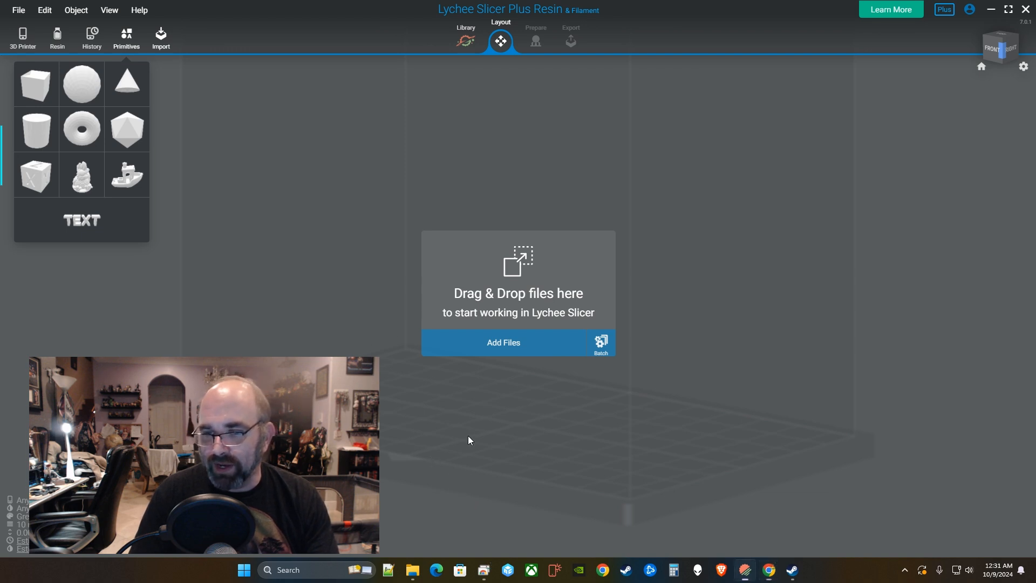
Add a 10 mm cube primitive to the empty build plate.
left_click_drag(468, 436, 500, 443)
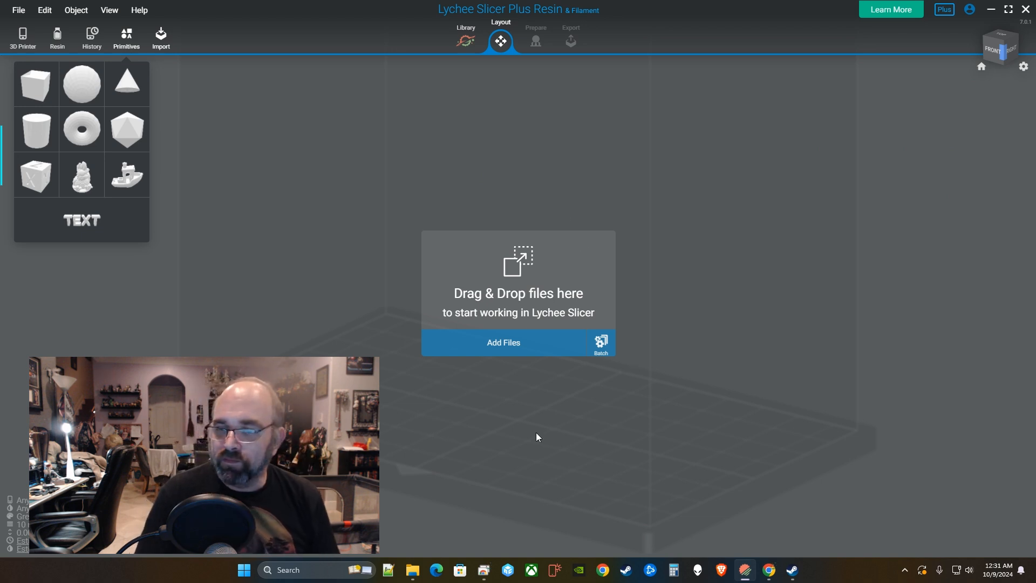
left_click_drag(640, 421, 649, 307)
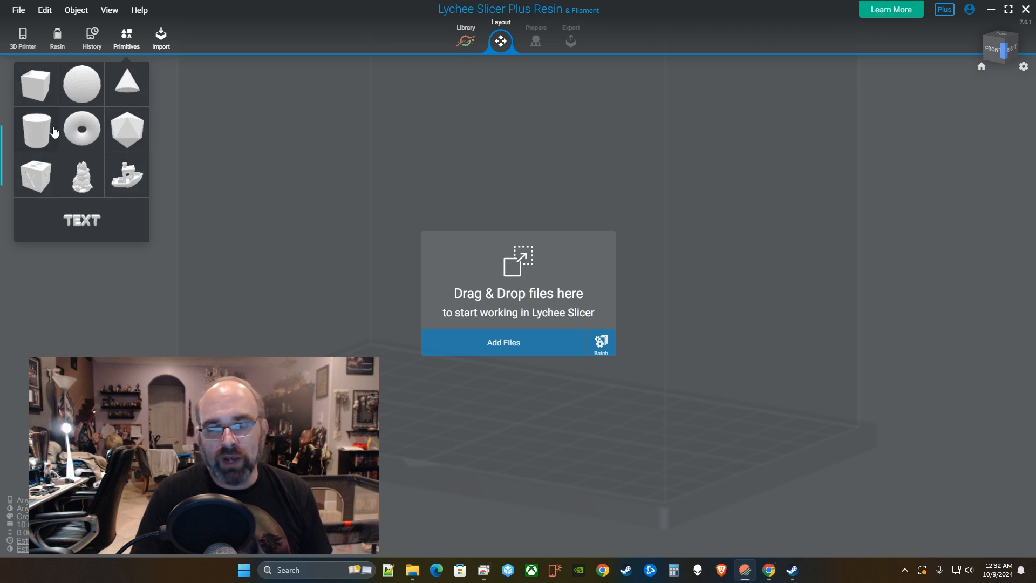
left_click(42, 95)
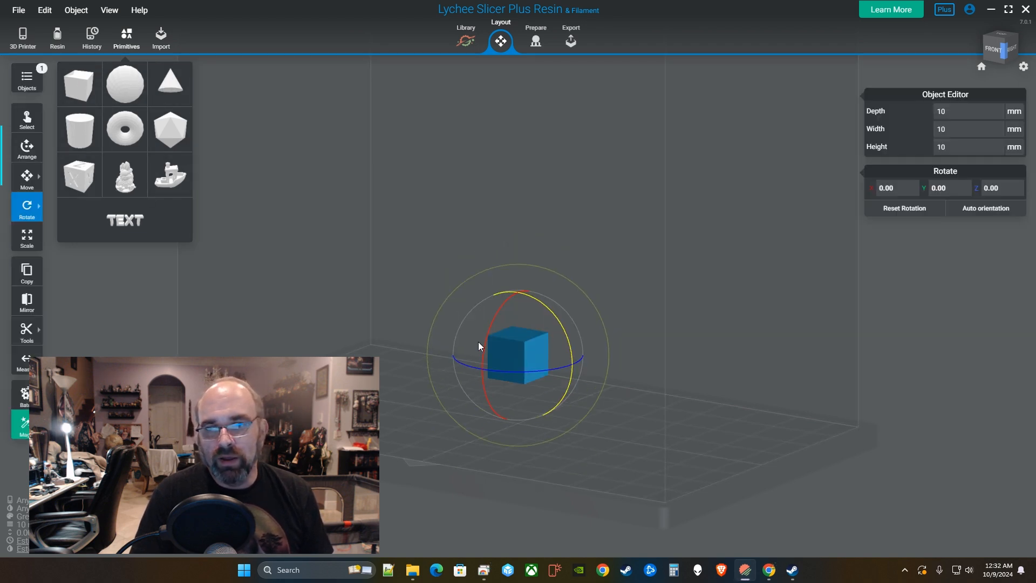
Reselect the test cube, then bring the head model file onto the plate in its place.
left_click(678, 409)
left_click(517, 403)
right_click_drag(517, 403, 627, 414)
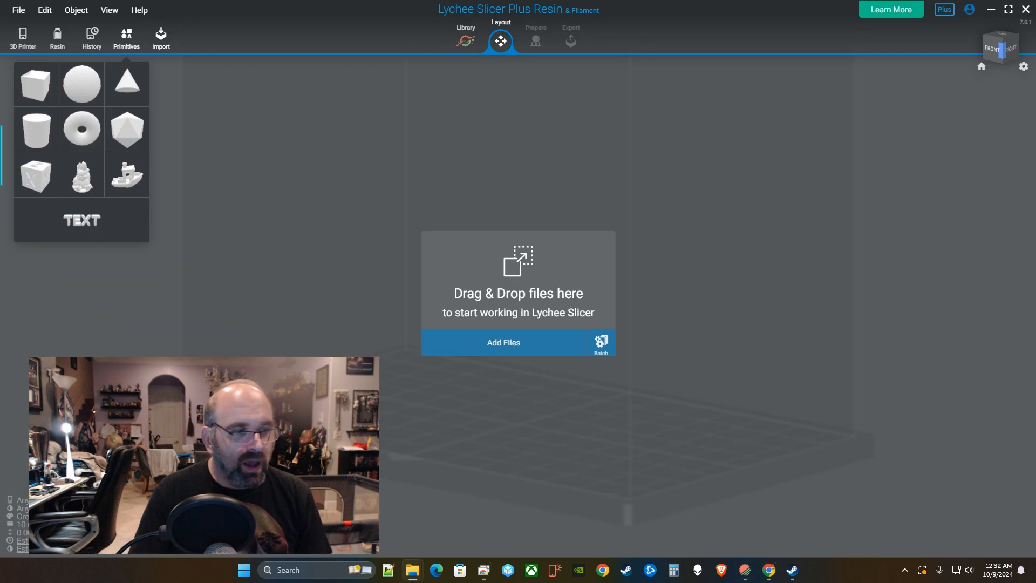
left_click_drag(1, 335, 493, 331)
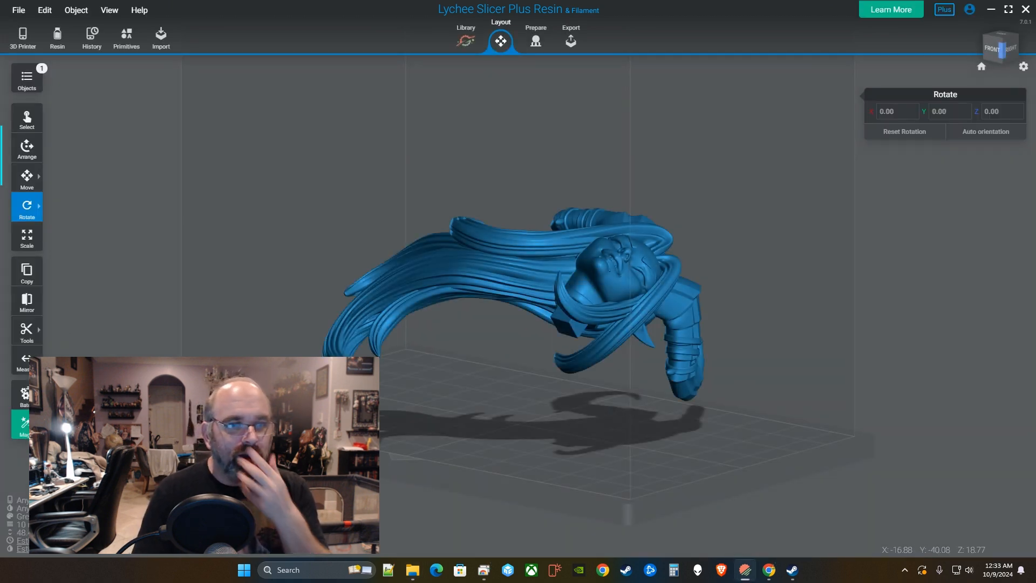
Select the imported head model from an angled top view.
right_click_drag(499, 360, 583, 403)
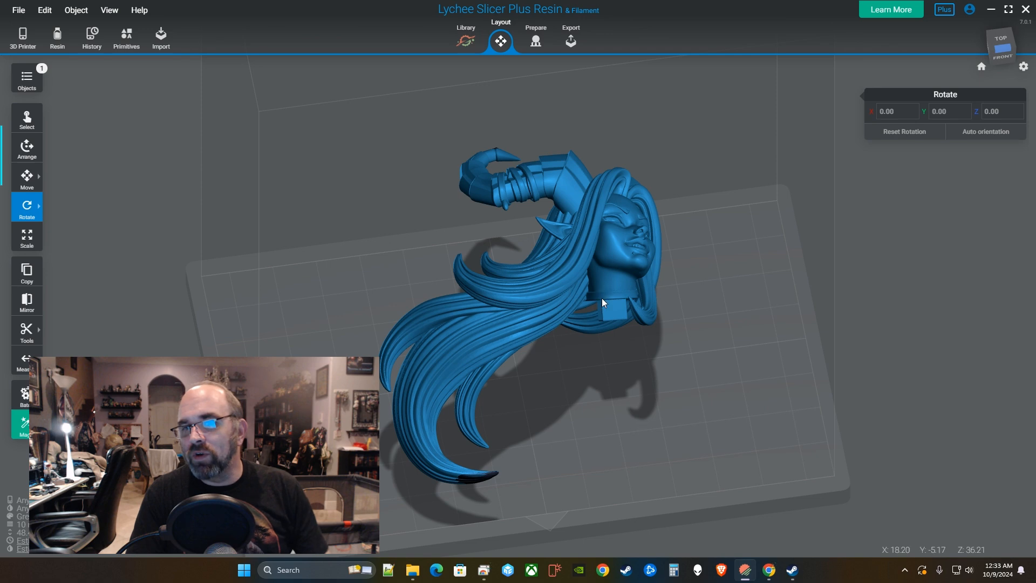
mouse_move(601, 298)
right_mouse_down()
mouse_move(591, 295)
mouse_move(571, 377)
mouse_move(579, 320)
mouse_move(609, 316)
right_mouse_up()
left_click(609, 316)
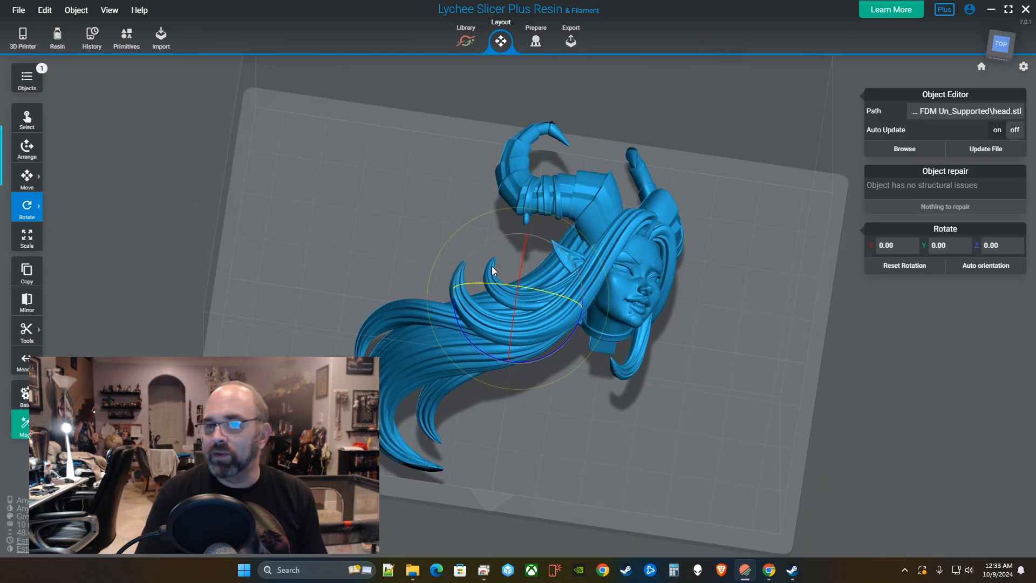
right_click_drag(491, 267, 653, 331)
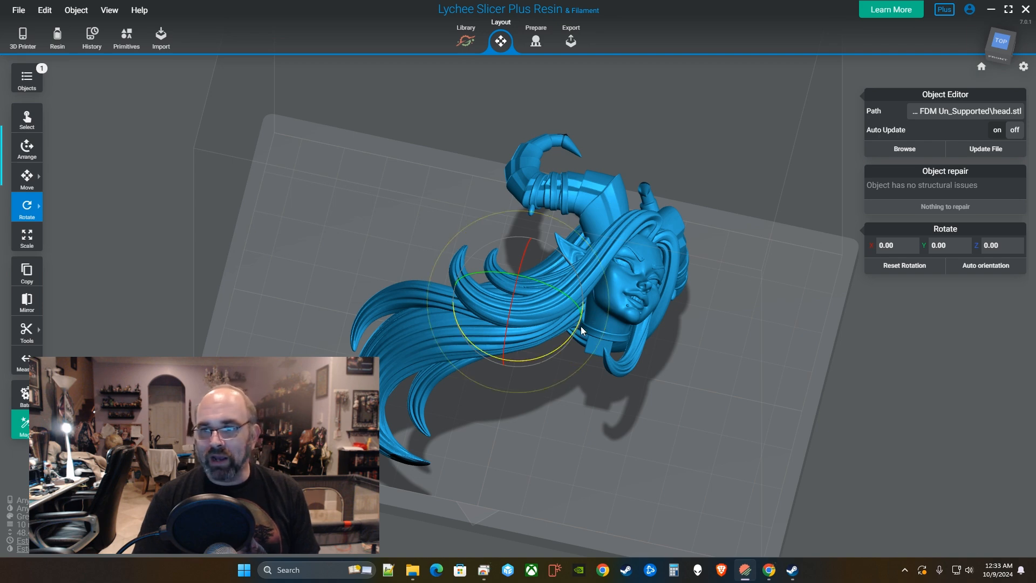
right_click_drag(581, 326, 549, 306)
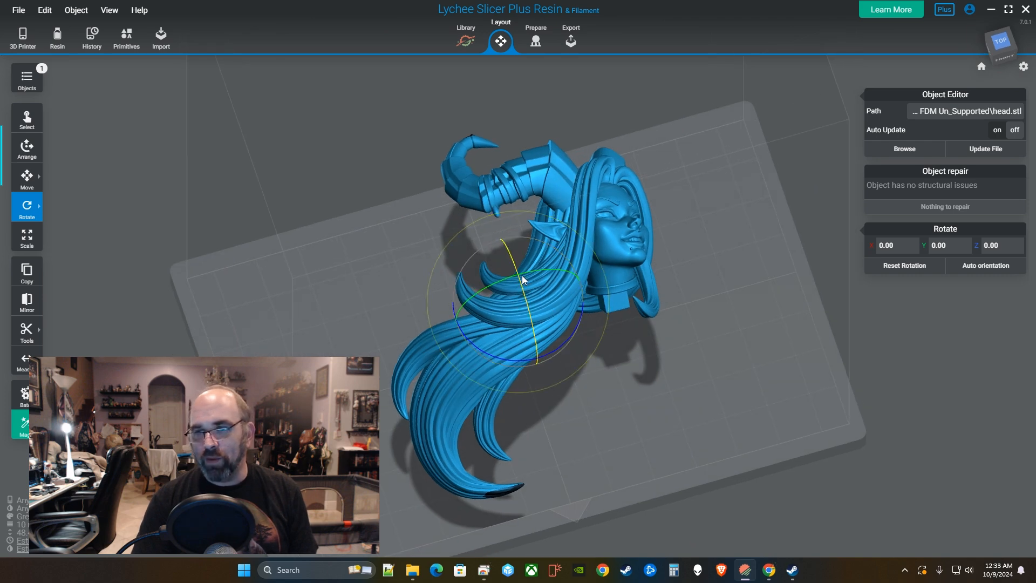
Tilt the head to about 60° on X and 33° on Y.
left_click_drag(515, 266, 554, 325)
left_click_drag(717, 451, 745, 375)
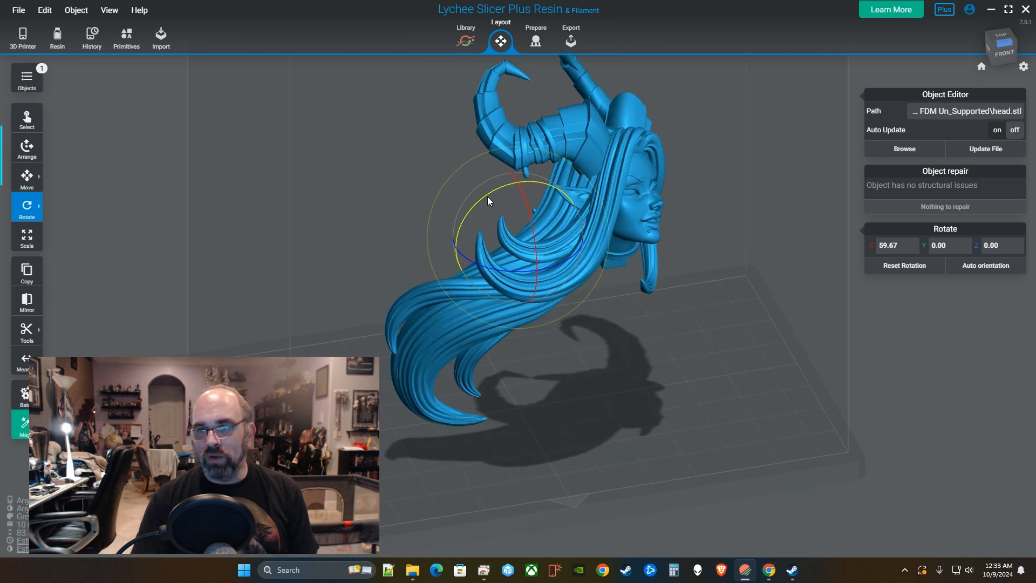
left_click_drag(487, 196, 643, 303)
Reselect the head and tilt it to about 58° on X.
left_click(643, 304)
left_click_drag(631, 340, 647, 302)
left_click(622, 265)
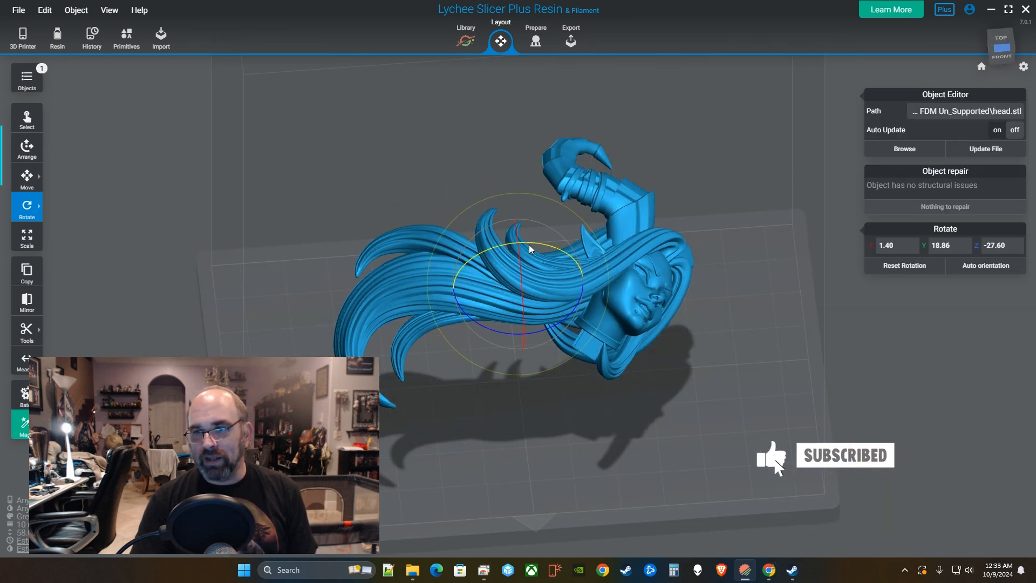
left_click_drag(527, 248, 702, 176)
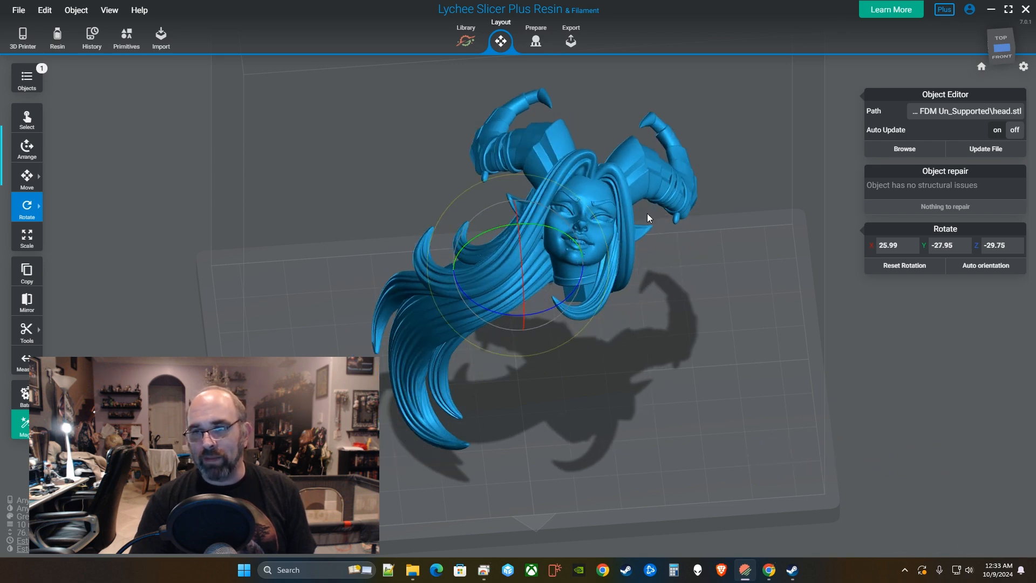
right_click_drag(645, 294, 531, 252)
left_click_drag(530, 250, 539, 196)
Reduce the head's X tilt from about 52° down to about 40°.
right_click_drag(535, 226, 405, 228)
left_click_drag(539, 200, 535, 187)
right_click_drag(618, 250, 360, 286)
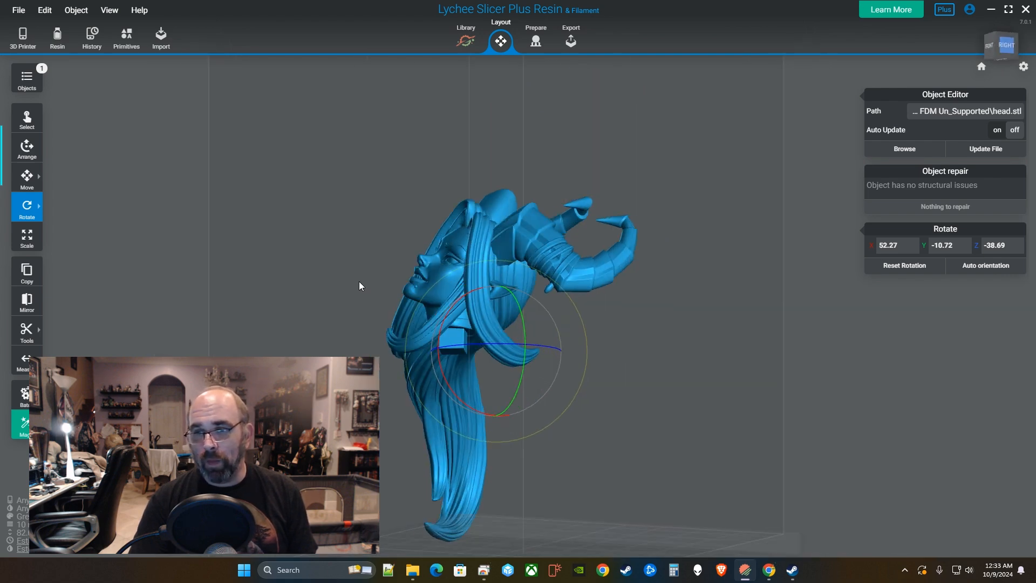
right_click_drag(410, 241, 644, 300)
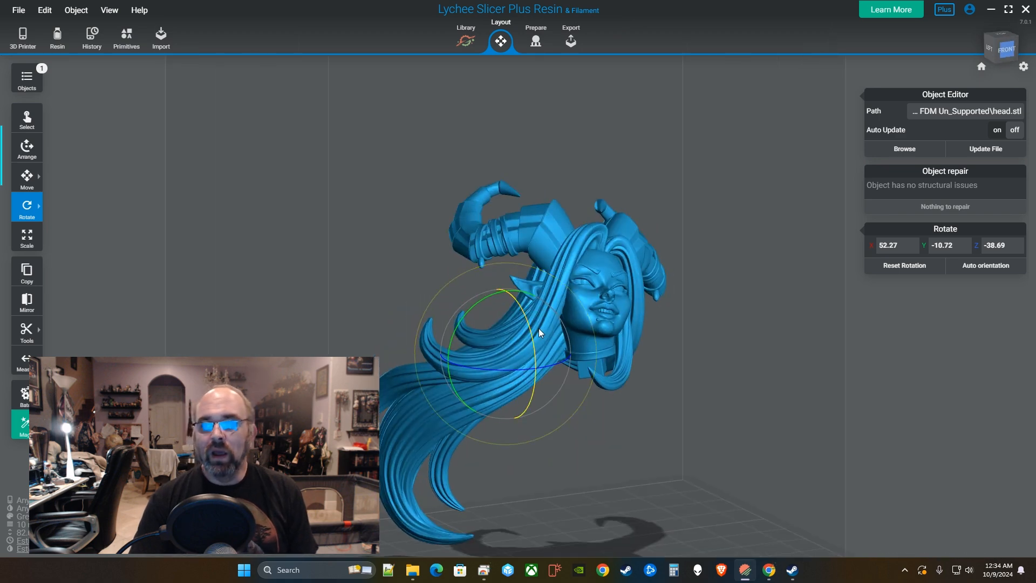
left_click_drag(534, 324, 535, 297)
Inspect the re-angled head from below and the front, then deselect it.
right_click_drag(680, 319, 577, 339)
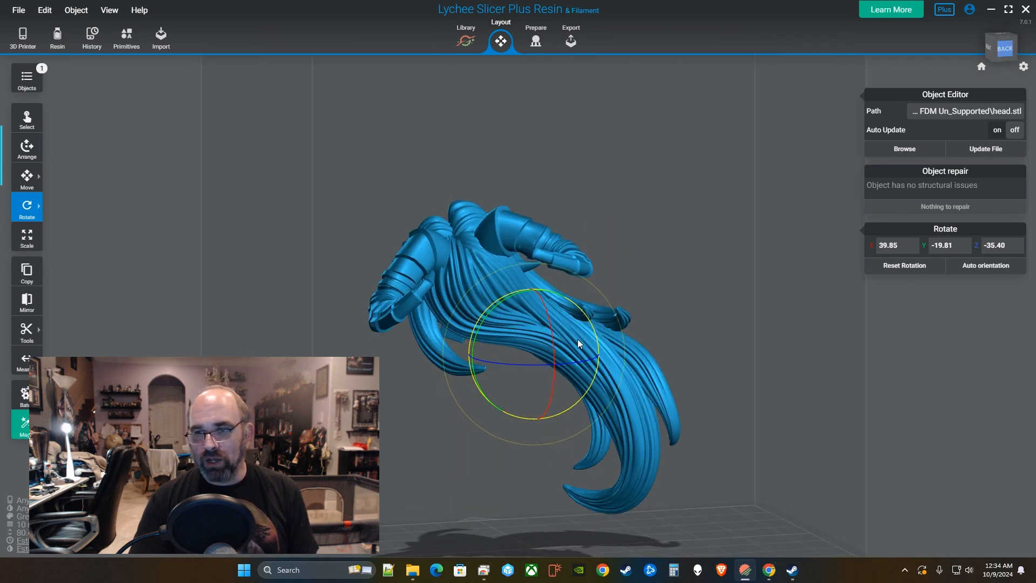
right_click_drag(550, 481, 530, 233)
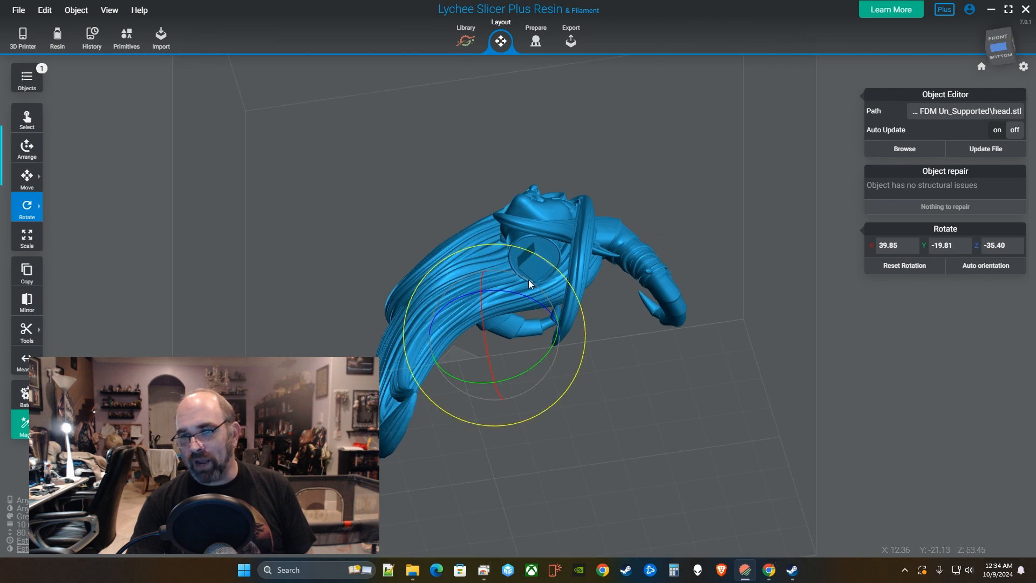
right_click_drag(649, 243, 709, 389)
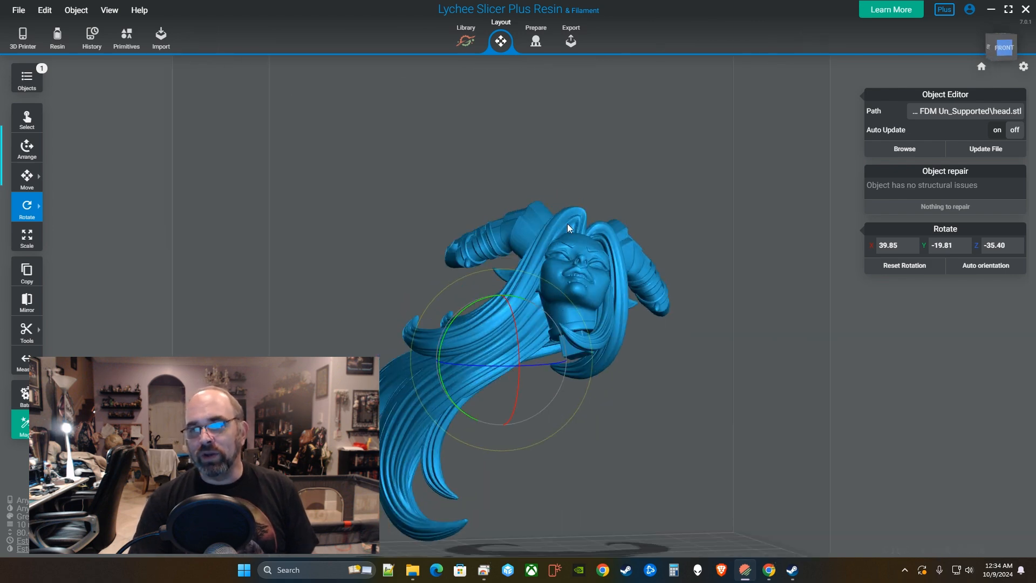
left_click(576, 136)
right_click_drag(599, 167, 629, 370)
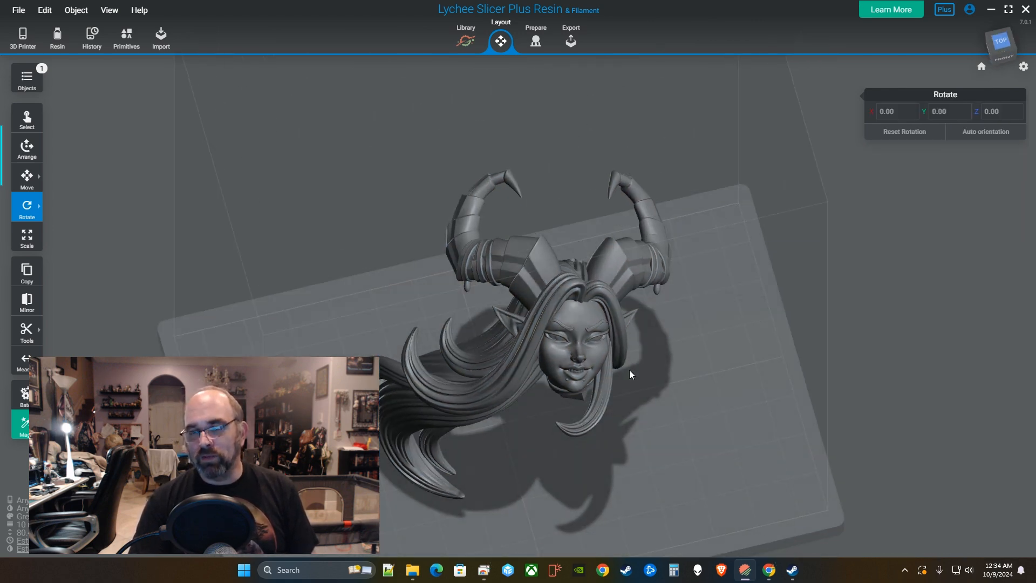
Orbit around the positioned head to inspect its horns and face.
right_click_drag(595, 326, 491, 287)
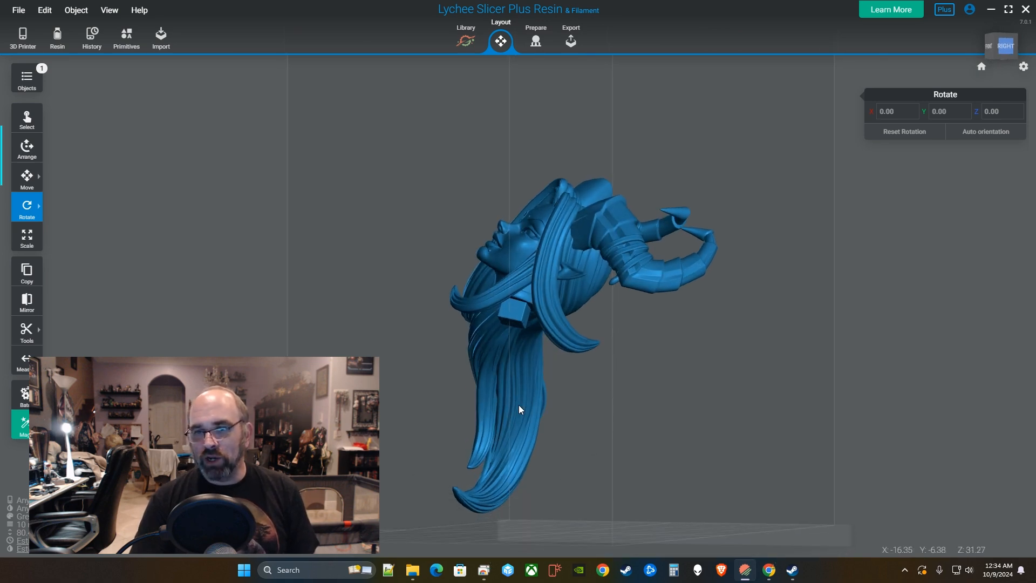
right_click_drag(519, 405, 528, 296)
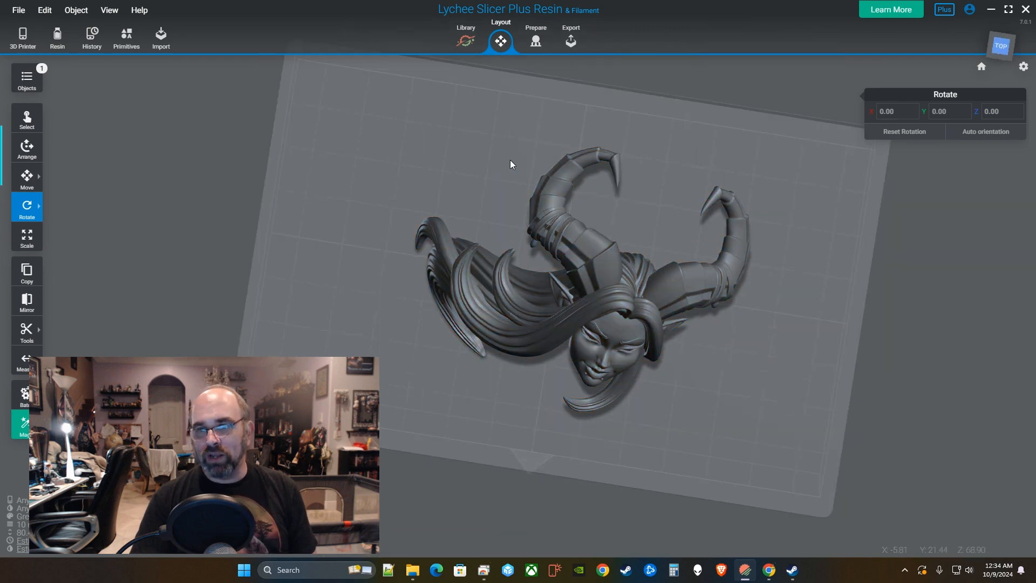
right_click_drag(580, 199, 593, 330)
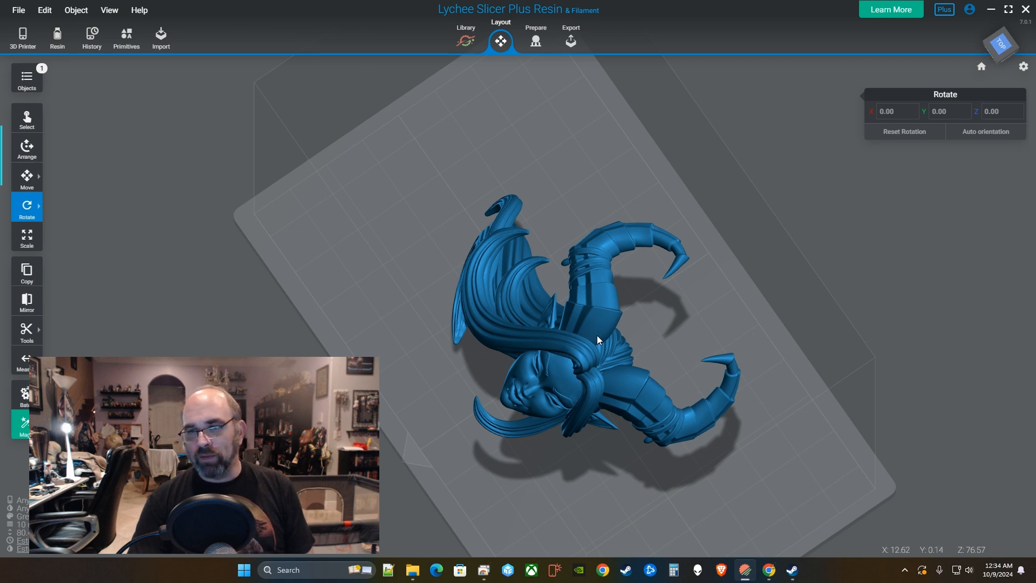
right_click_drag(597, 335, 669, 312)
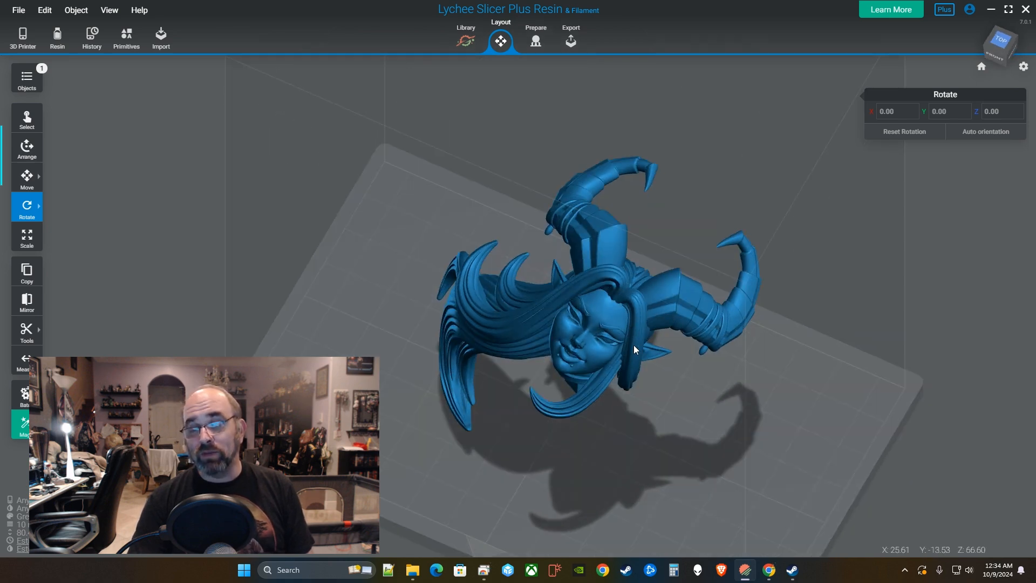
right_click_drag(634, 344, 701, 312)
right_click_drag(670, 350, 309, 346)
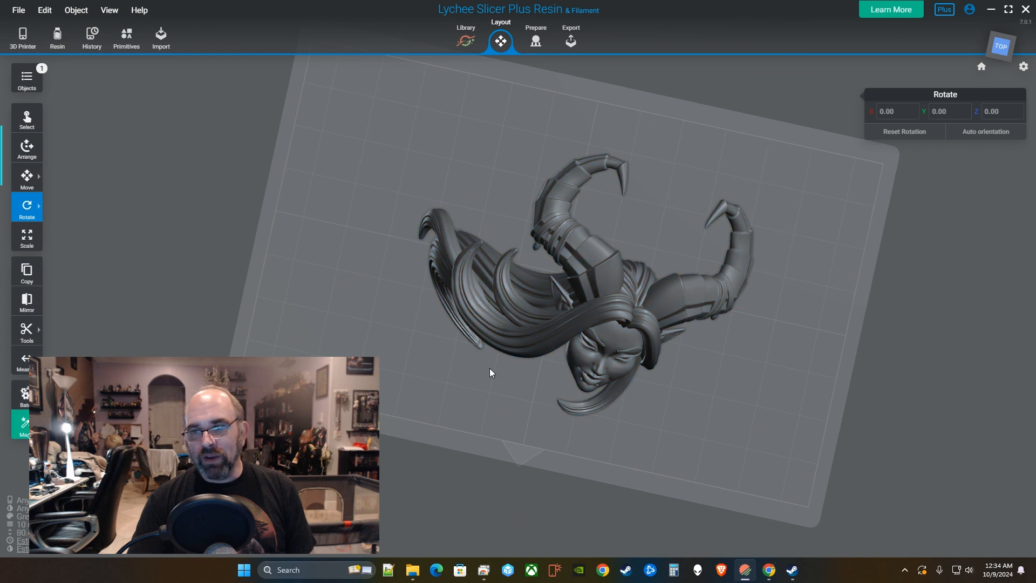
right_click_drag(693, 353, 659, 355)
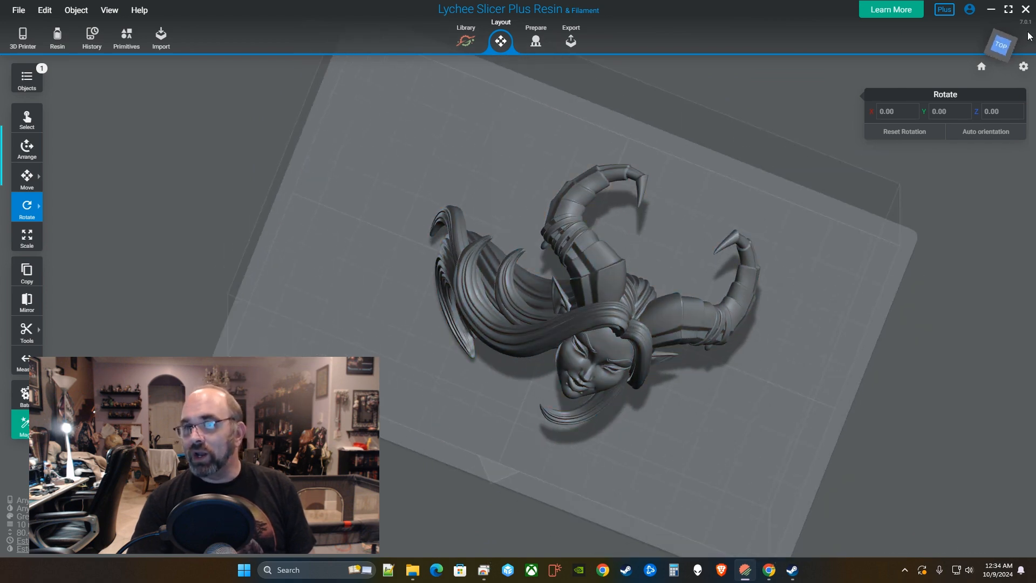
Check the top and left standard views, then switch to the Prepare stage.
left_click(1005, 44)
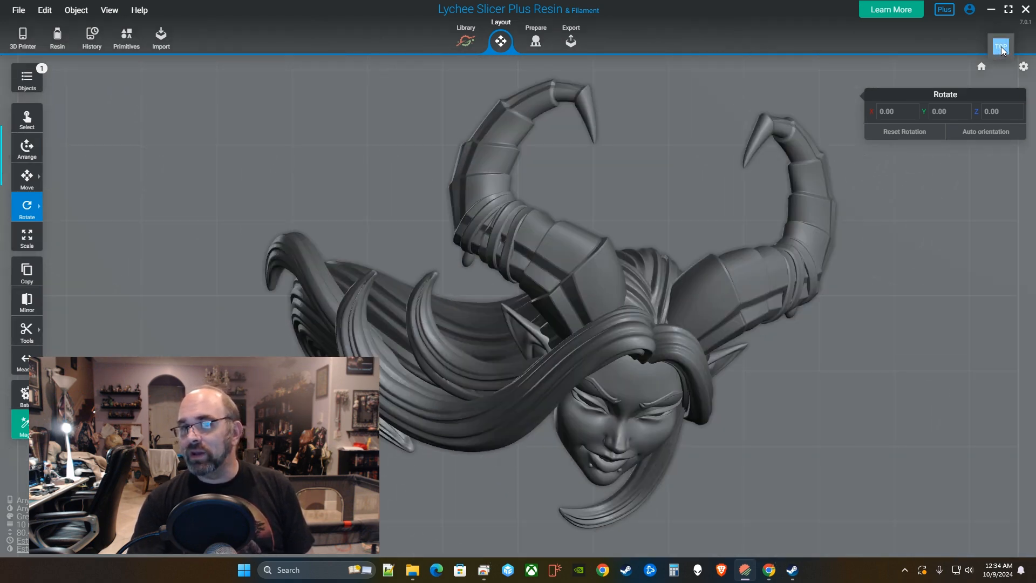
left_click(999, 39)
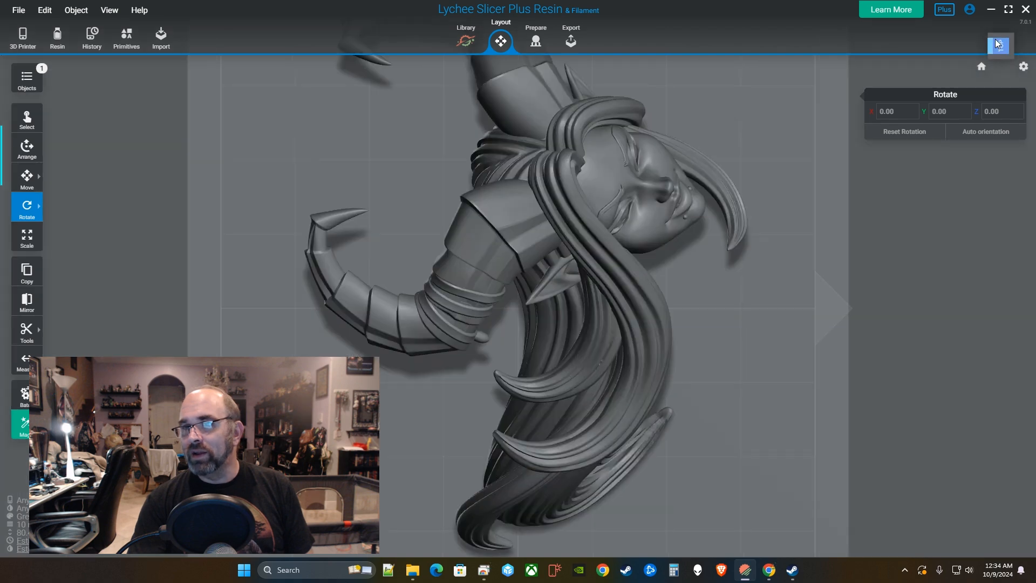
left_click(1000, 42)
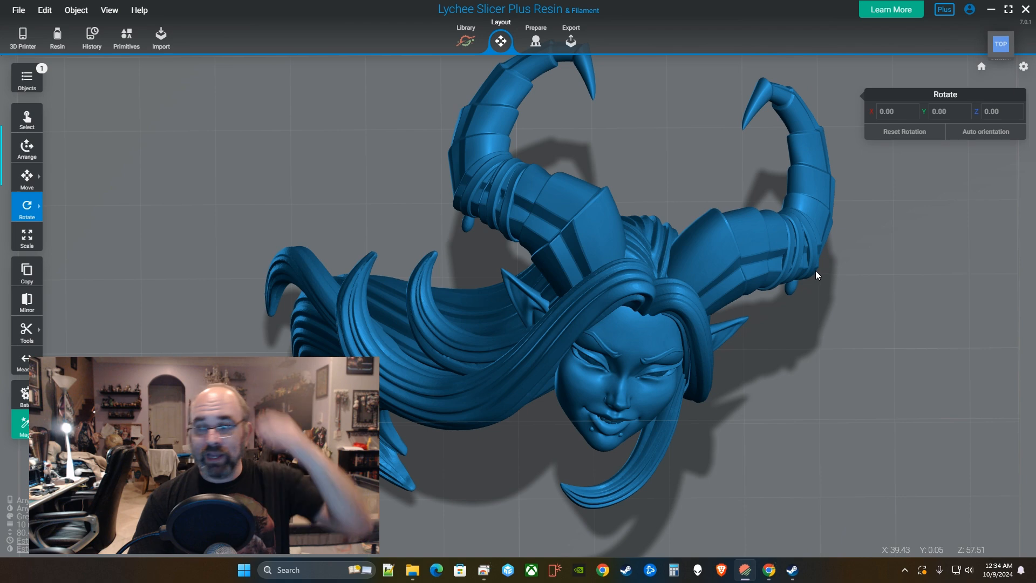
scroll(804, 294, "down", 6)
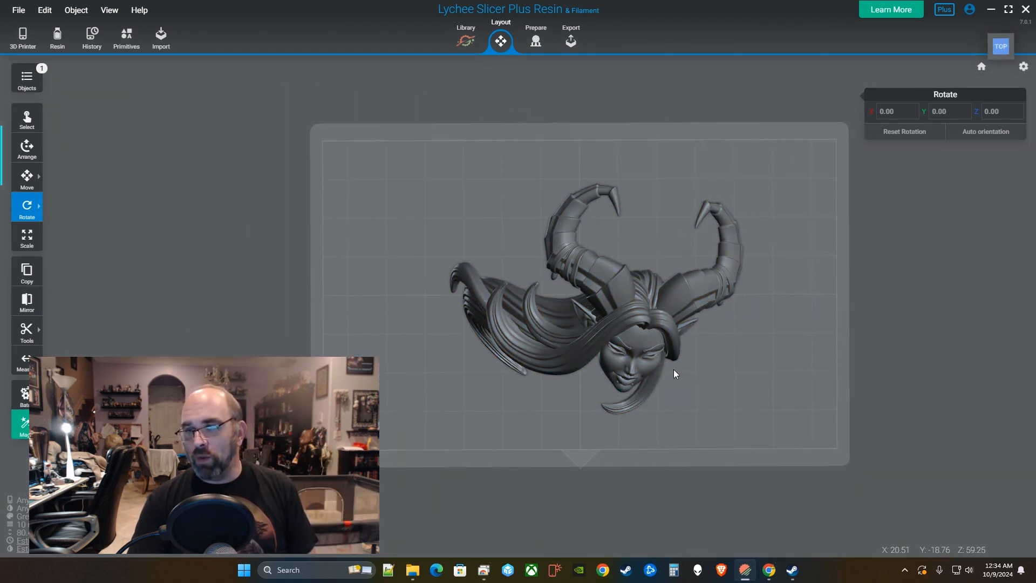
right_click_drag(675, 370, 690, 318)
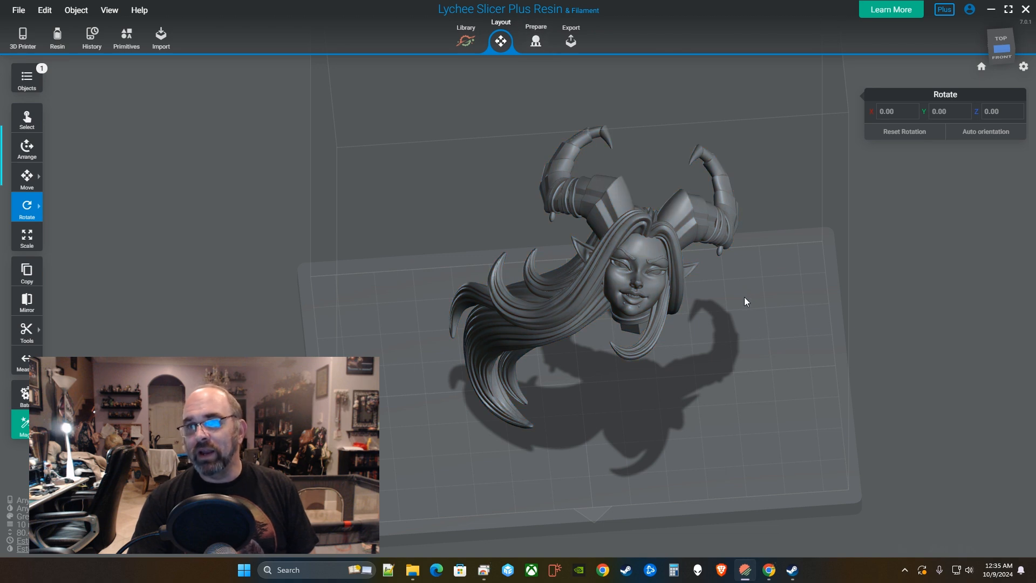
right_click_drag(743, 297, 746, 357)
right_click_drag(670, 318, 593, 290)
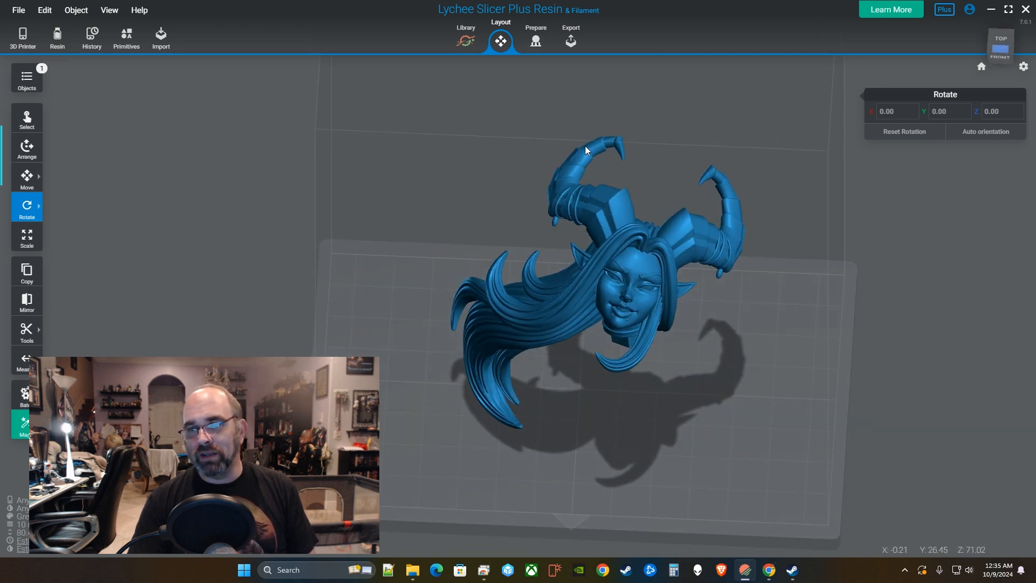
left_click(535, 41)
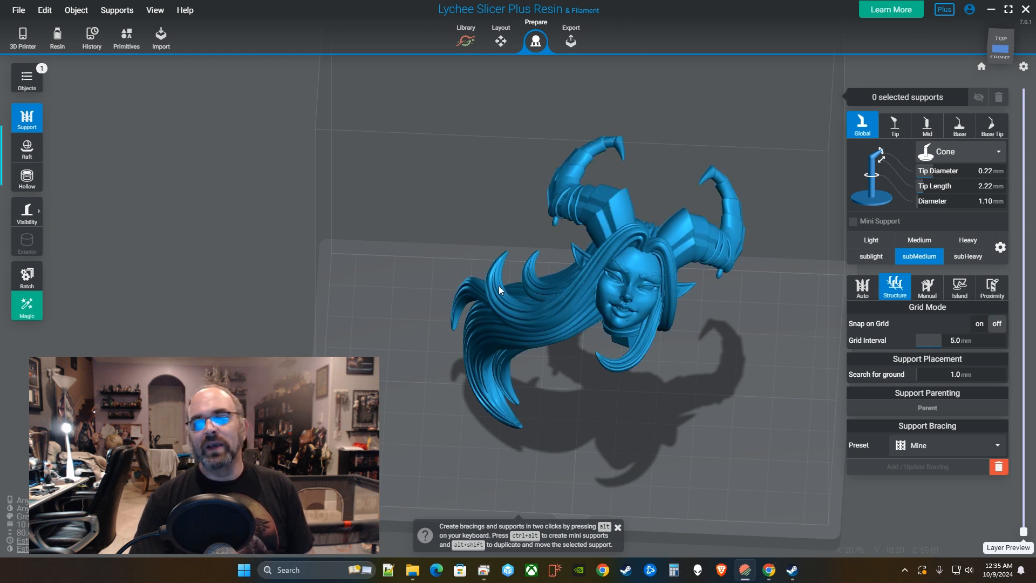
Add a raft preset beneath the head at 200% scale and 0.50 mm thickness.
left_click(37, 153)
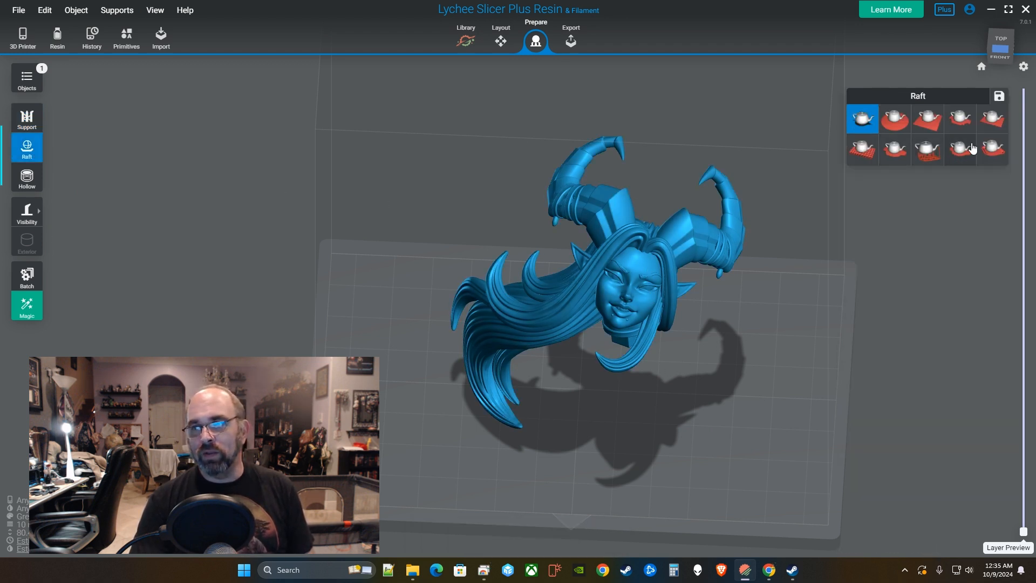
right_click_drag(589, 349, 619, 337)
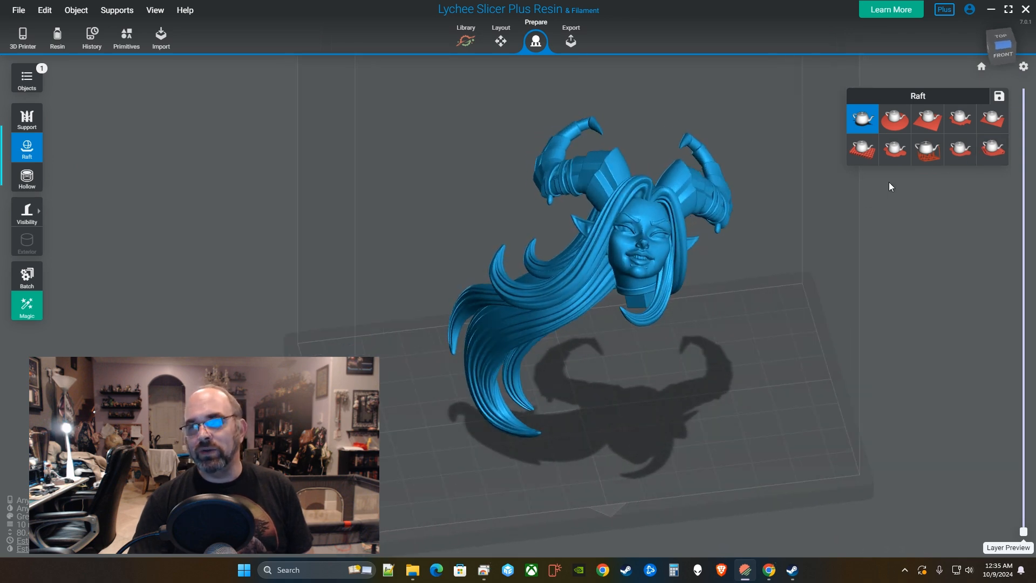
left_click(962, 151)
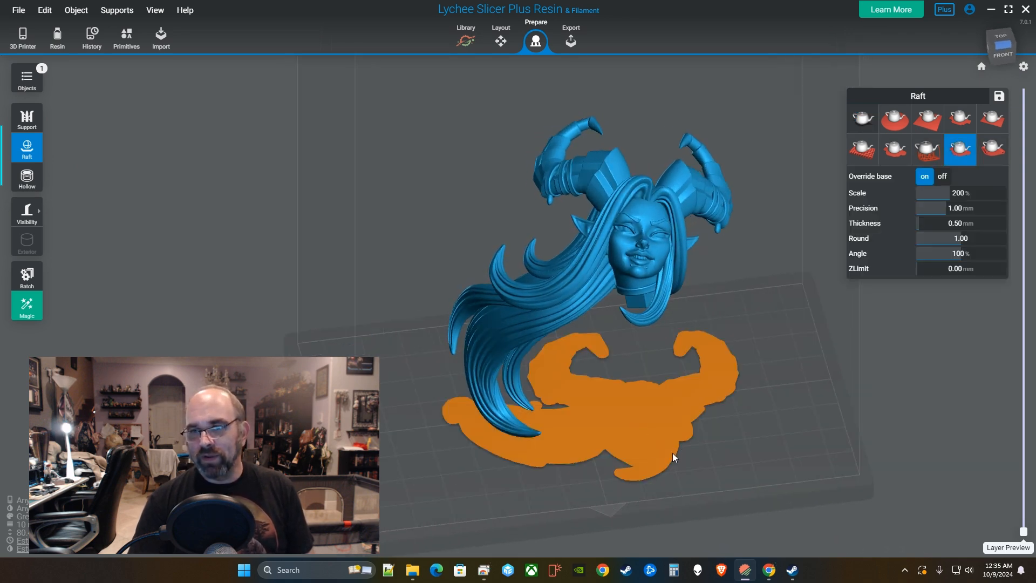
right_click_drag(673, 457, 539, 431)
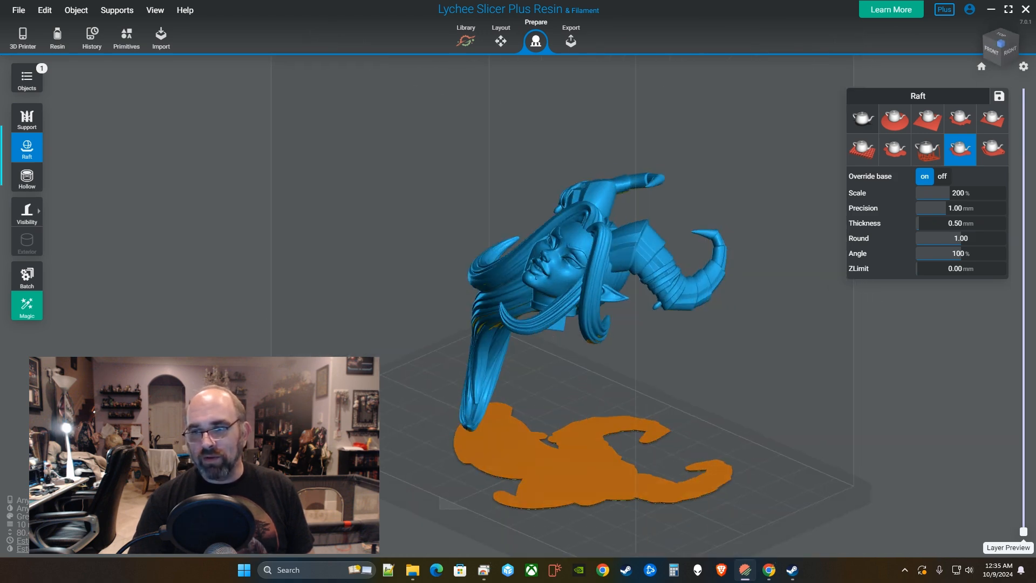
right_click_drag(345, 407, 409, 438)
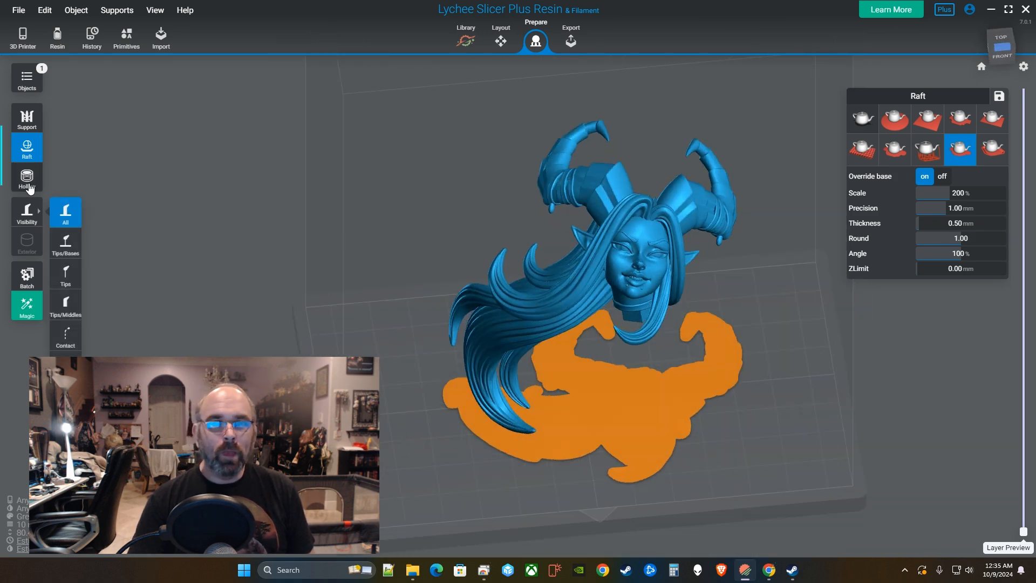
right_click_drag(663, 277, 559, 368)
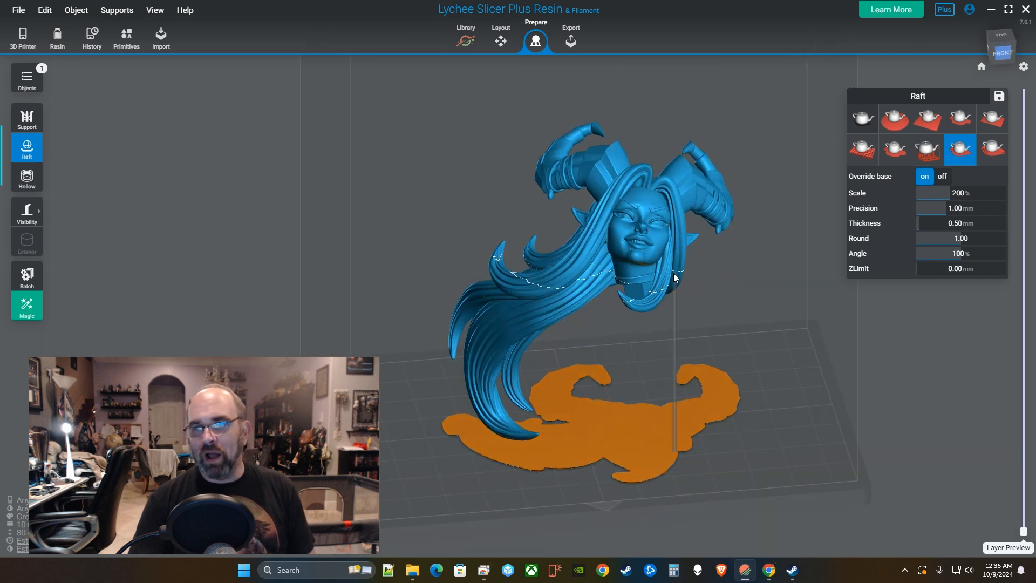
Inspect the model and raft footprint from below, above and the sides.
right_click_drag(644, 253, 539, 312)
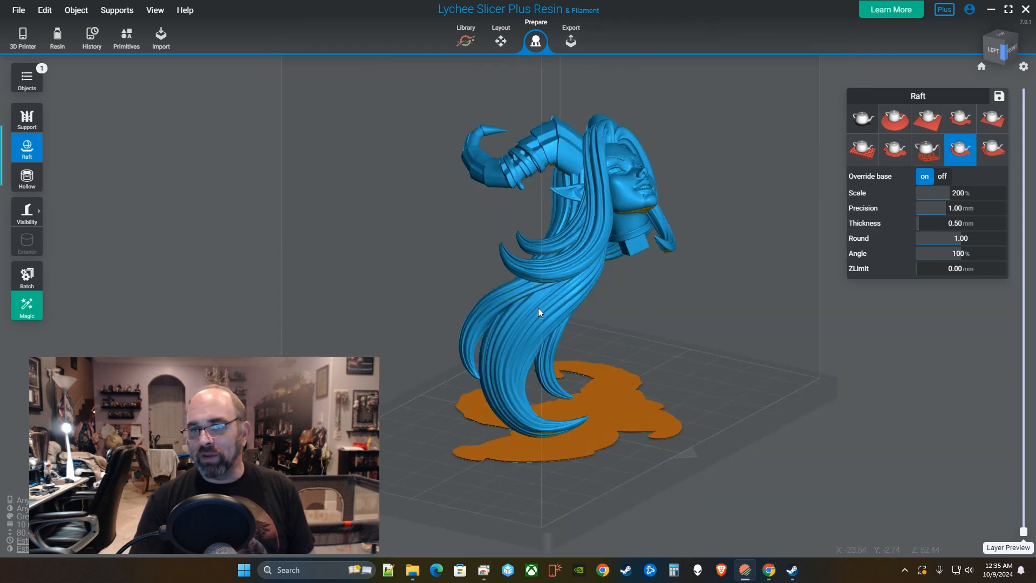
right_click_drag(577, 240, 675, 235)
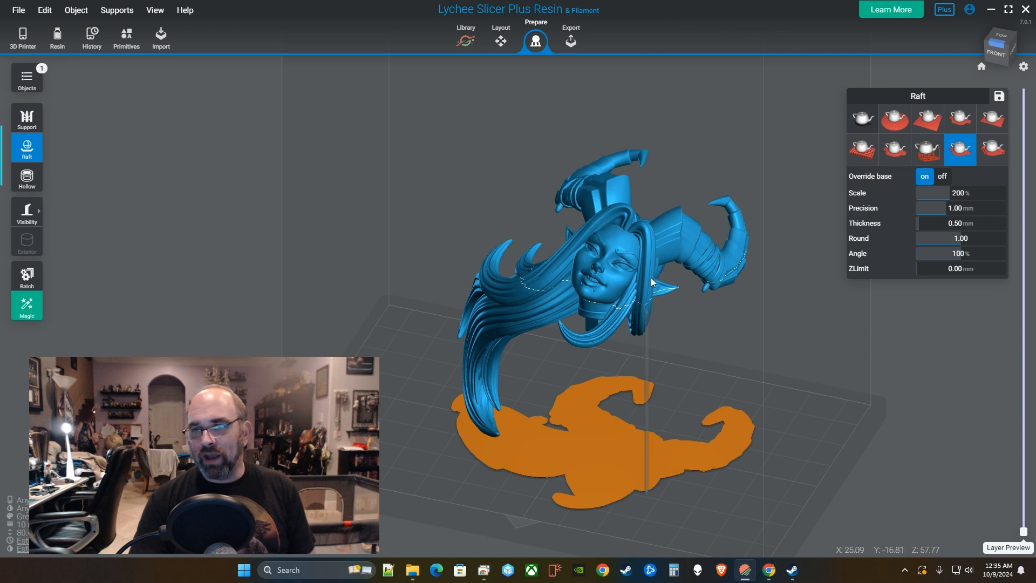
right_click_drag(600, 226, 703, 282)
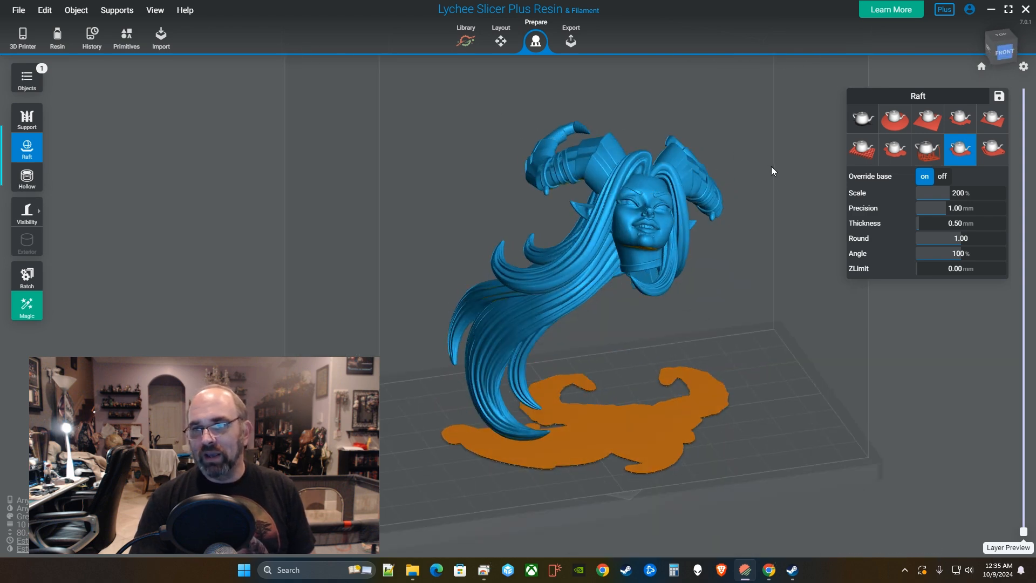
right_click_drag(772, 198, 752, 254)
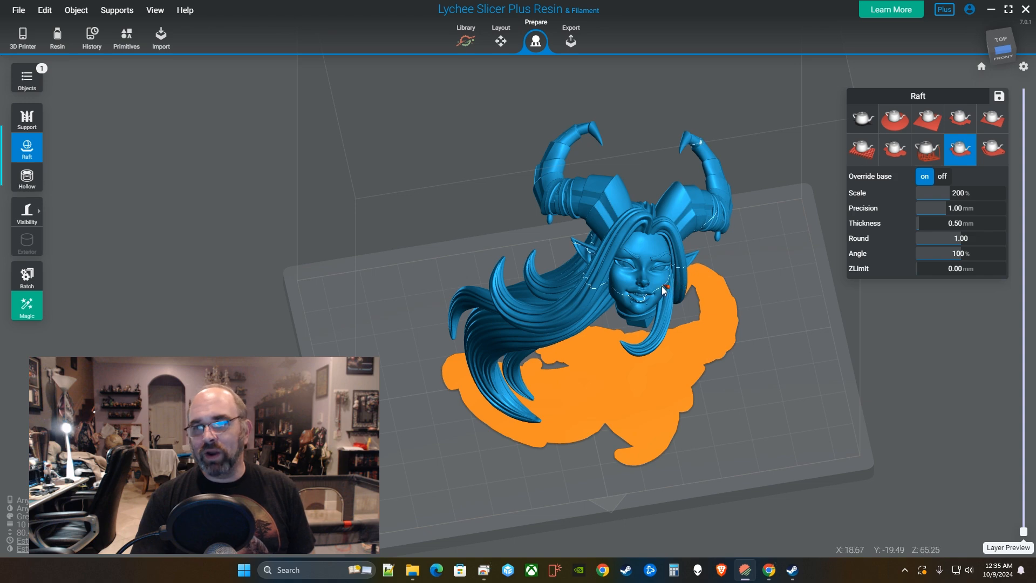
right_click_drag(606, 282, 632, 325)
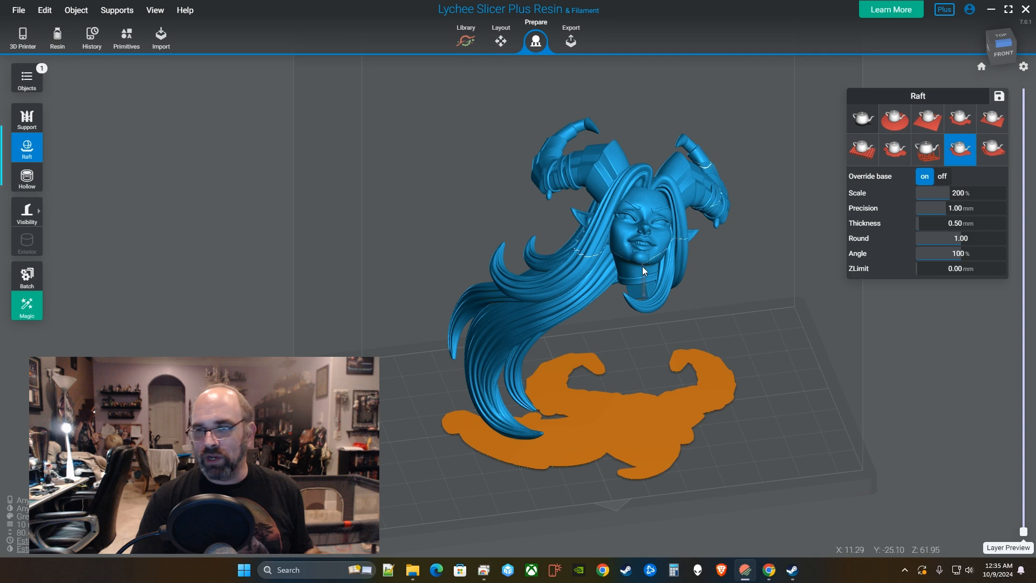
right_click_drag(504, 438, 665, 292)
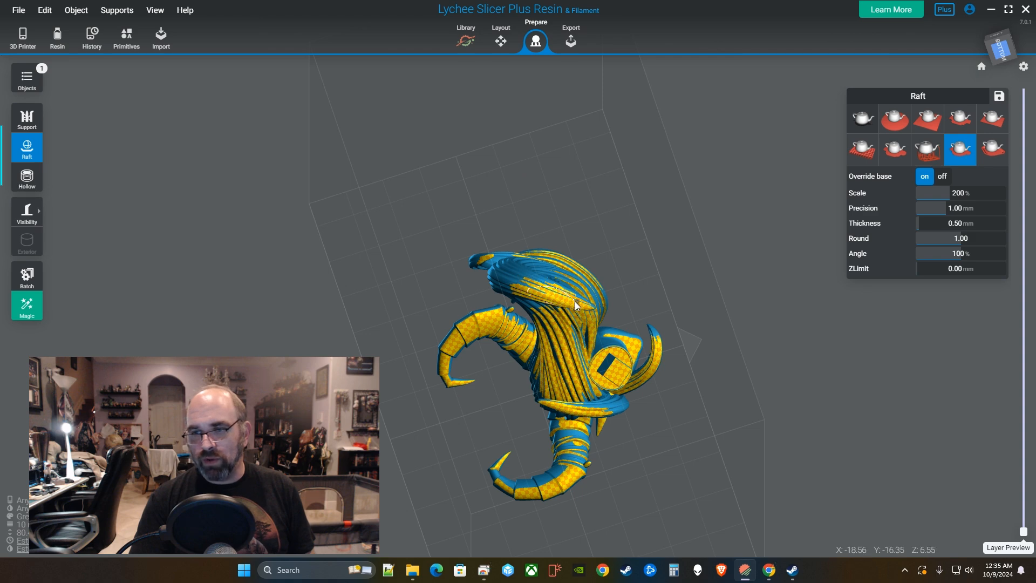
right_click_drag(553, 301, 514, 394)
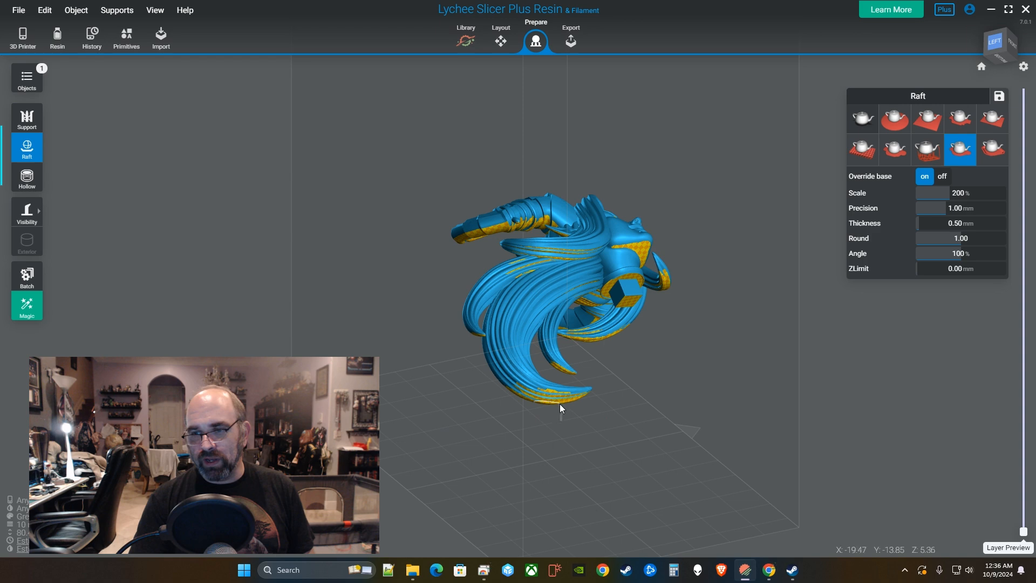
right_click_drag(634, 411, 659, 368)
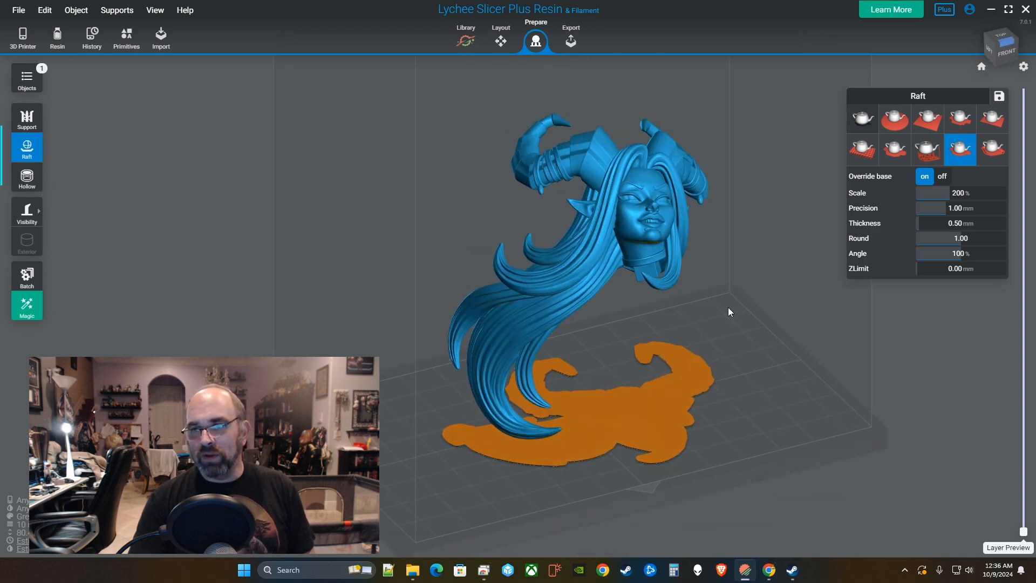
Return to support preparation after checking the model's placement and rotation details.
left_click(27, 119)
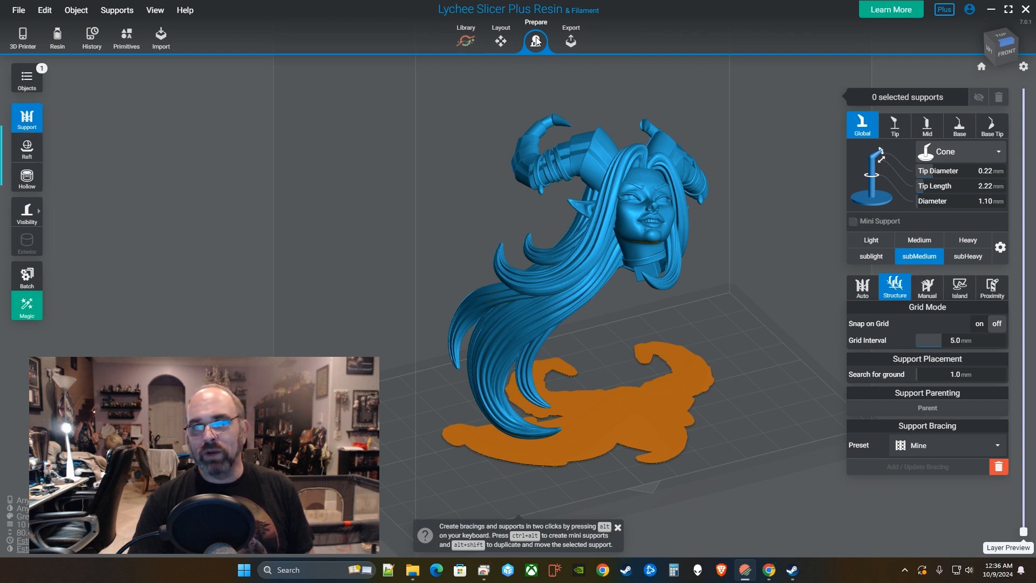
left_click(510, 41)
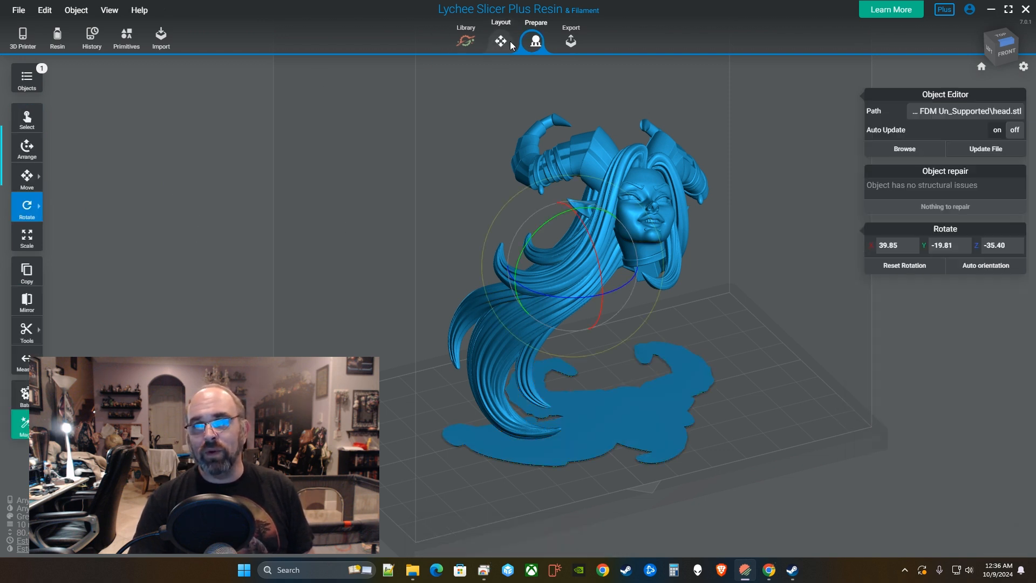
left_click(536, 41)
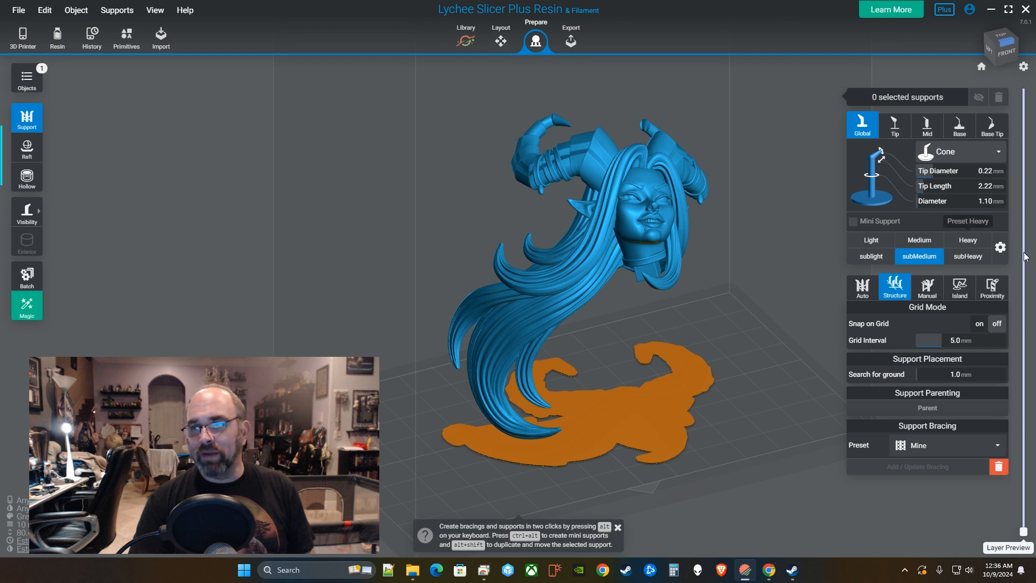
Compare the Light, Medium, Heavy and their sub support presets.
left_click(968, 256)
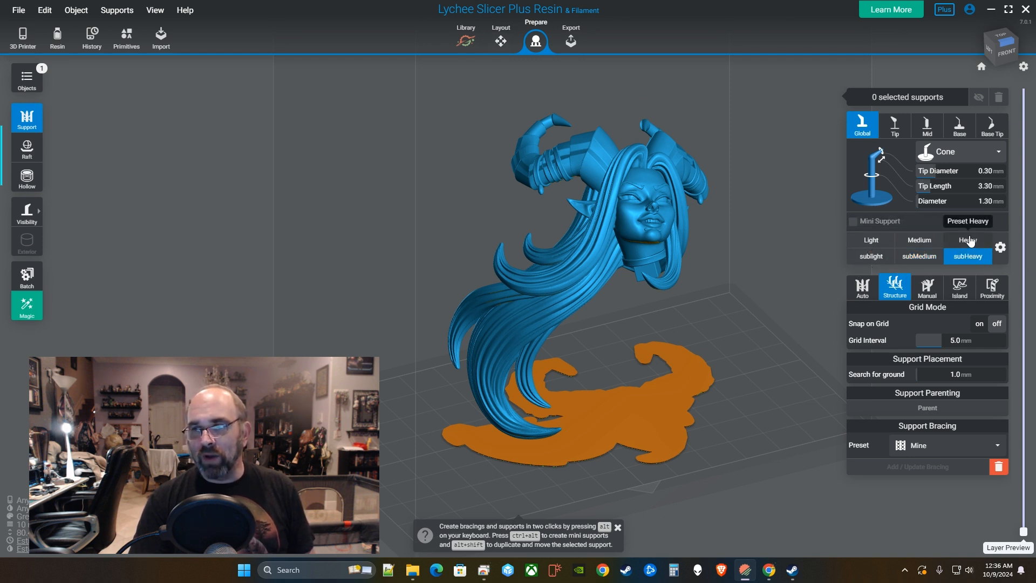
left_click(968, 240)
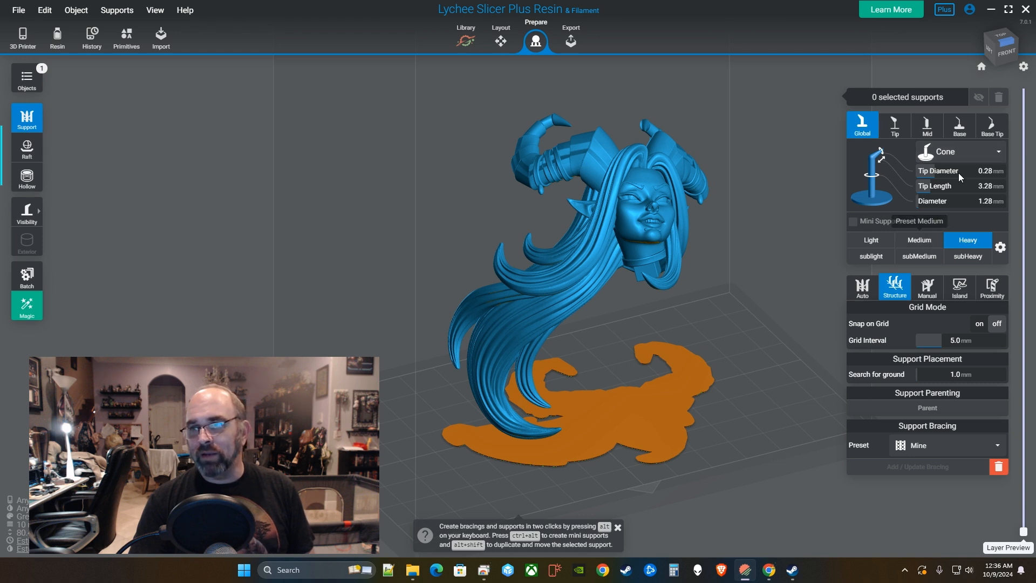
left_click(917, 242)
left_click(916, 256)
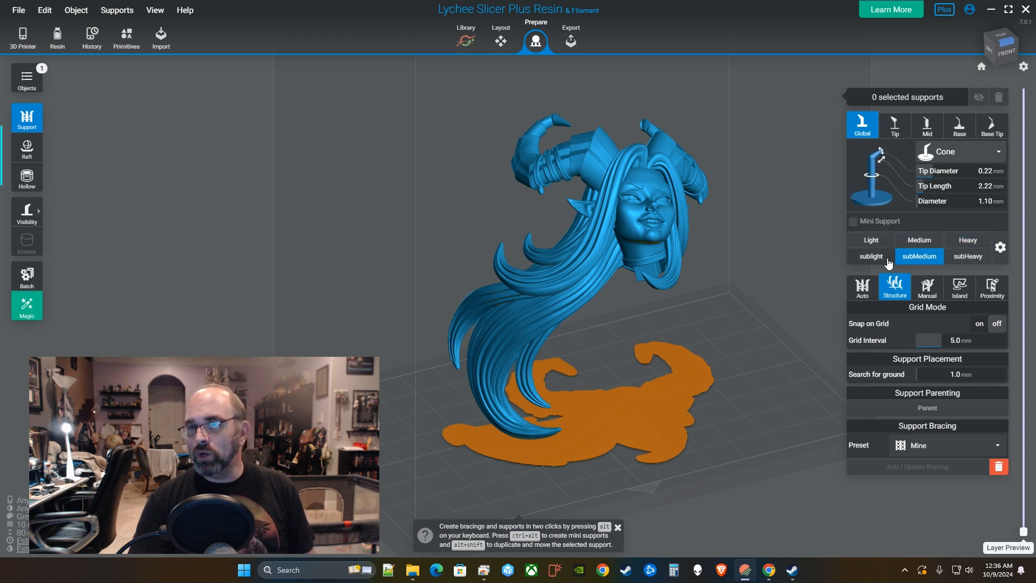
left_click(880, 258)
left_click(969, 258)
left_click(974, 243)
left_click(900, 243)
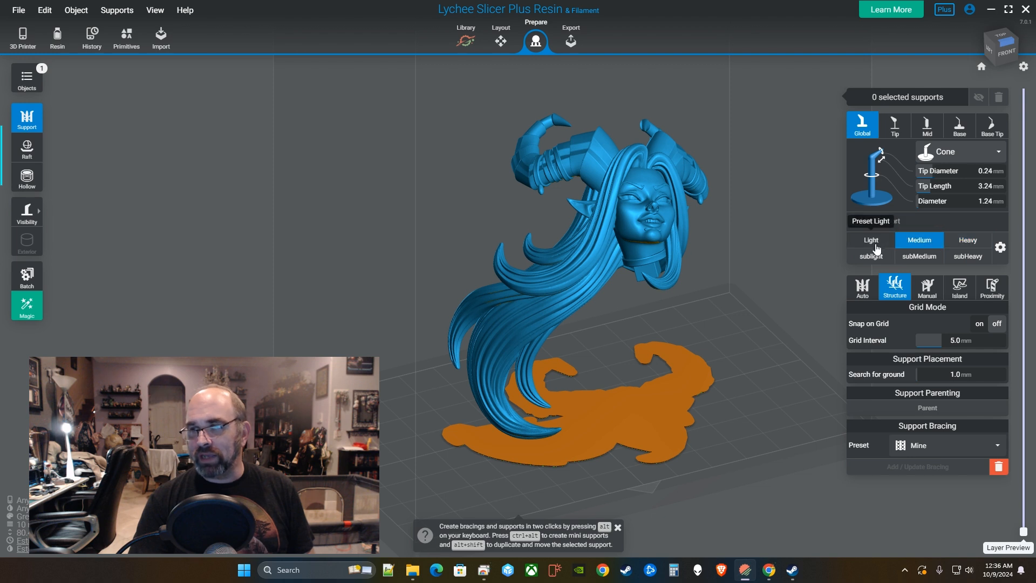
left_click(871, 240)
left_click(968, 256)
left_click(871, 256)
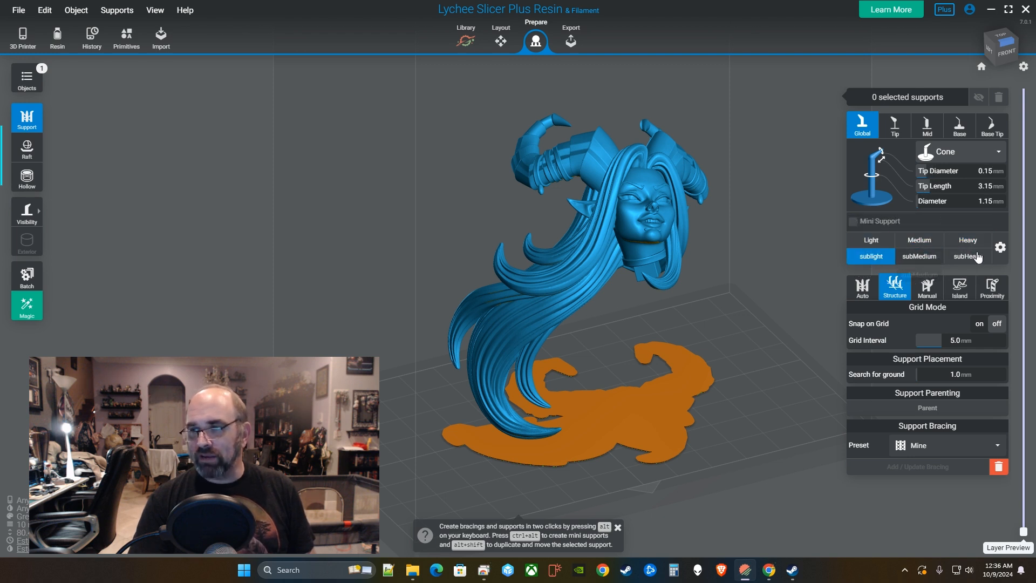
Review the saved support presets list and settle on the Medium preset.
left_click(1000, 247)
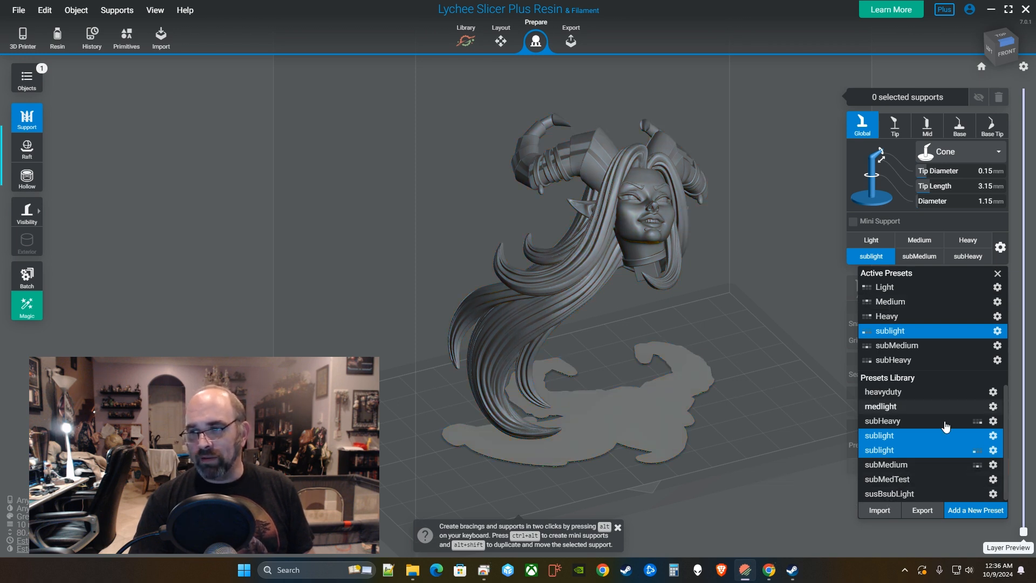
left_click(997, 274)
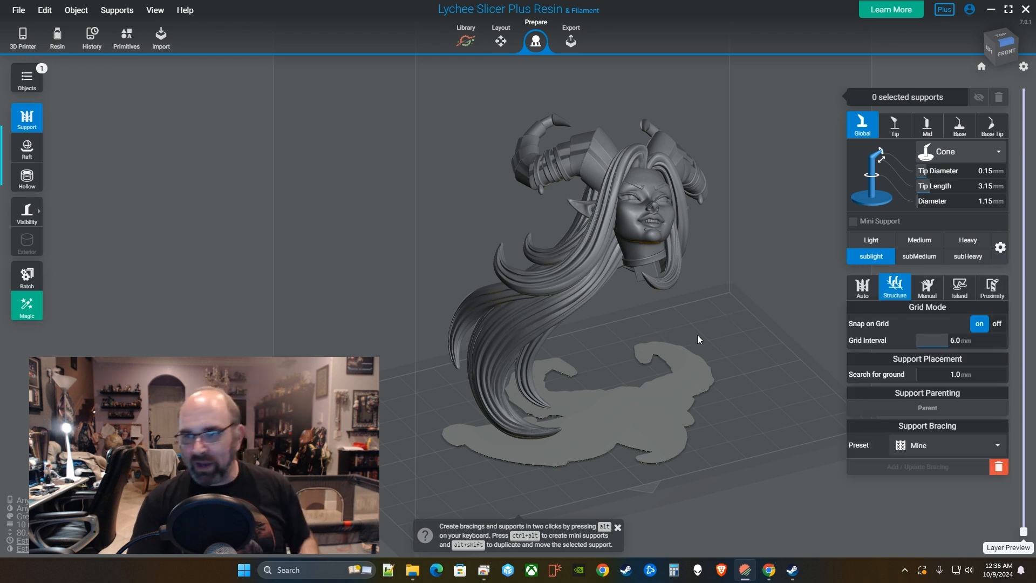
left_click(919, 240)
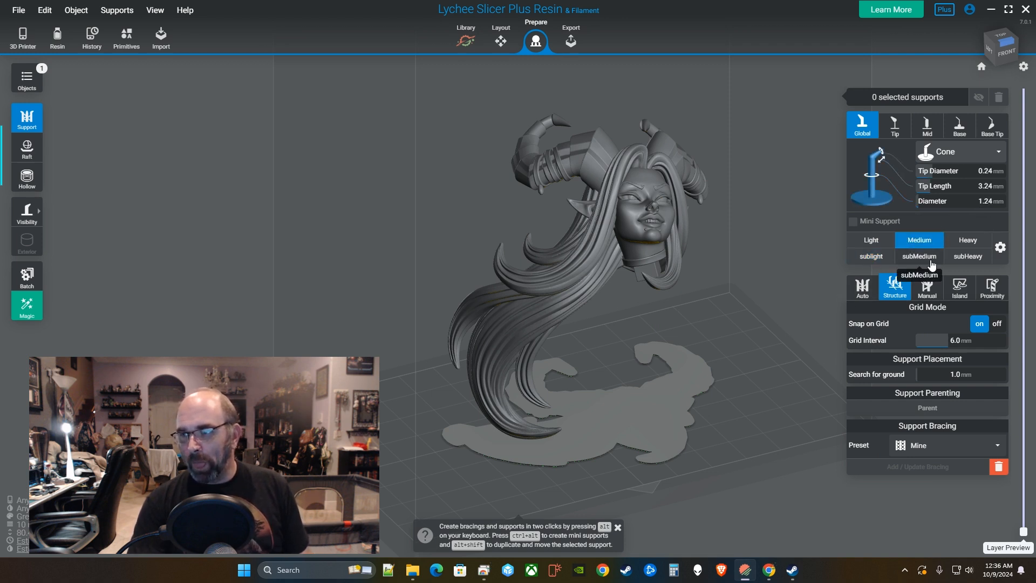
Switch to the subMedium support preset and bring up the Automatic Supports options.
left_click(919, 256)
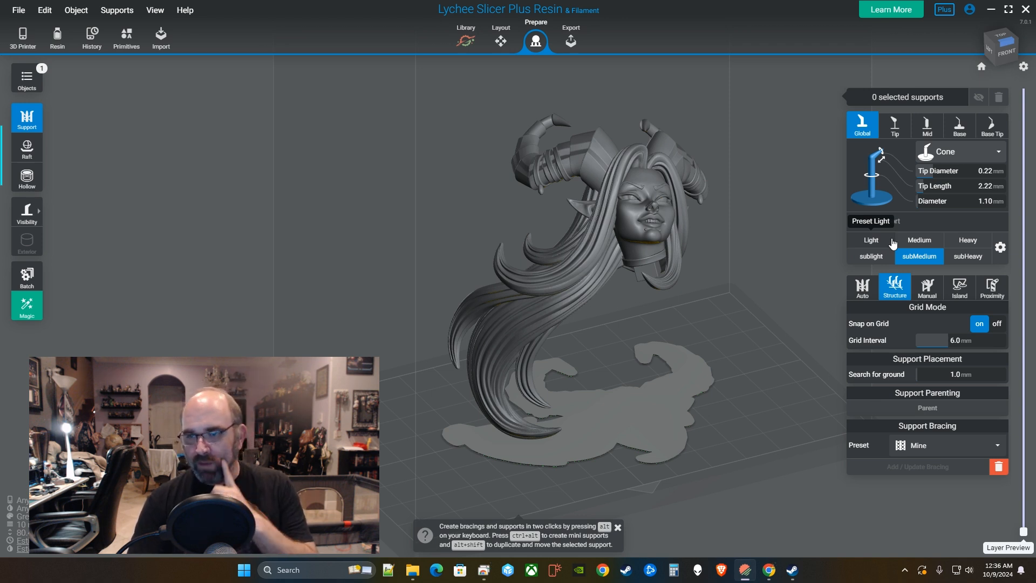
left_click_drag(666, 321, 692, 251)
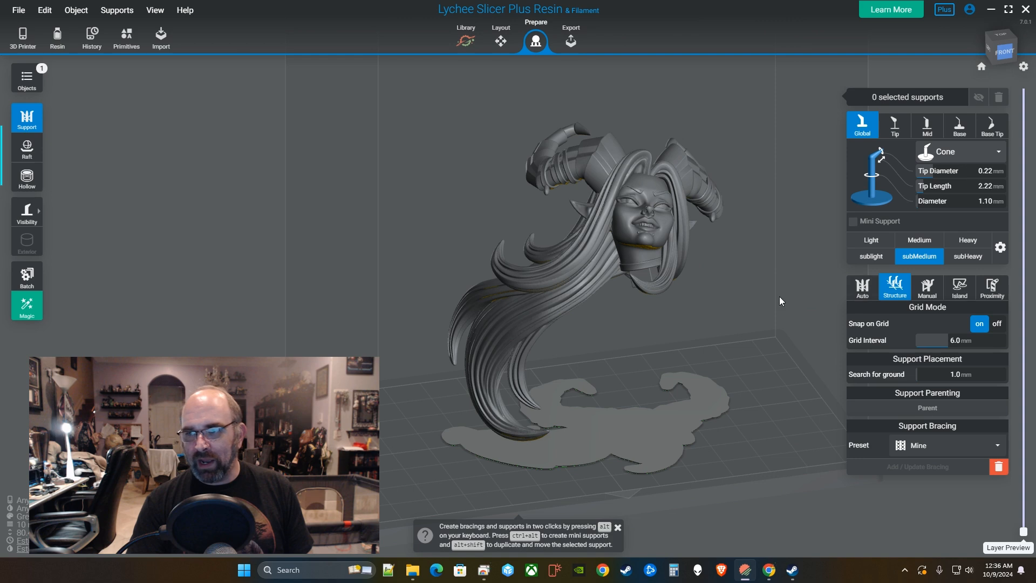
left_click_drag(779, 297, 685, 296)
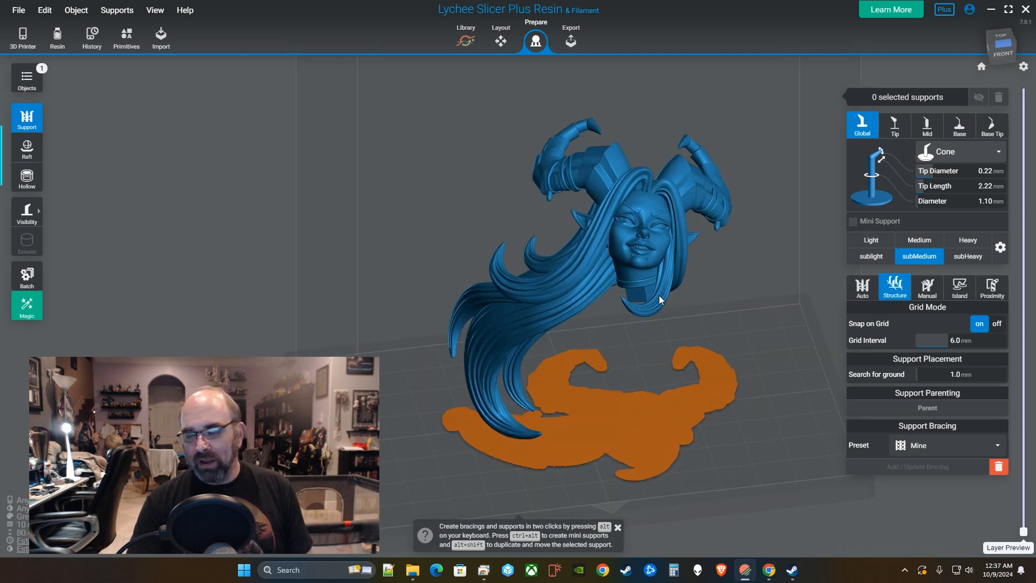
left_click_drag(633, 295, 597, 316)
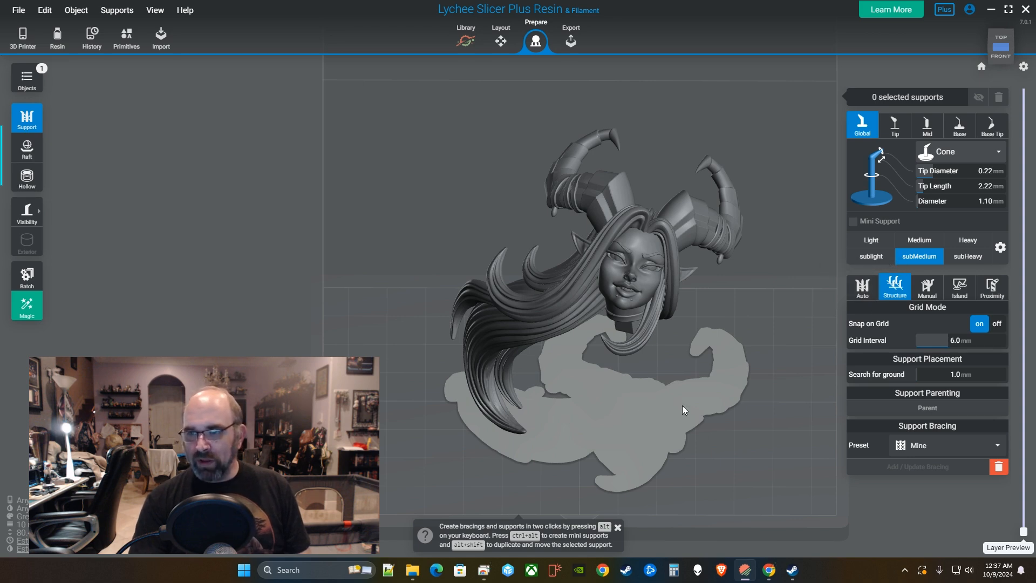
right_click_drag(693, 403, 841, 293)
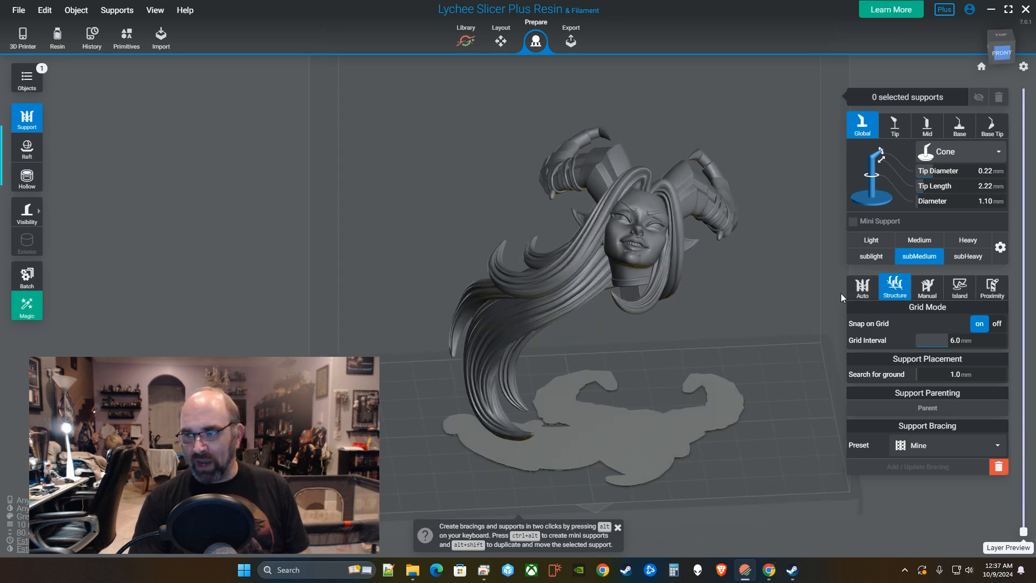
right_click_drag(660, 248, 661, 271)
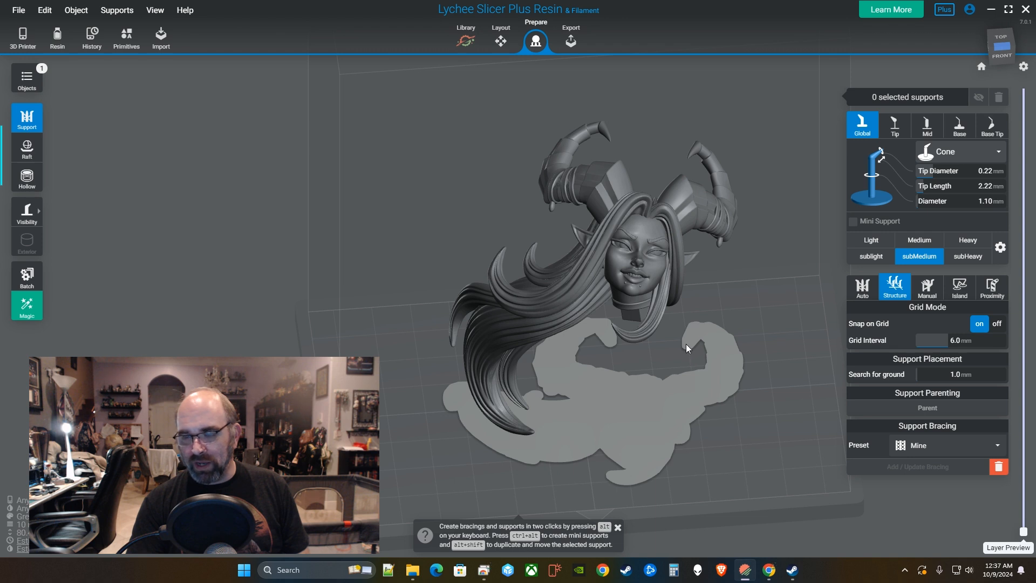
left_click(863, 289)
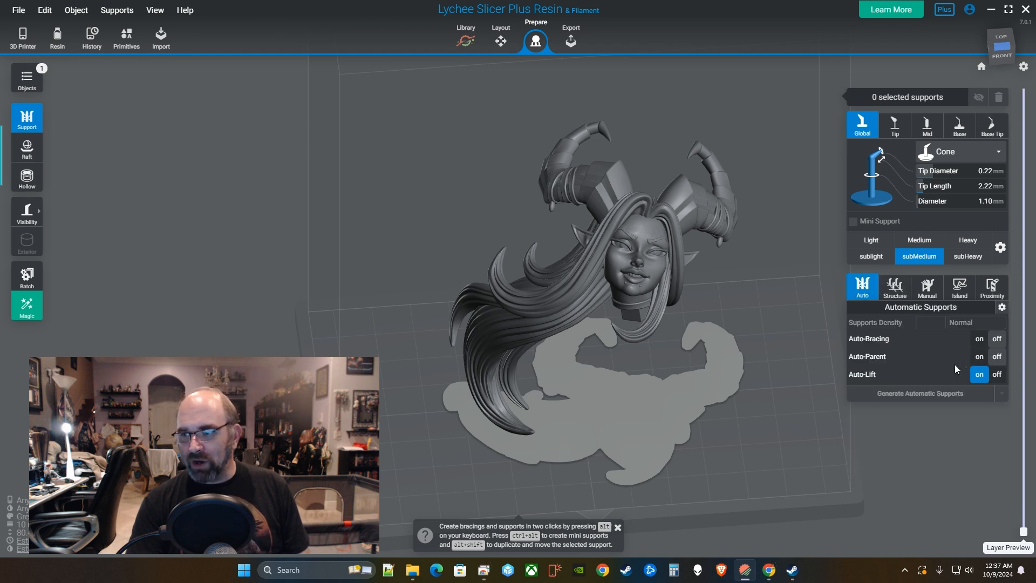
Select the head and generate automatic subMedium supports standing on the raft.
left_click(655, 273)
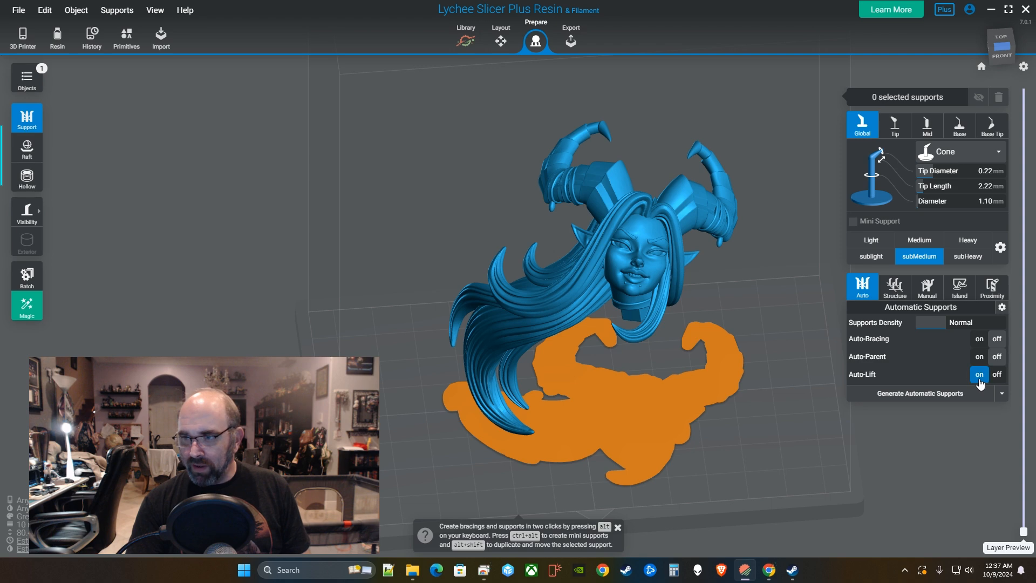
right_click_drag(731, 371, 623, 413)
right_click_drag(726, 413, 633, 326)
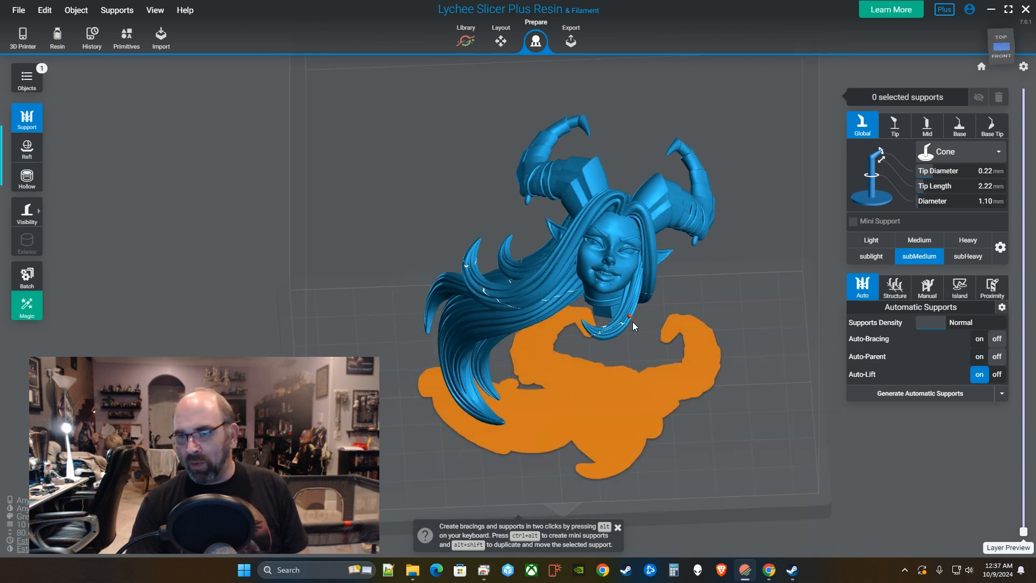
left_click(924, 397)
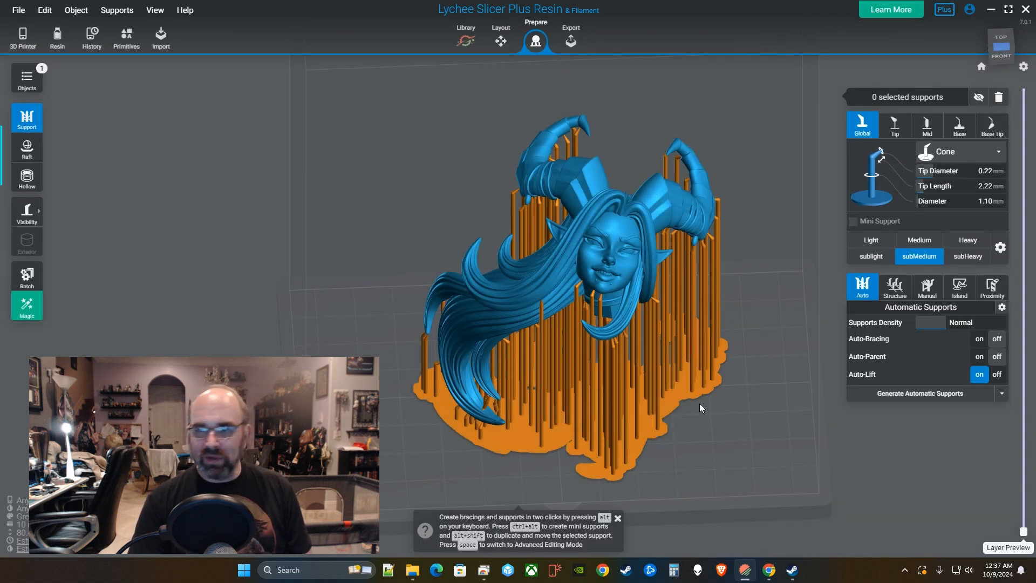
left_click_drag(699, 403, 702, 380)
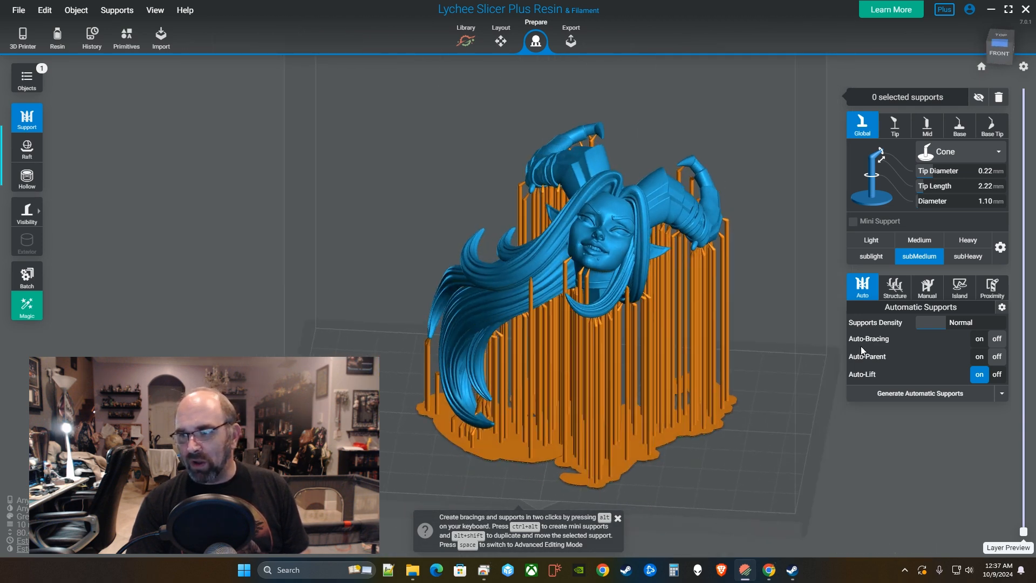
Open Structure settings, dismiss the unsaved-scene notice, and delete every generated support.
left_click(897, 292)
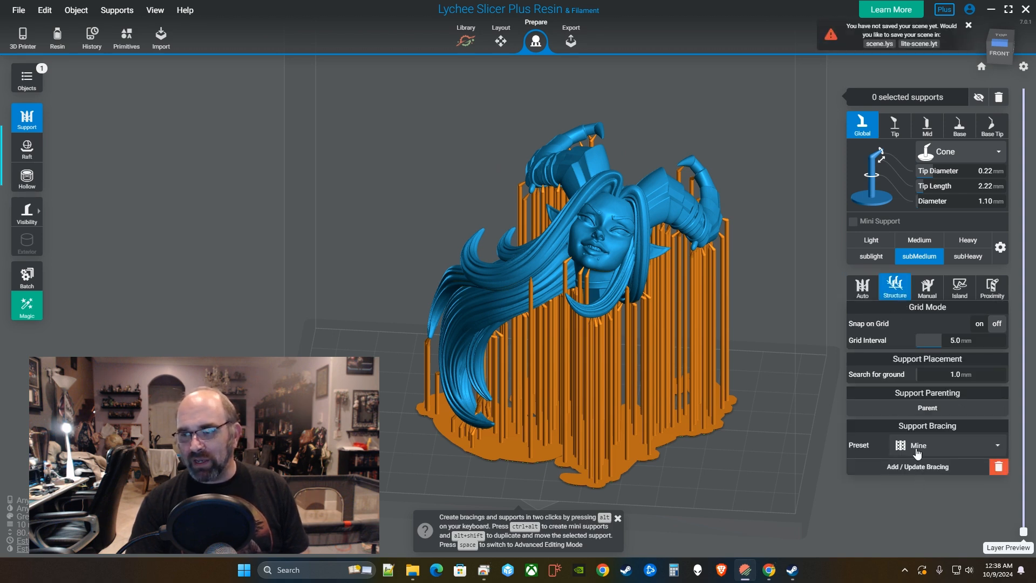
left_click_drag(765, 317, 830, 156)
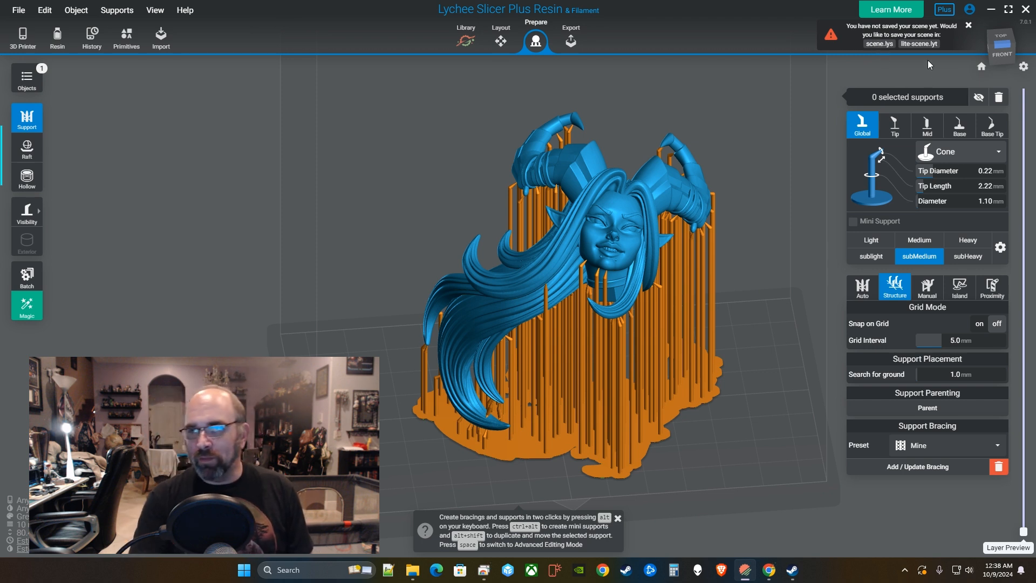
left_click(968, 27)
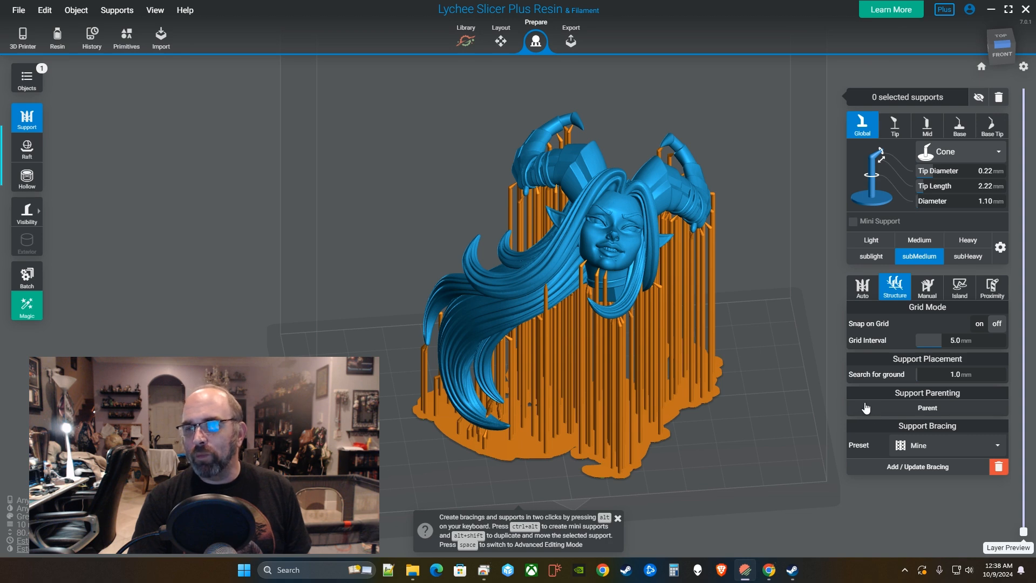
left_click_drag(645, 416, 593, 302)
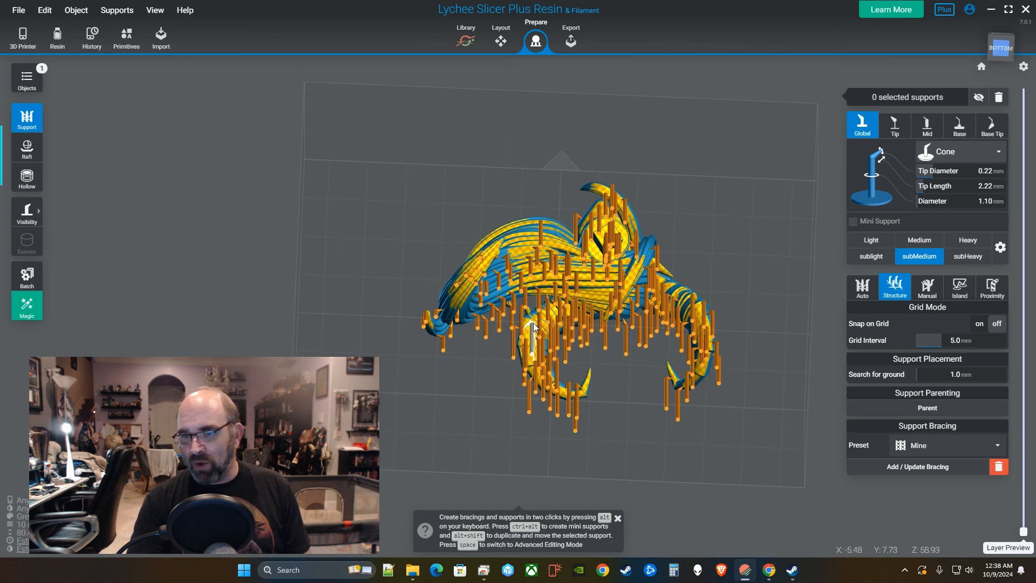
left_click_drag(533, 326, 727, 368)
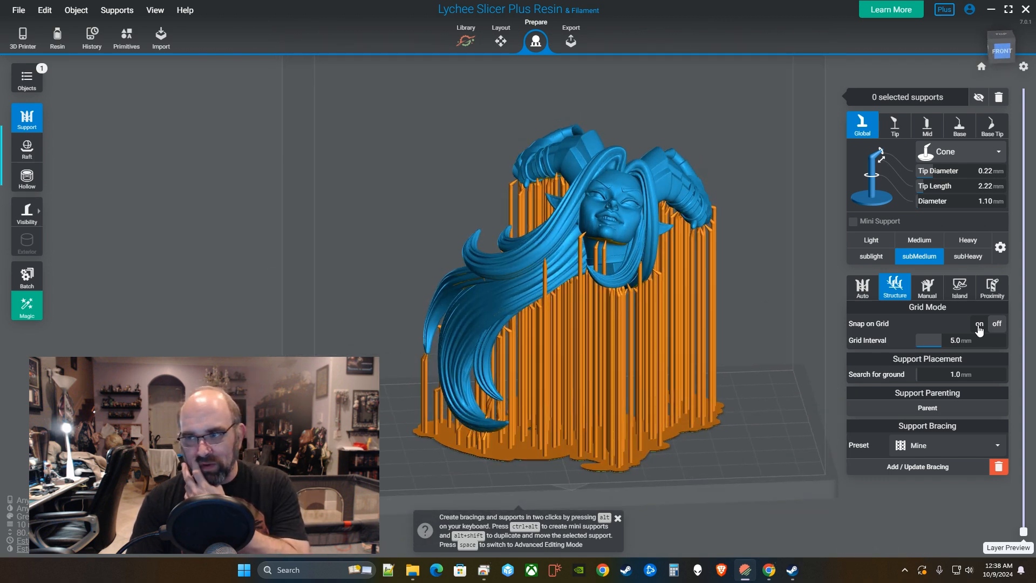
left_click(999, 97)
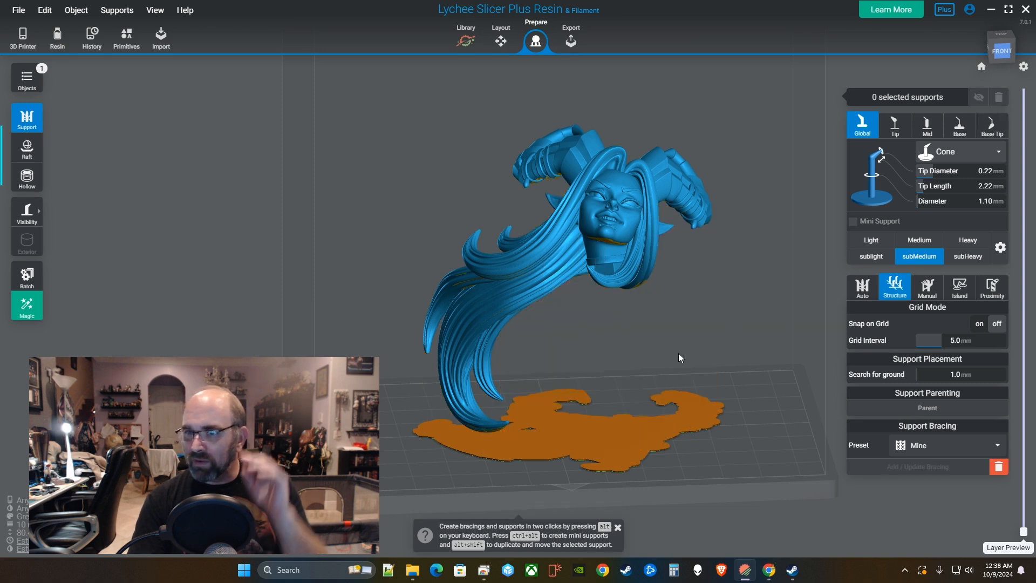
Orbit around the head and bring back the Automatic Supports options, with Snap on Grid on at 5.0 mm.
left_click_drag(588, 232, 669, 258)
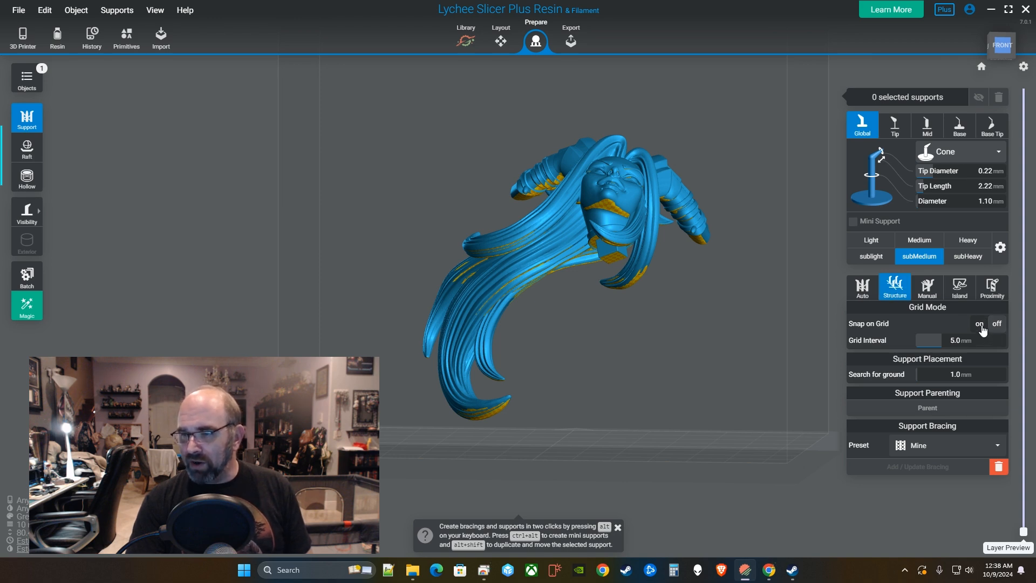
left_click_drag(711, 343, 643, 290)
left_click_drag(703, 372, 593, 277)
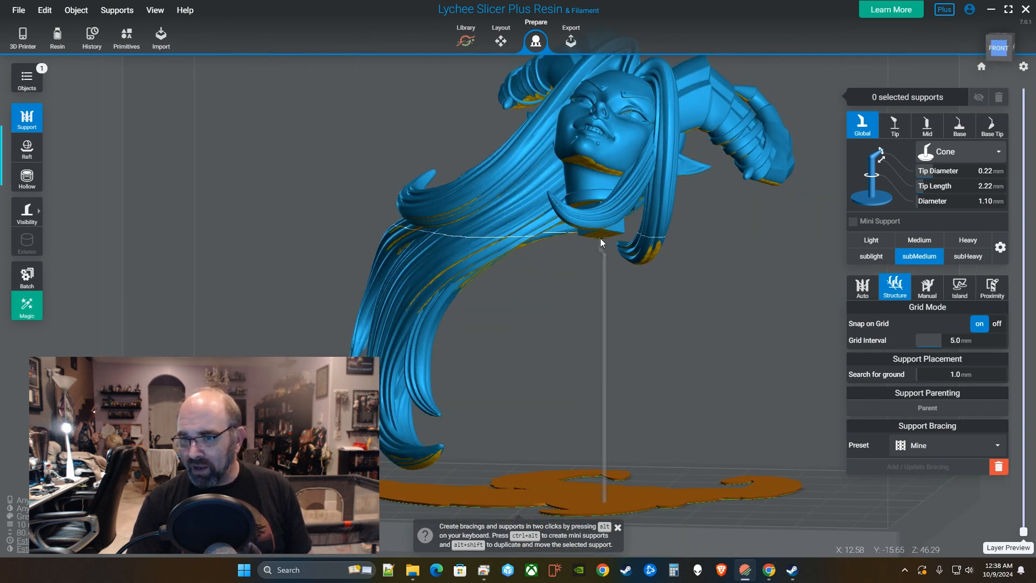
left_click_drag(600, 237, 655, 367)
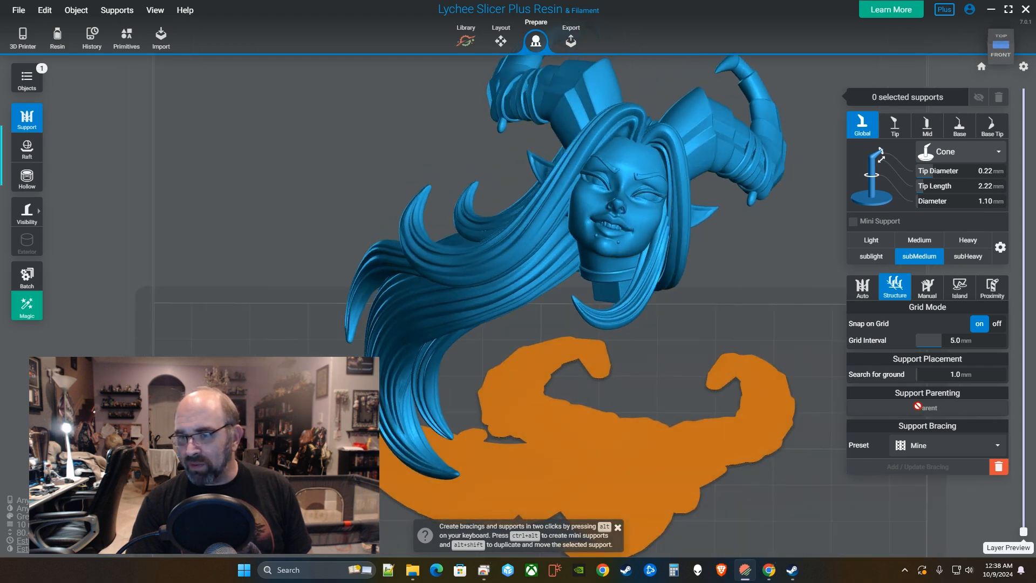
left_click(863, 289)
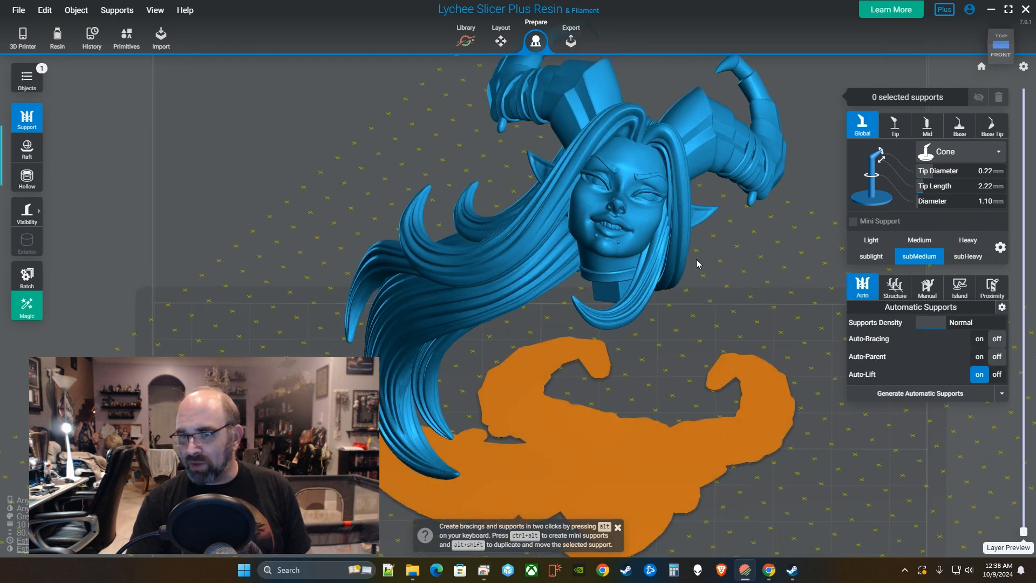
Regenerate the automatic supports and inspect them from the right side and back.
left_click(915, 396)
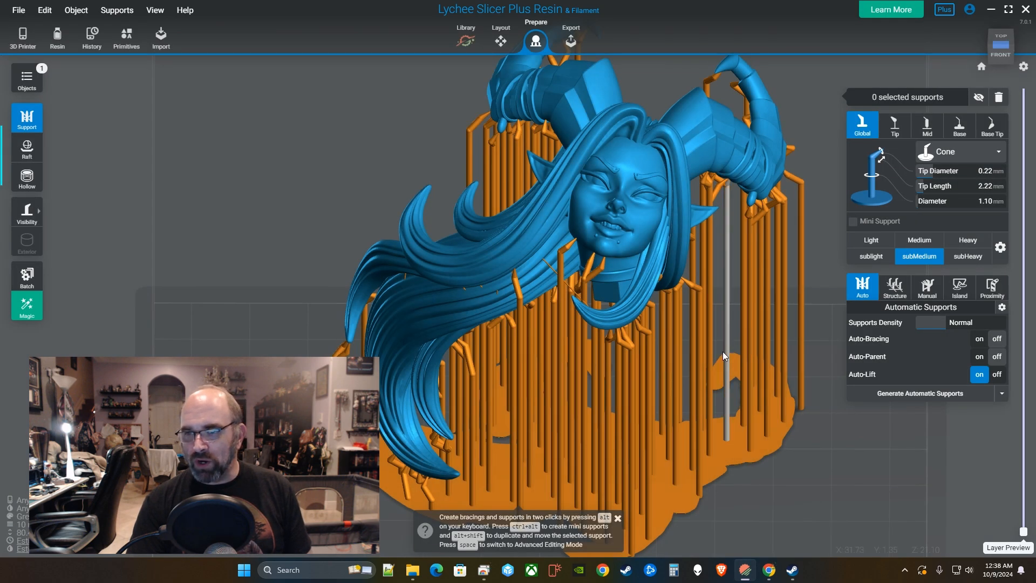
right_click_drag(723, 351, 466, 171)
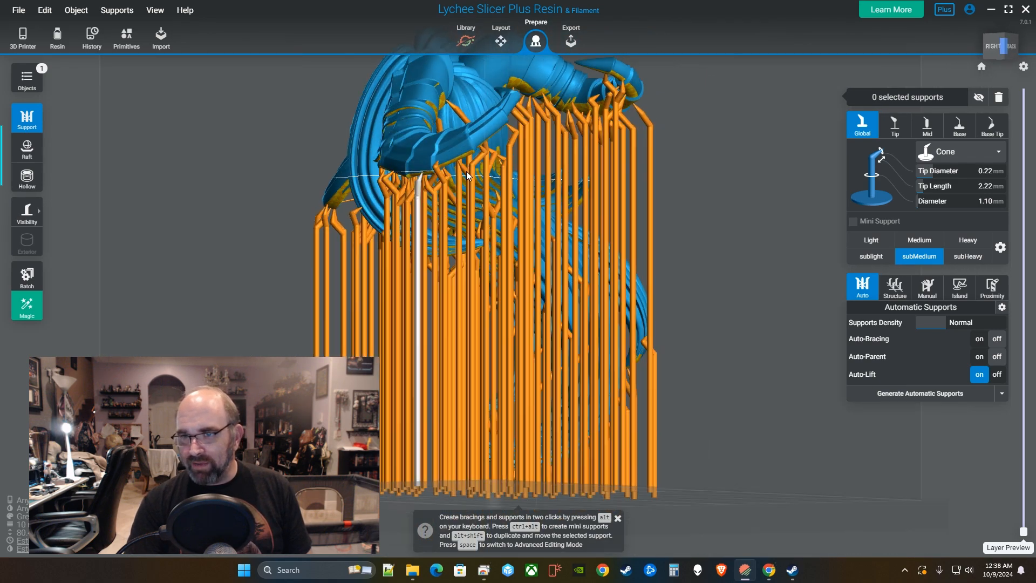
right_click_drag(472, 130, 608, 210)
Delete the mini support under the chin and dismiss the support tips popup.
left_click(611, 205)
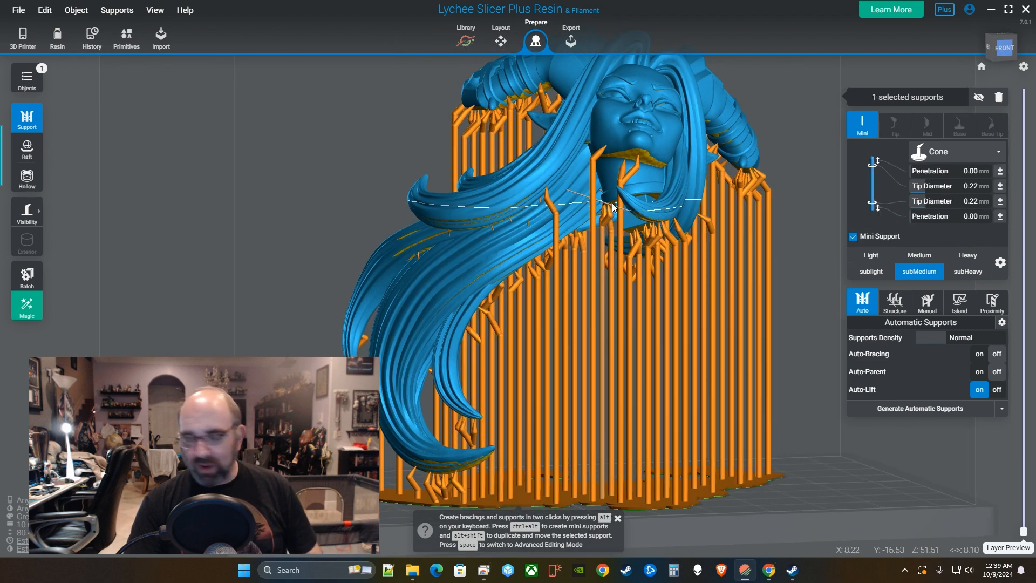
key("Delete")
right_click_drag(654, 223, 678, 244)
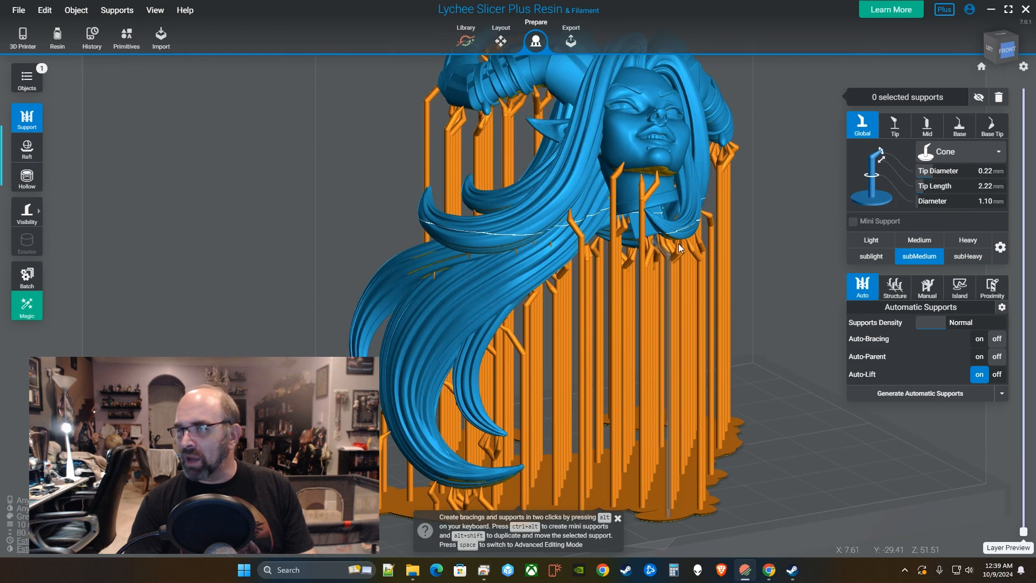
scroll(702, 246, "up", 6)
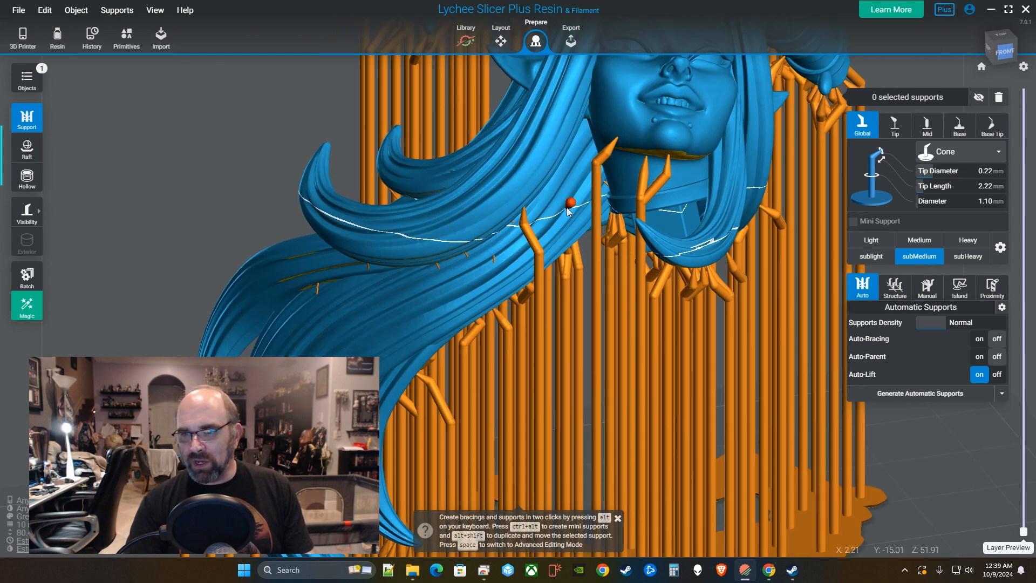
right_click_drag(651, 221, 660, 497)
left_click(617, 519)
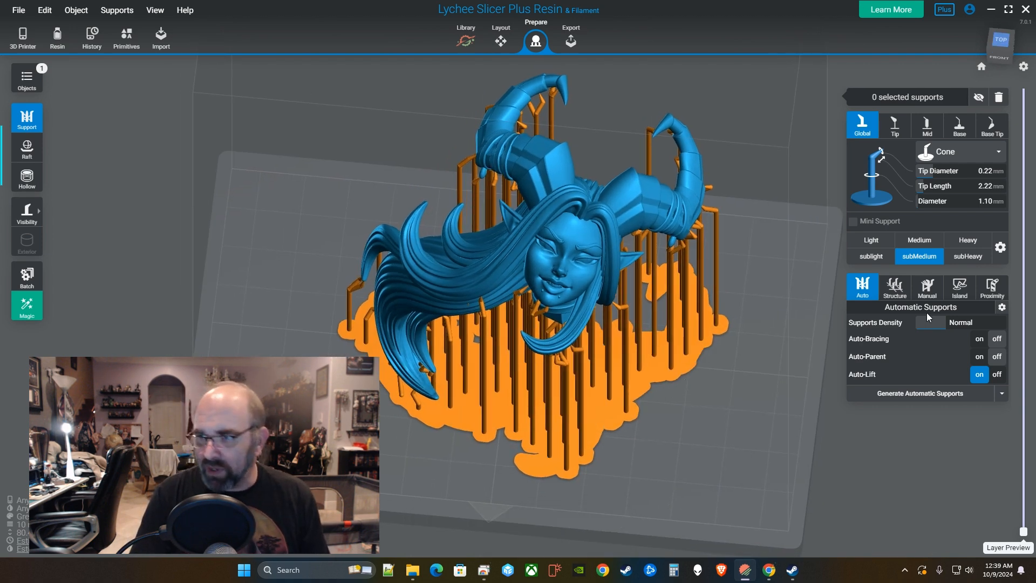
Run the Island Detector on the supported head, which reports 19 islands at Real accuracy.
left_click(956, 290)
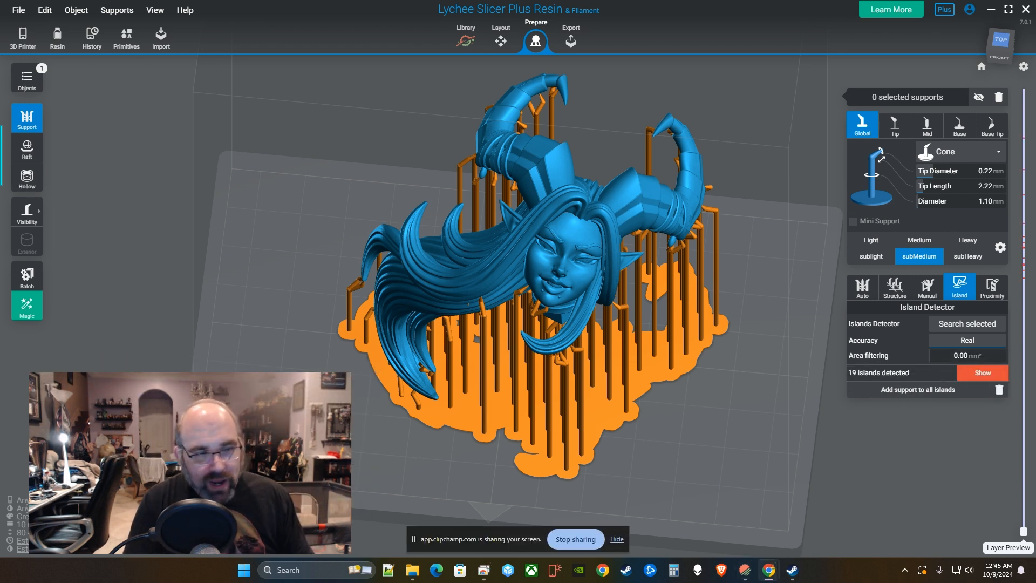
left_click(617, 539)
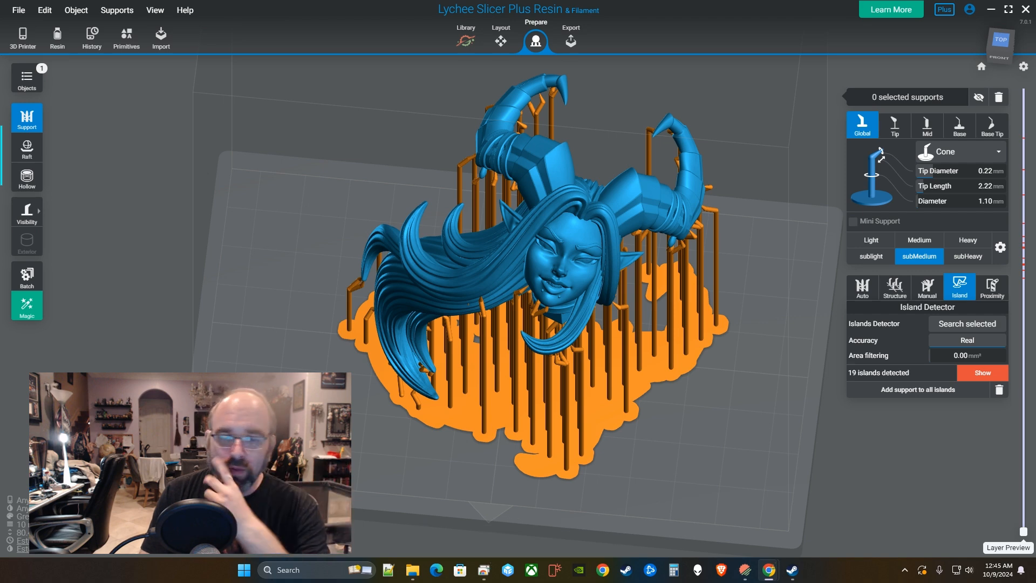
Review the printer and resin settings, keep the 10um Standard Grey resin profile, and close them.
left_click(23, 38)
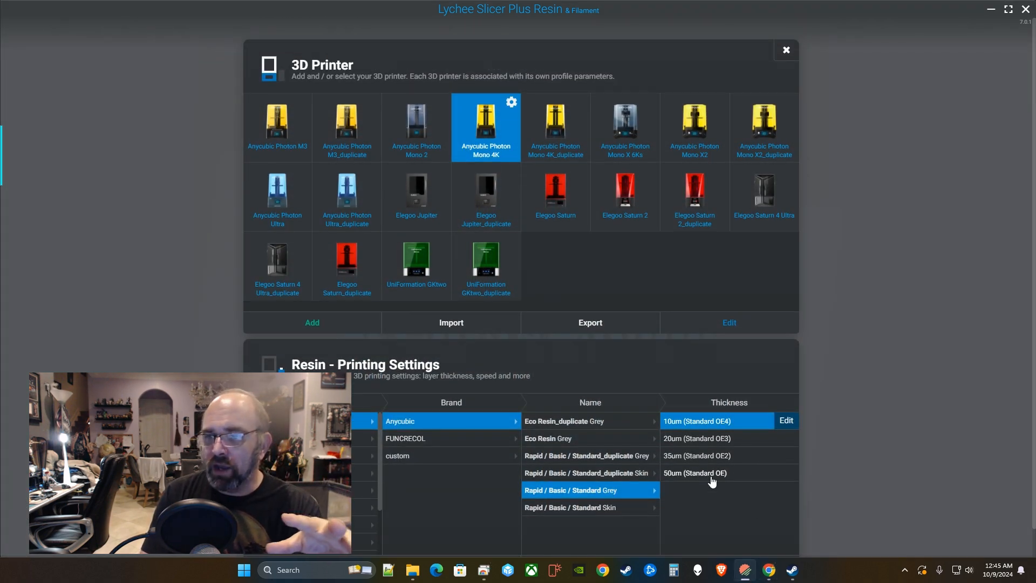
left_click(704, 439)
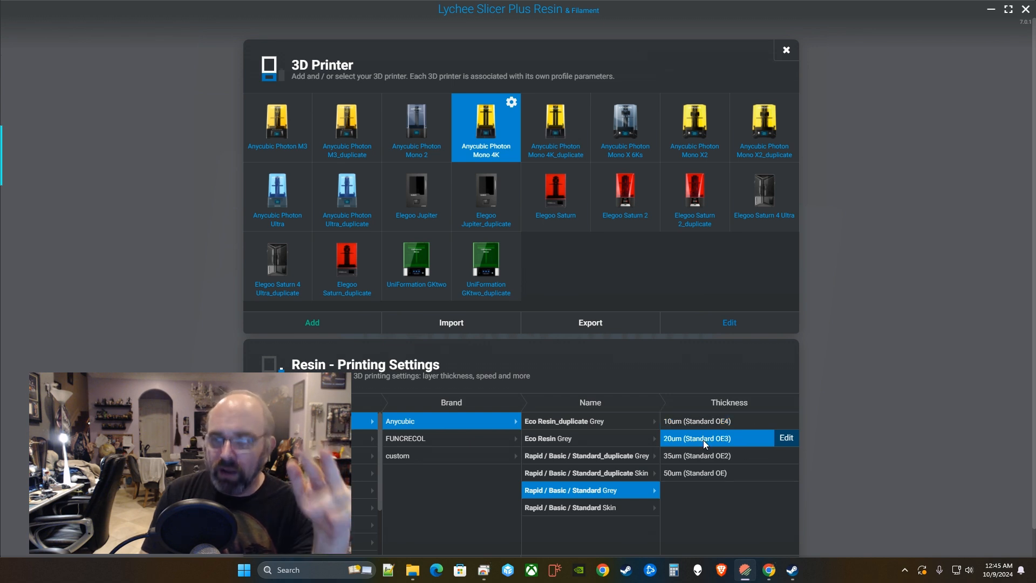
left_click(726, 420)
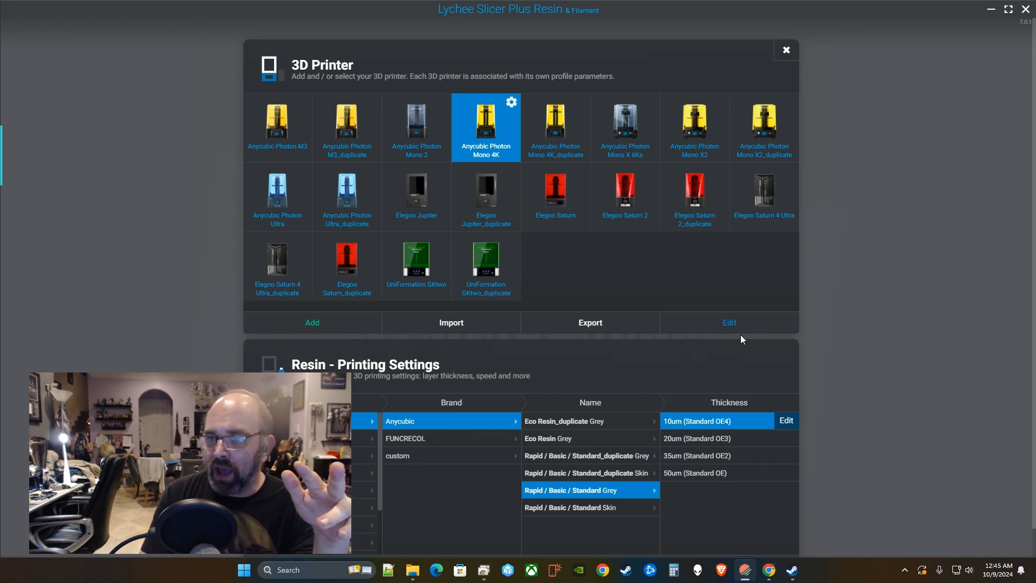
left_click(786, 50)
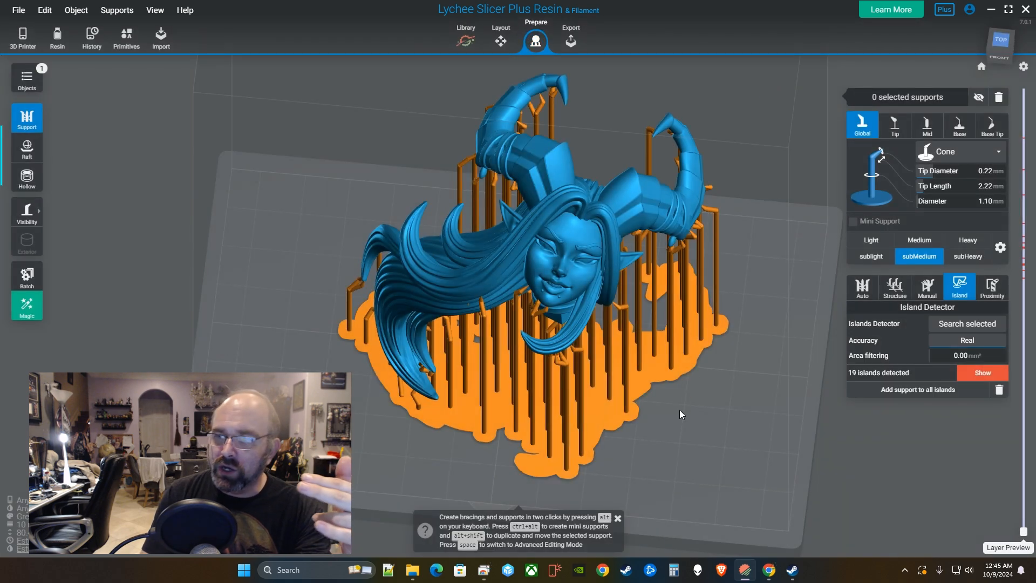
Show only support contact points and zoom in on the left side of the hair.
right_click_drag(691, 440, 642, 256)
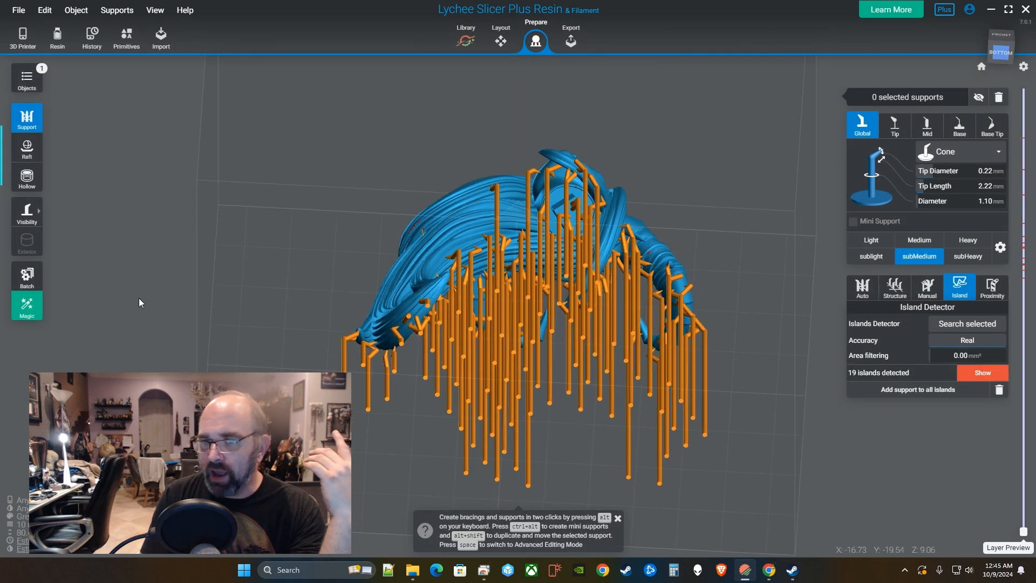
mouse_move(33, 219)
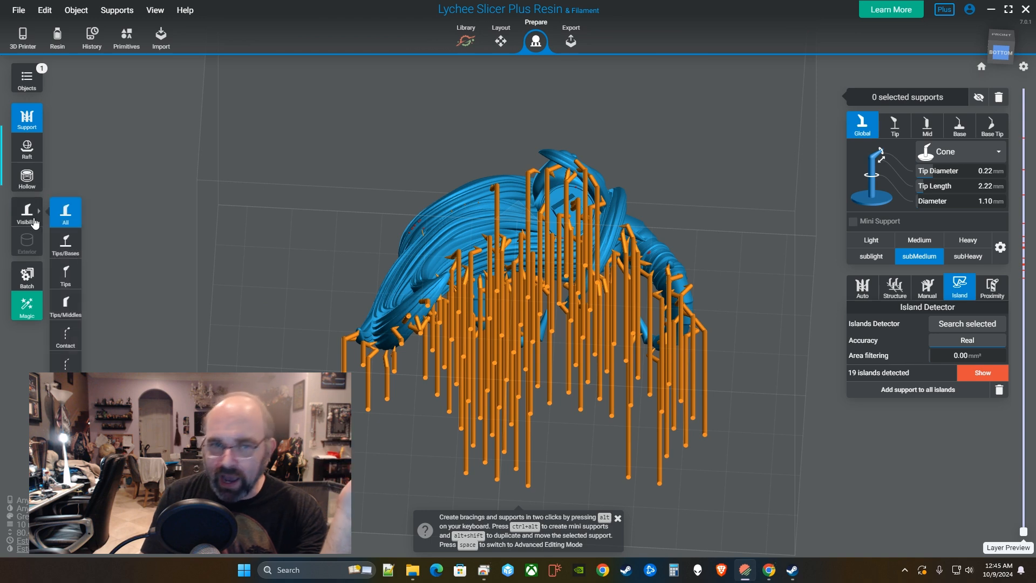
left_click(65, 336)
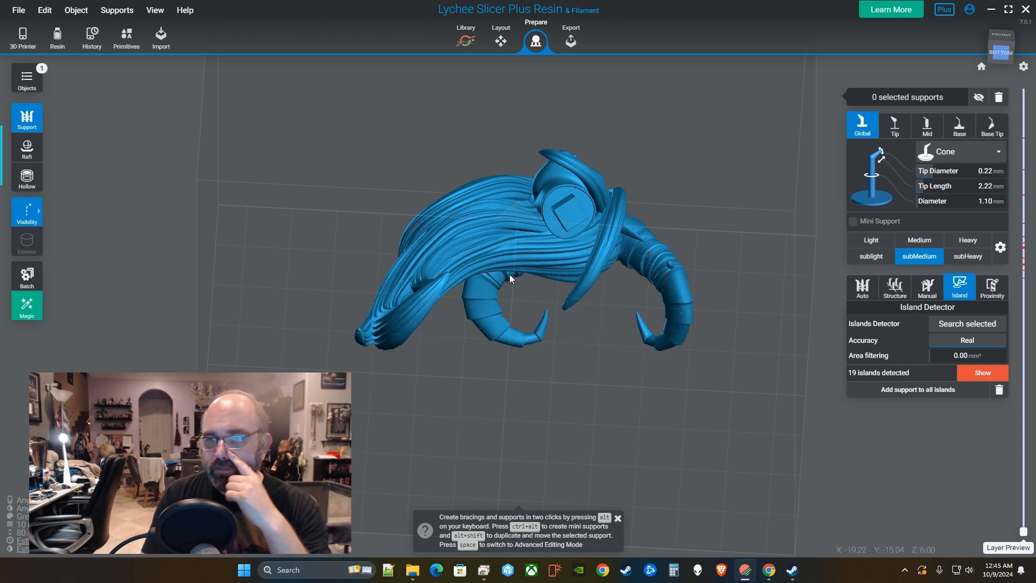
right_click_drag(509, 274, 562, 286)
scroll(554, 264, "up", 5)
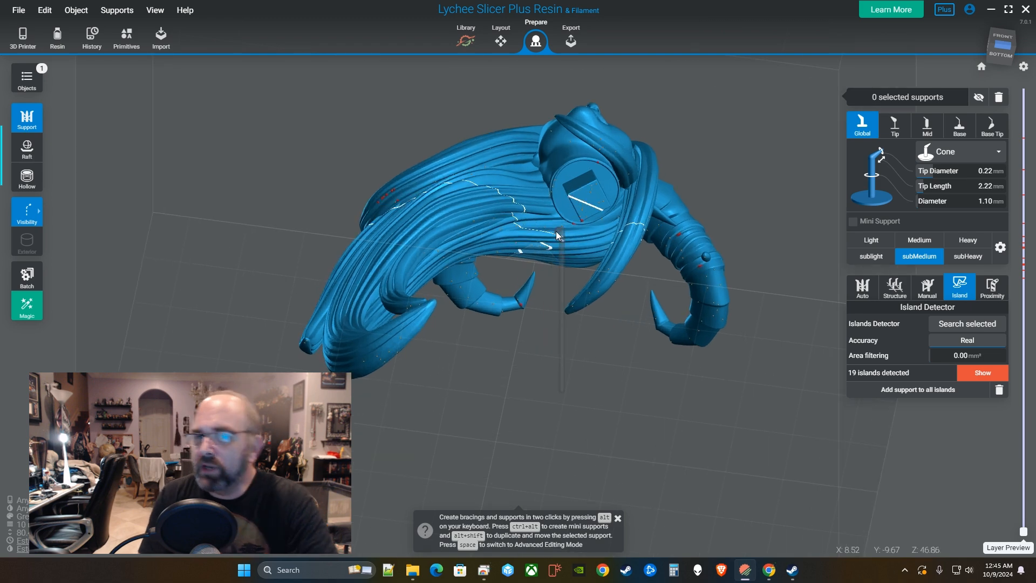
right_click_drag(432, 252, 510, 245)
scroll(446, 177, "up", 5)
scroll(445, 177, "up", 5)
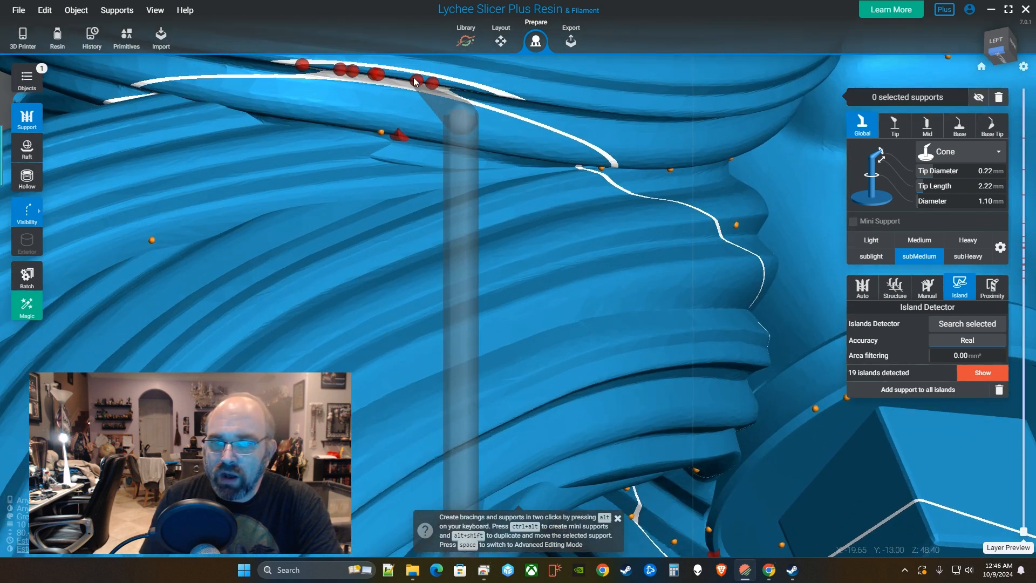
Support the eight red island points along the hair edge, cutting detected islands from 19 to 11.
left_click(397, 132)
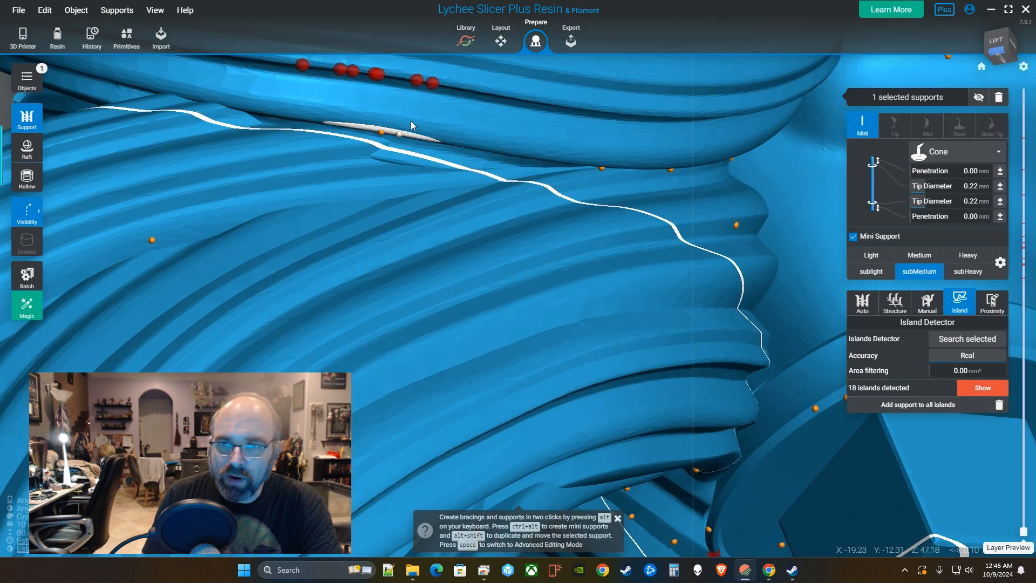
left_click(419, 81)
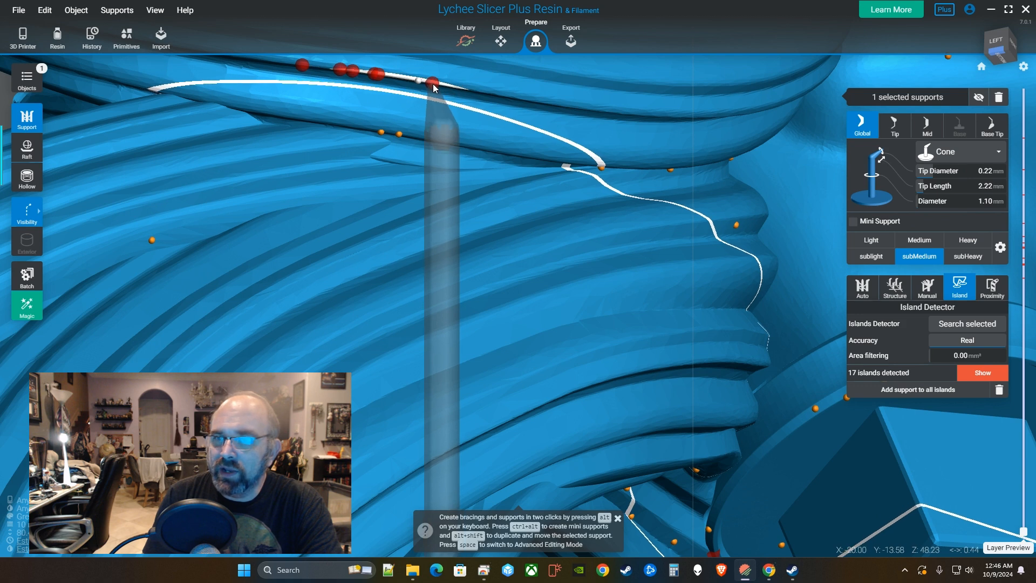
left_click(433, 83)
left_click(380, 72)
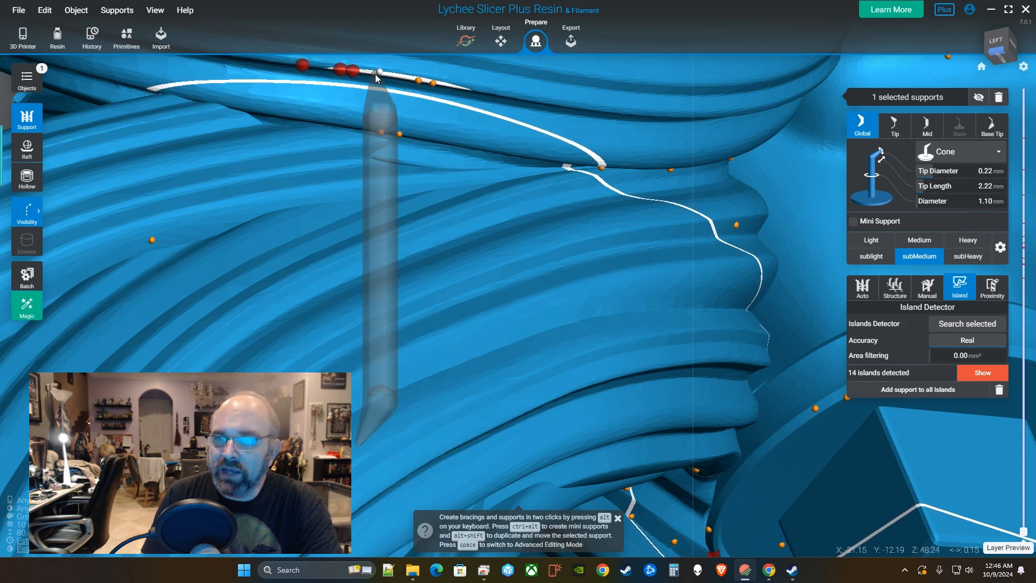
left_click(374, 73)
left_click(353, 70)
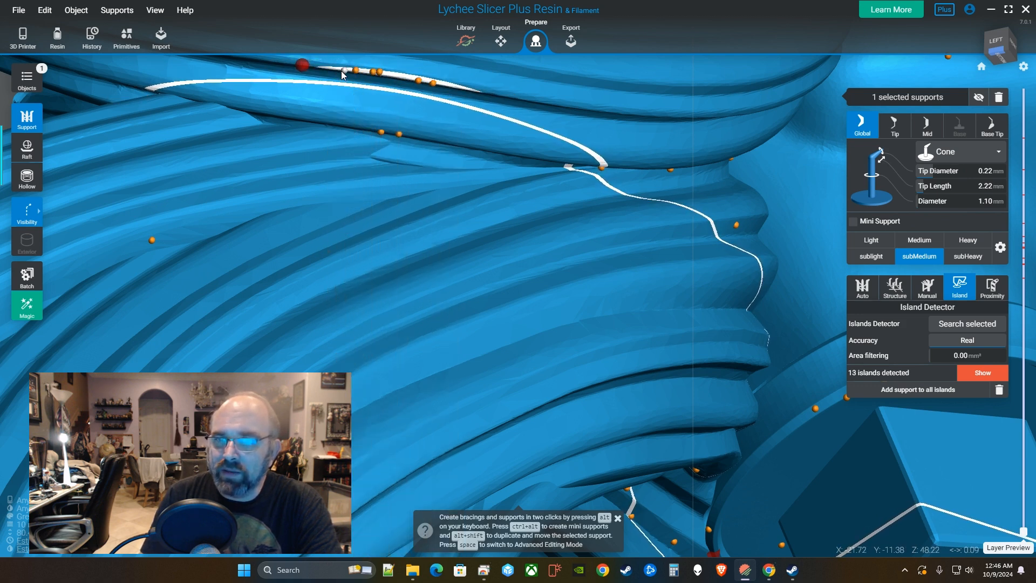
left_click(341, 70)
left_click(303, 65)
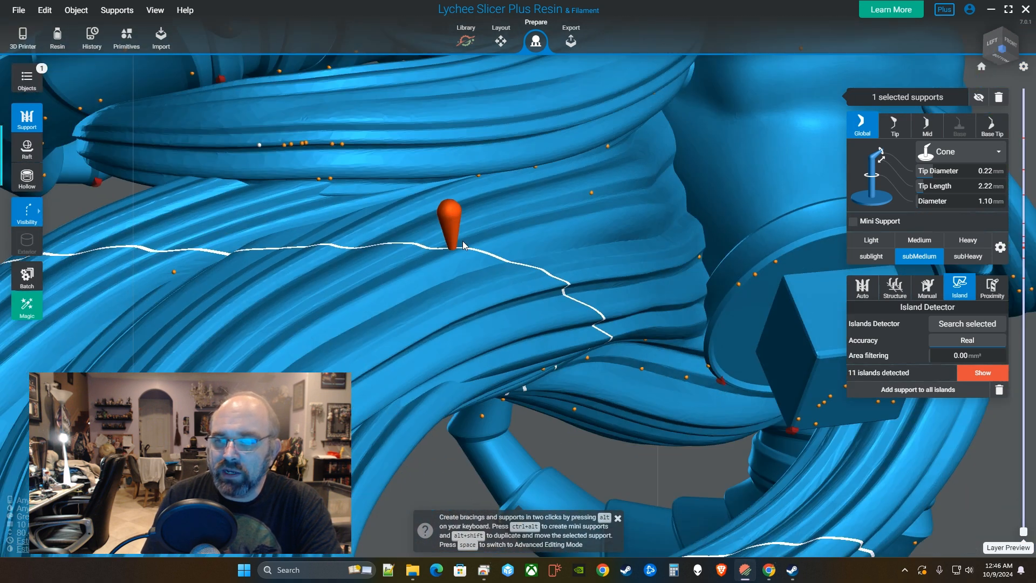
right_click_drag(461, 240, 436, 242)
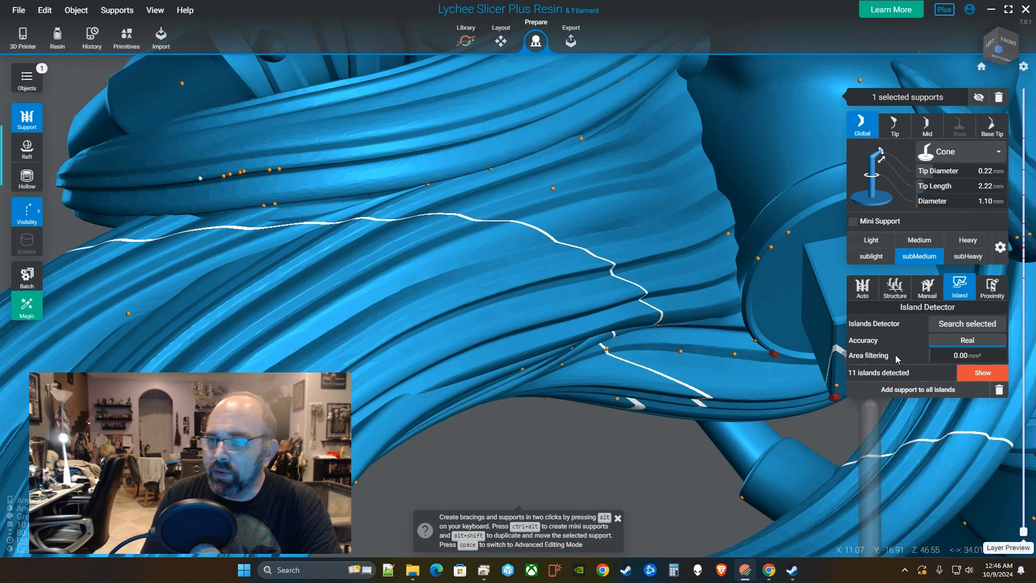
Support all remaining islands for 0 detected, then start supporting the hair lock's overhang.
left_click(923, 389)
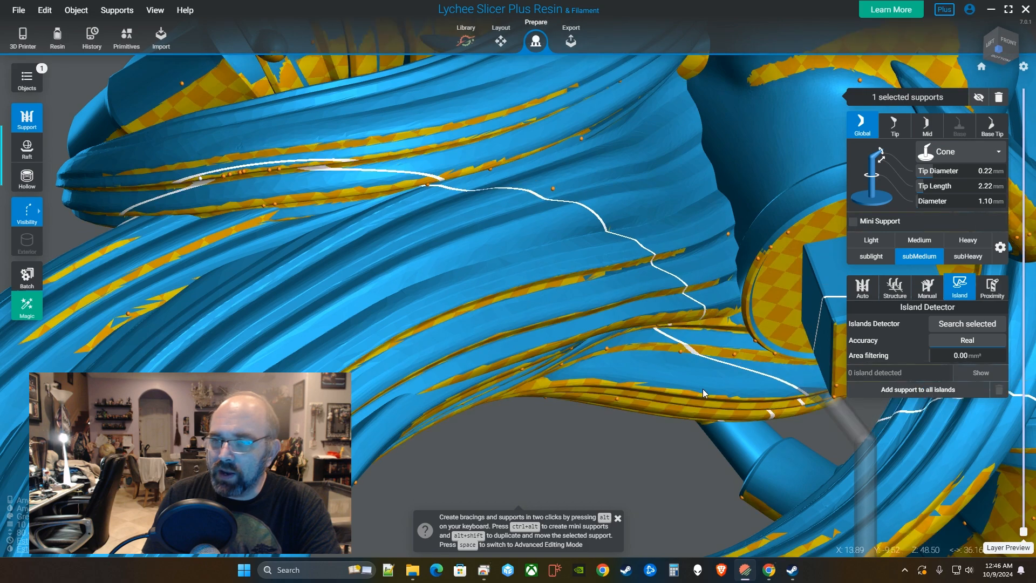
right_click_drag(703, 389, 550, 271)
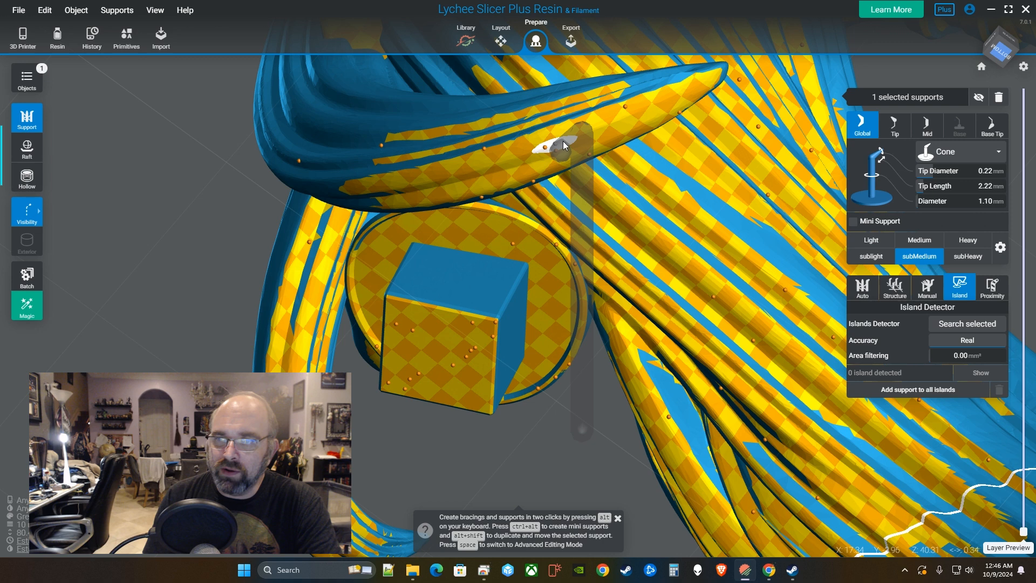
left_click(562, 141)
left_click(568, 138)
left_click(574, 139)
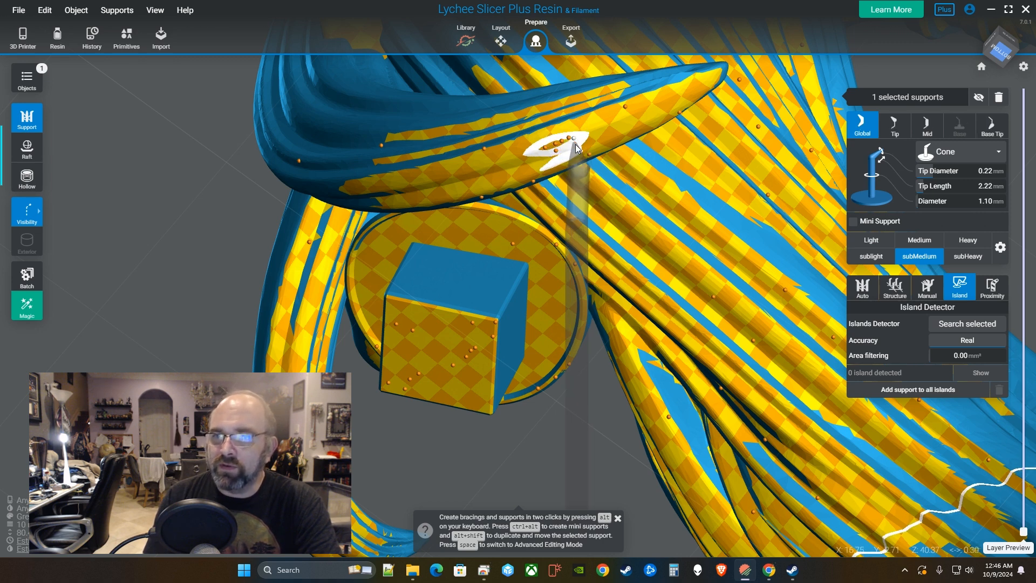
left_click(575, 144)
left_click(562, 146)
Add supports along the hair lock's left part, right side and outer edge up to its pointed tip.
left_click(533, 147)
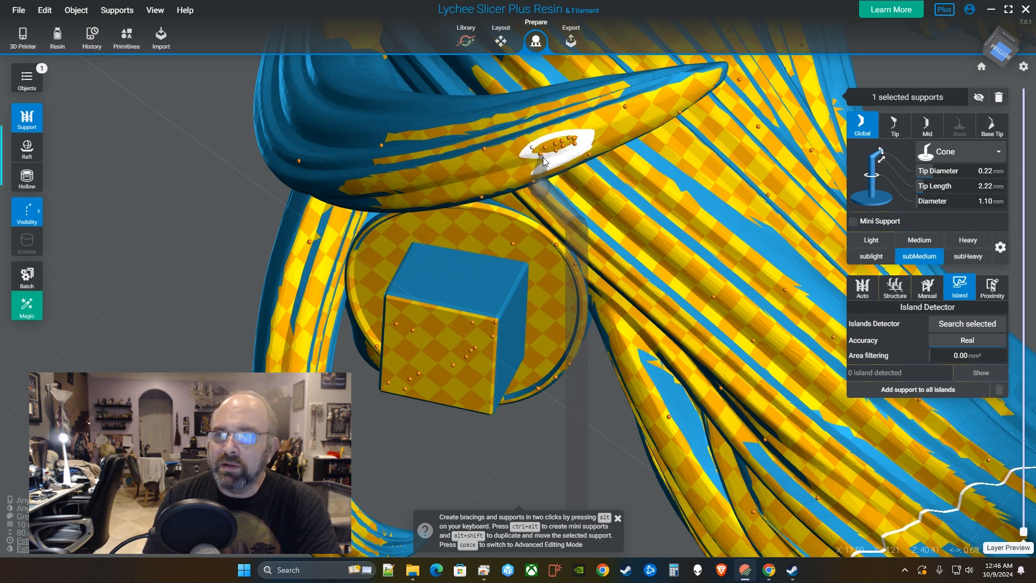
left_click(541, 154)
left_click(543, 162)
left_click(559, 158)
left_click(580, 152)
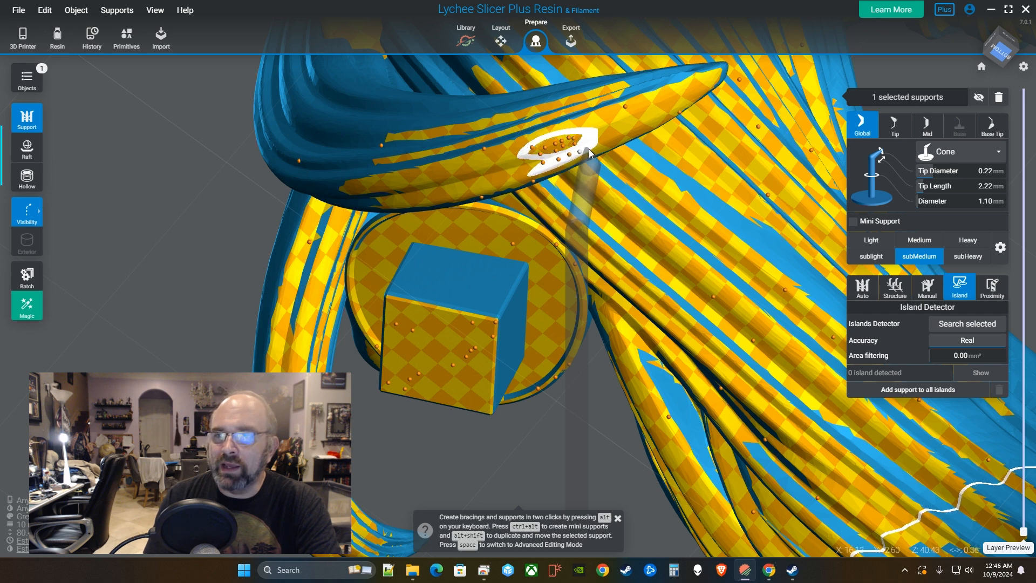
left_click(588, 148)
left_click(604, 144)
left_click(620, 131)
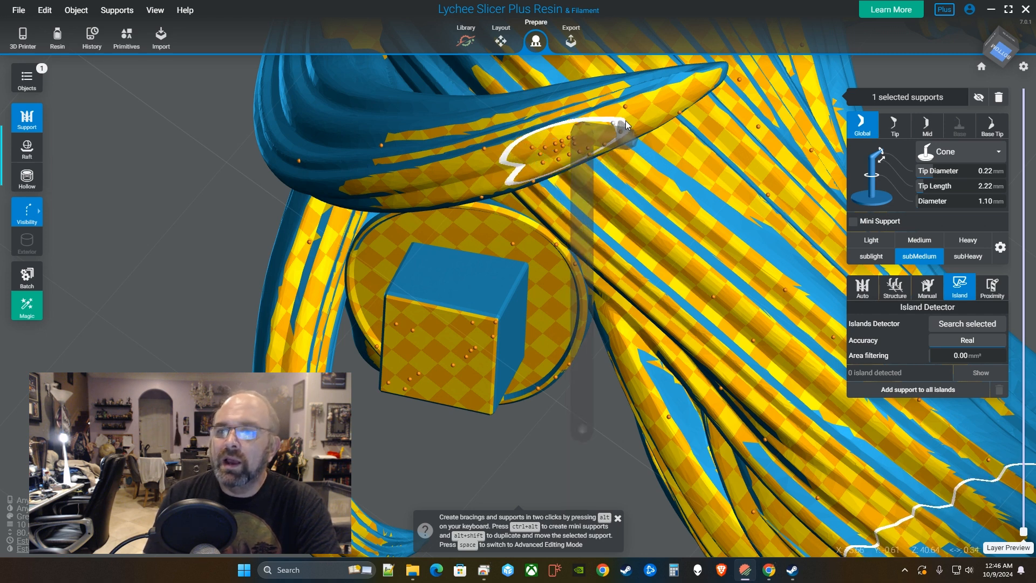
left_click(627, 119)
left_click(645, 112)
left_click(665, 103)
left_click(683, 97)
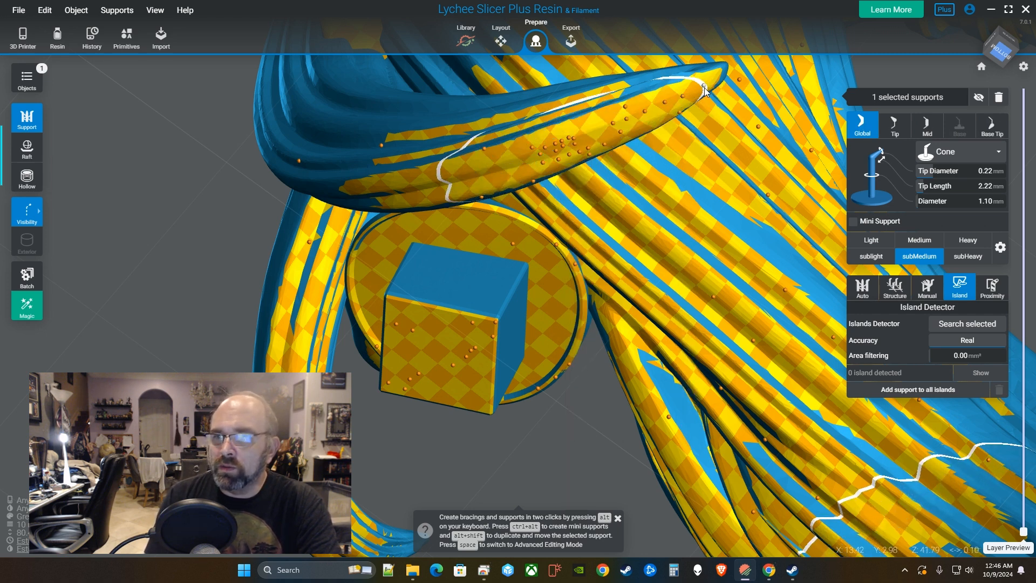
left_click(704, 87)
Add a row of supports along the hair lock's lower edge toward its root.
left_click(512, 156)
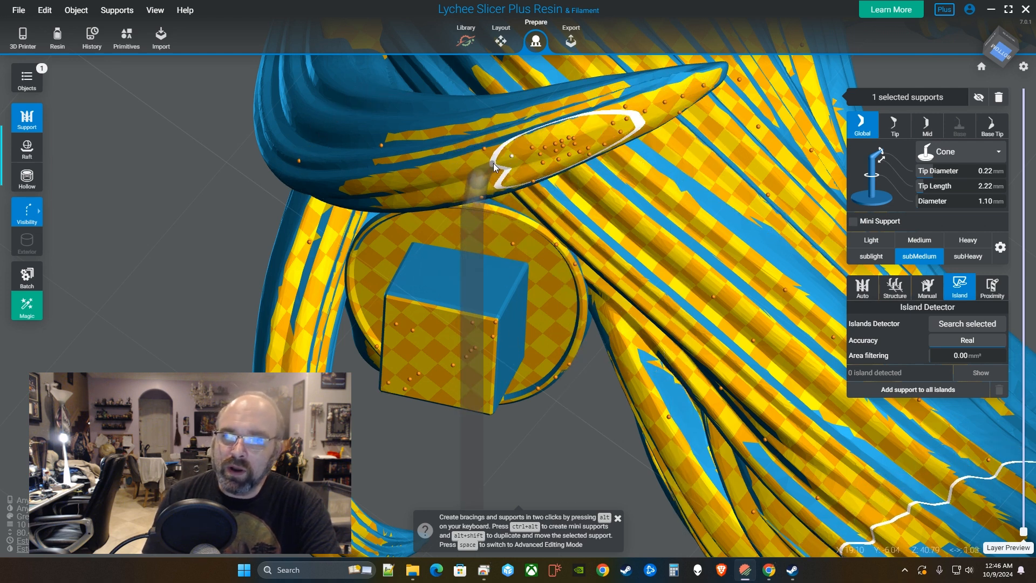
left_click(493, 161)
left_click(473, 167)
left_click(455, 169)
left_click(415, 179)
left_click(394, 183)
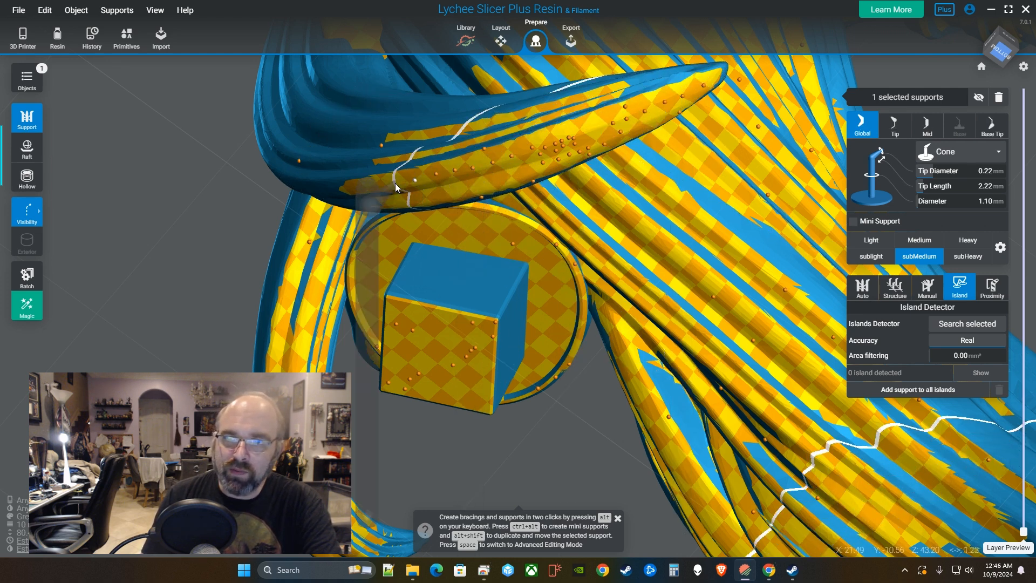
left_click(378, 184)
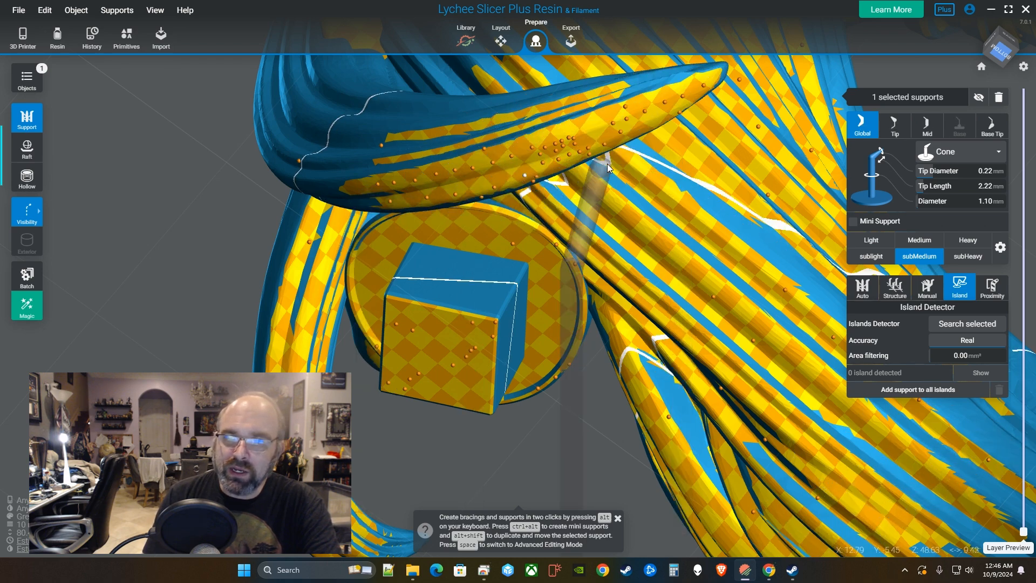
right_click_drag(607, 164, 491, 213)
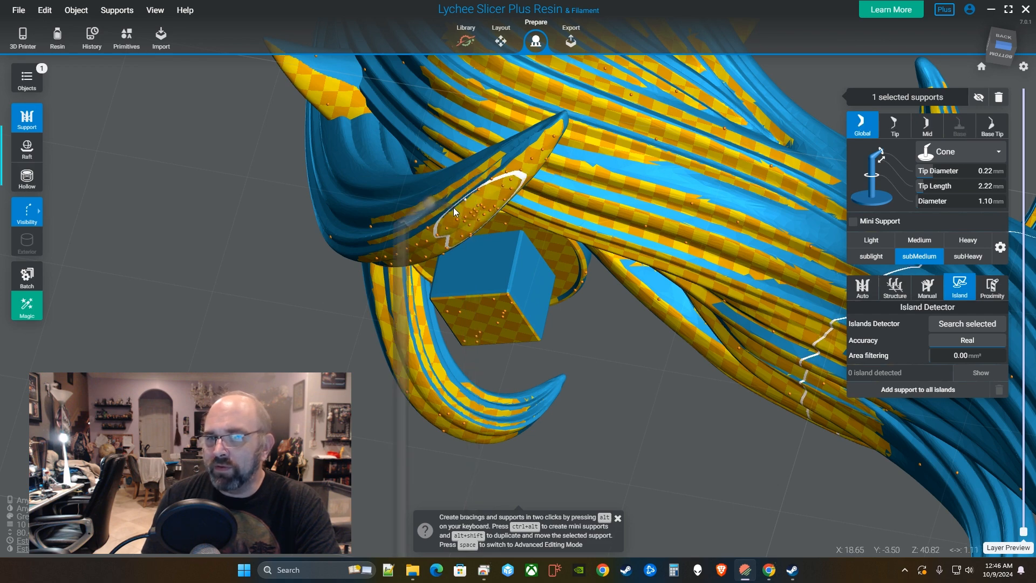
Move a support tip onto the lower rim of the round disc.
right_click_drag(448, 213, 516, 242)
right_click_drag(519, 237, 368, 241)
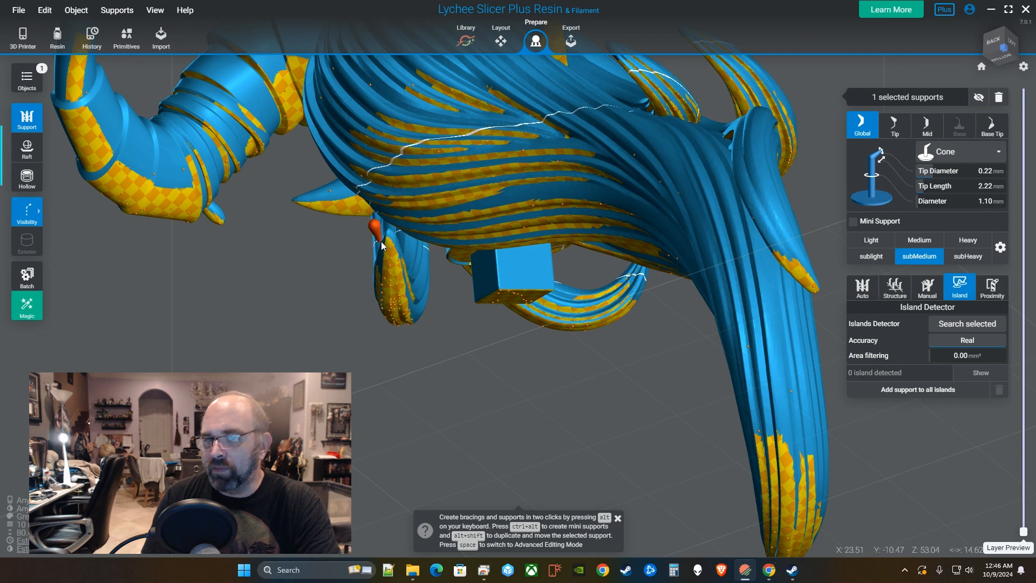
right_click_drag(612, 263, 604, 187)
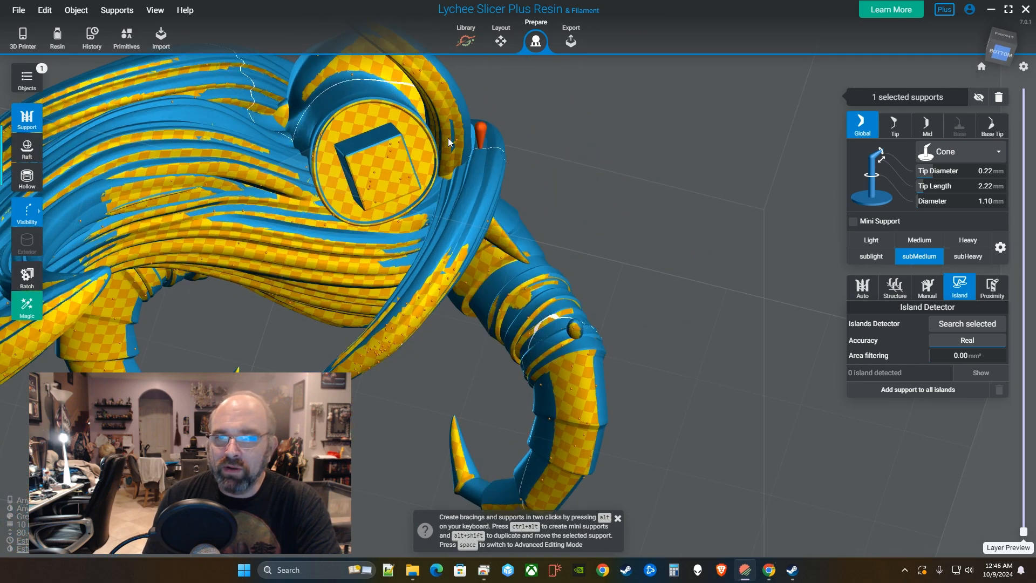
right_click_drag(364, 108, 264, 274)
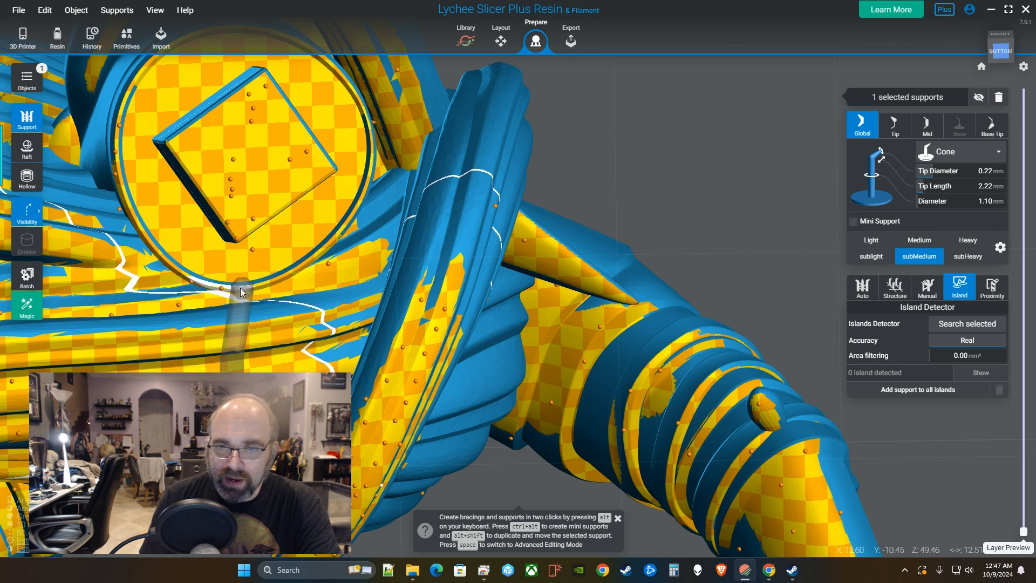
left_click_drag(235, 288, 143, 79)
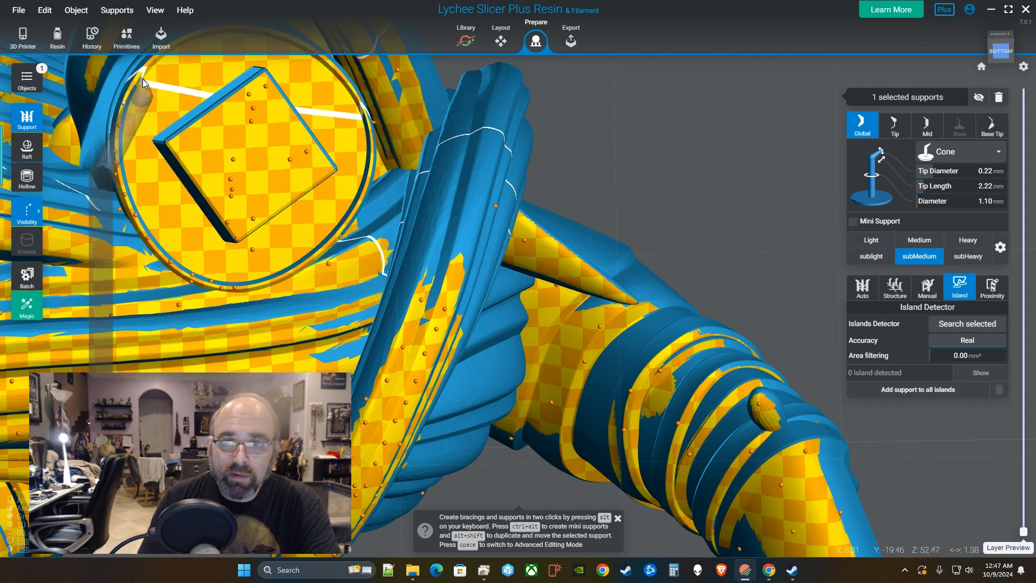
middle_click_drag(142, 79, 139, 157)
left_click_drag(137, 158, 255, 365)
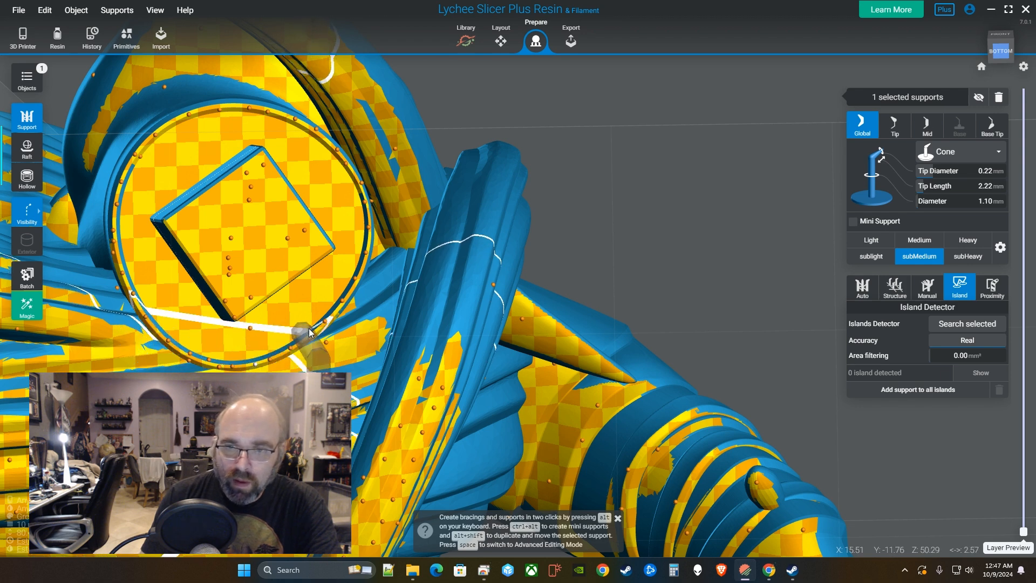
Zoom out and switch Visibility back to the full support pillars.
scroll(305, 331, "down", 2)
scroll(314, 336, "down", 1)
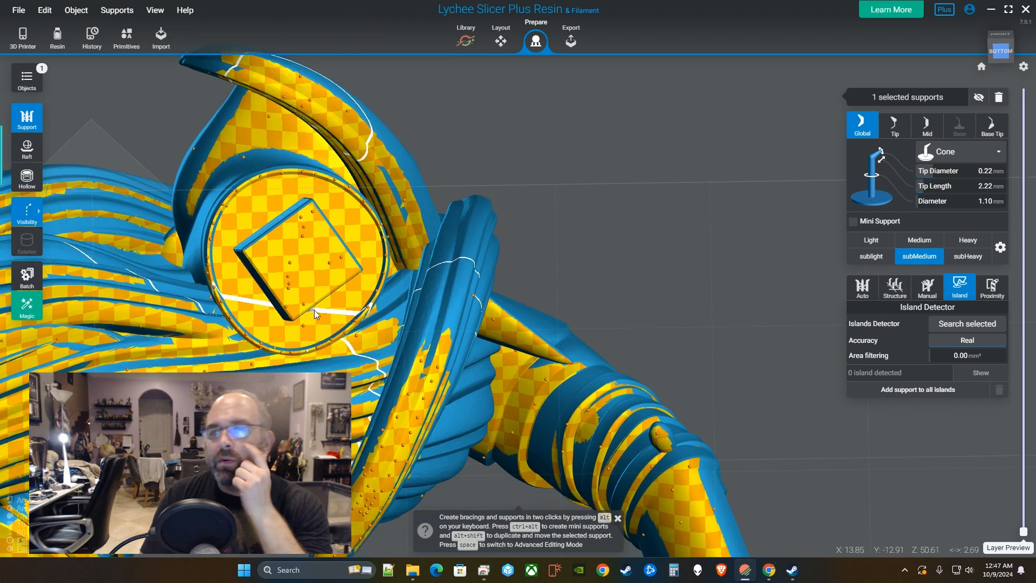
mouse_move(24, 219)
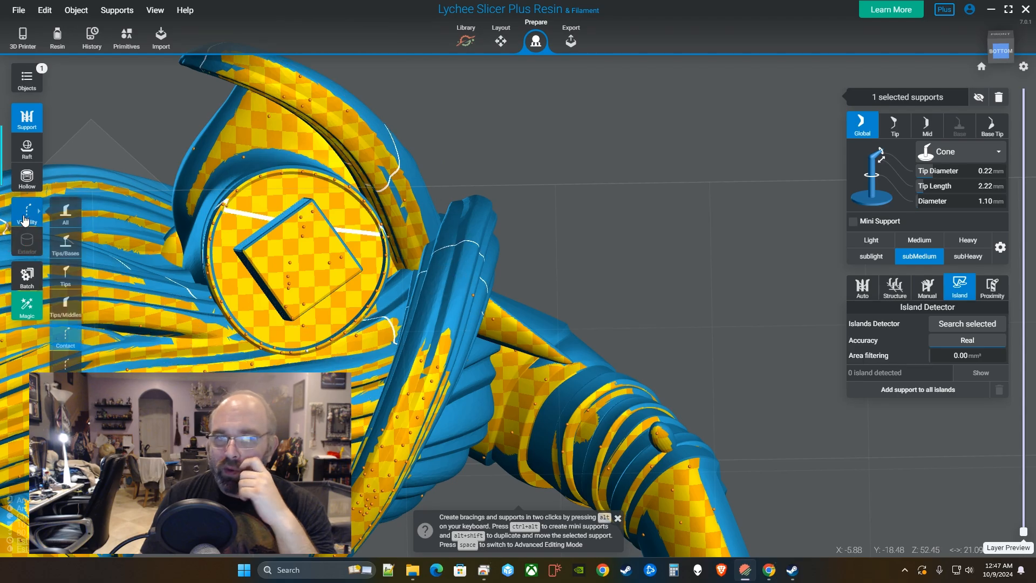
left_click(66, 214)
right_click_drag(372, 211, 406, 186)
Zoom out to view the fully supported head from the front and left, then dismiss the bracing hint.
scroll(407, 186, "down", 10)
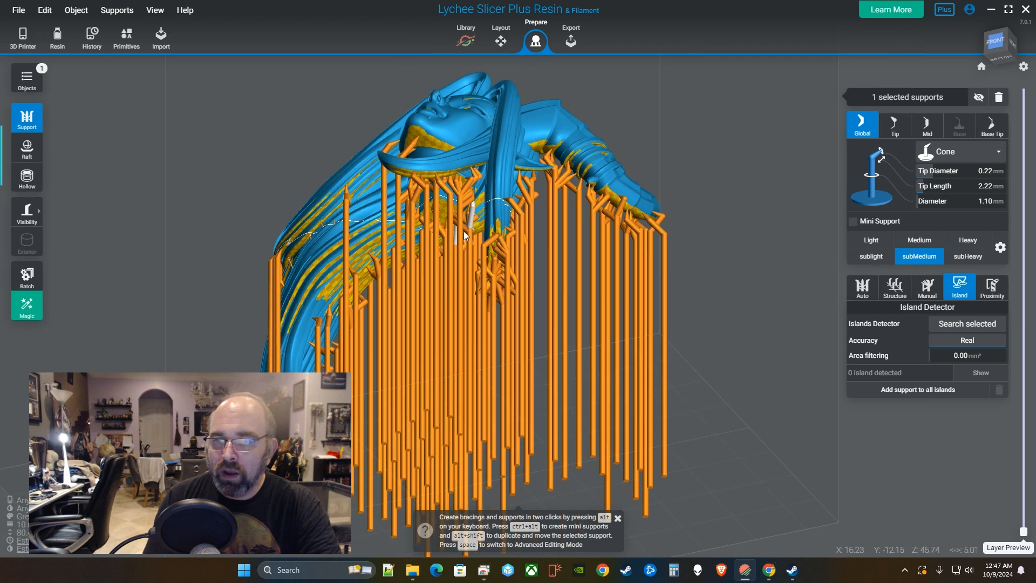
right_click_drag(464, 234, 536, 312)
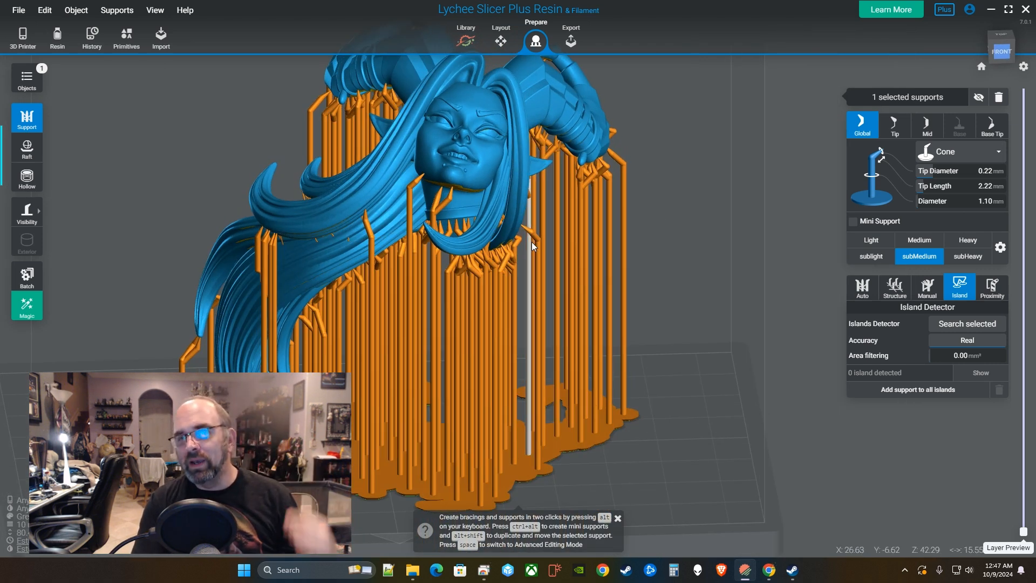
right_click_drag(532, 242, 461, 262)
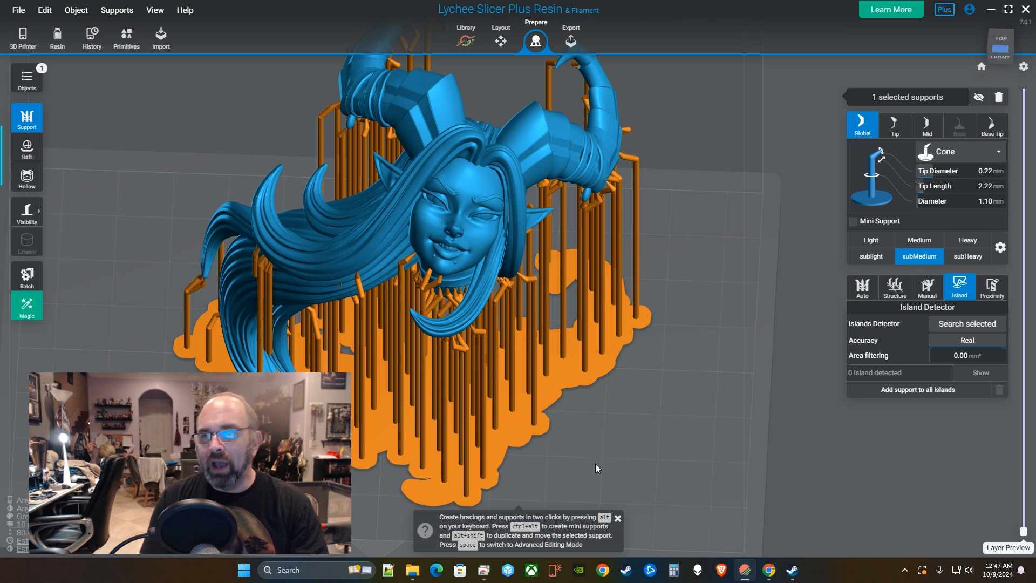
left_click(619, 519)
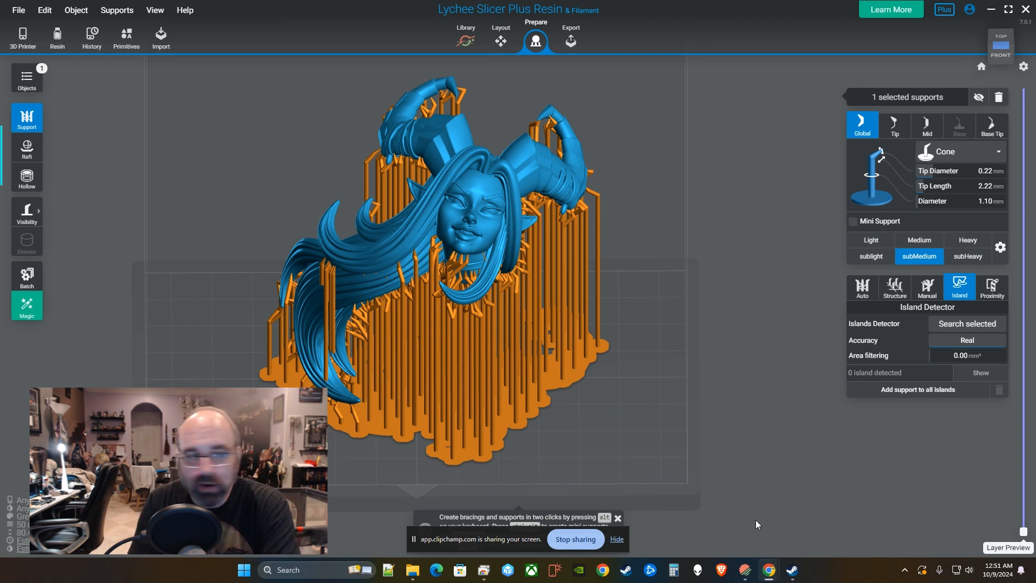
Hide the sharing notice and shortcuts hint, and turn on the layer-by-layer preview.
left_click(617, 540)
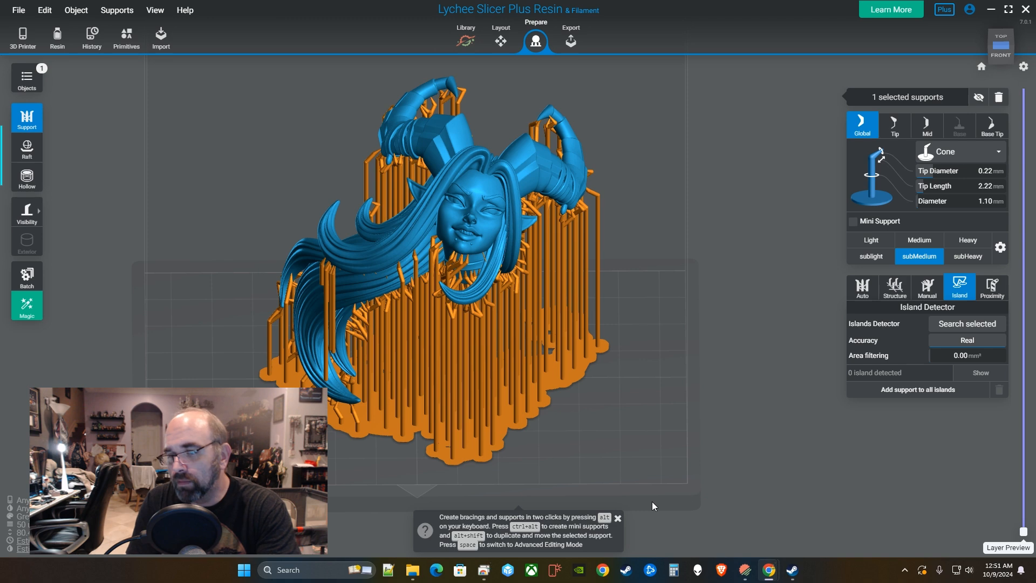
left_click(617, 519)
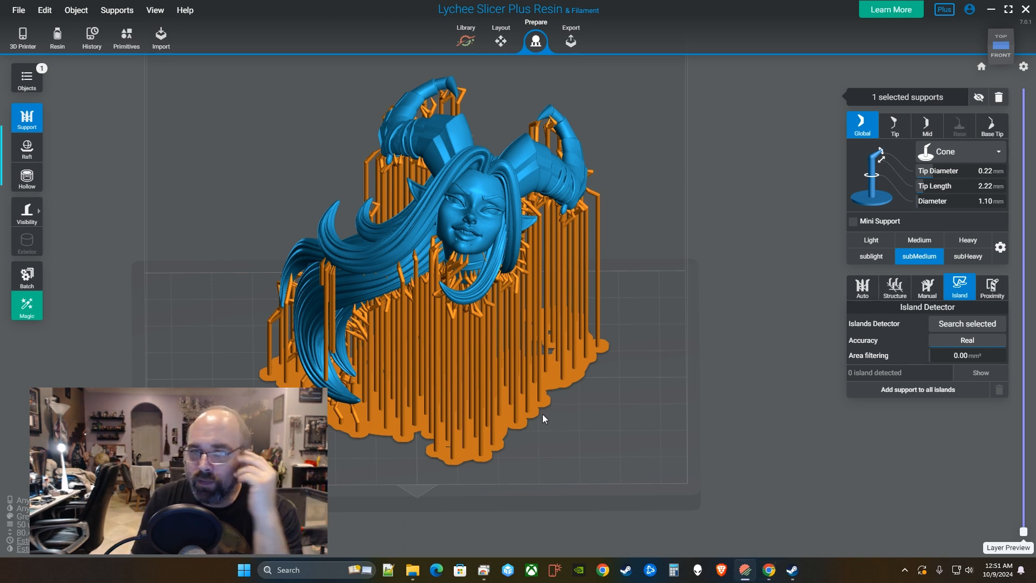
right_click_drag(444, 382, 1034, 501)
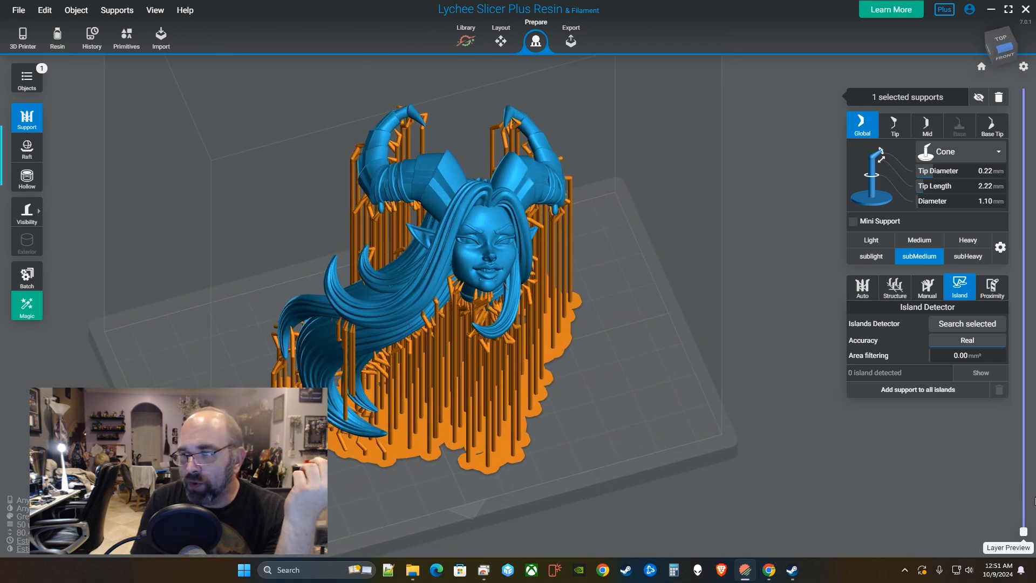
left_click(1023, 533)
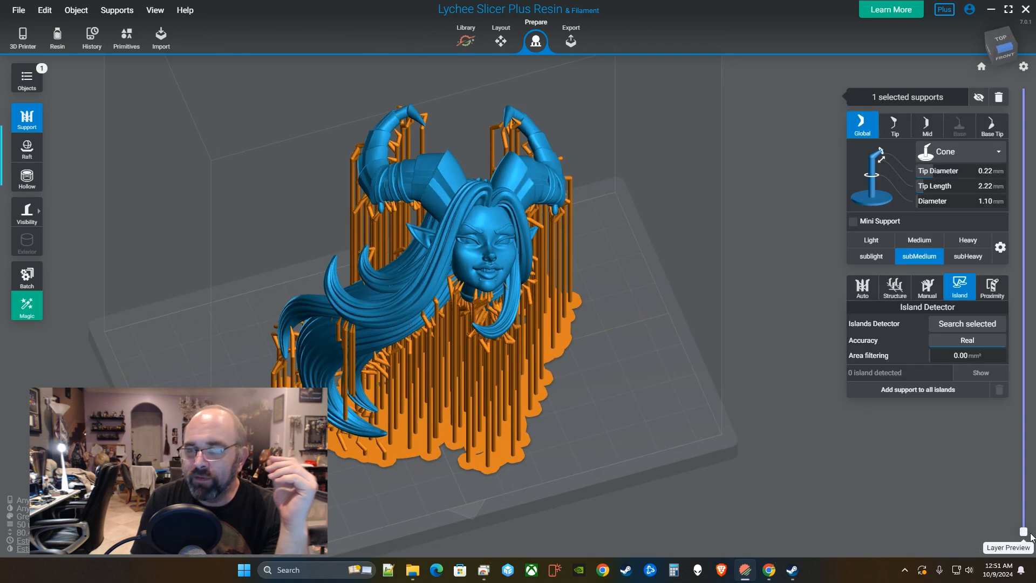
Set support Visibility to Line so the supports draw as thin lines.
left_click(24, 218)
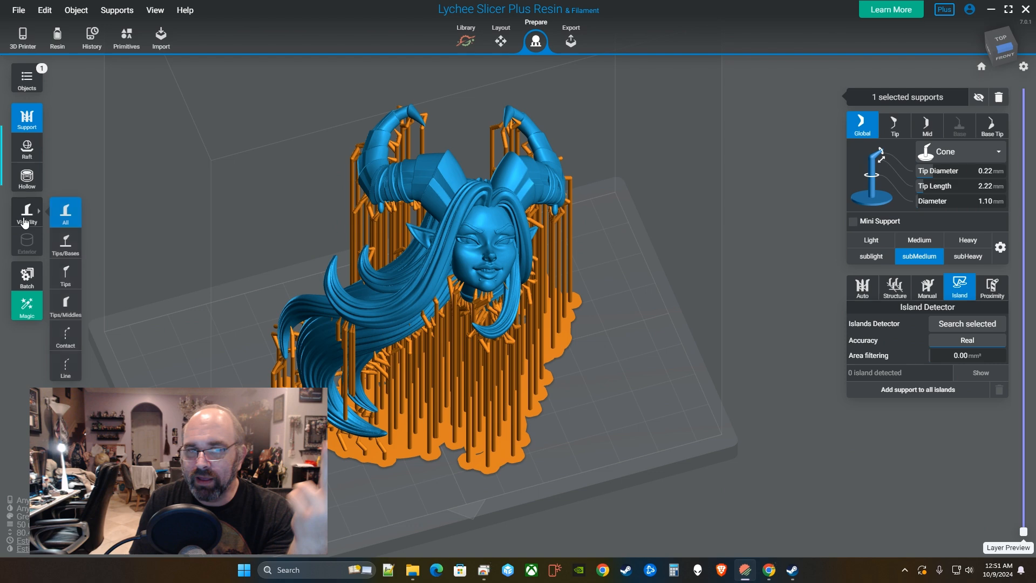
left_click(65, 367)
left_click_drag(557, 355, 564, 368)
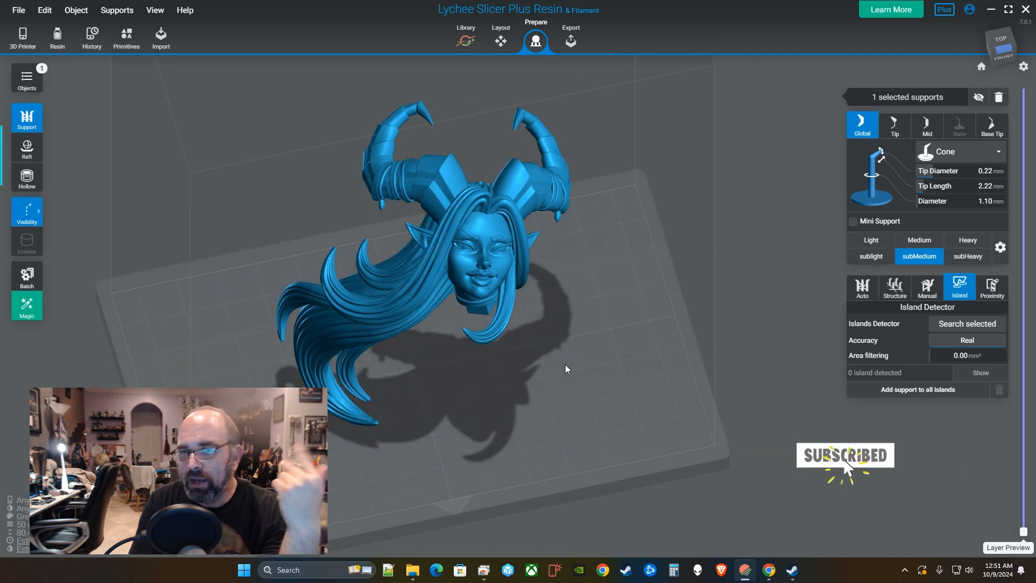
left_click(34, 220)
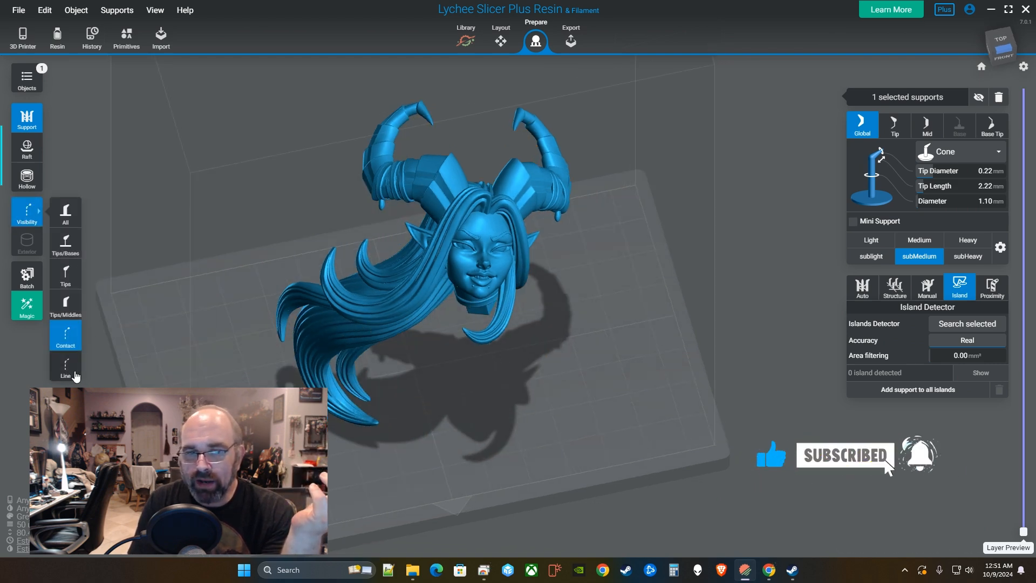
left_click(71, 372)
left_click_drag(527, 414, 719, 464)
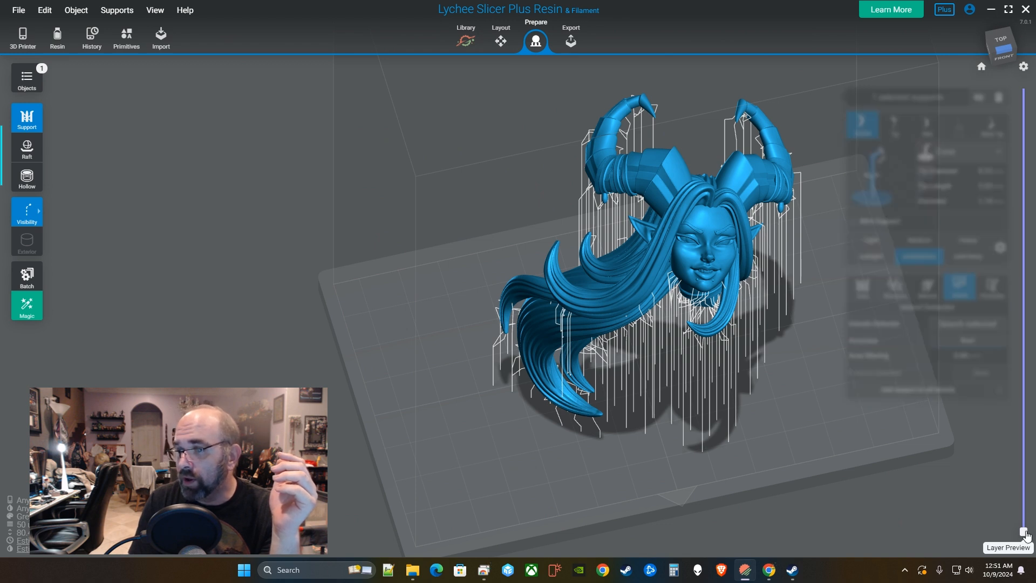
Move the layer preview to layer 107 (5.33 mm) and zoom in on the small disc from below.
left_click_drag(1024, 531, 1023, 529)
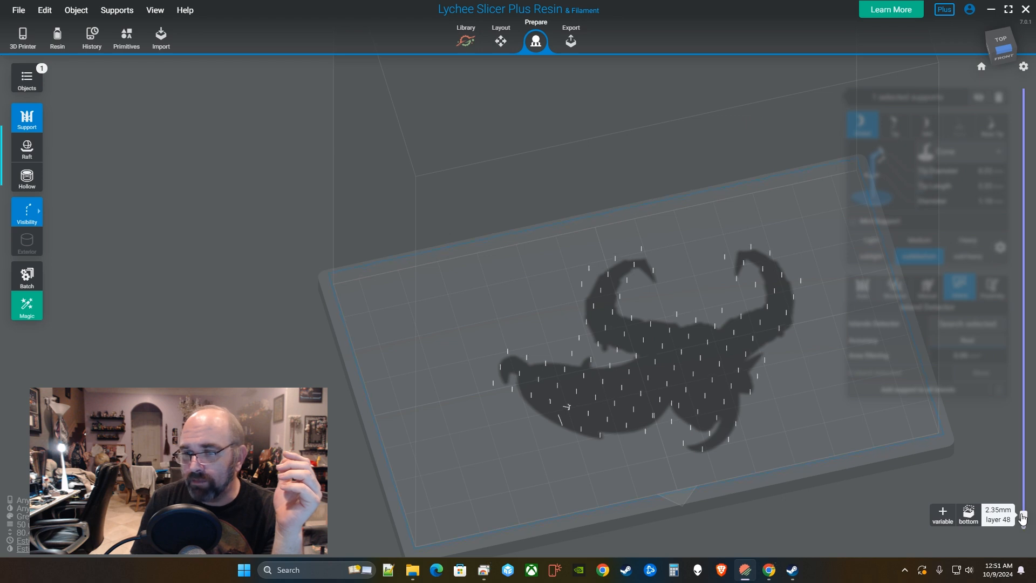
left_click_drag(1023, 512, 1023, 502)
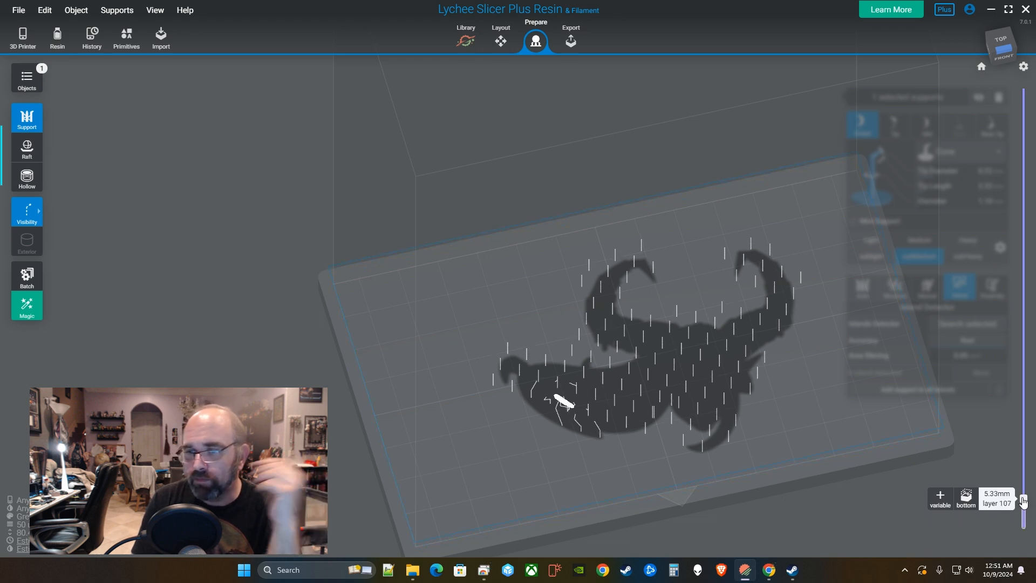
scroll(556, 430, "up", 5)
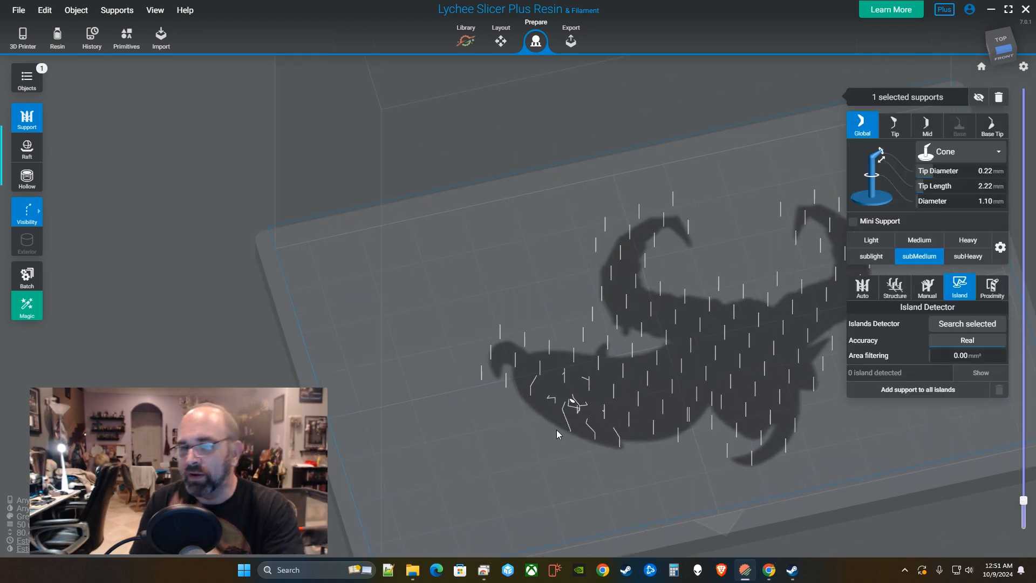
scroll(630, 398, "up", 6)
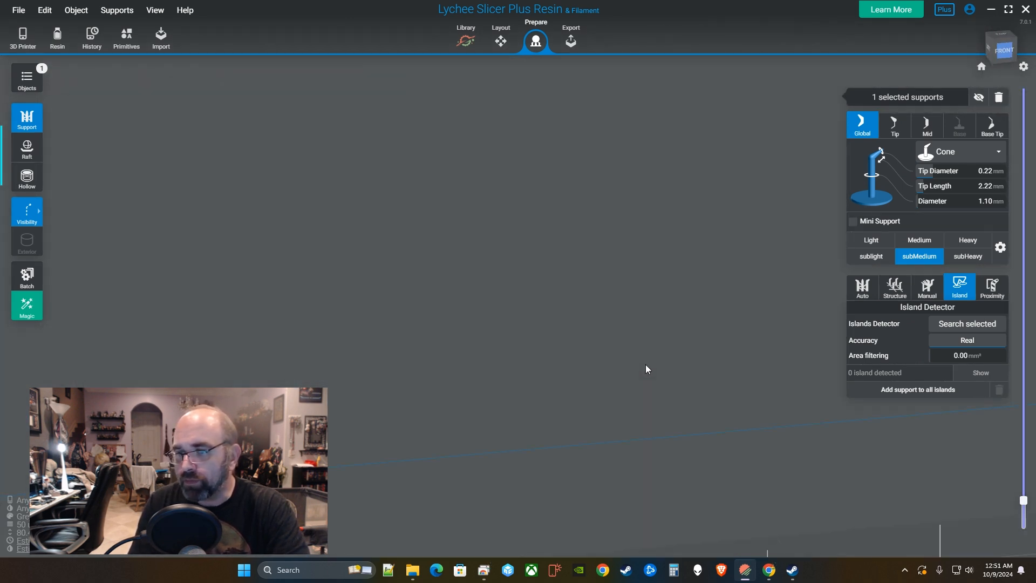
left_click_drag(629, 246, 471, 336)
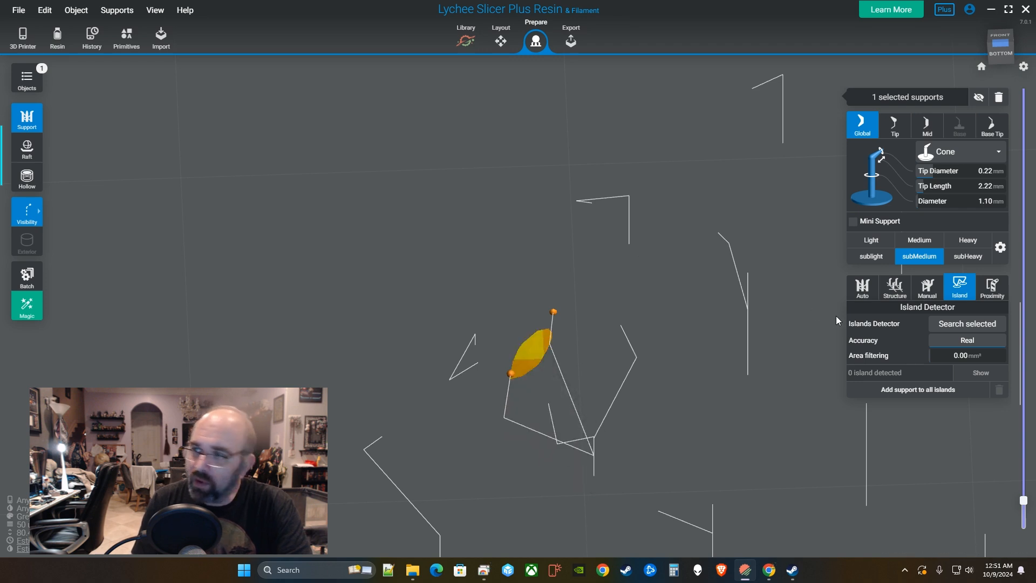
Compare the adjacent layers and add two supports under the floating island.
mouse_move(1027, 502)
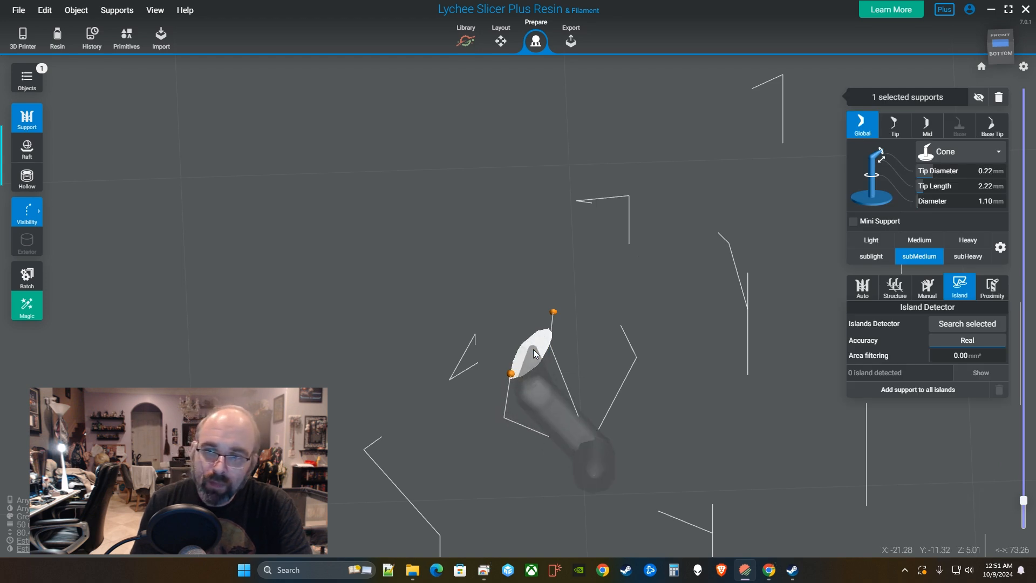
key("Down")
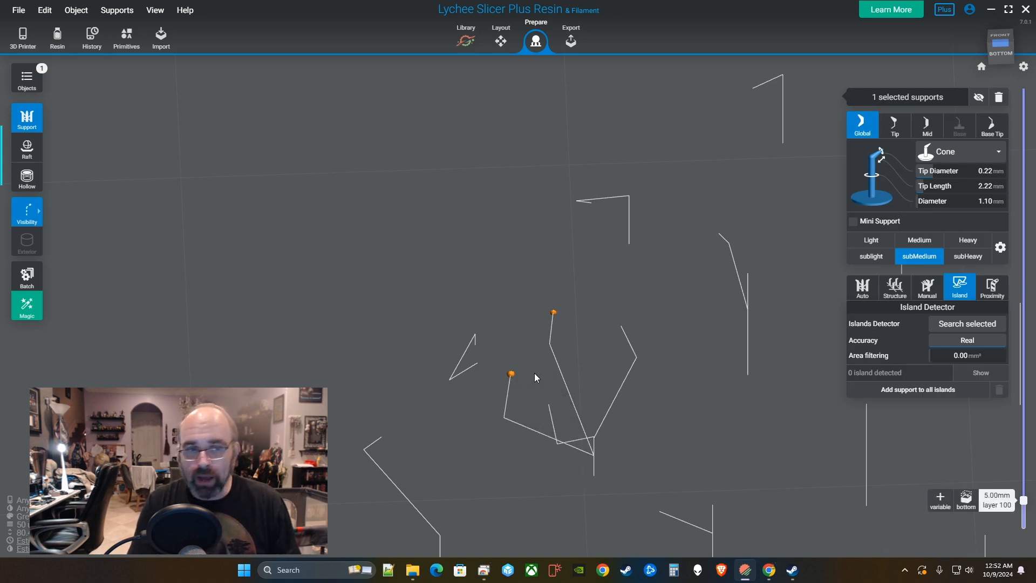
key("Up")
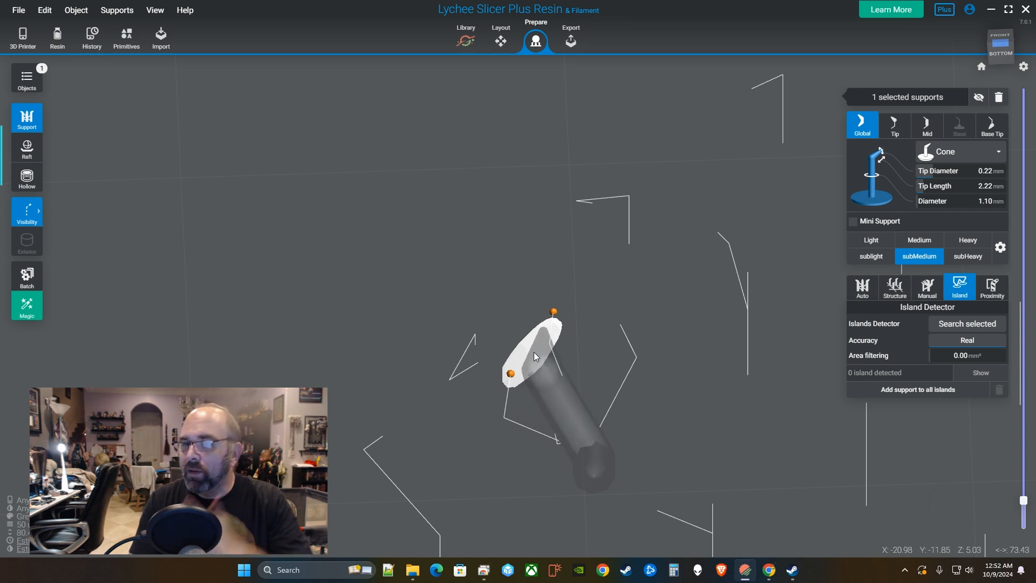
left_click(524, 382)
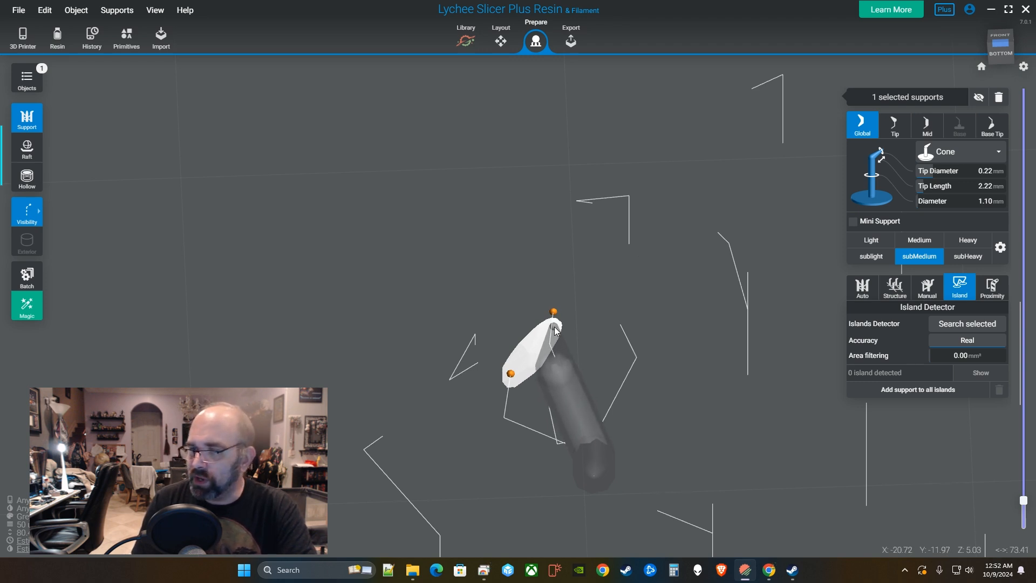
left_click(537, 353)
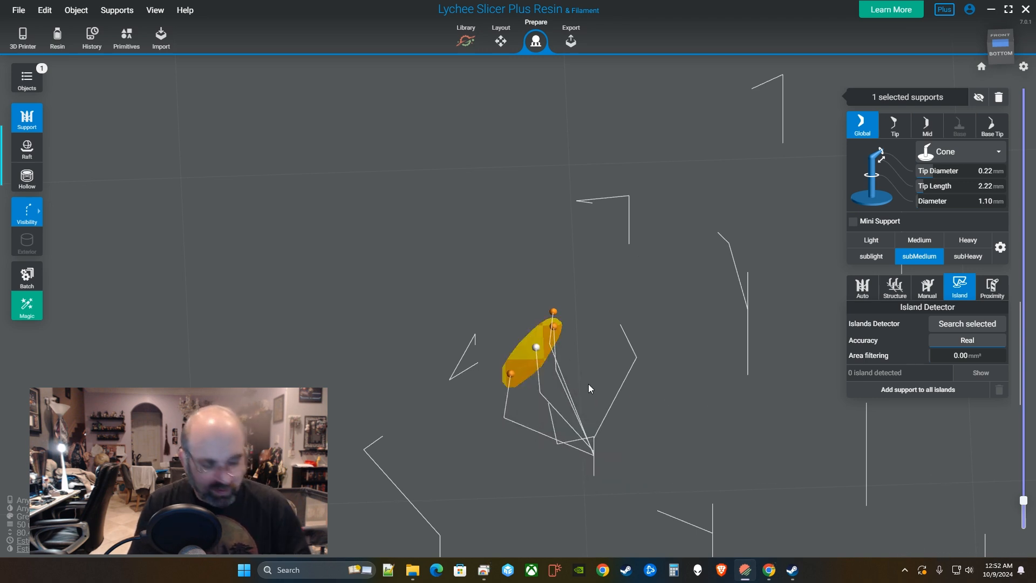
Orbit beneath the island and add a row of supports across its underside.
right_click_drag(642, 388, 612, 324)
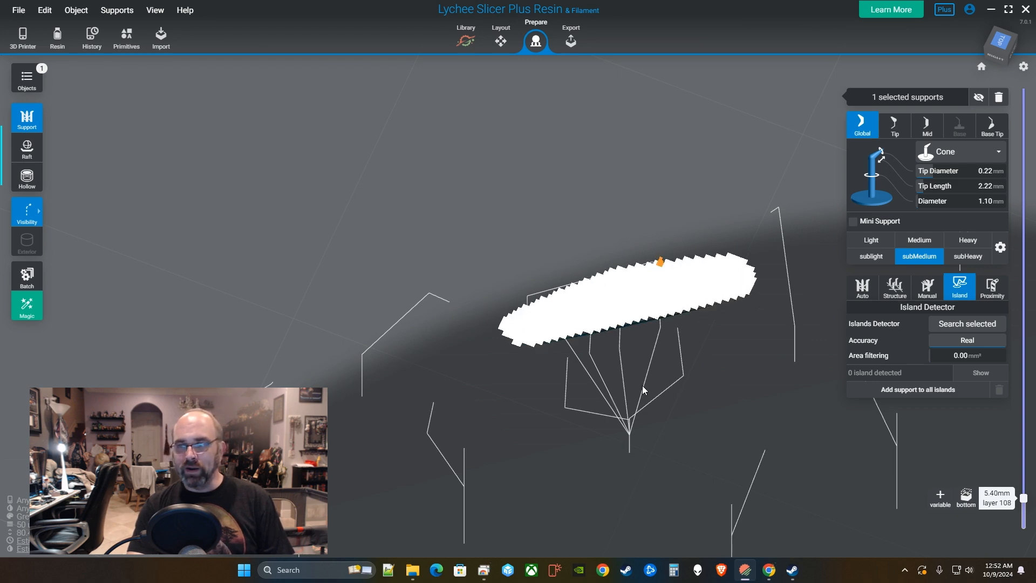
right_click_drag(651, 377, 604, 142)
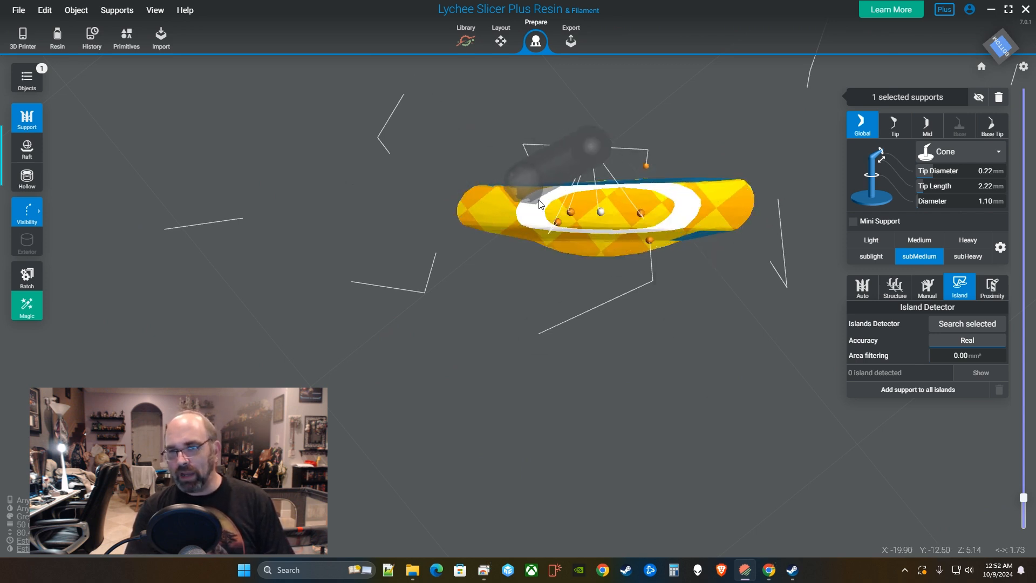
left_click(582, 195)
left_click(638, 187)
left_click(689, 184)
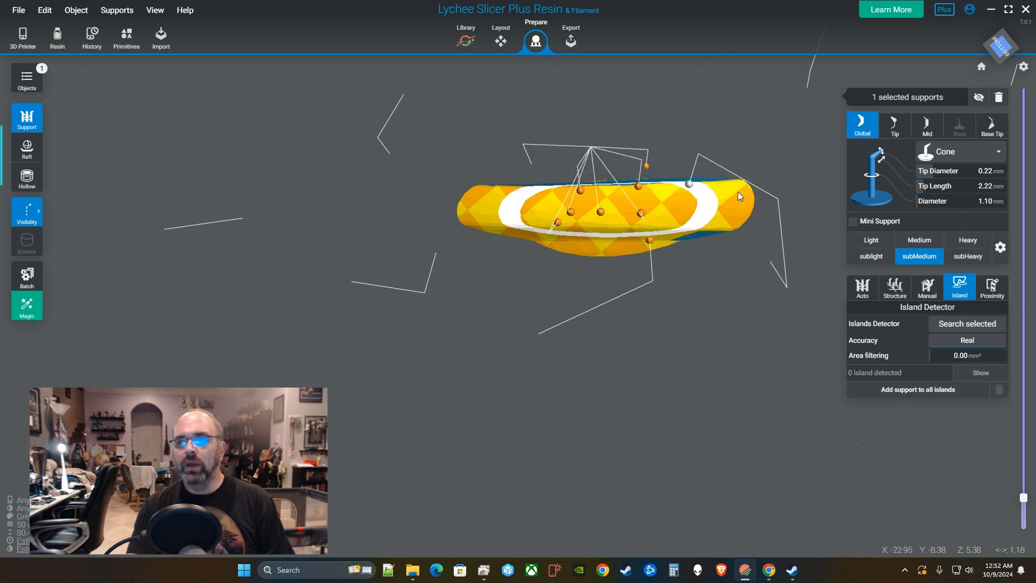
left_click(745, 185)
left_click(740, 223)
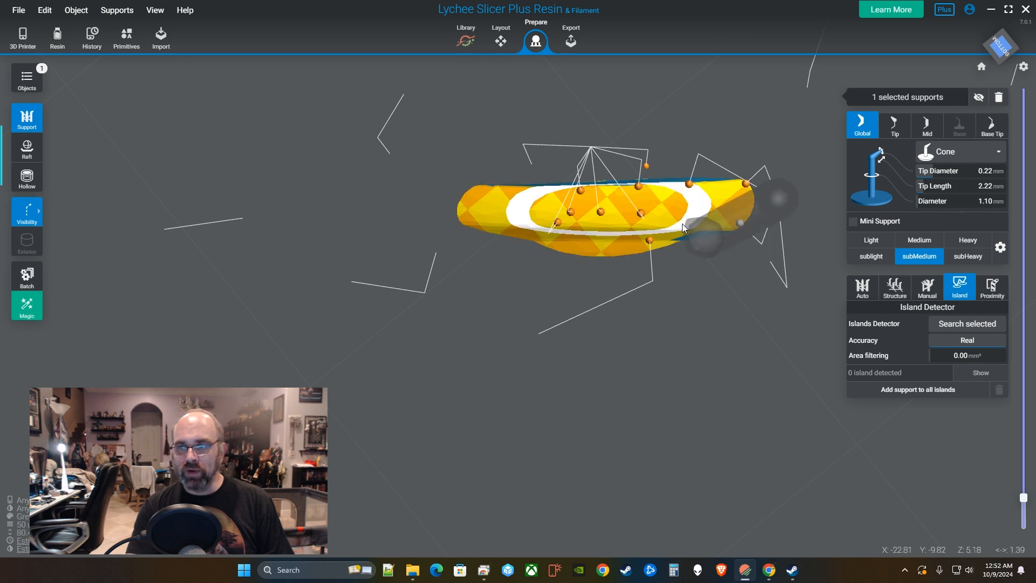
left_click(675, 223)
left_click(534, 224)
left_click(488, 219)
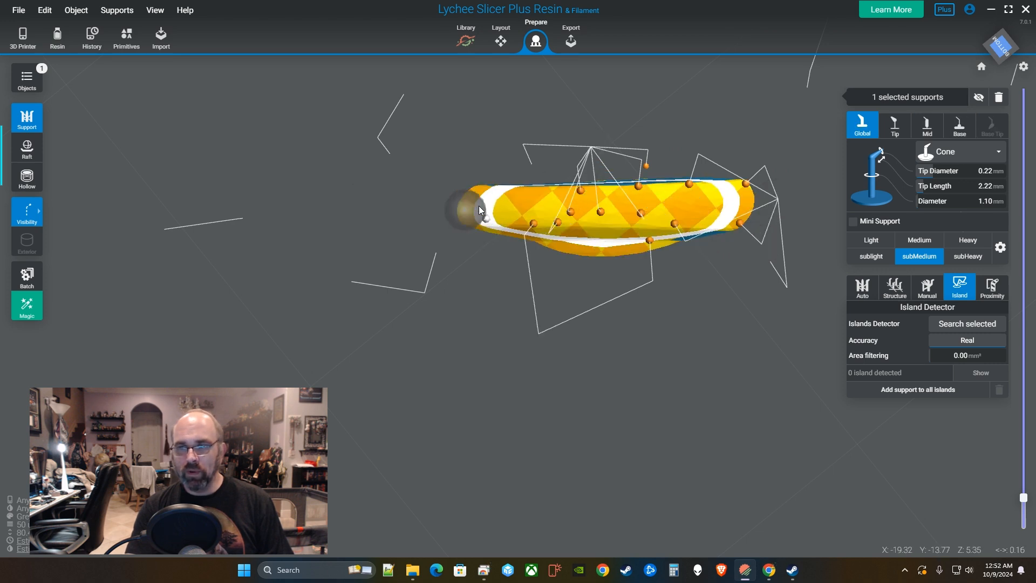
left_click(480, 189)
left_click(546, 188)
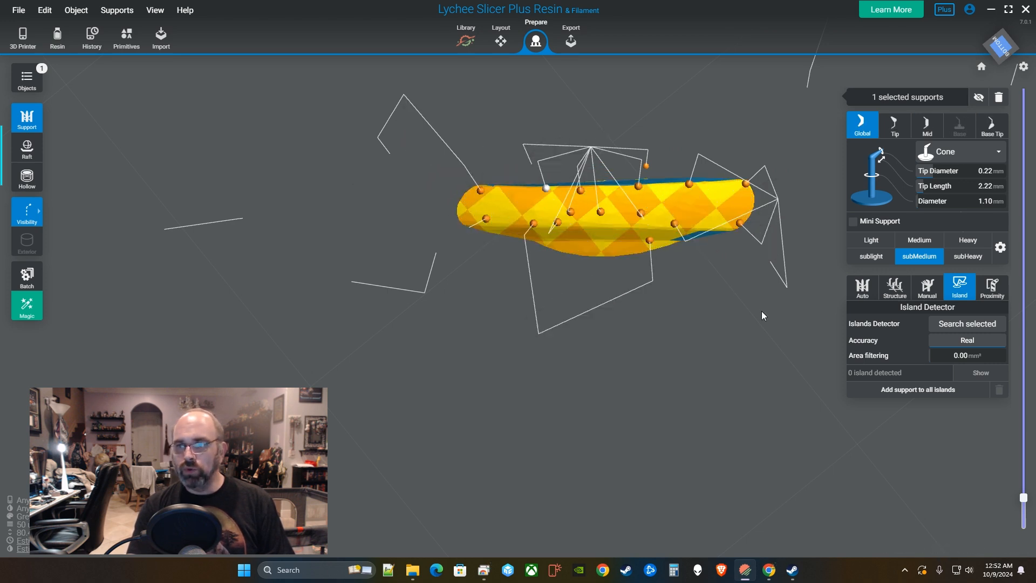
Support the lower edge of the island outline from left to the lower right corner.
scroll(765, 324, "up", 4, "shift")
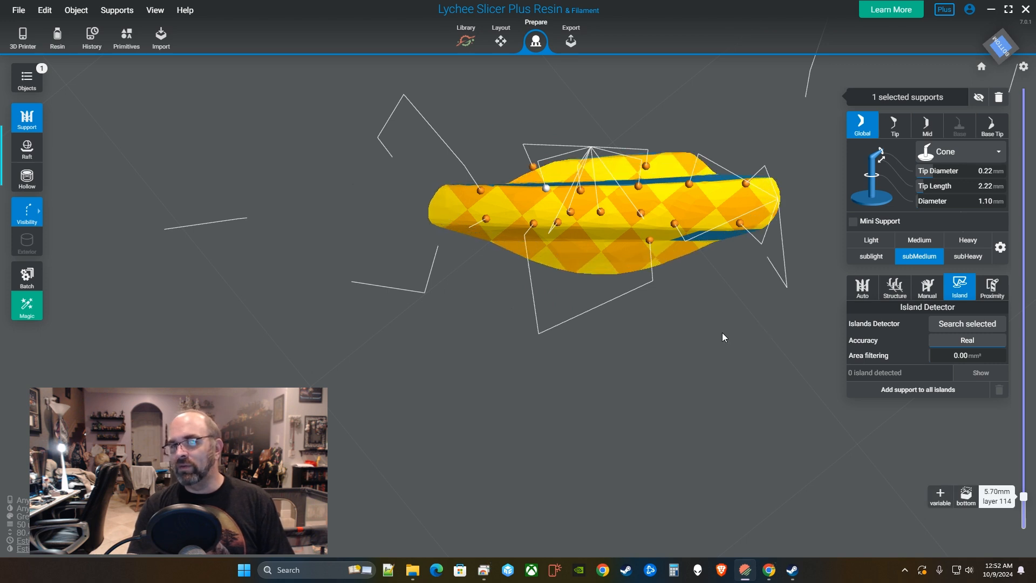
scroll(722, 332, "up", 4, "shift")
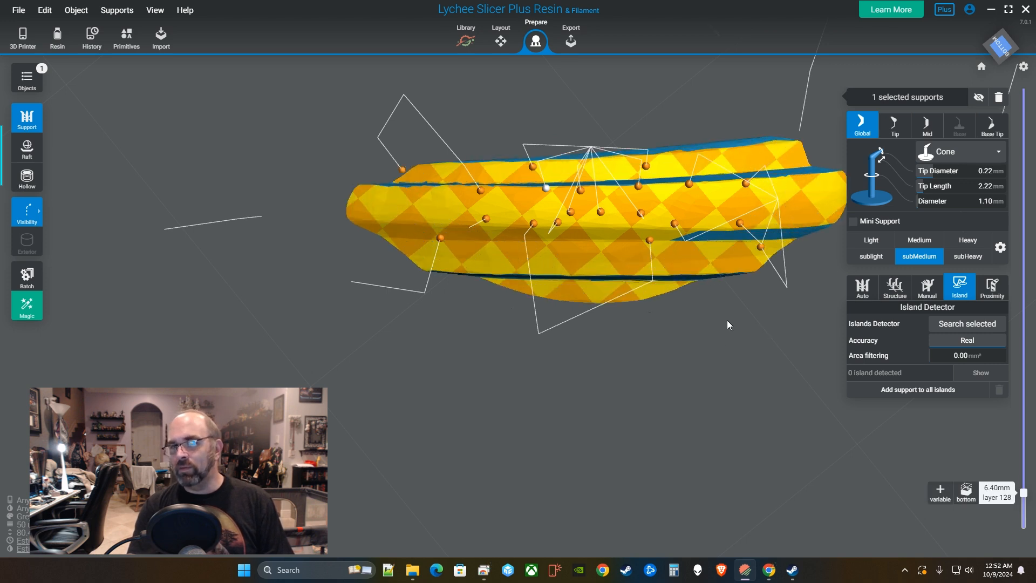
left_click(404, 267)
left_click(469, 268)
left_click(542, 268)
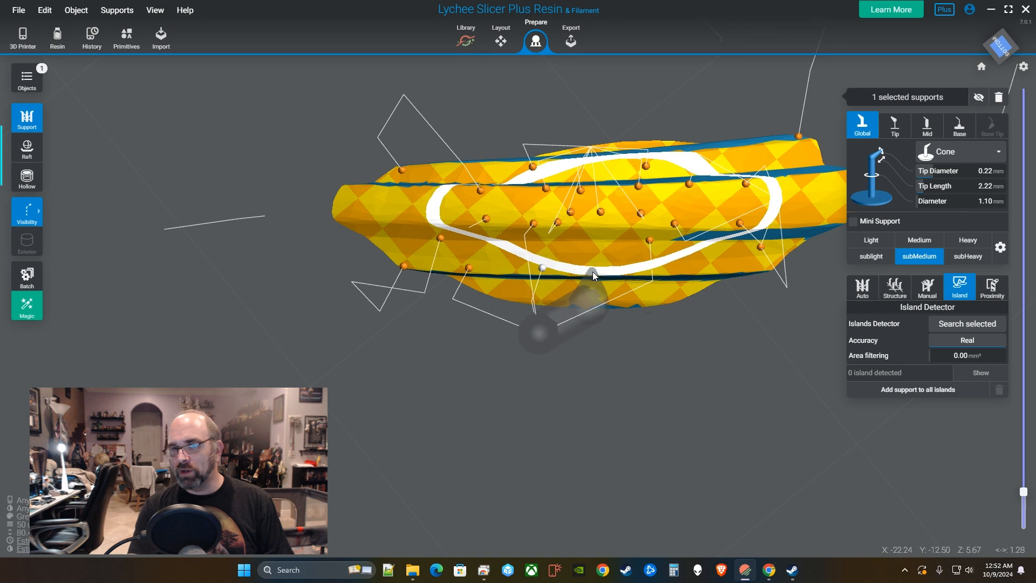
left_click(592, 271)
left_click(654, 273)
left_click(698, 272)
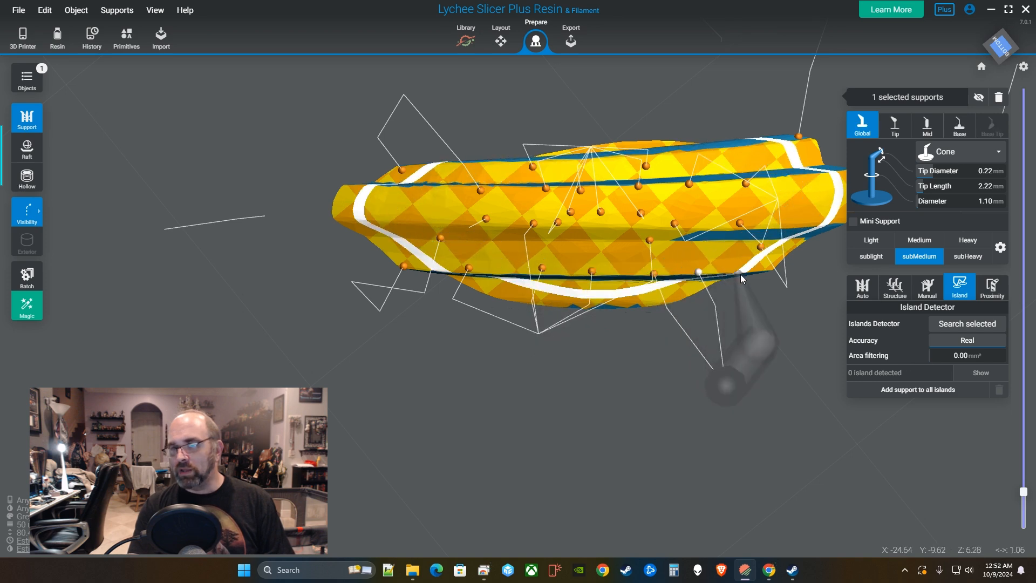
left_click(745, 274)
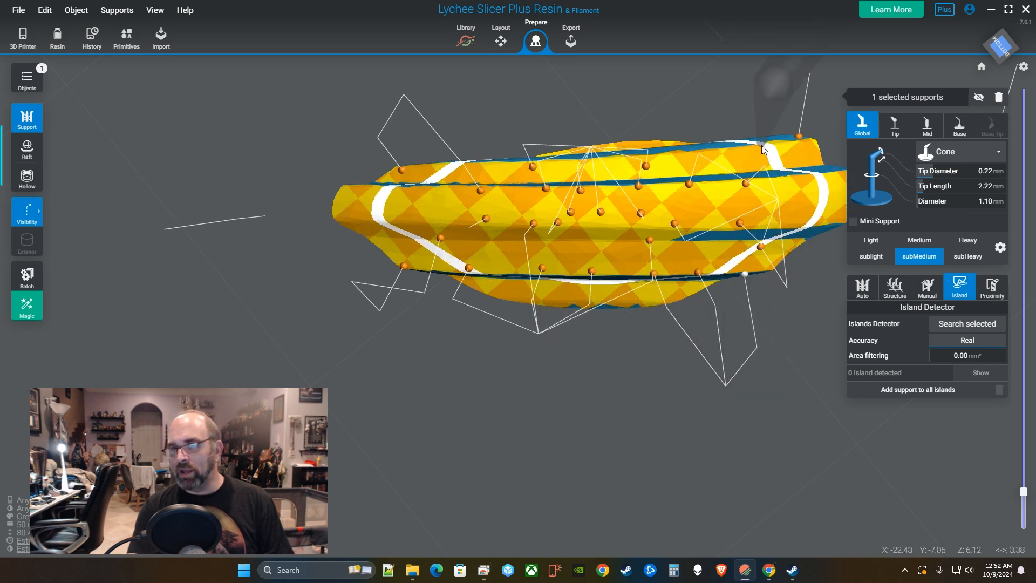
Support the top edge of the outline, the left tip and the model's right end.
left_click(738, 154)
left_click(722, 151)
left_click(679, 154)
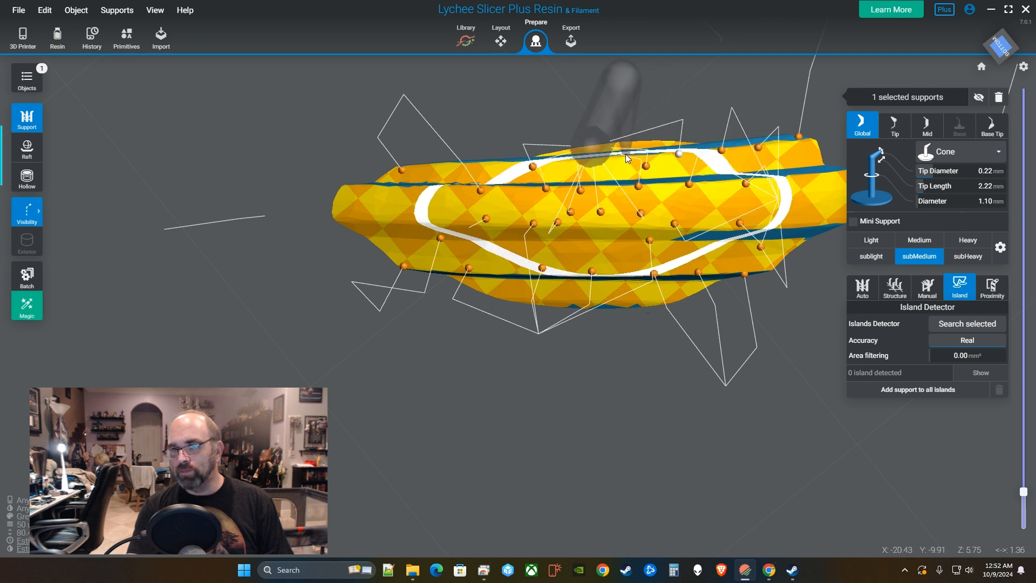
left_click(620, 158)
left_click(567, 159)
left_click(500, 164)
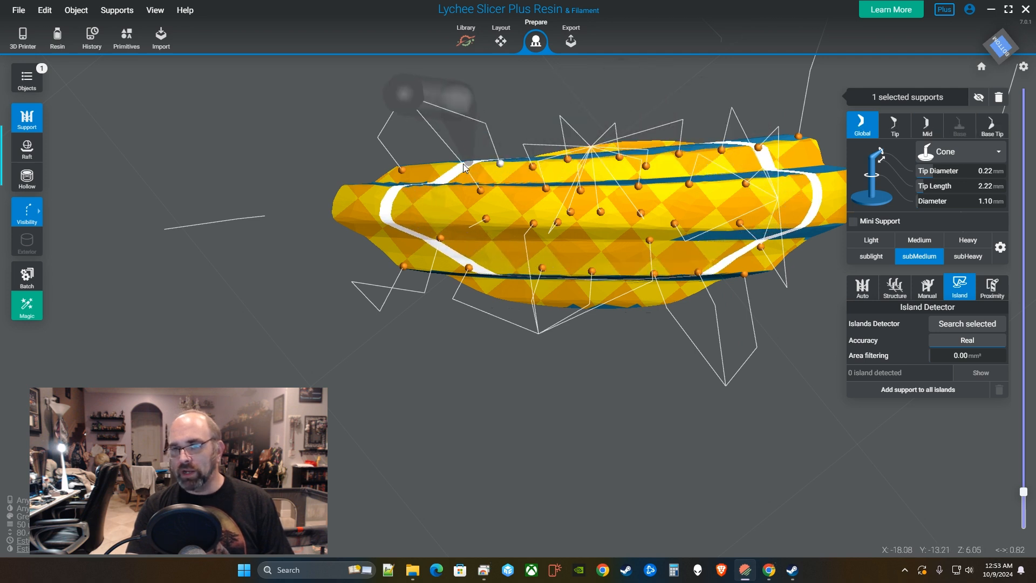
left_click(450, 163)
left_click(428, 165)
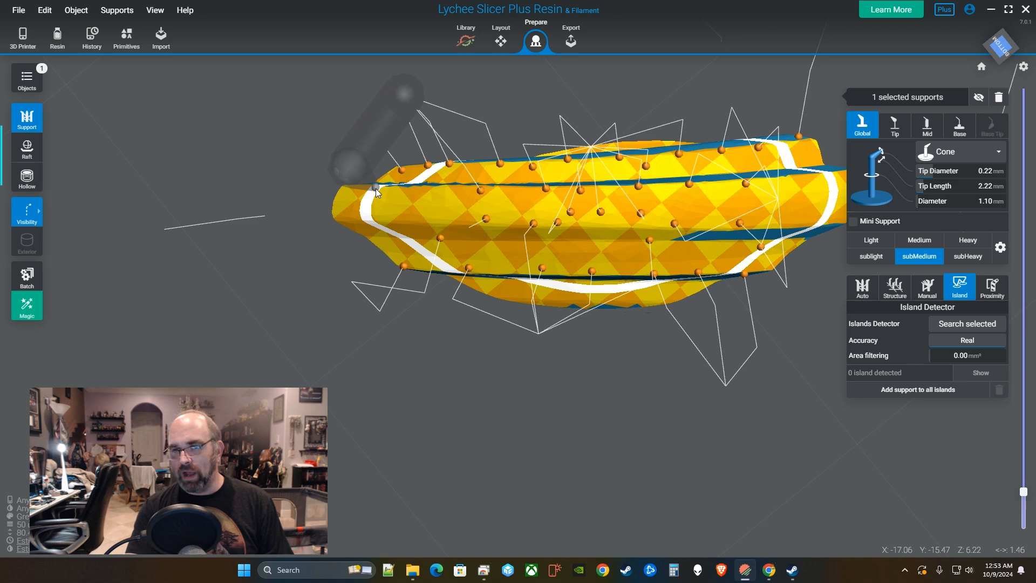
left_click(376, 188)
left_click(375, 219)
left_click(396, 240)
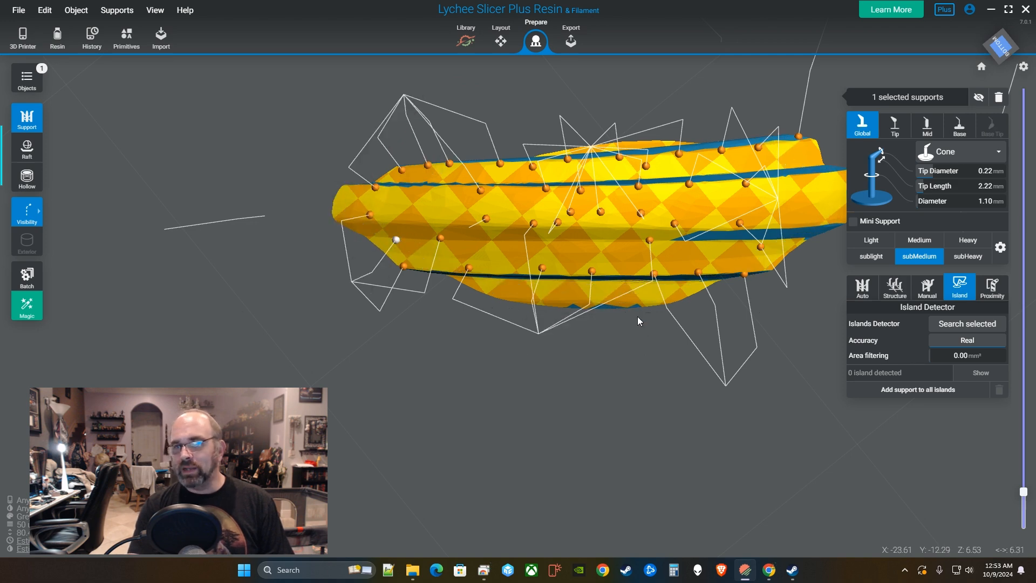
left_click(798, 199)
Raise the layer preview past layer 131 (6.55 mm) to expose a wider slice.
scroll(808, 274, "down", 3)
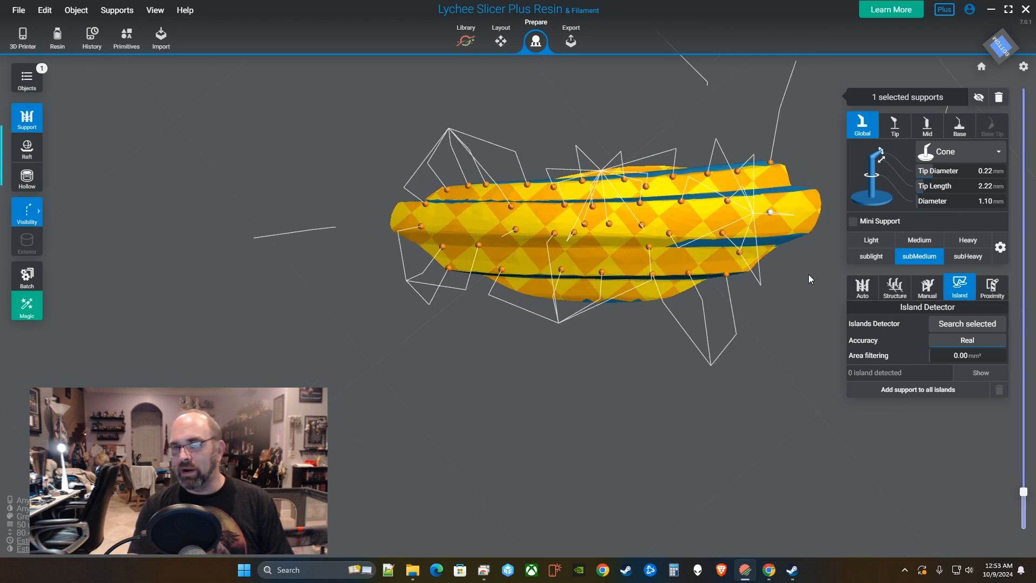
scroll(802, 312, "down", 1)
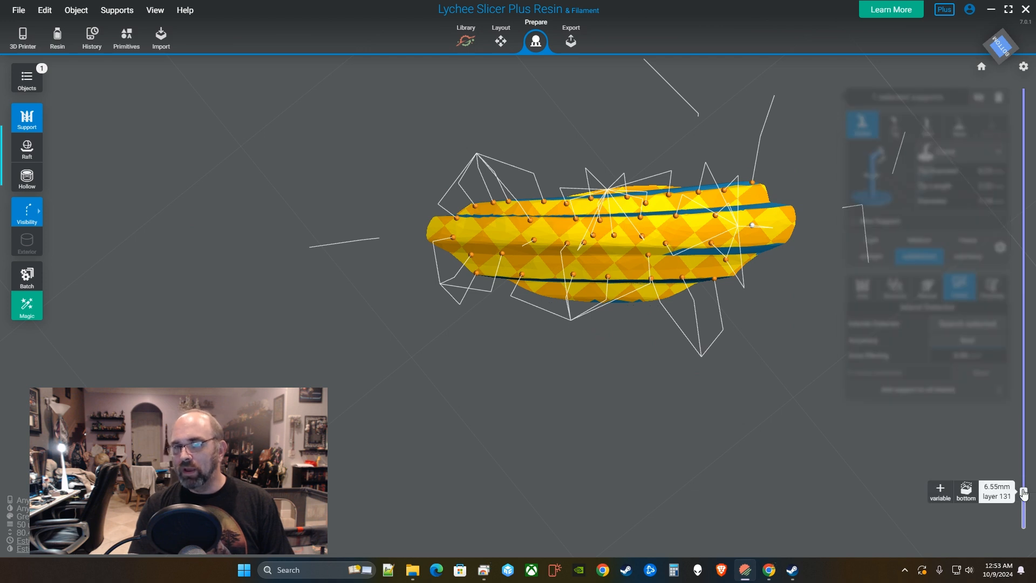
left_click_drag(1024, 493, 1024, 468)
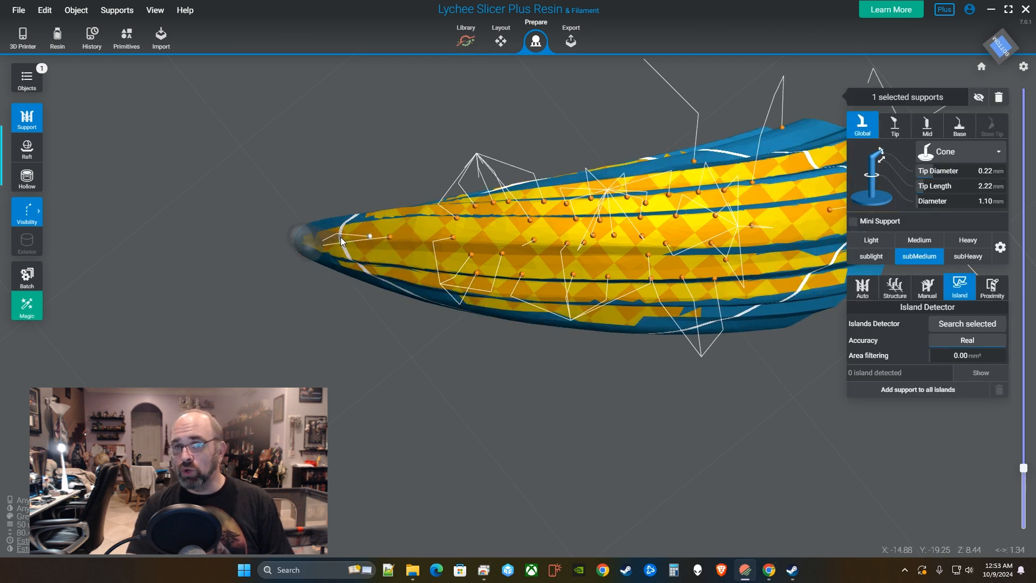
Support the newly exposed left end and the lower edge of the island outline.
left_click(340, 237)
left_click(323, 237)
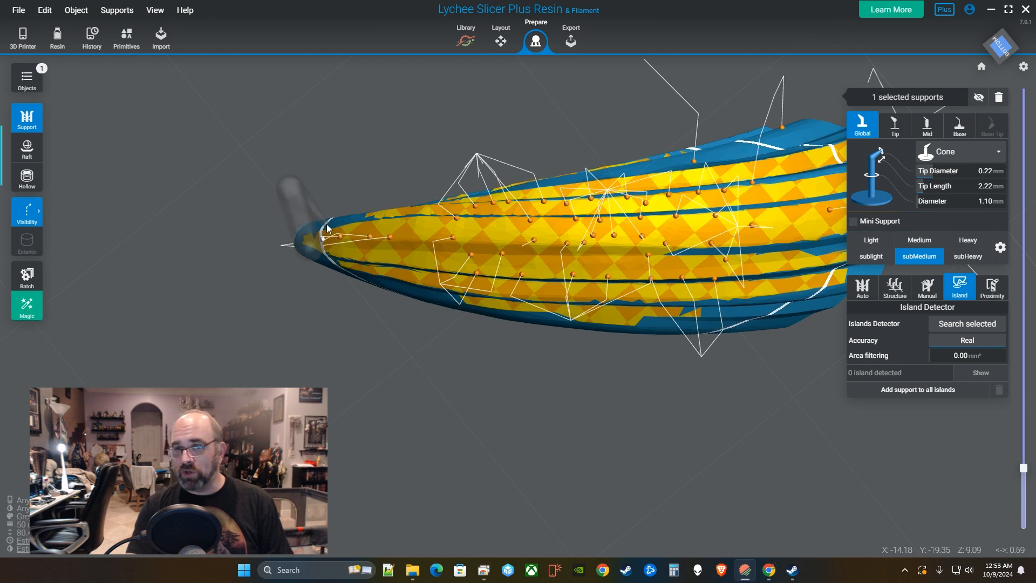
left_click(364, 271)
left_click(407, 286)
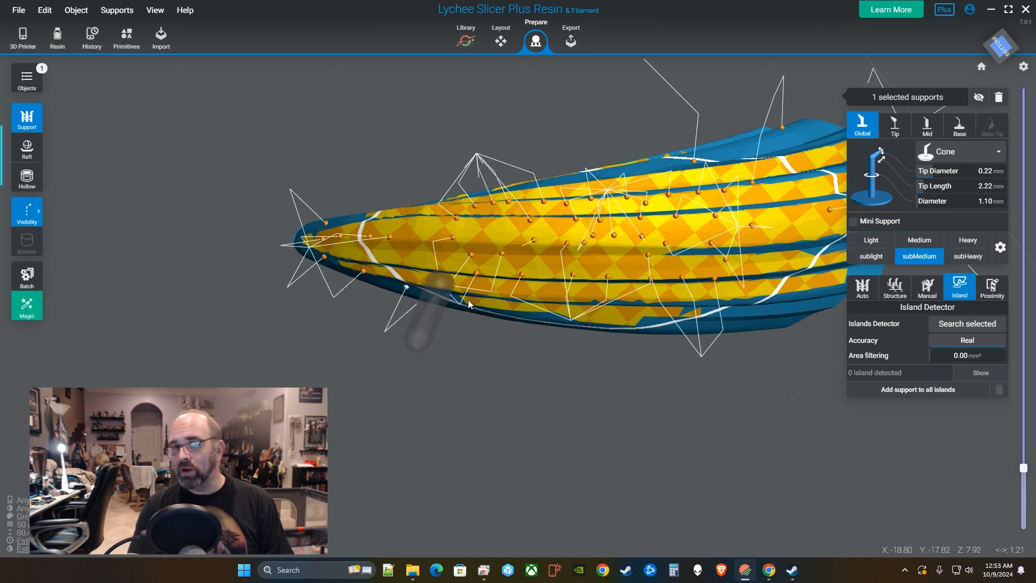
left_click(517, 310)
left_click(478, 309)
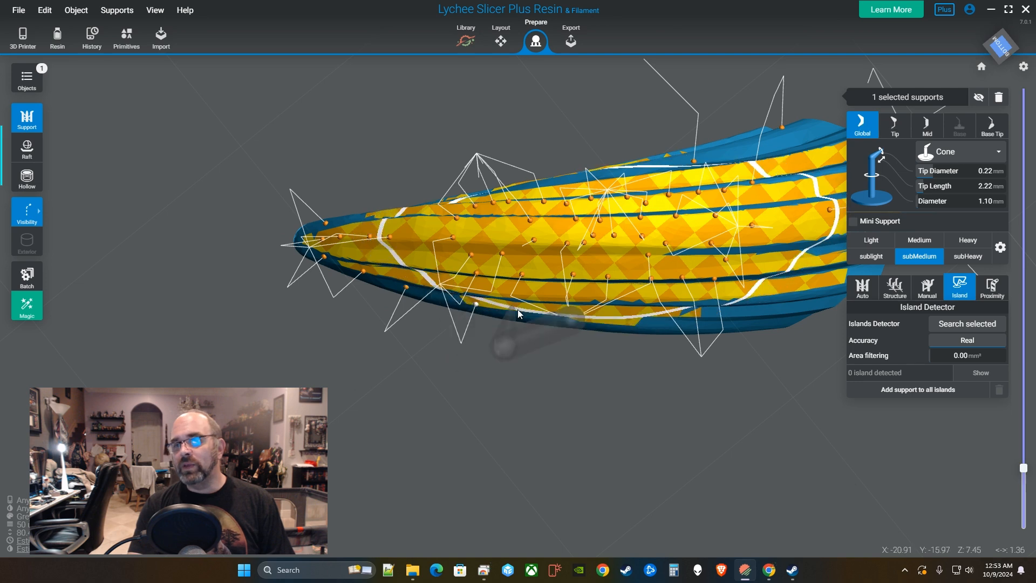
left_click(608, 318)
left_click(649, 322)
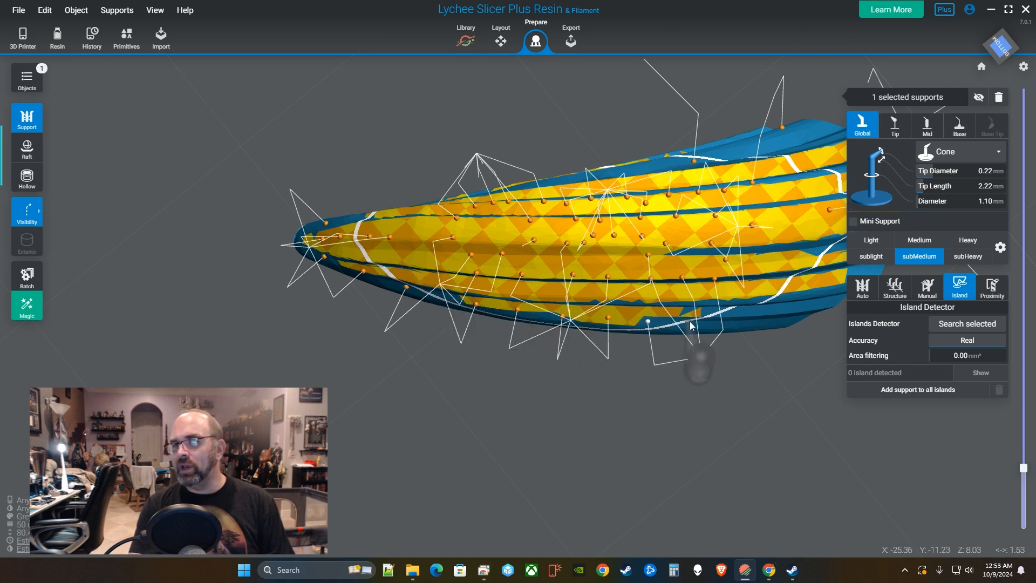
left_click(763, 313)
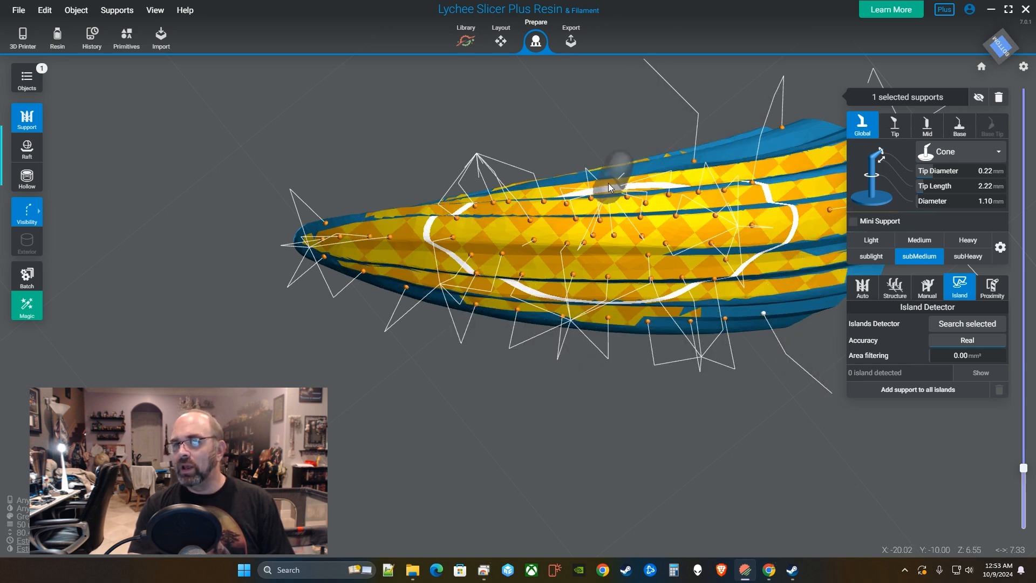
Add a row of supports along the upper edge of the island outline.
left_click(513, 191)
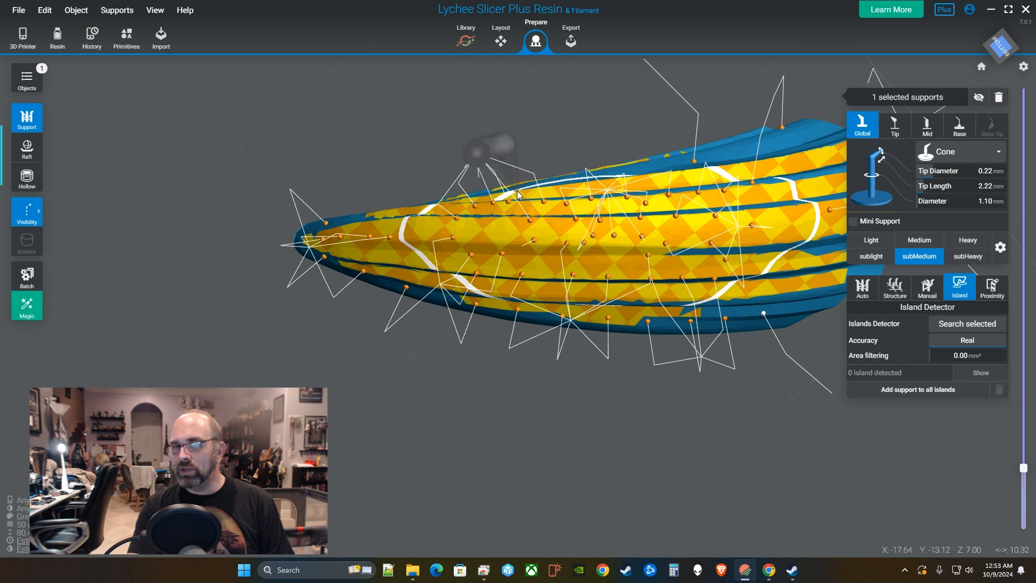
left_click(580, 182)
left_click(611, 178)
left_click(641, 175)
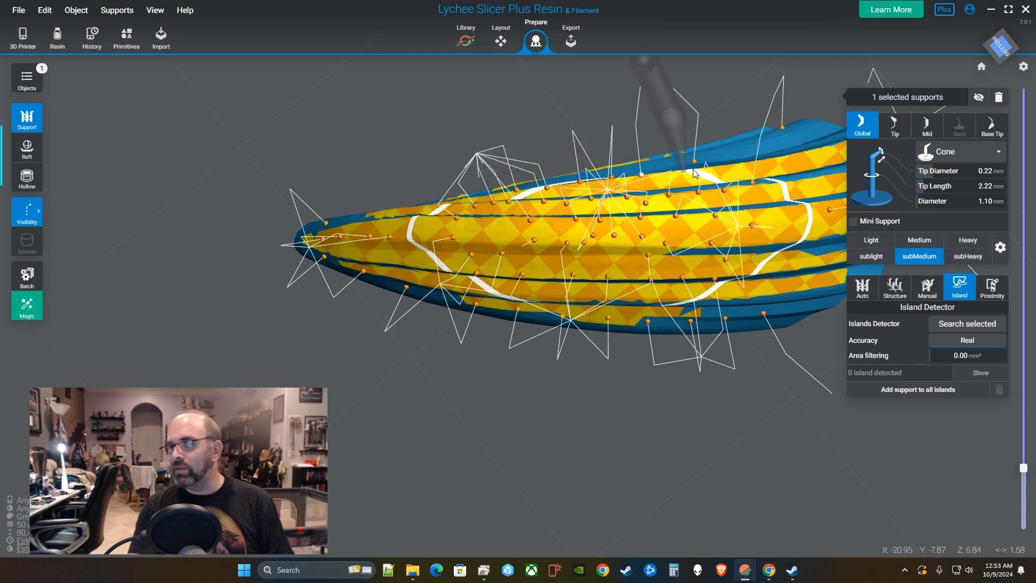
left_click(696, 173)
left_click(746, 164)
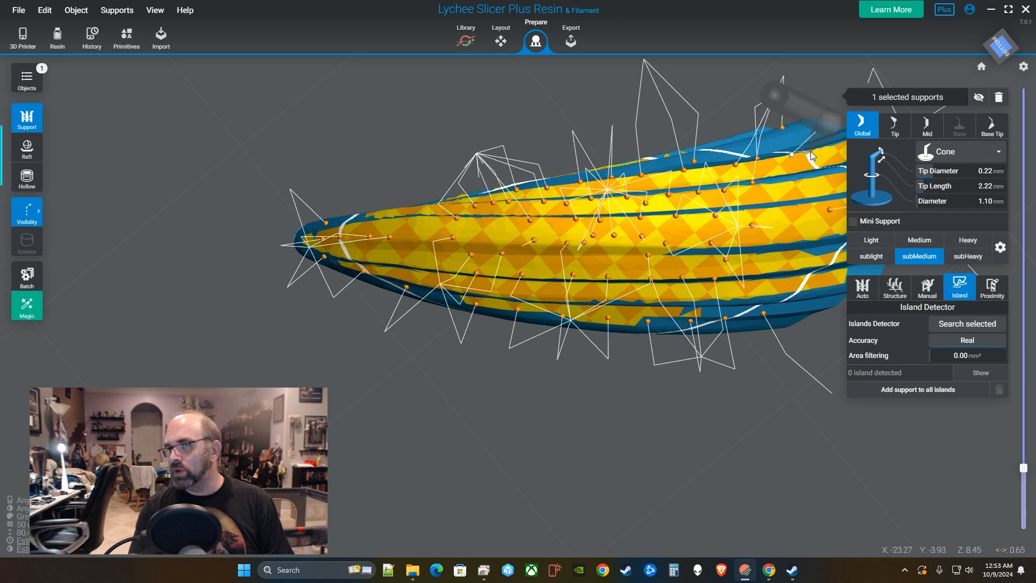
Pan to the model's right end and add three supports on its outline.
right_click_drag(823, 147, 432, 225)
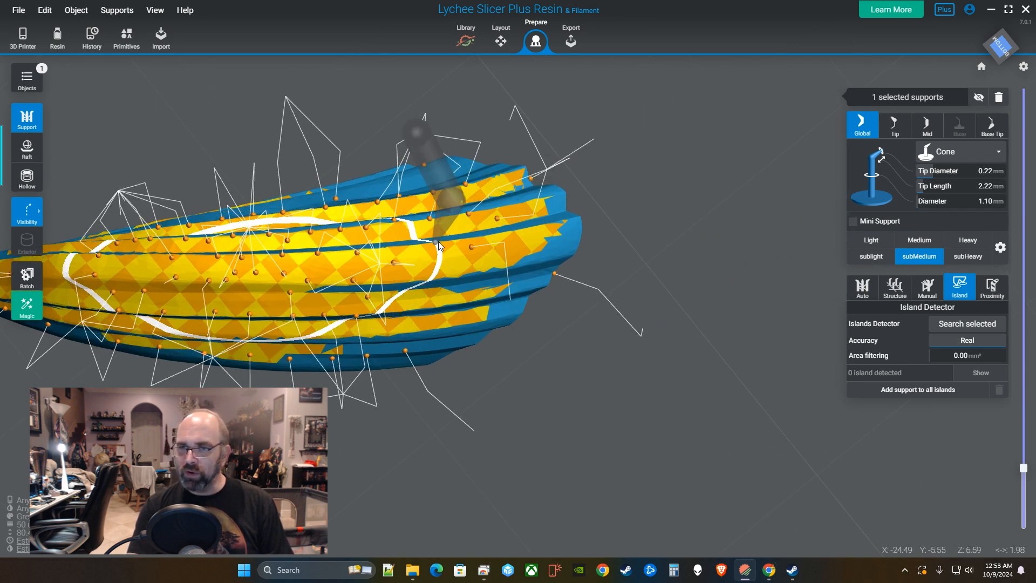
left_click(555, 229)
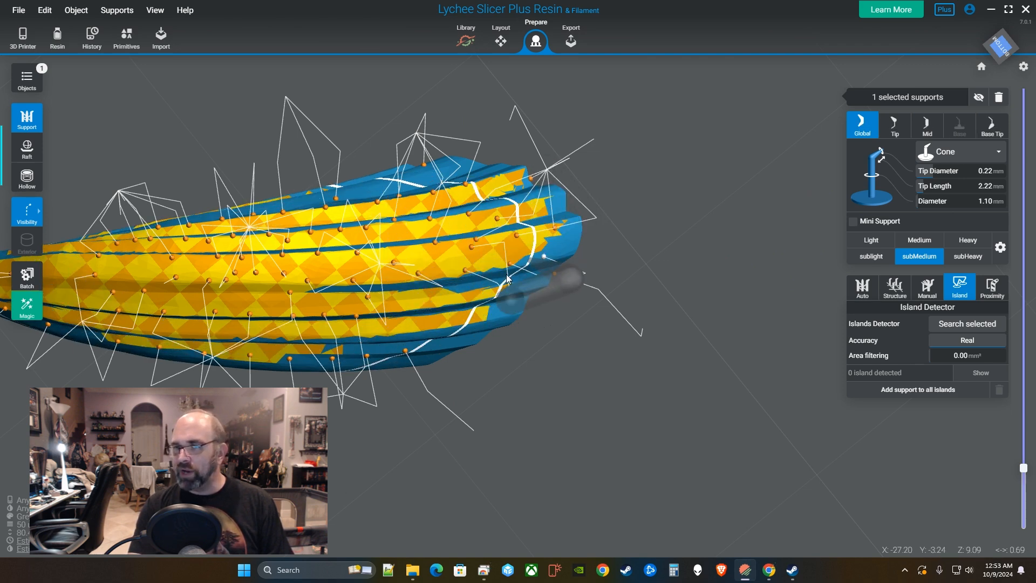
left_click(450, 293)
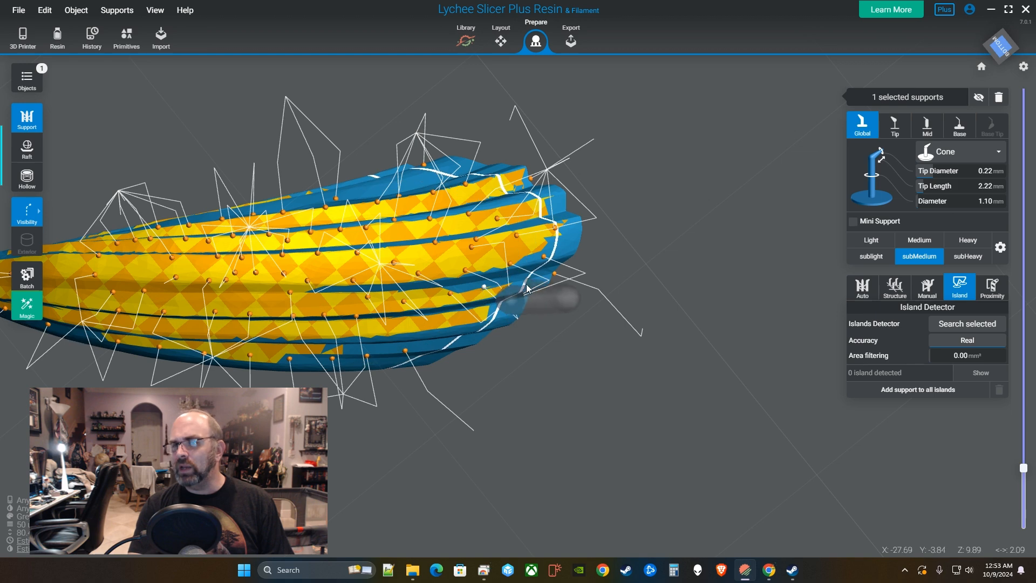
left_click(454, 326)
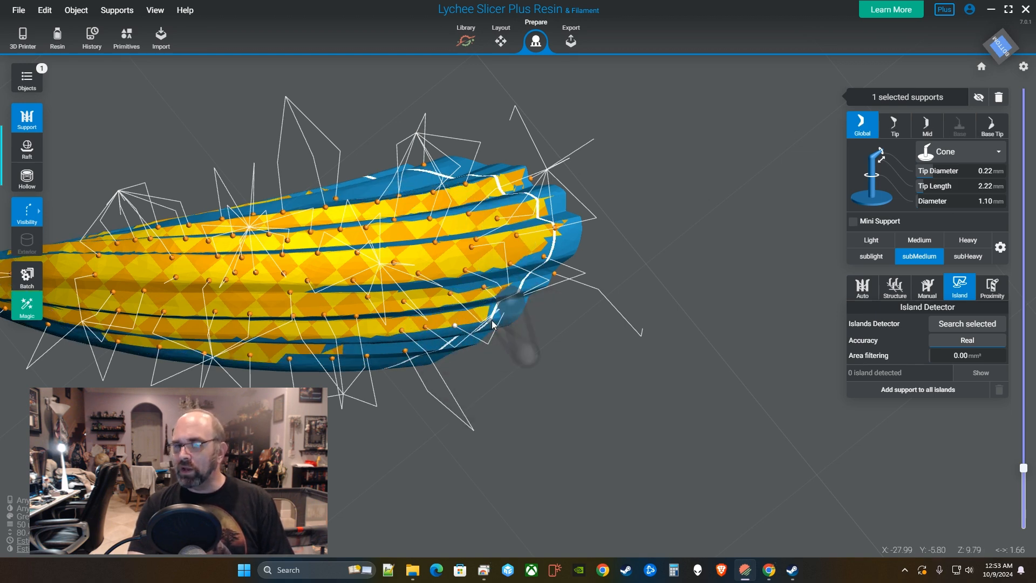
scroll(556, 346, "down", 5)
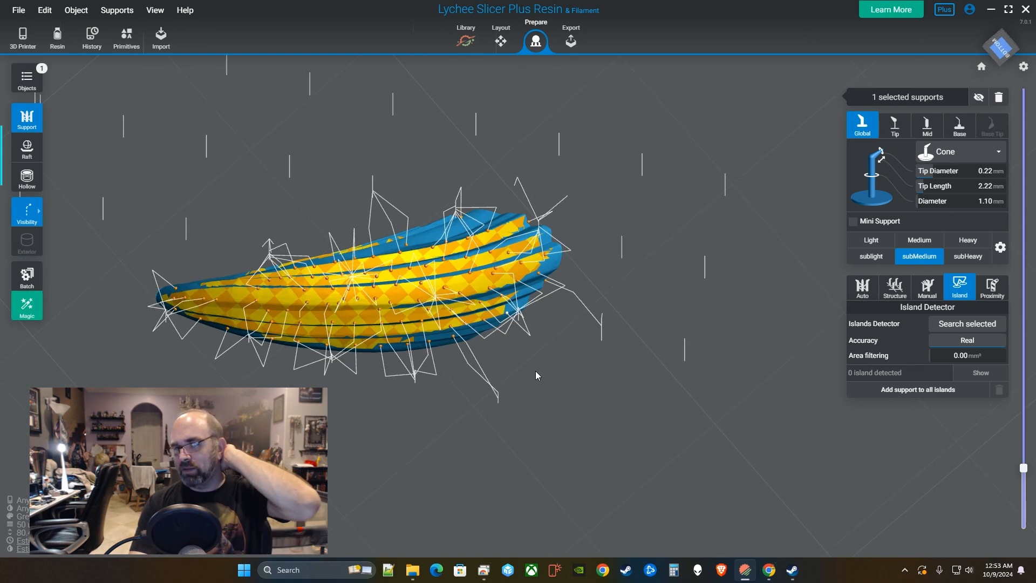
Raise the layer preview to layer 363 and display supports as thin lines to inspect the underside.
right_click_drag(535, 370, 491, 377)
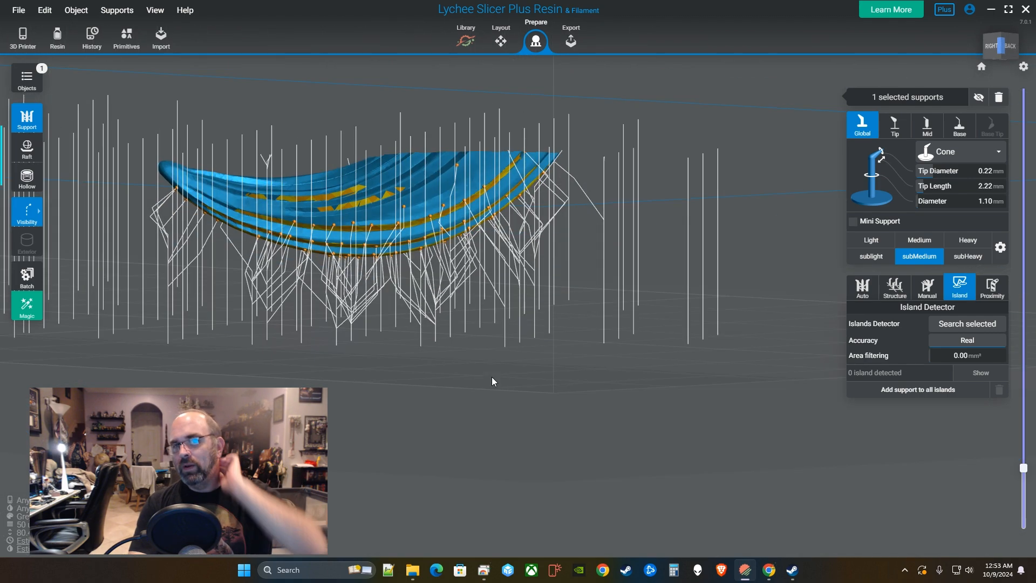
left_click(57, 212)
right_click_drag(527, 314, 570, 291)
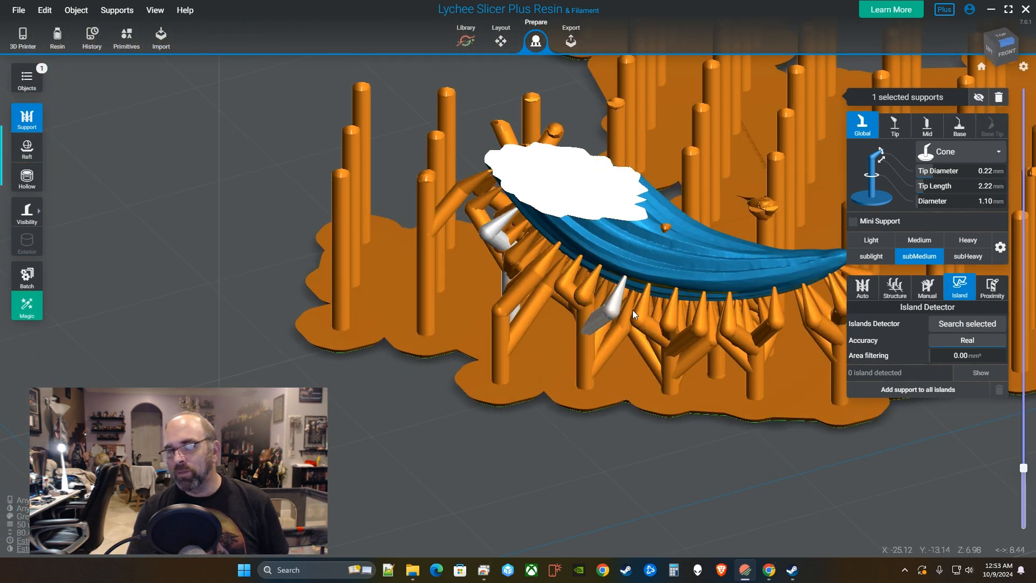
left_click_drag(1023, 467, 1023, 449)
middle_click_drag(683, 318, 708, 460)
mouse_move(1026, 449)
left_mouse_down()
mouse_move(1027, 429)
mouse_move(1023, 443)
left_mouse_up()
left_click(66, 363)
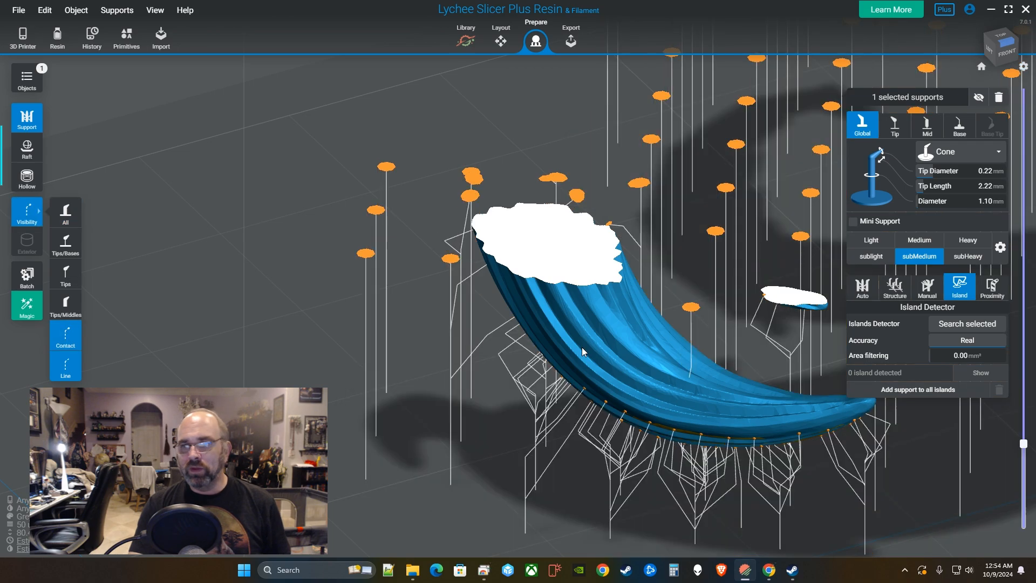
right_click_drag(581, 347, 477, 344)
Select the model and add a support at the small hair piece's tip.
left_click(675, 233)
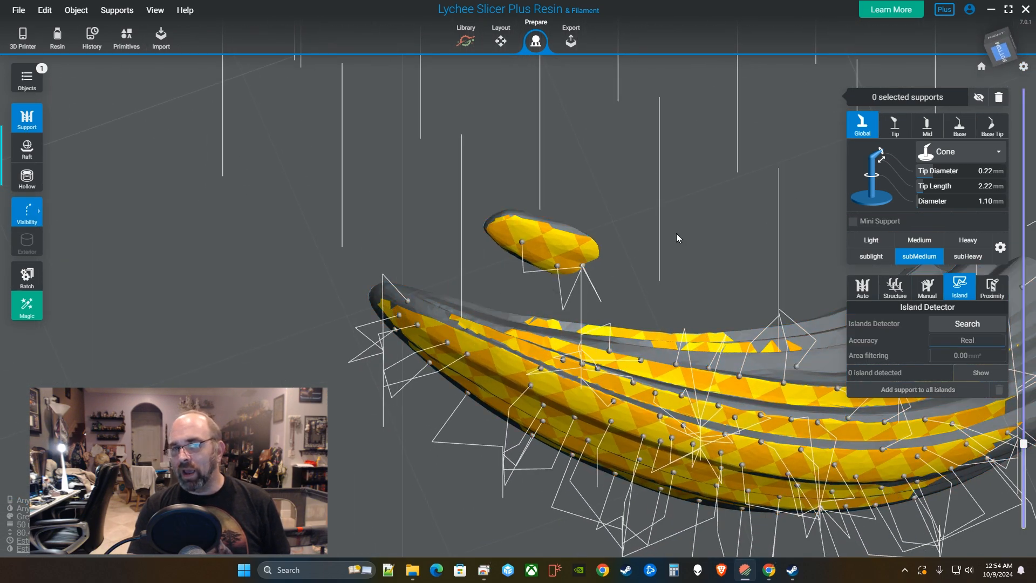
right_click_drag(676, 233, 647, 263)
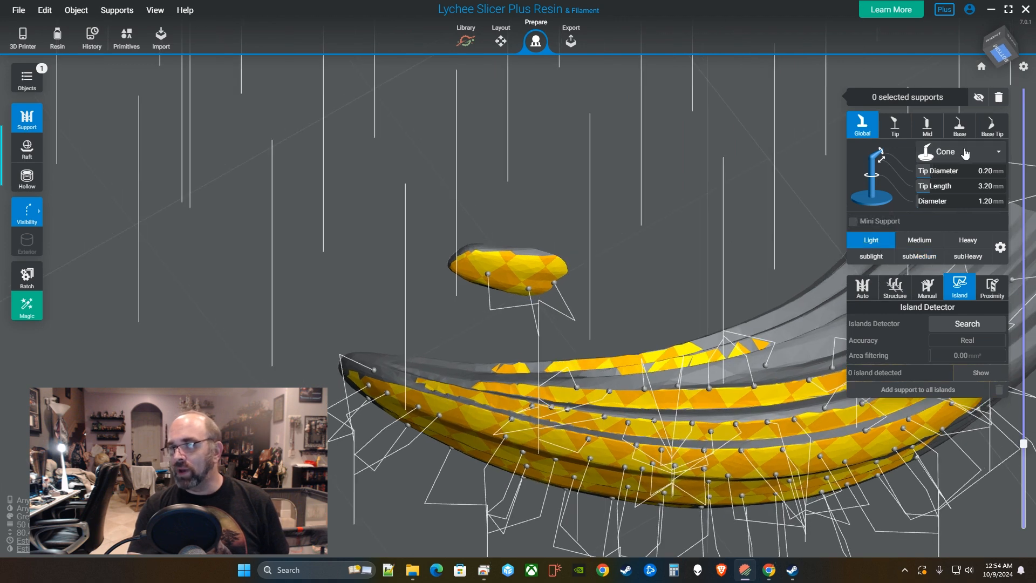
left_click(463, 271)
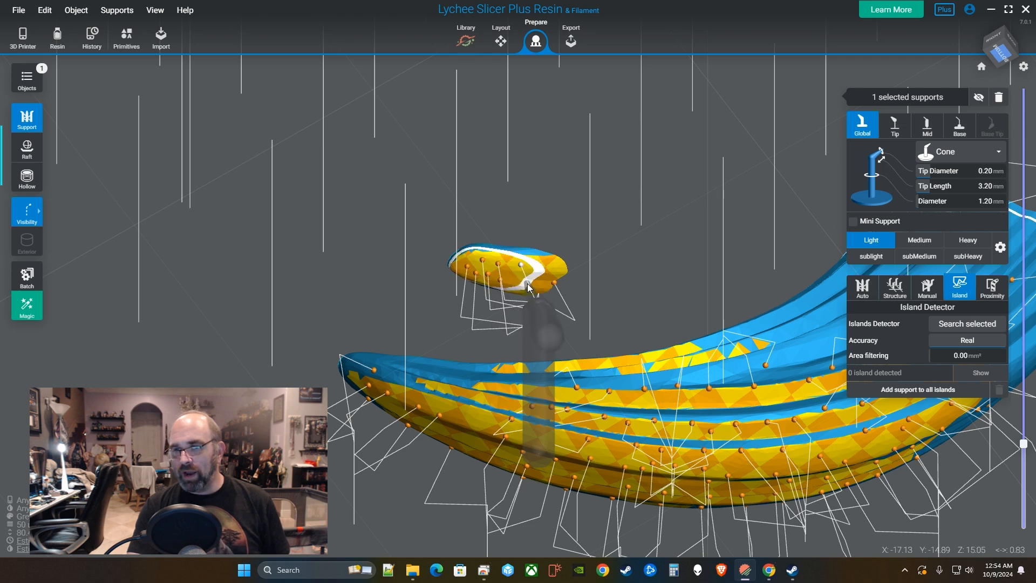
left_click(555, 274)
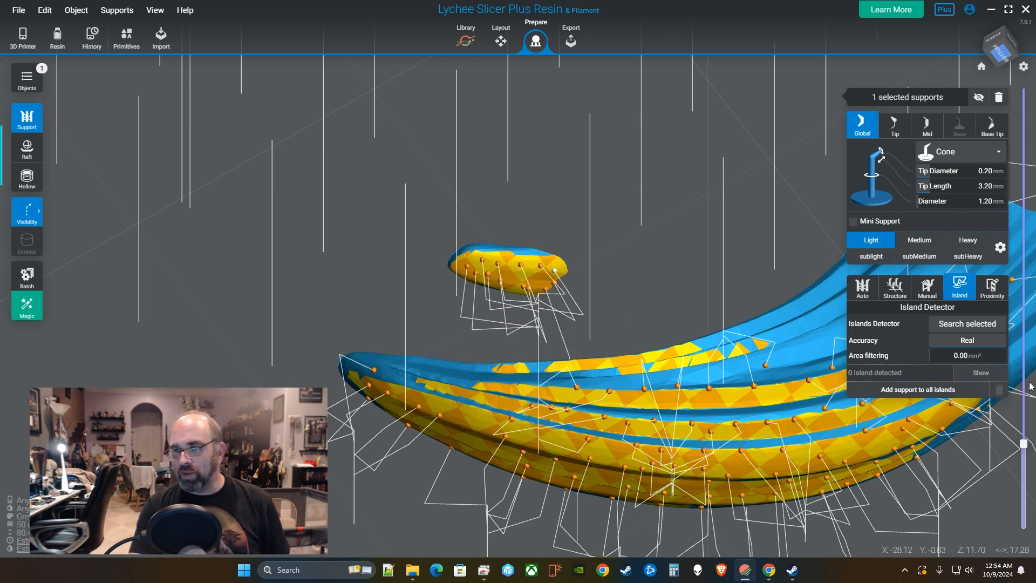
left_click_drag(1023, 443, 1023, 414)
Add six supports along the small piece's upper and lower edges, then raise the preview.
left_click(572, 266)
left_click(601, 262)
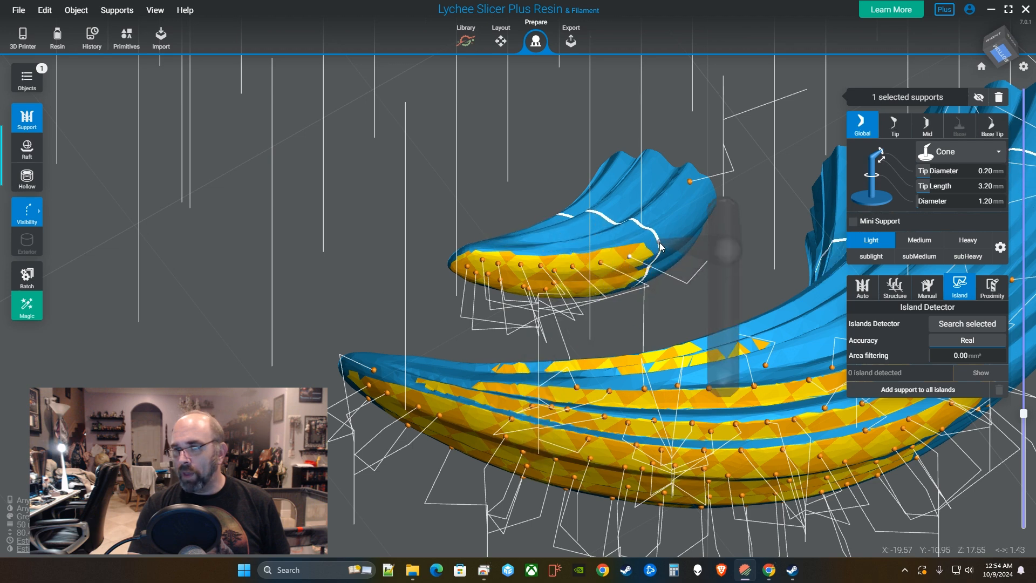
left_click(706, 209)
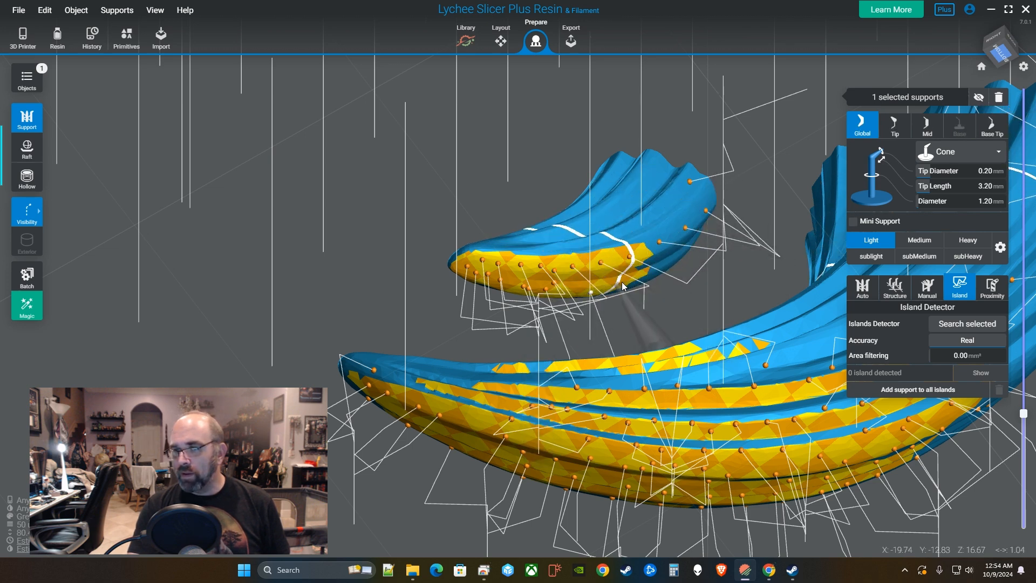
left_click(621, 281)
left_click(662, 267)
left_click(674, 256)
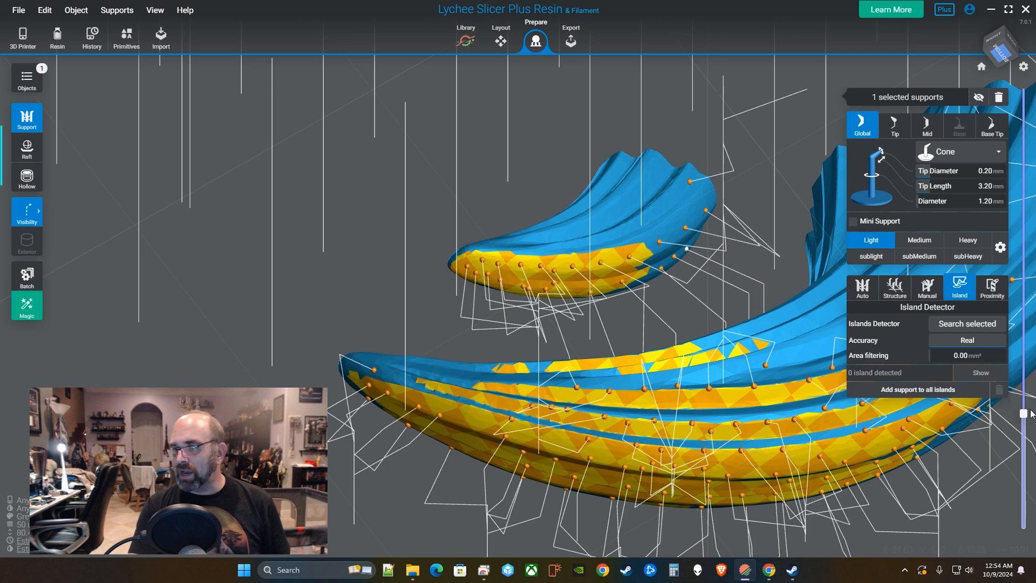
left_click_drag(1023, 414, 1024, 378)
Orbit behind the claw and place two supports at its tip.
scroll(814, 331, "down", 3)
right_click_drag(814, 330, 501, 338)
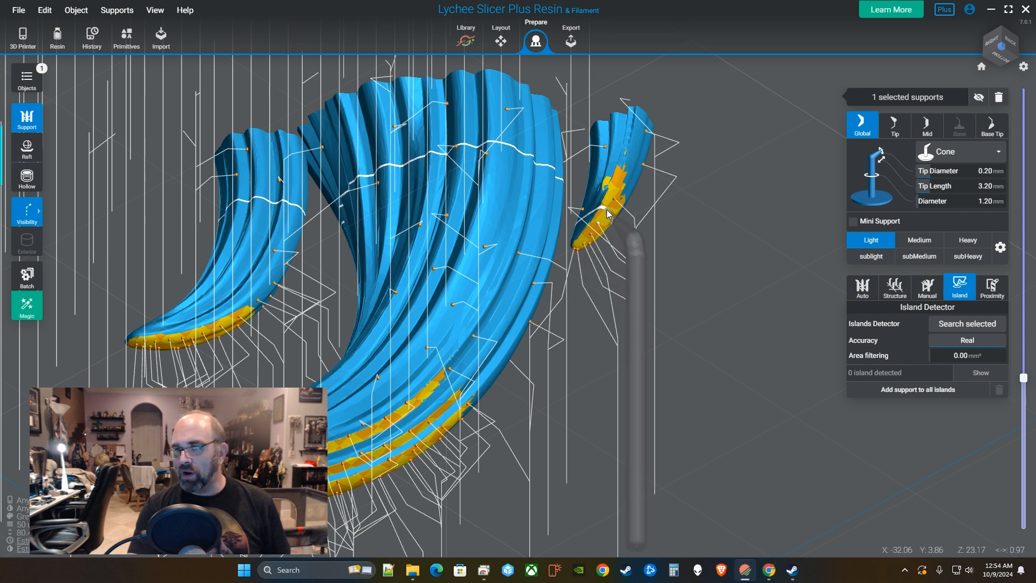
left_click(636, 148)
left_click_drag(653, 321, 388, 331)
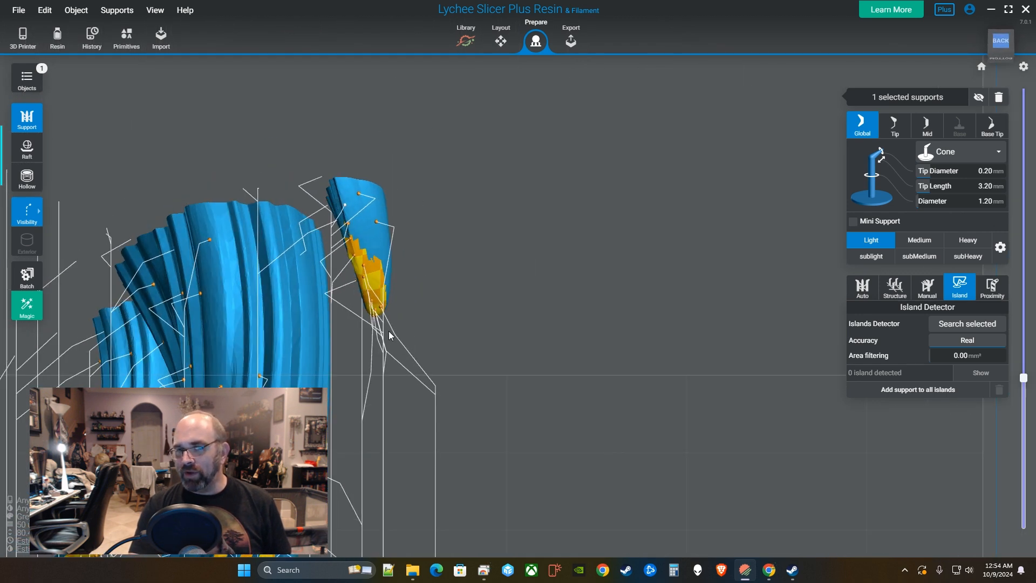
left_click(368, 263)
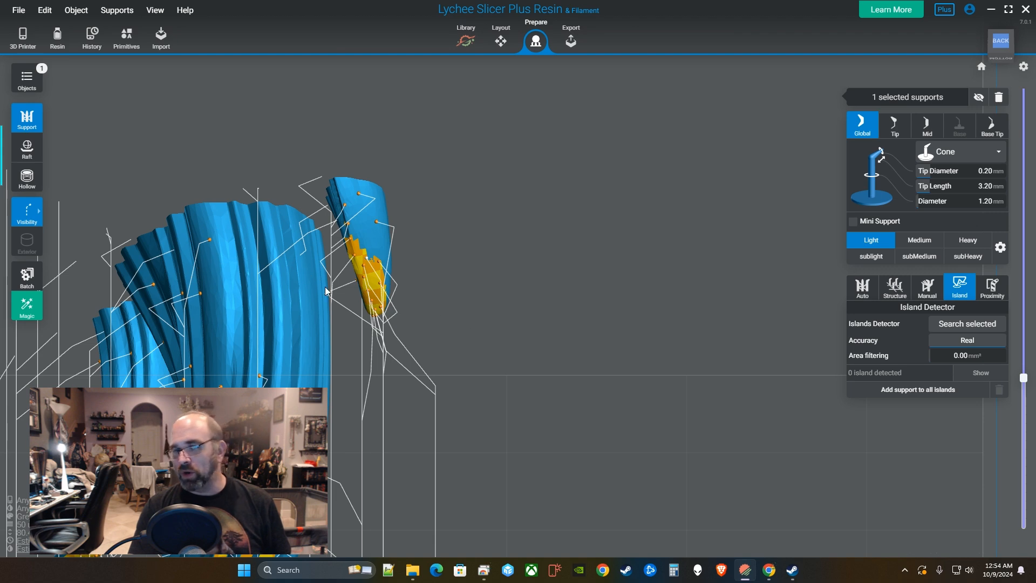
Orbit around the model and scrub the layer preview near layer 516 to check for islands.
left_click_drag(473, 314, 492, 232)
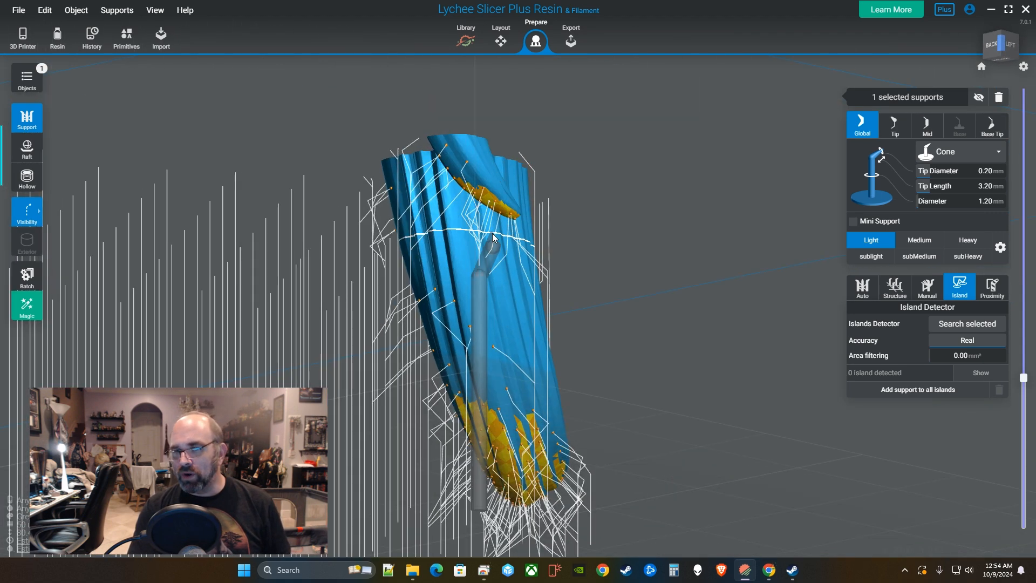
left_click_drag(585, 253, 591, 219)
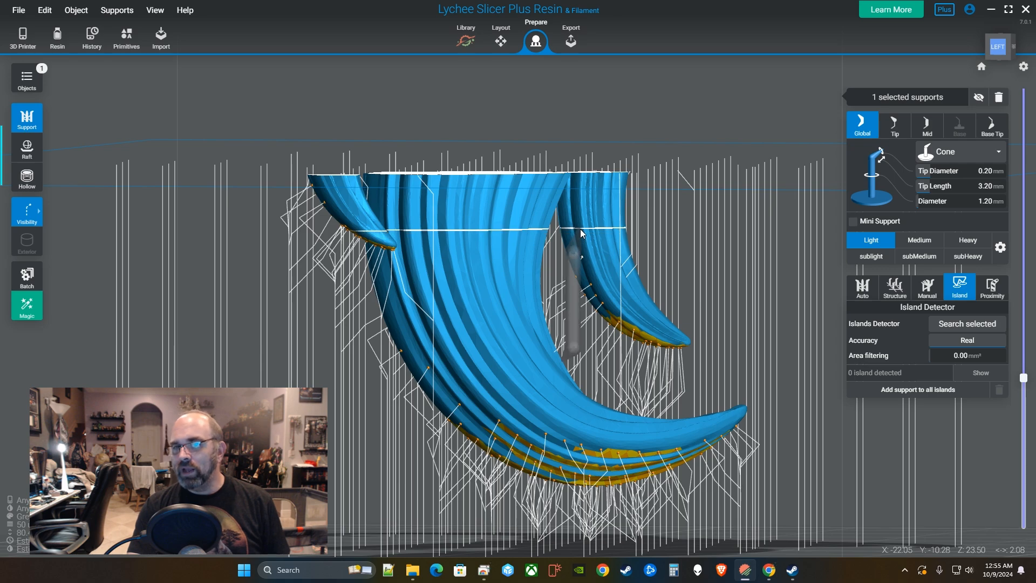
left_click_drag(581, 228, 567, 202)
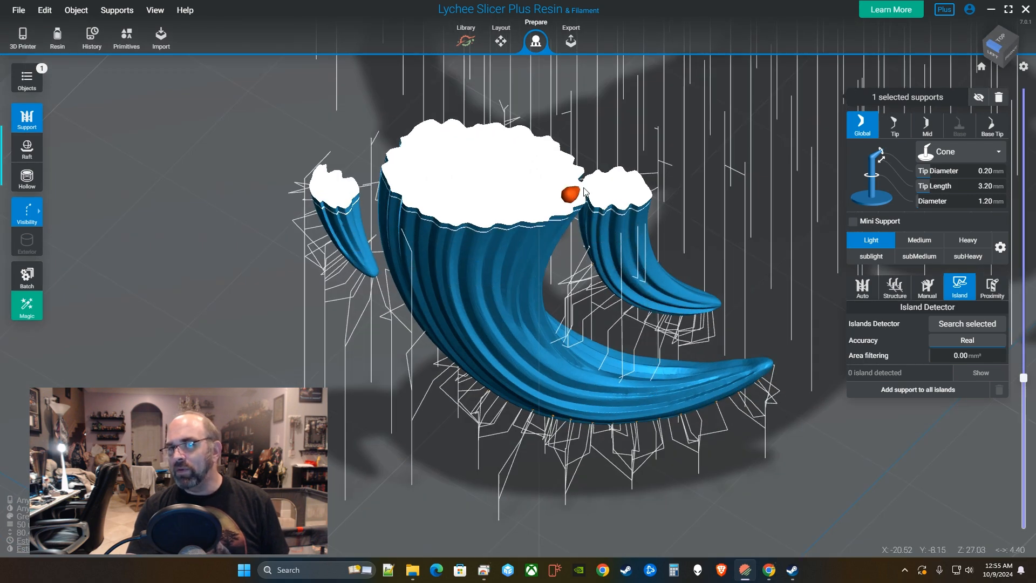
left_click_drag(509, 246, 471, 226)
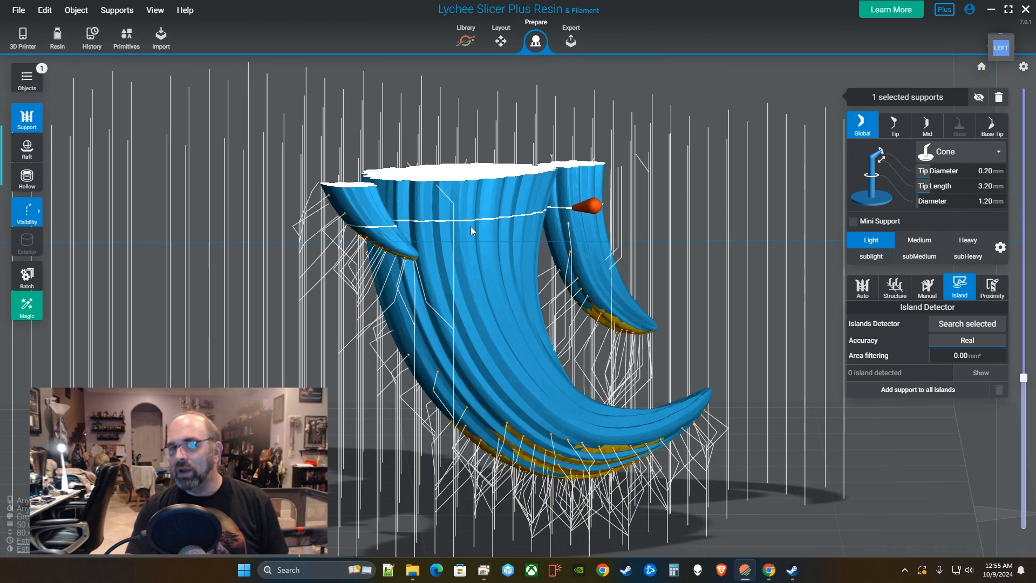
left_click_drag(374, 208, 611, 248)
left_click_drag(1031, 381, 1031, 348)
left_click_drag(580, 171, 606, 131)
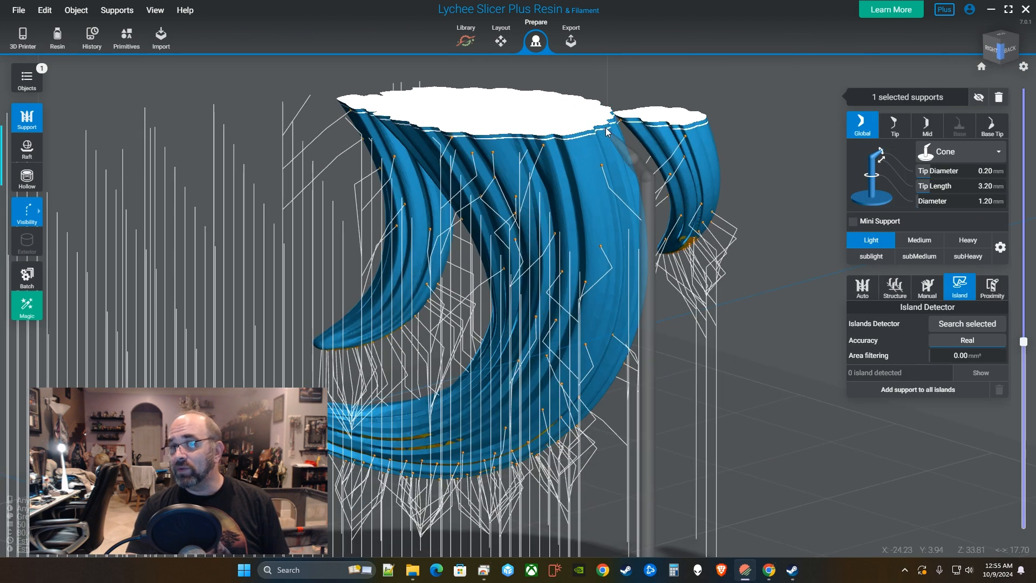
left_click_drag(691, 254, 462, 256)
mouse_move(1017, 345)
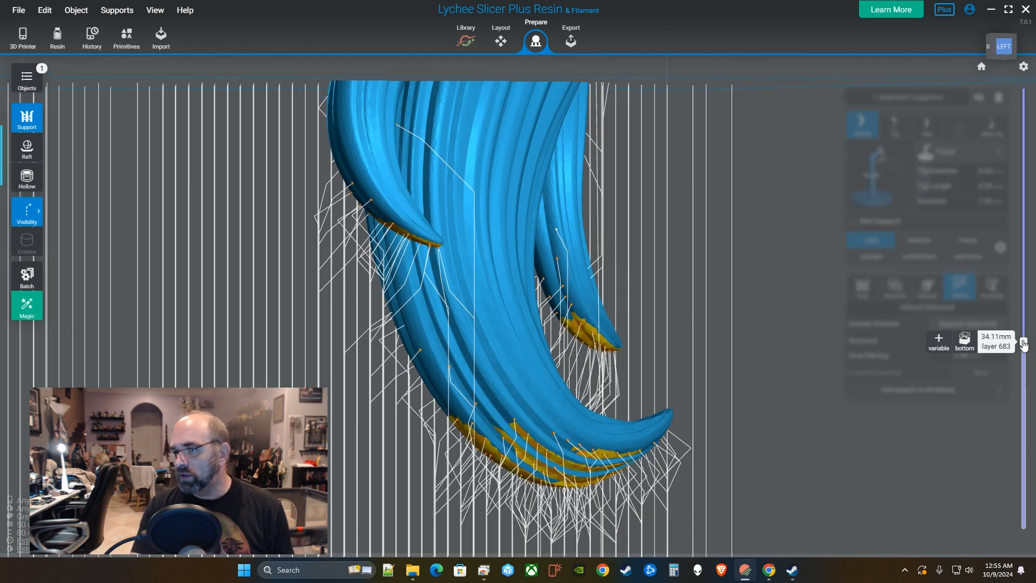
left_click_drag(1024, 354, 1024, 400)
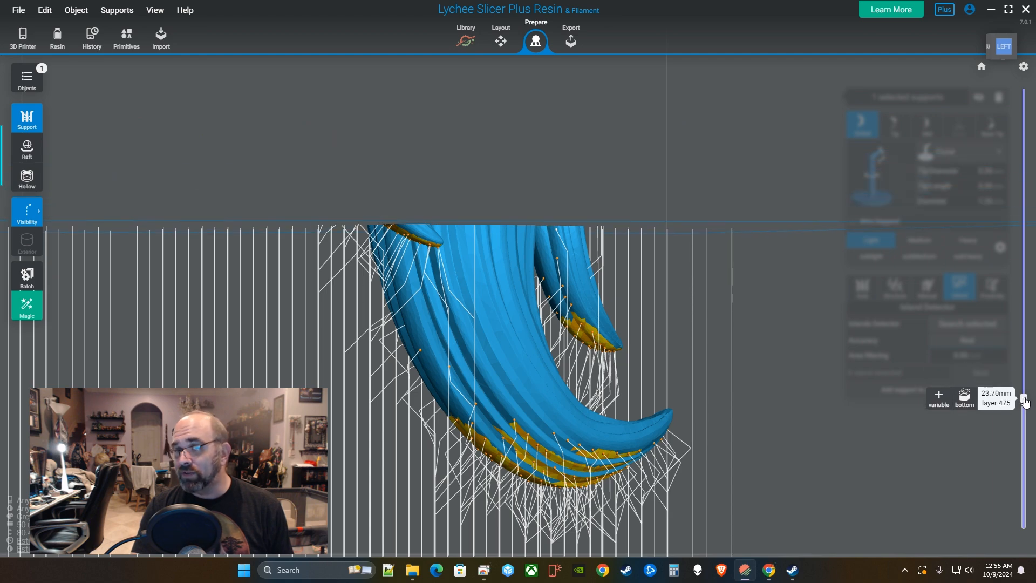
left_click_drag(597, 354, 844, 312)
mouse_move(1025, 402)
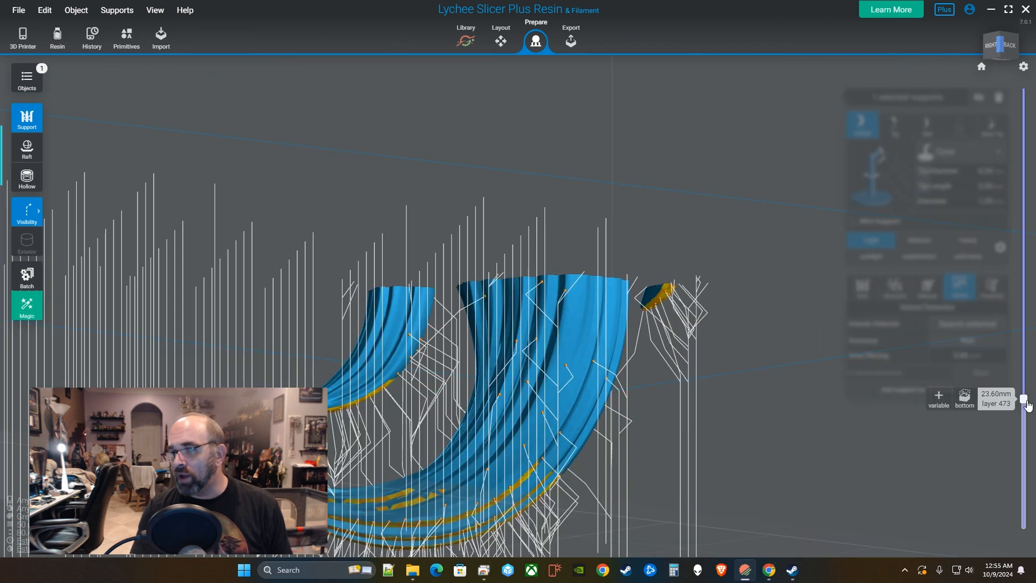
left_click_drag(1024, 399, 1024, 363)
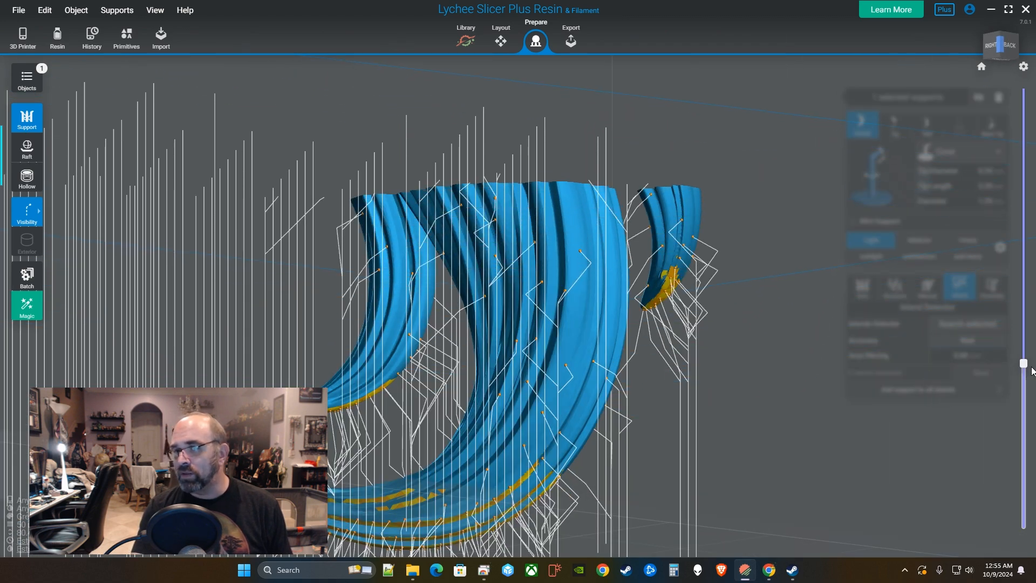
left_click_drag(804, 338, 668, 352)
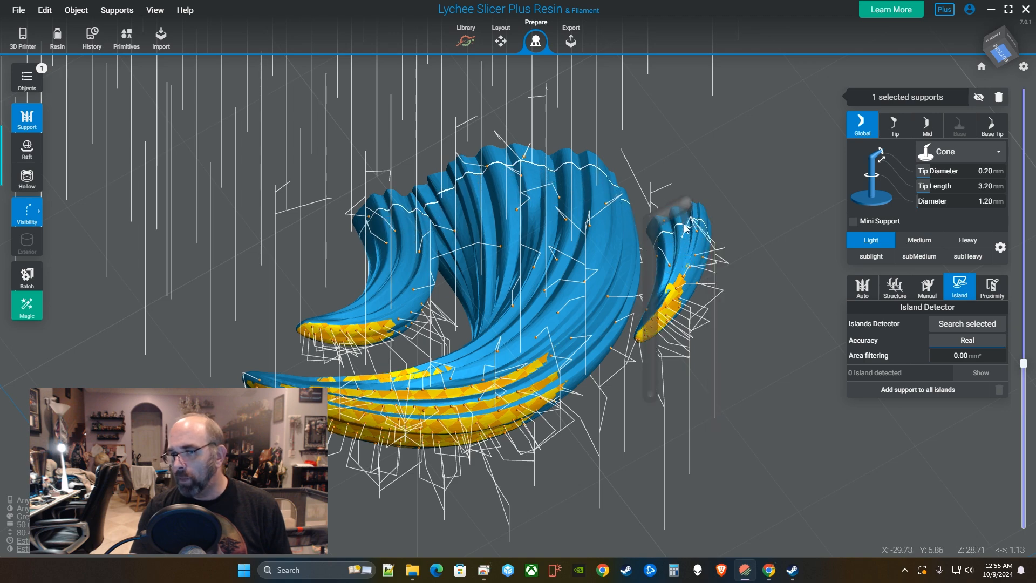
Add a mini support to the small horn and raise the layer preview to layer 879.
left_click(659, 234)
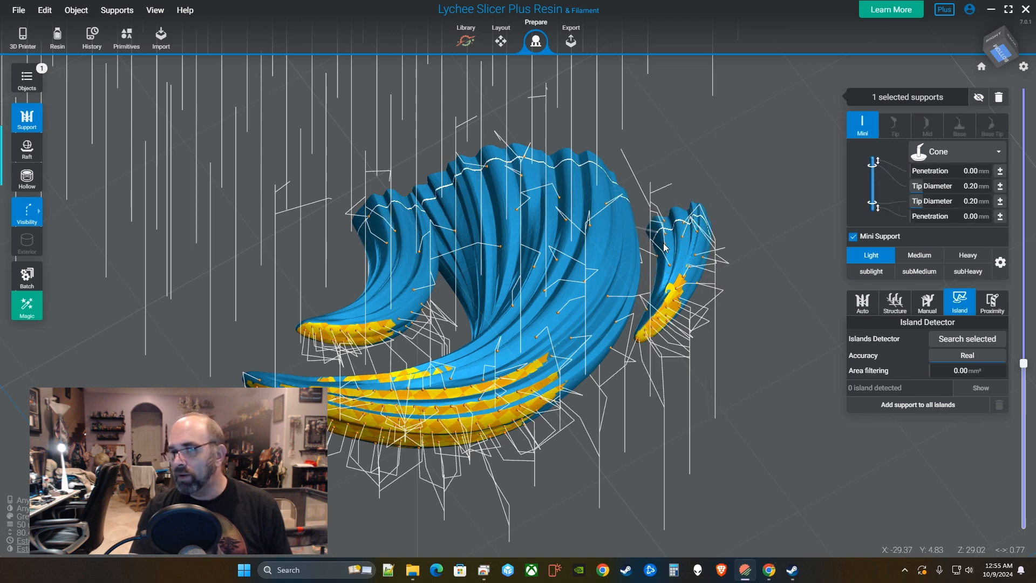
left_click_drag(706, 316, 669, 289)
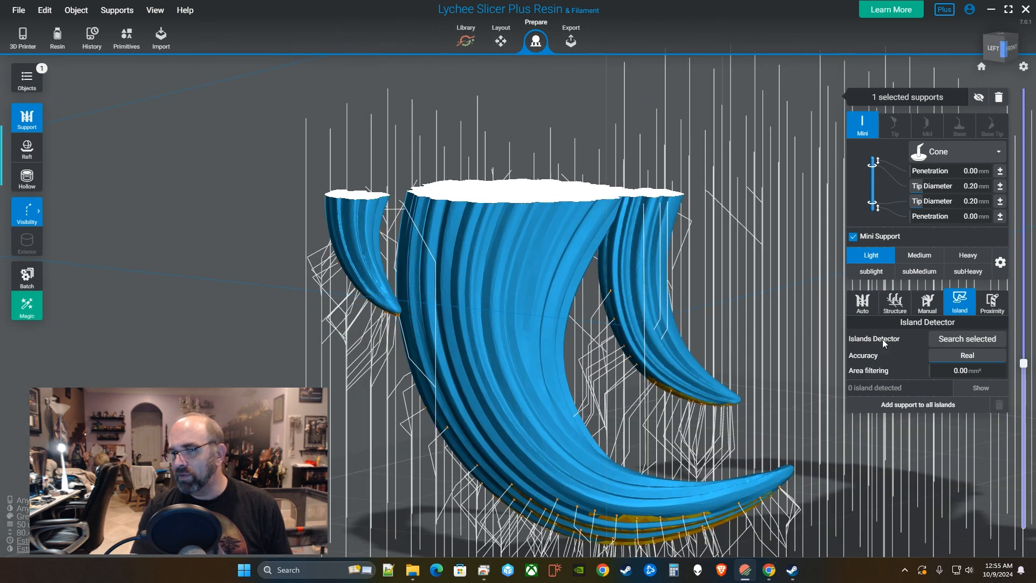
left_click_drag(659, 337, 658, 377)
left_click_drag(620, 283, 620, 312)
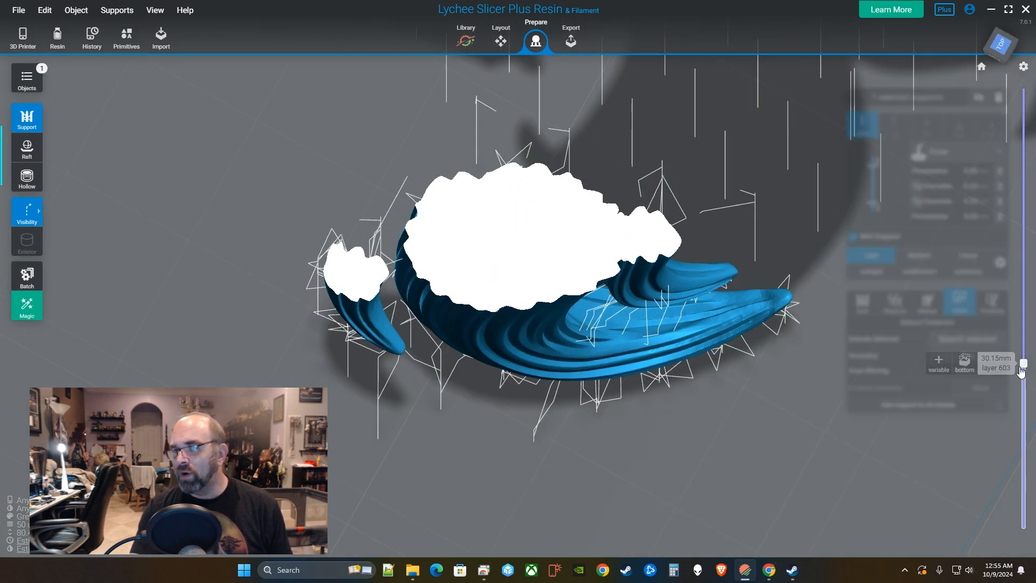
left_click_drag(1021, 369, 1033, 292)
Bring the exposed island into view and add four supports under its outline.
left_click_drag(727, 271, 661, 304)
scroll(662, 303, "up", 2)
right_click_drag(662, 301, 599, 377)
scroll(629, 378, "up", 4)
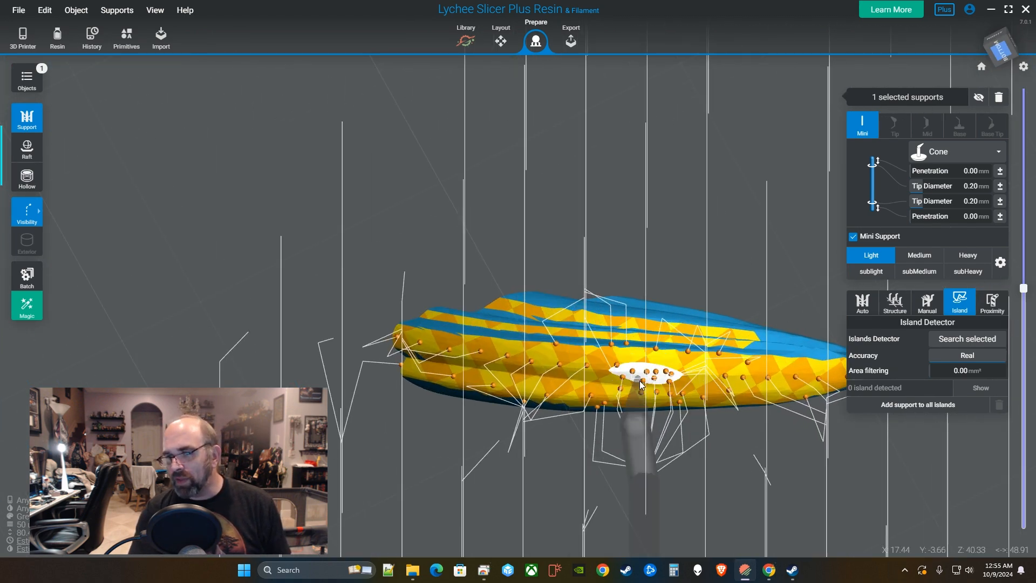
left_click_drag(718, 380, 476, 305)
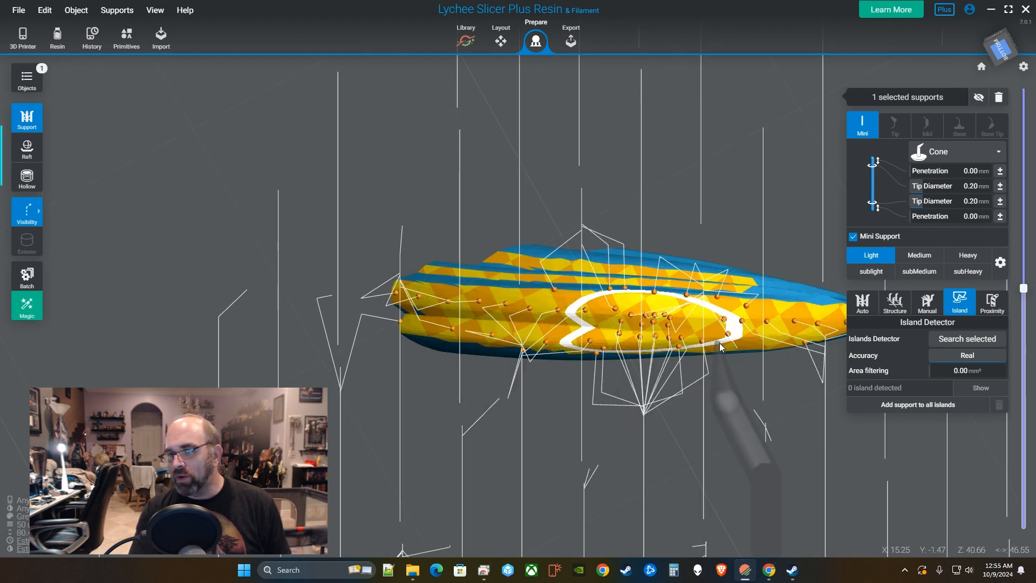
left_click(509, 263)
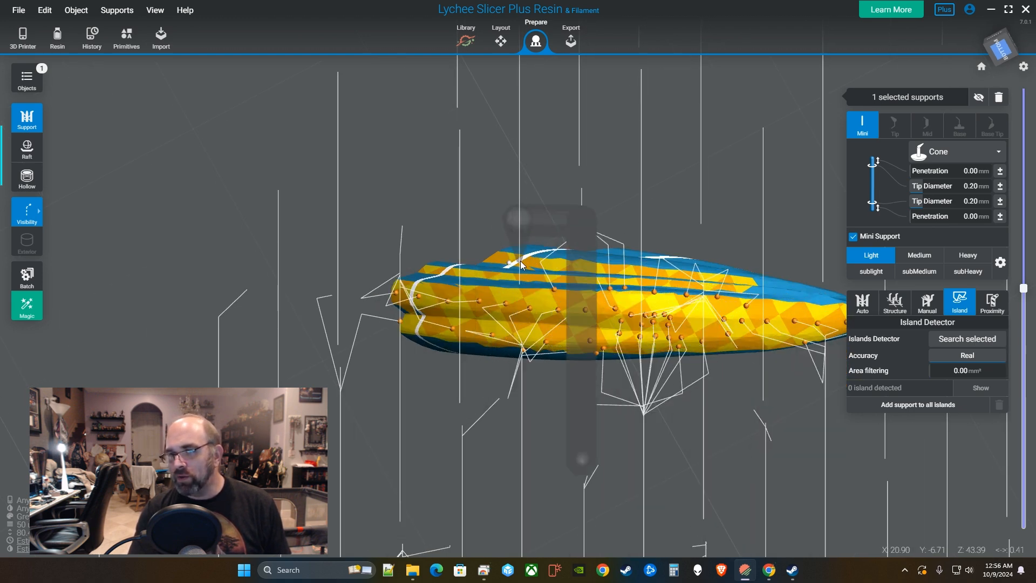
left_click(519, 260)
left_click(554, 263)
left_click(627, 273)
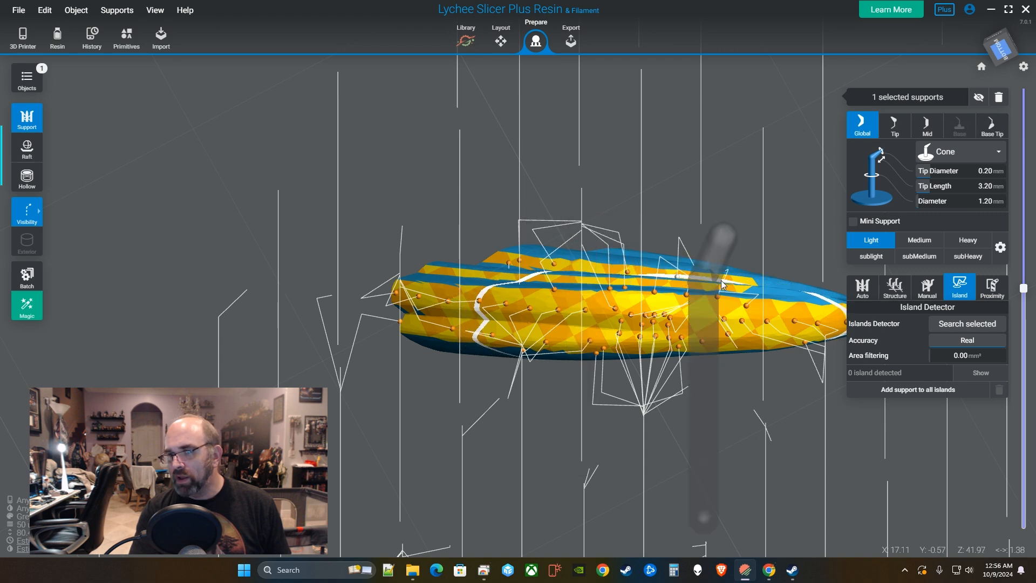
scroll(779, 336, "down", 5)
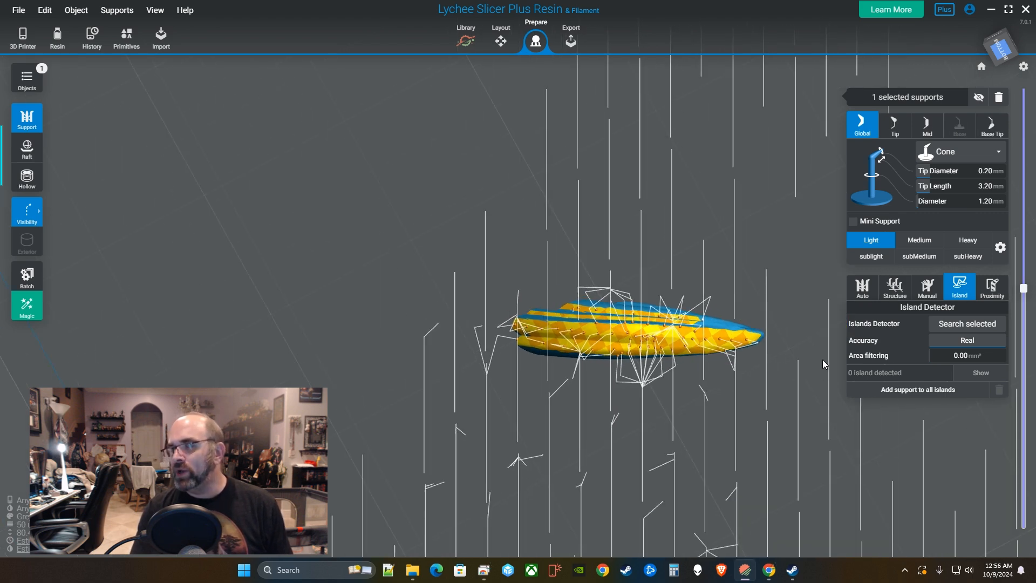
right_click_drag(826, 355, 780, 443)
Raise the layer preview and add a support under the yellow triangle's edge.
middle_click_drag(735, 391, 719, 347)
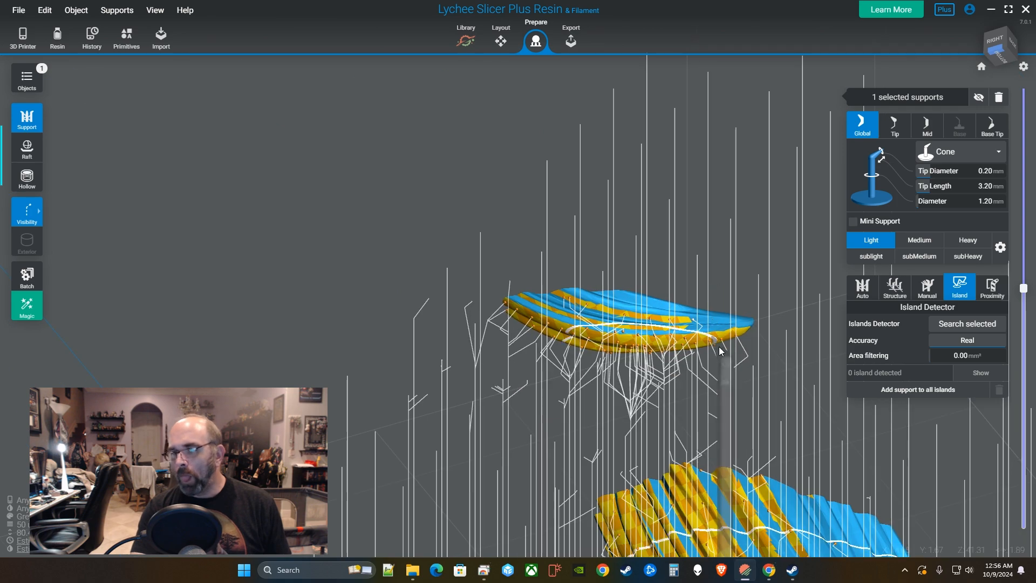
right_click_drag(719, 347, 760, 405)
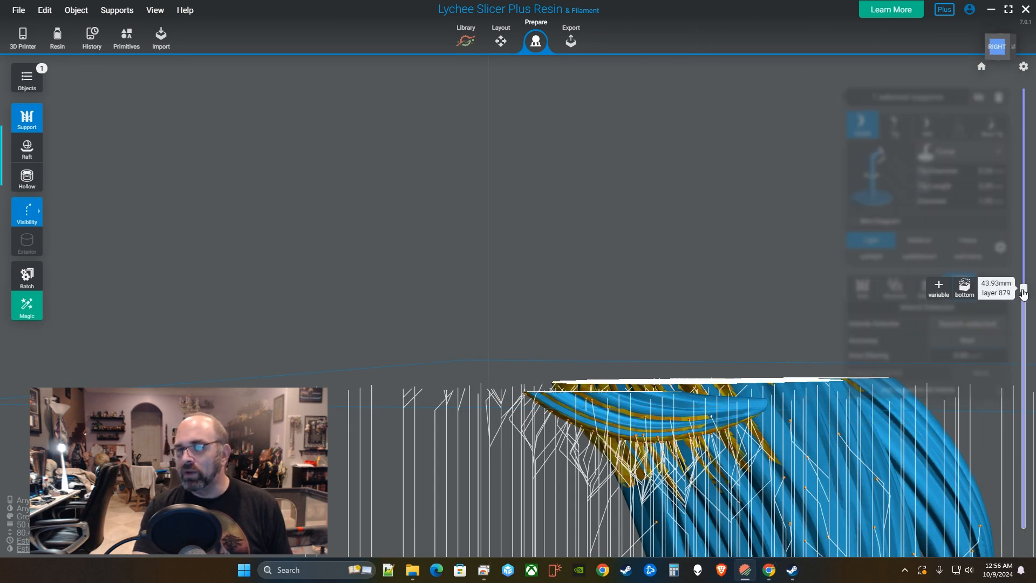
left_click_drag(1023, 290, 1023, 276)
right_click_drag(742, 282, 539, 322)
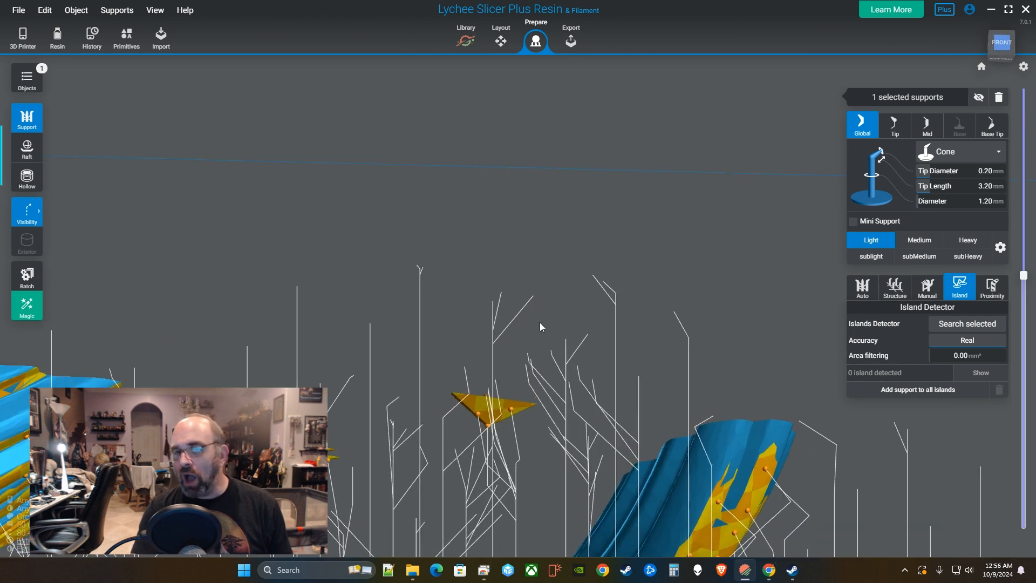
scroll(538, 321, "up", 3)
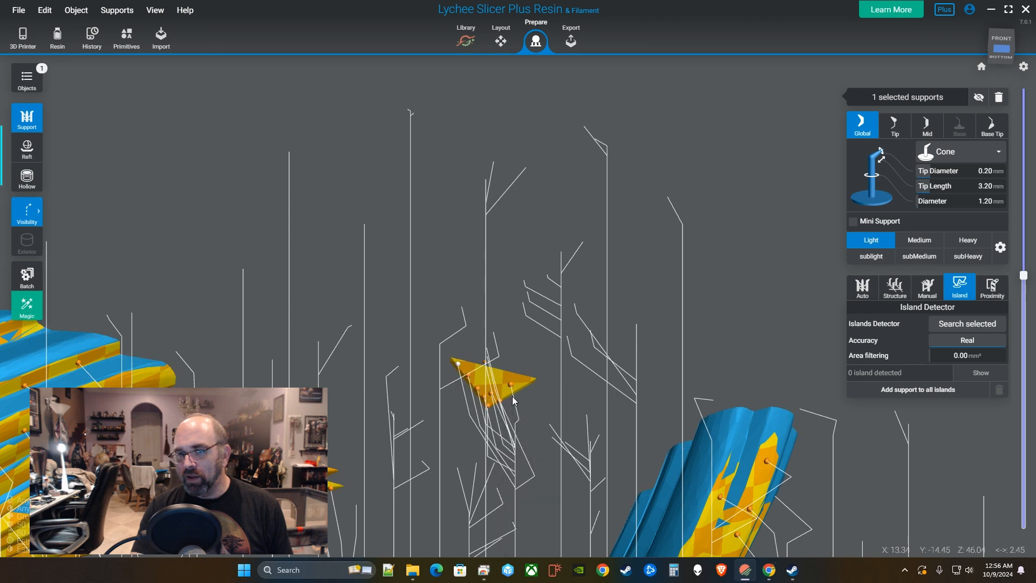
left_click(526, 386)
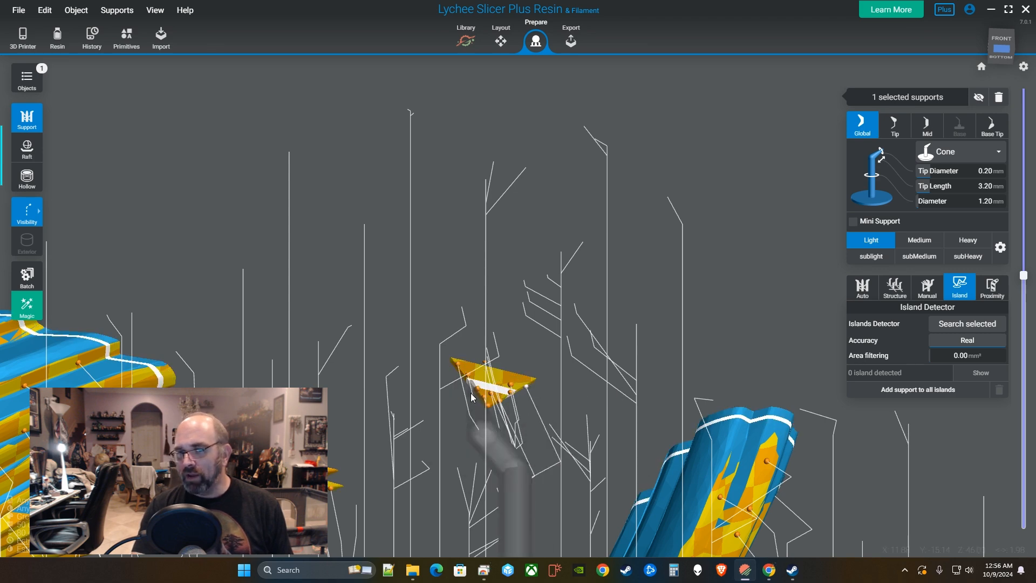
Raise the layer preview past layer 954 (47.69 mm) and orbit to view the underside.
mouse_move(1025, 276)
left_click_drag(1026, 276, 1025, 268)
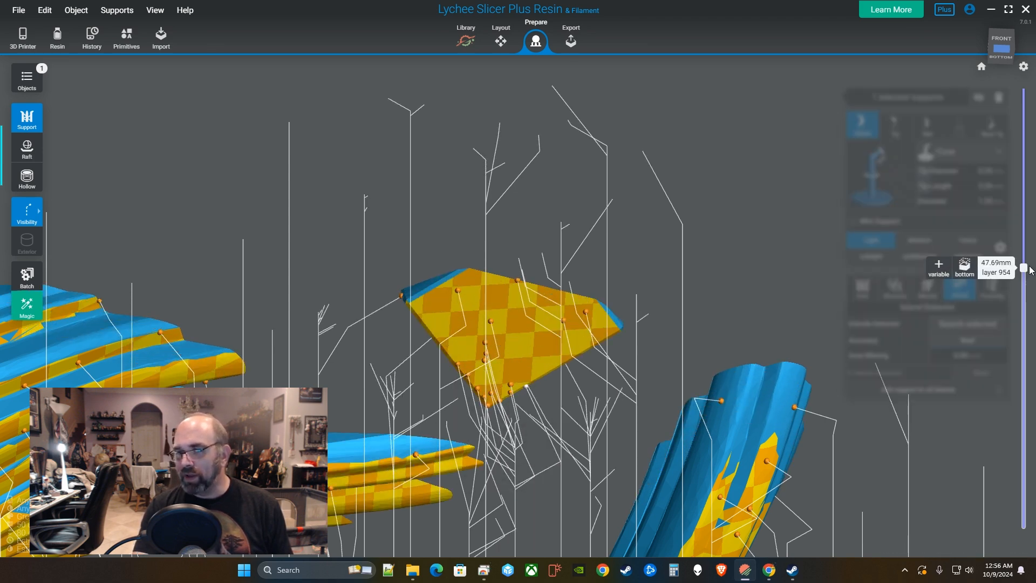
right_click_drag(568, 371, 780, 380)
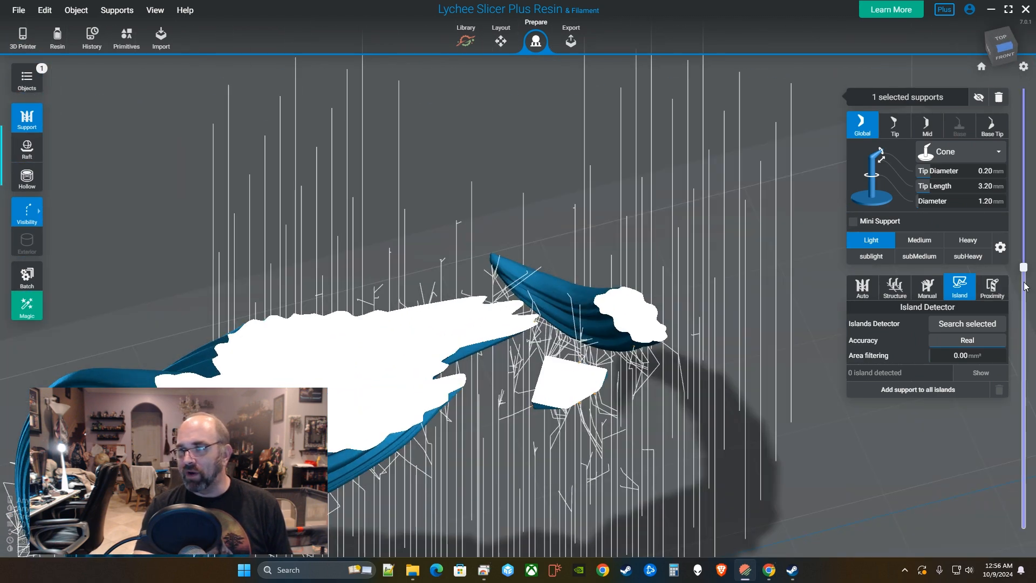
left_click_drag(1024, 268, 1025, 261)
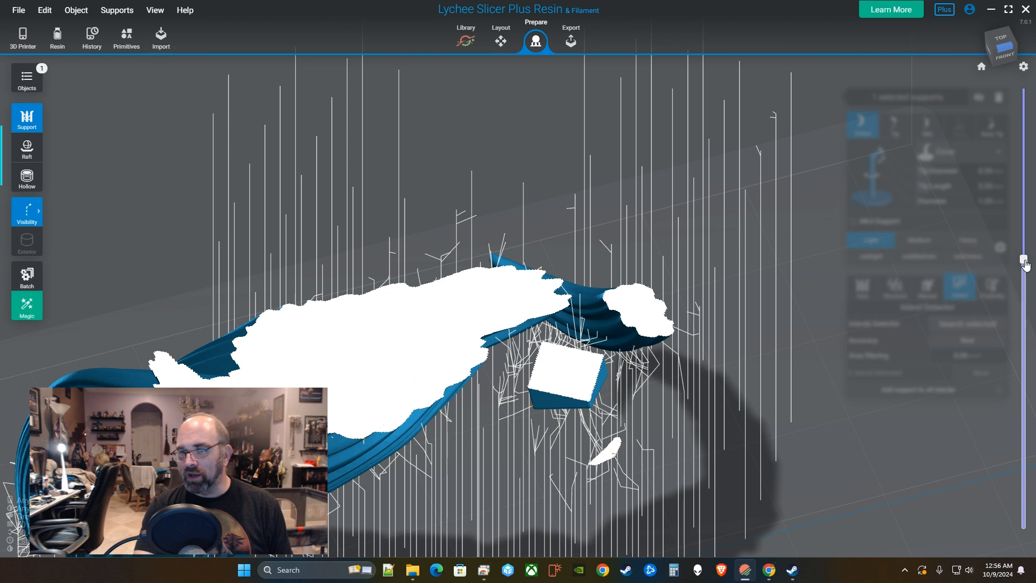
right_click_drag(688, 414, 642, 227)
middle_click_drag(513, 141, 610, 301)
scroll(617, 250, "up", 3)
scroll(617, 250, "up", 3)
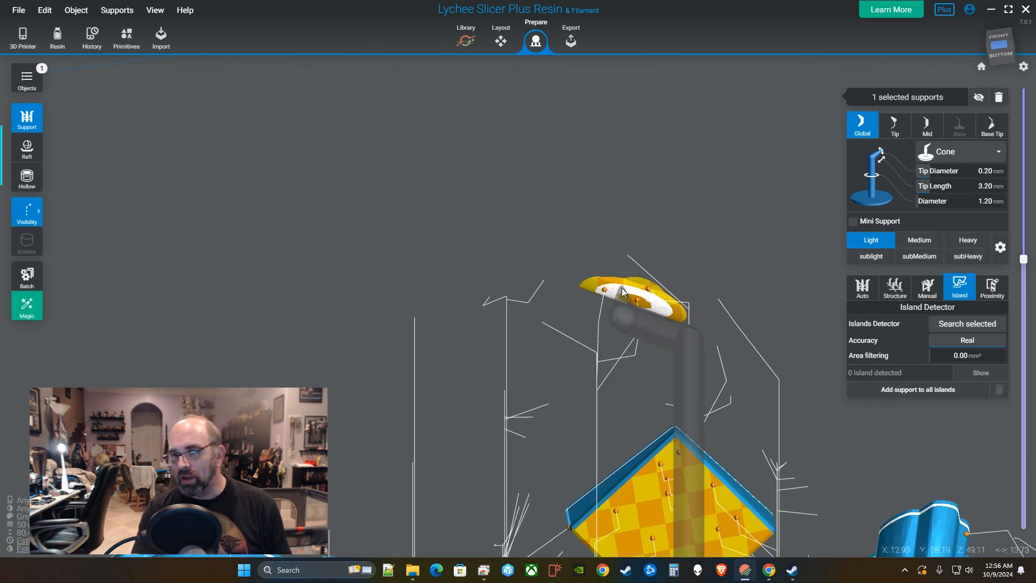
Support the small yellow piece, slide its tip along the underside, and raise the preview to layer 1000.
left_click(595, 284)
left_click_drag(620, 295, 657, 314)
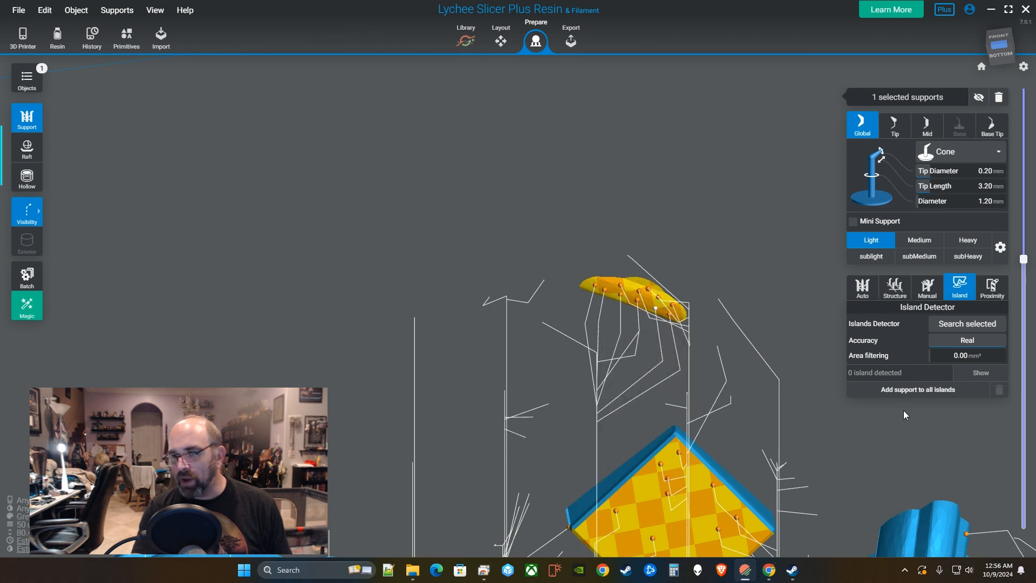
left_click_drag(1022, 259, 1033, 239)
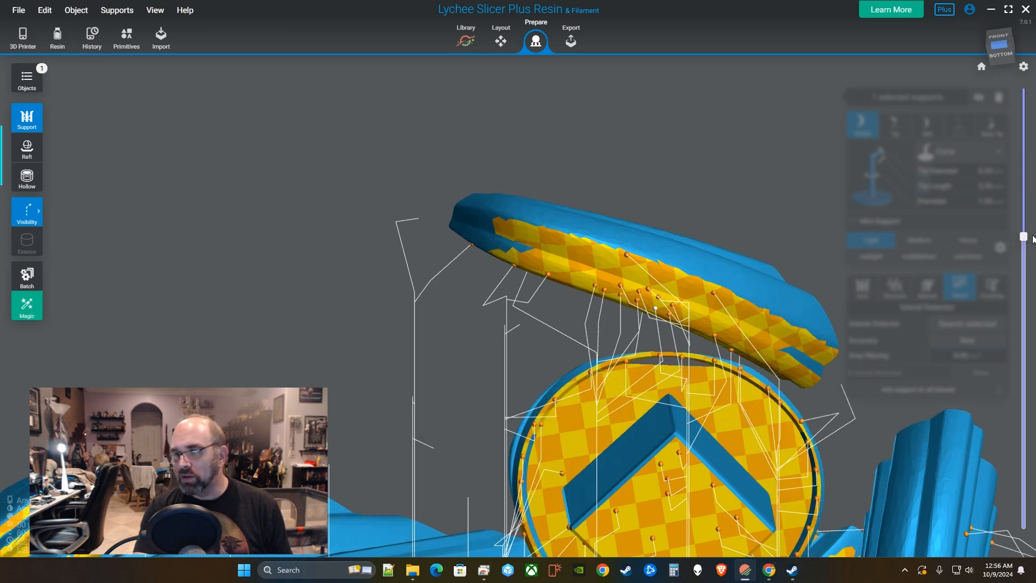
From underneath, place four supports along the curved arc above the disc.
mouse_move(645, 372)
right_mouse_down()
mouse_move(619, 319)
mouse_move(608, 330)
right_mouse_up()
mouse_move(609, 371)
right_mouse_down()
mouse_move(595, 311)
mouse_move(742, 183)
right_mouse_up()
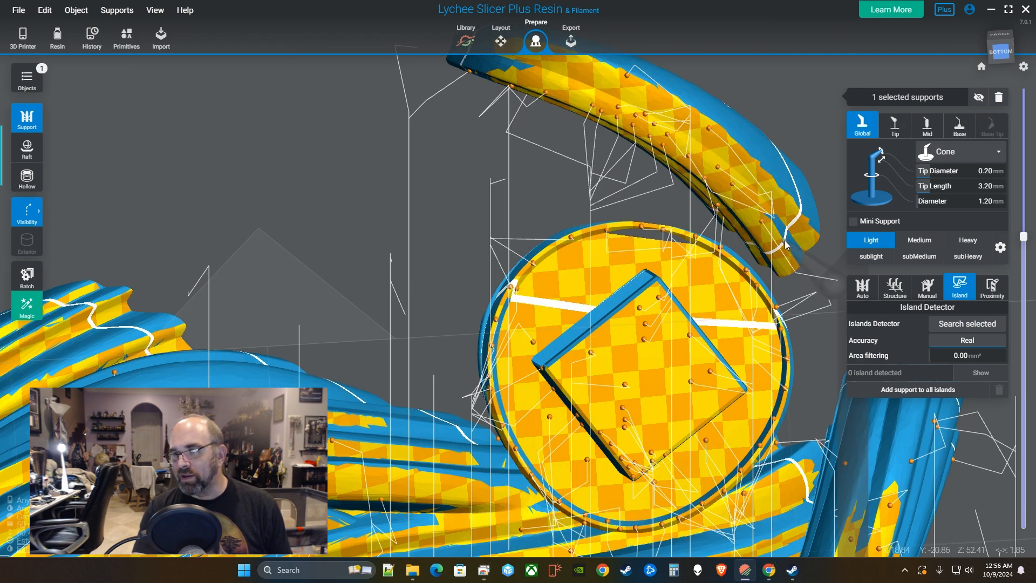
left_click(766, 178)
left_click(735, 144)
left_click(690, 112)
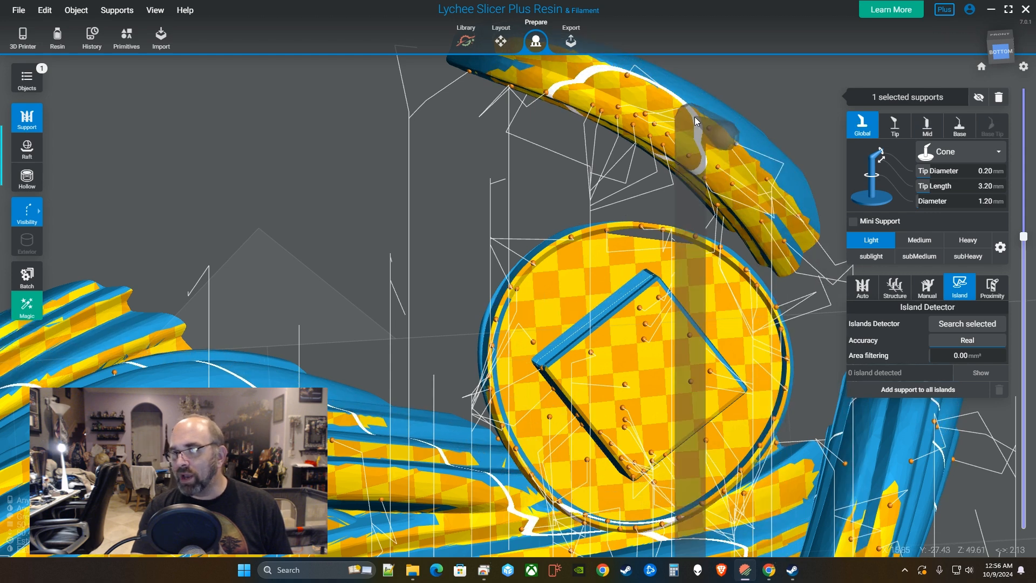
left_click(634, 91)
scroll(646, 176, "up", 1)
scroll(611, 180, "up", 3)
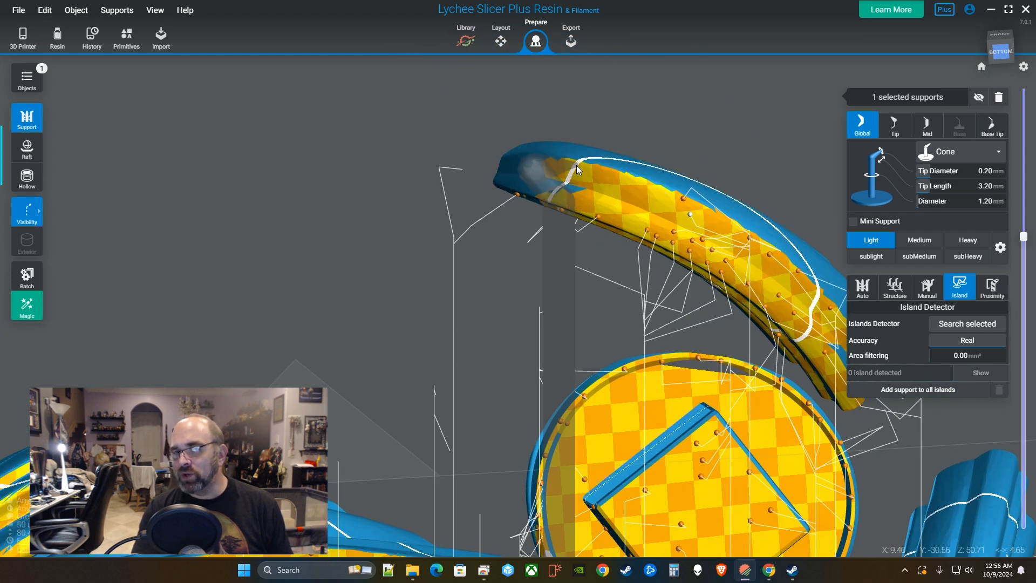
Add five more supports along the arc, then lower the layer preview.
left_click(576, 165)
left_click(607, 168)
left_click(650, 183)
left_click(639, 211)
left_click(592, 197)
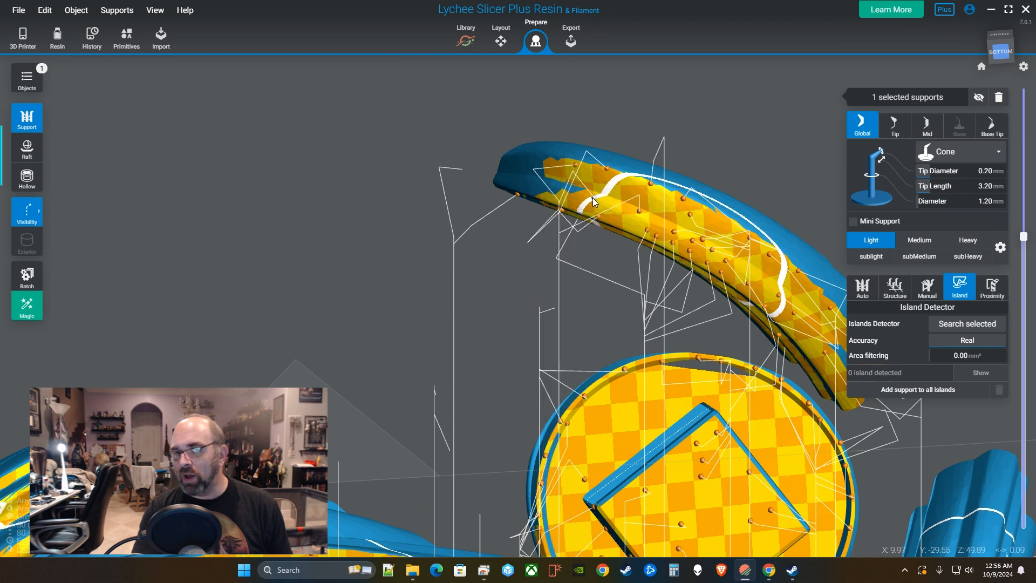
scroll(678, 277, "down", 5)
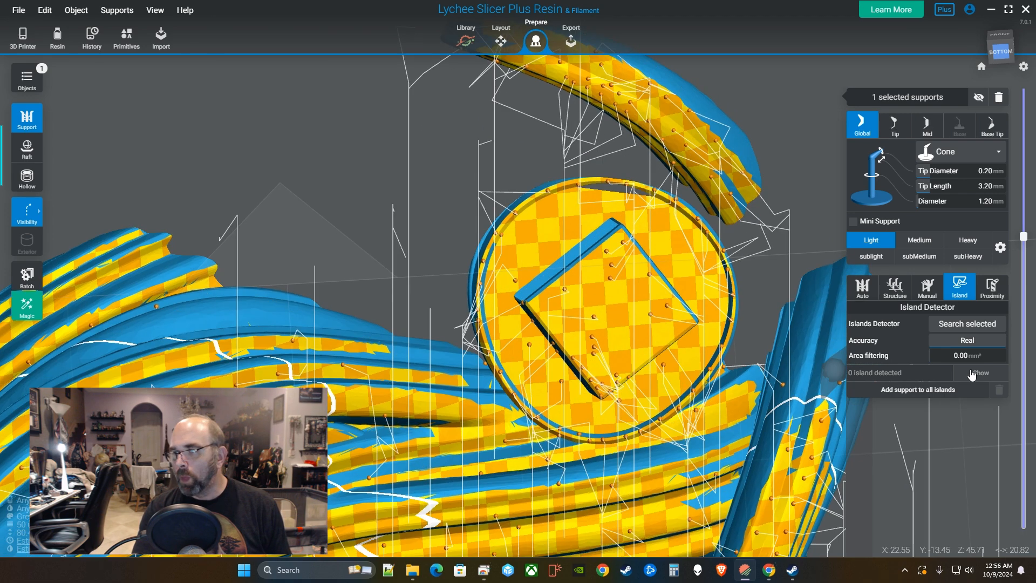
left_click_drag(1025, 234, 1029, 260)
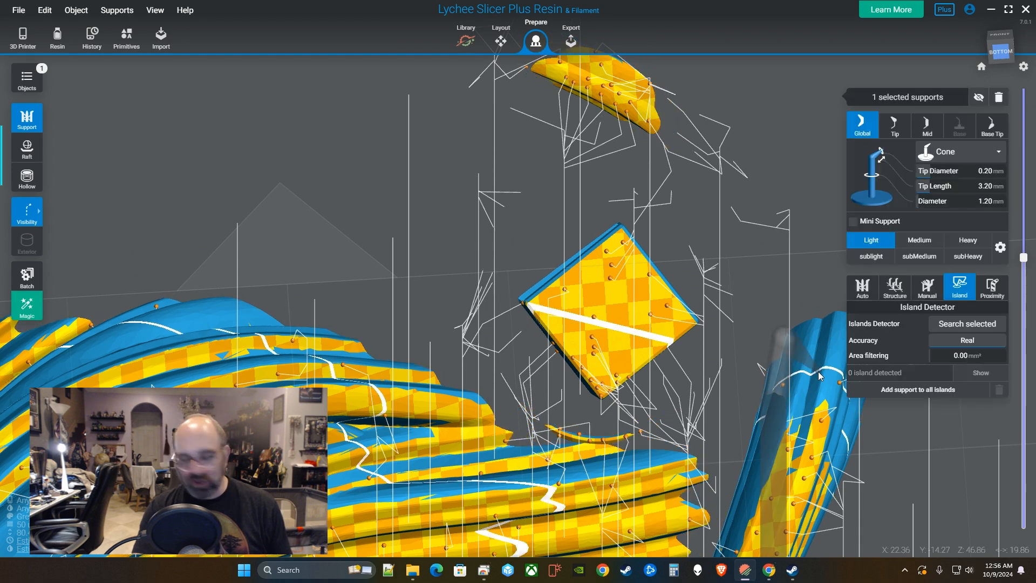
Step the preview down and place three supports on the thin sliver's lowest layers.
key("Down")
key("Down")
key("Down")
key("Down")
scroll(565, 460, "up", 4)
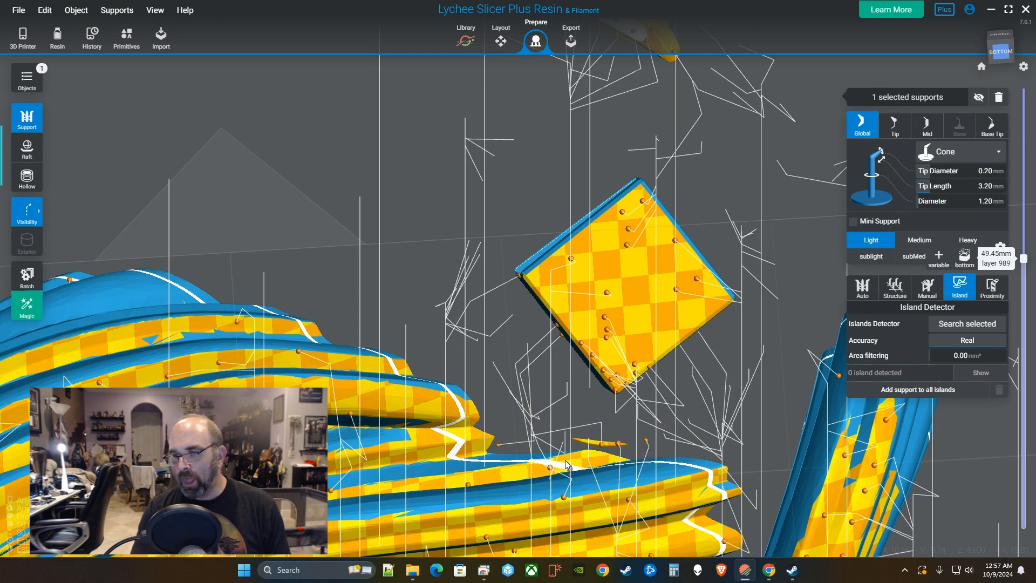
left_click(597, 446)
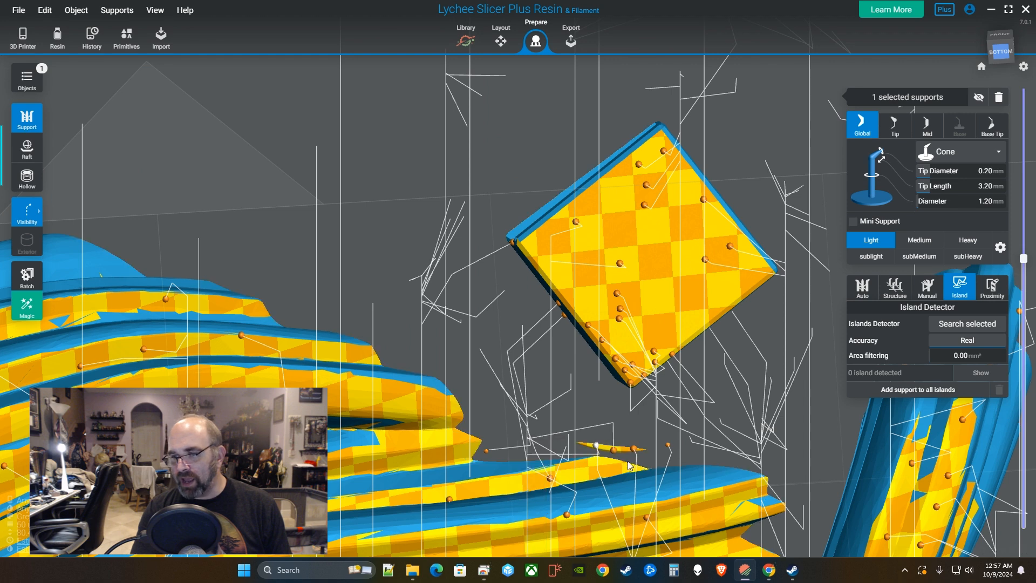
left_click(624, 451)
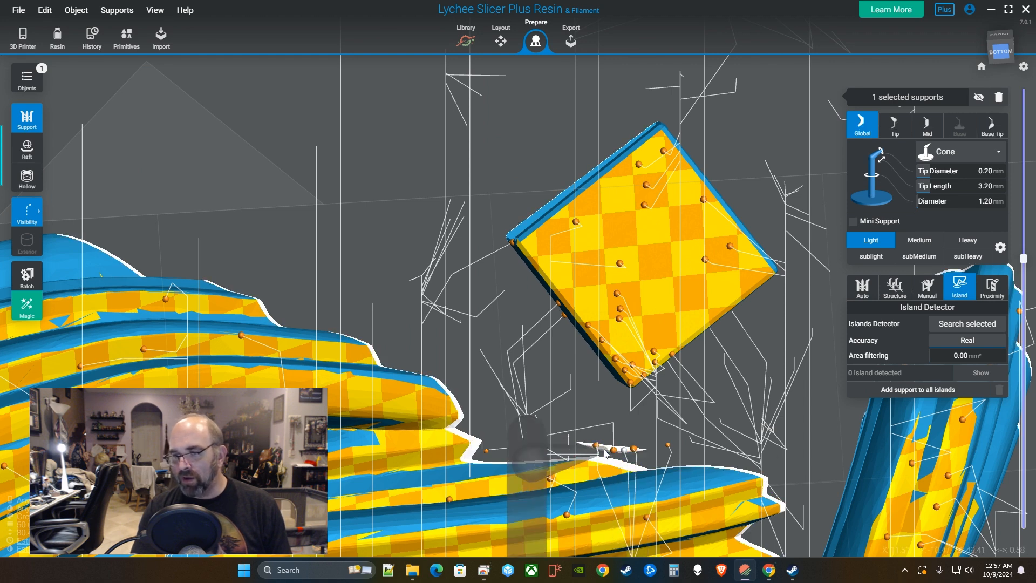
key("Up")
Step up layer by layer, adding five more supports along the sliver's revealed edge.
key("Up")
key("Up")
key("Up")
key("Up")
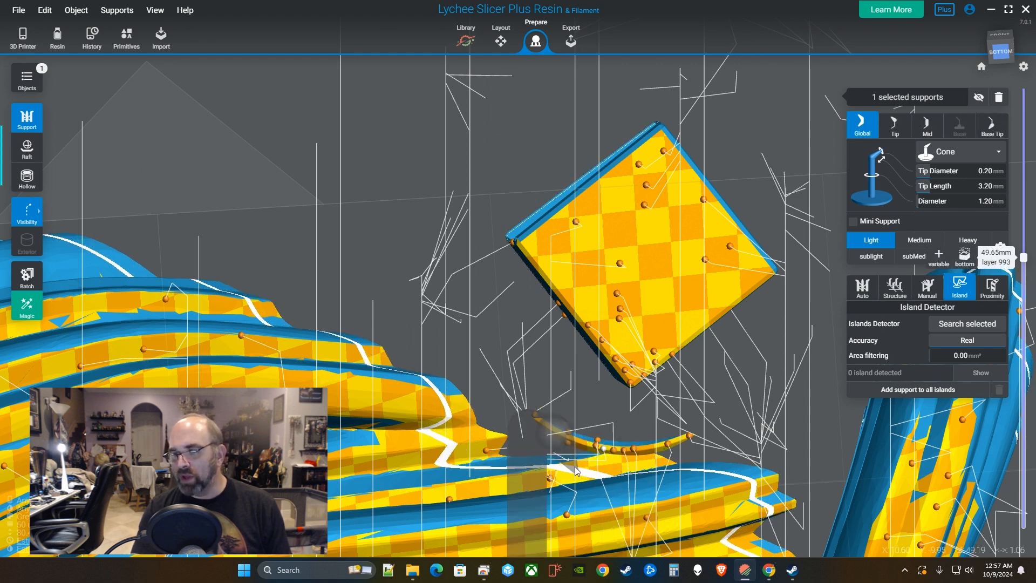
left_click(551, 428)
key("Up")
key("Up")
key("Up")
key("Up")
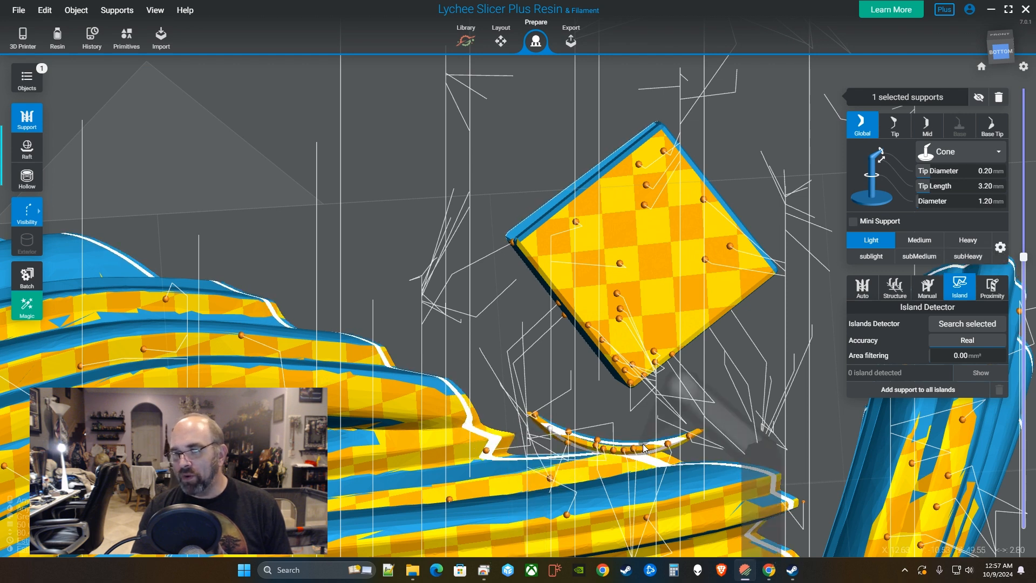
left_click(652, 444)
key("Up")
key("Up")
key("Up")
left_click(682, 441)
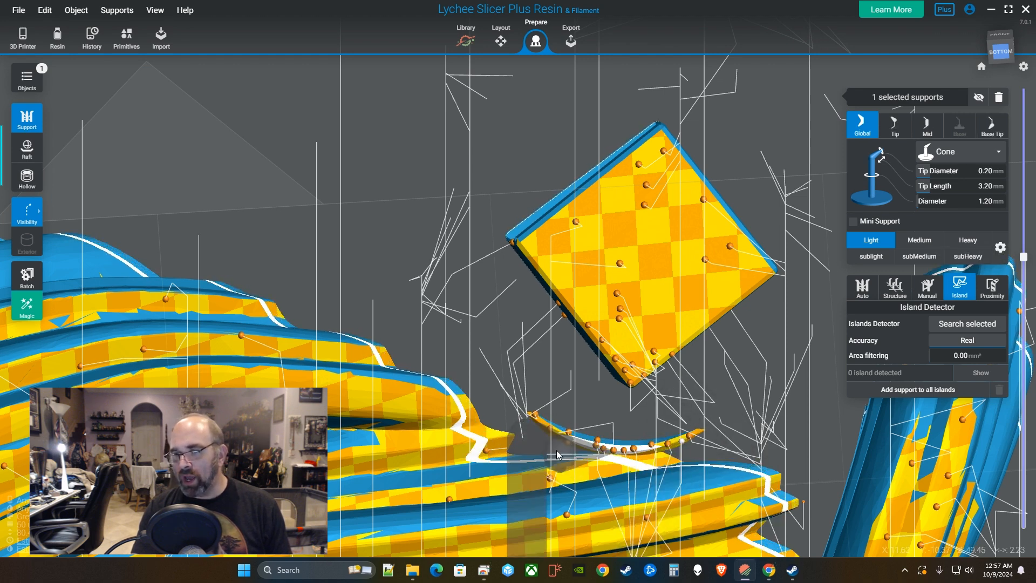
key("Up")
key("Up")
key("Up")
key("Up")
key("Up")
key("Up")
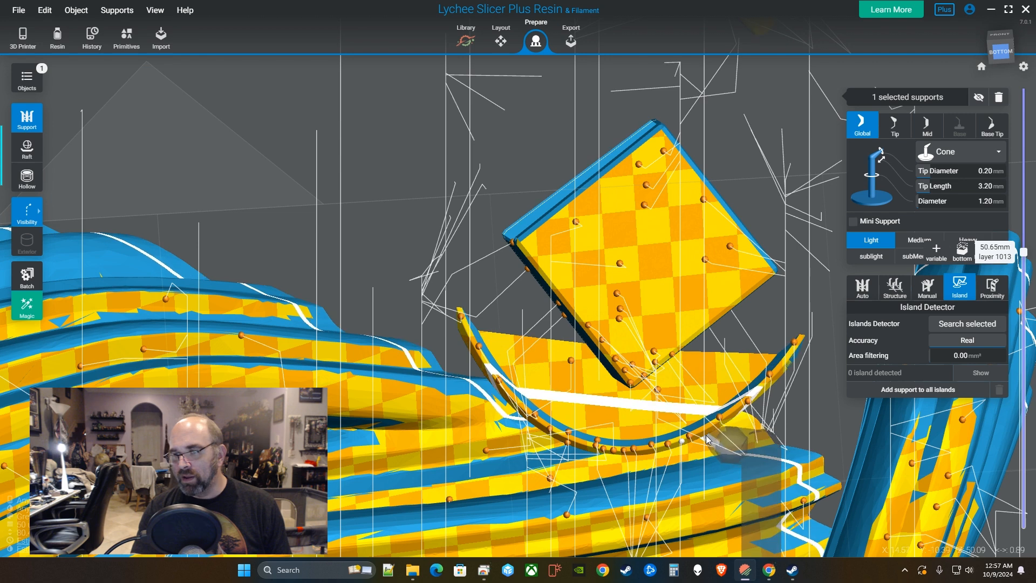
left_click(704, 430)
left_click(721, 439)
key("Up")
key("Up")
left_click(736, 435)
scroll(603, 441, "down", 2)
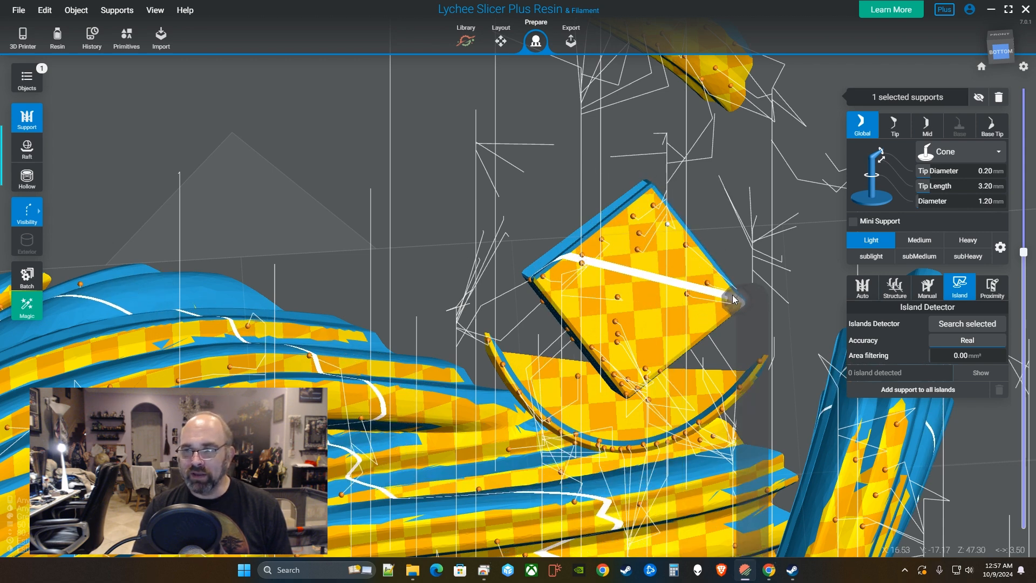
Add four supports down the cube's lower-right edge.
left_click(726, 315)
left_click(712, 327)
left_click(696, 336)
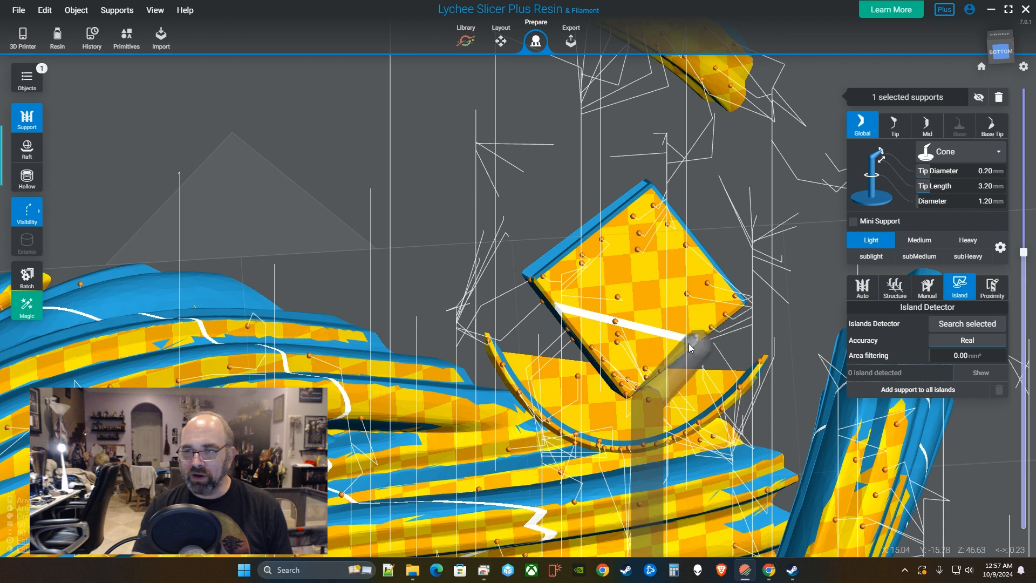
left_click(675, 353)
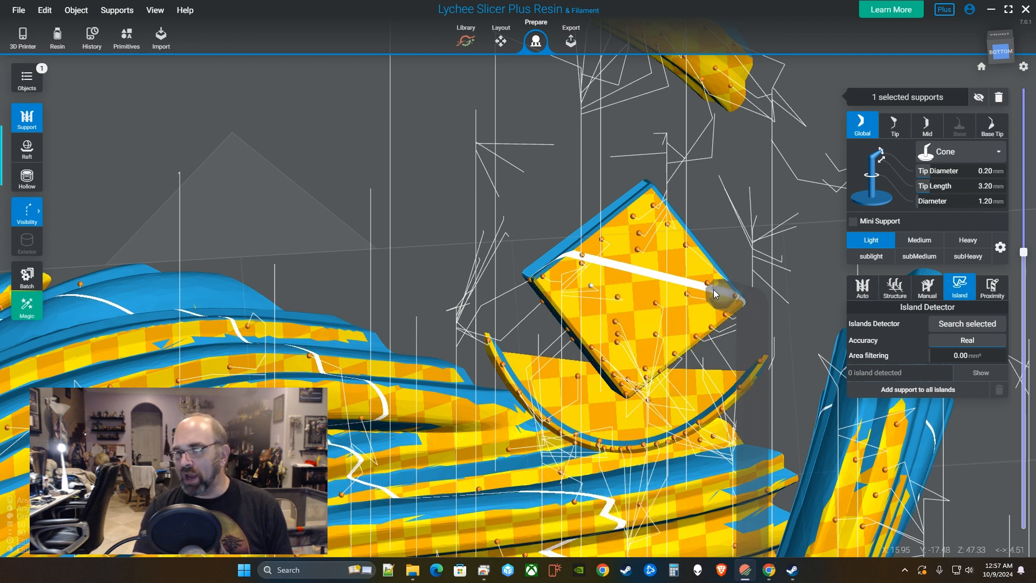
right_click_drag(616, 254, 662, 297)
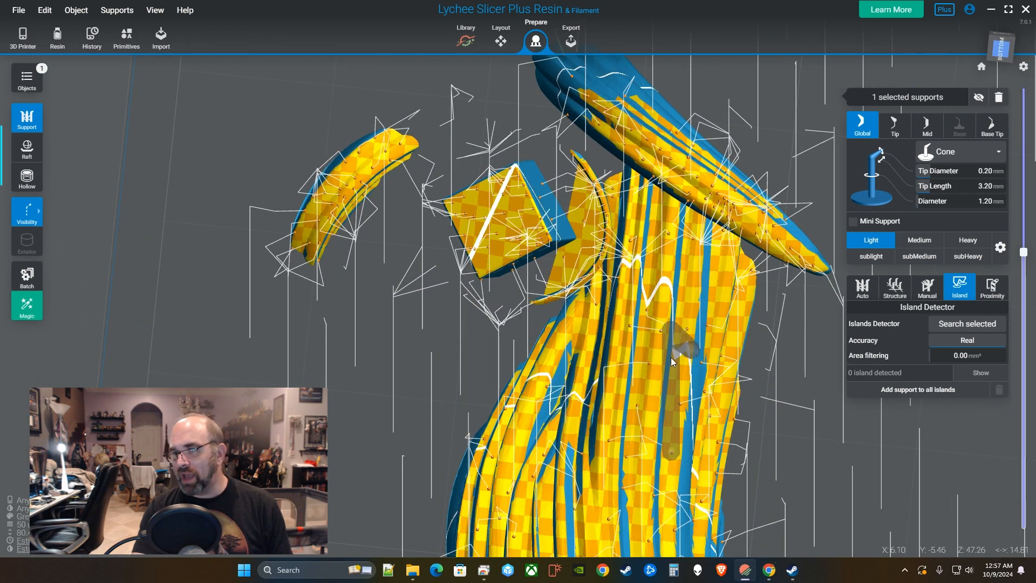
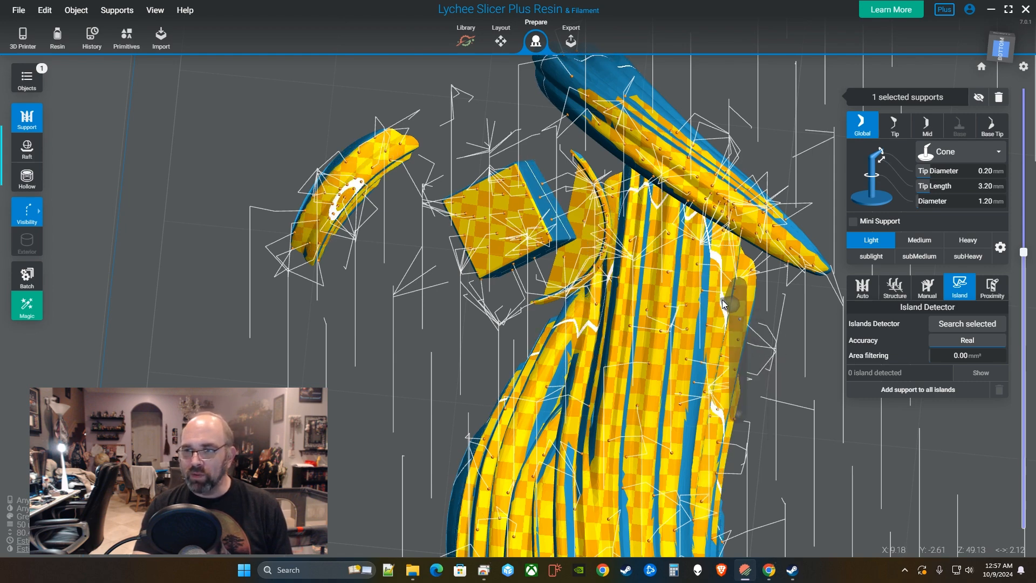
Raise the layer cut, orbit to a low rear view and select a mini support on the horn curl.
right_click_drag(773, 318, 641, 397)
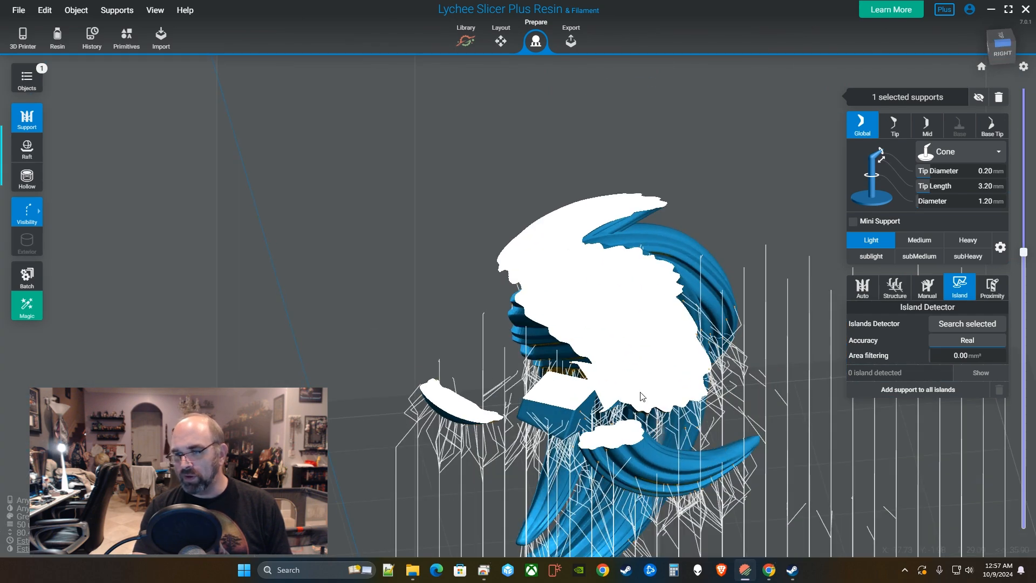
right_click_drag(613, 321, 1014, 355)
mouse_move(1025, 257)
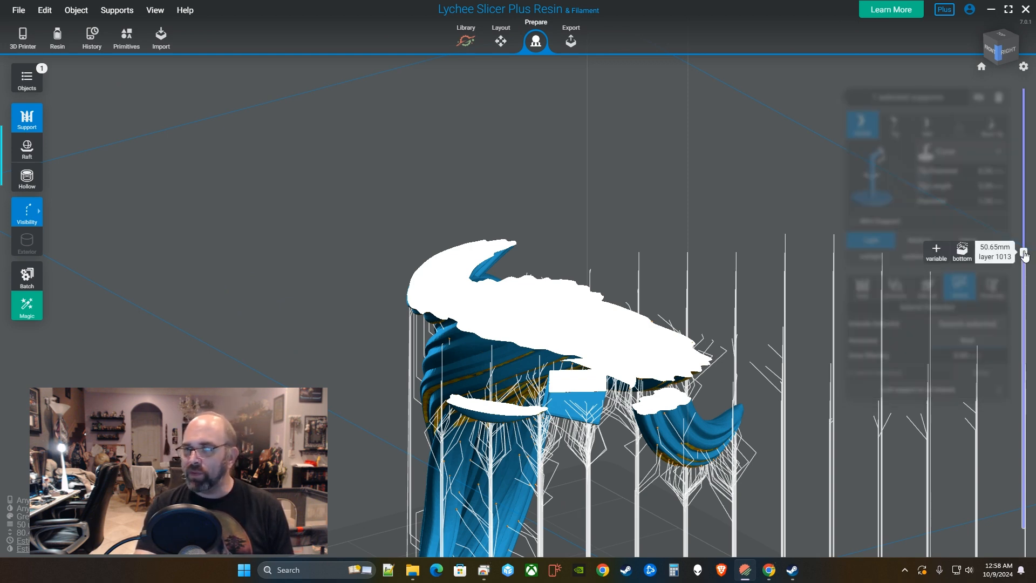
left_click_drag(1032, 258, 1028, 250)
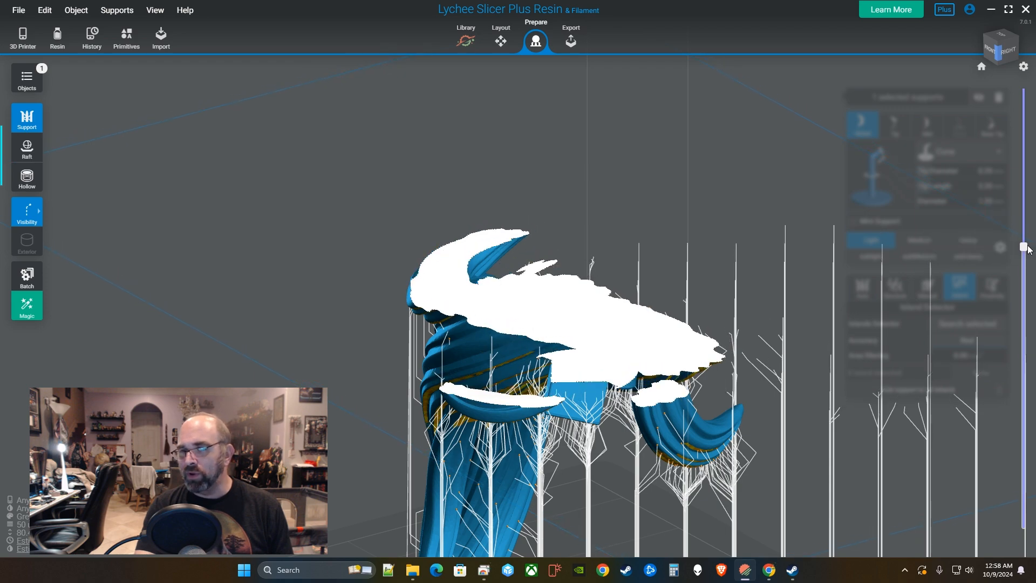
right_click_drag(475, 302, 366, 294)
right_click_drag(775, 313, 674, 302)
right_click_drag(732, 323, 675, 305)
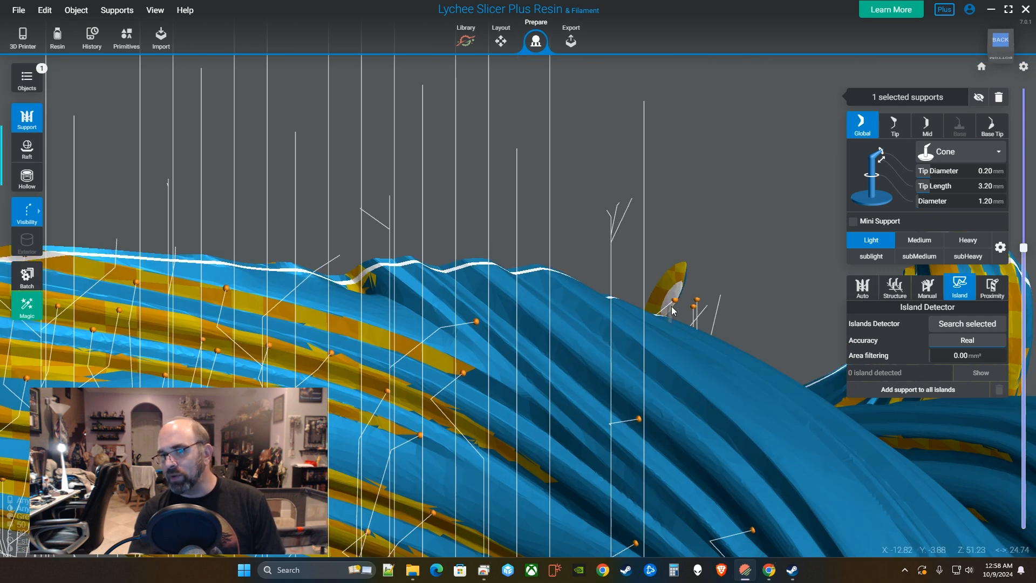
left_click(672, 305)
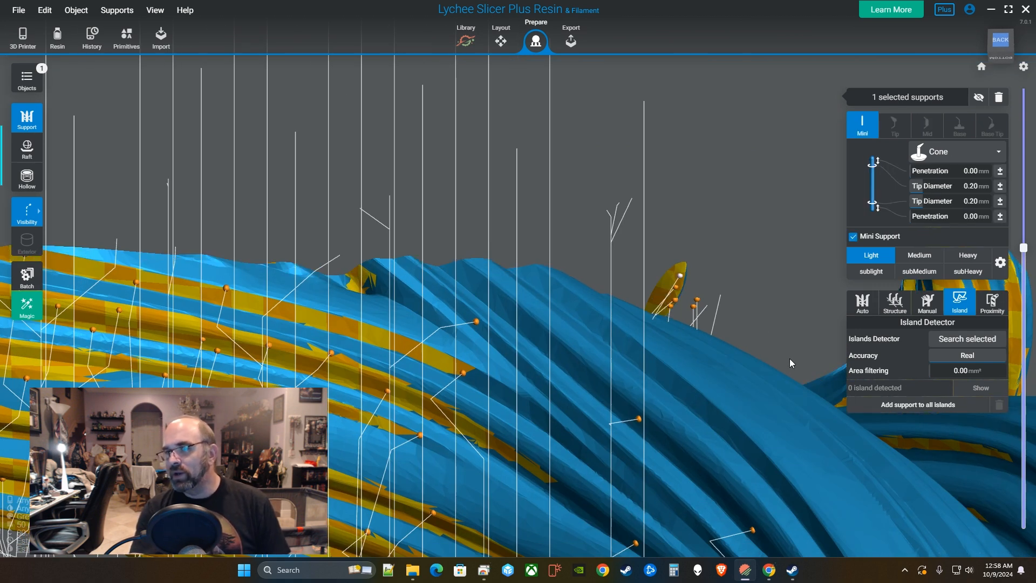
Raise the layer cut further and add ten supports along the first horn curl.
right_click_drag(786, 367, 803, 335)
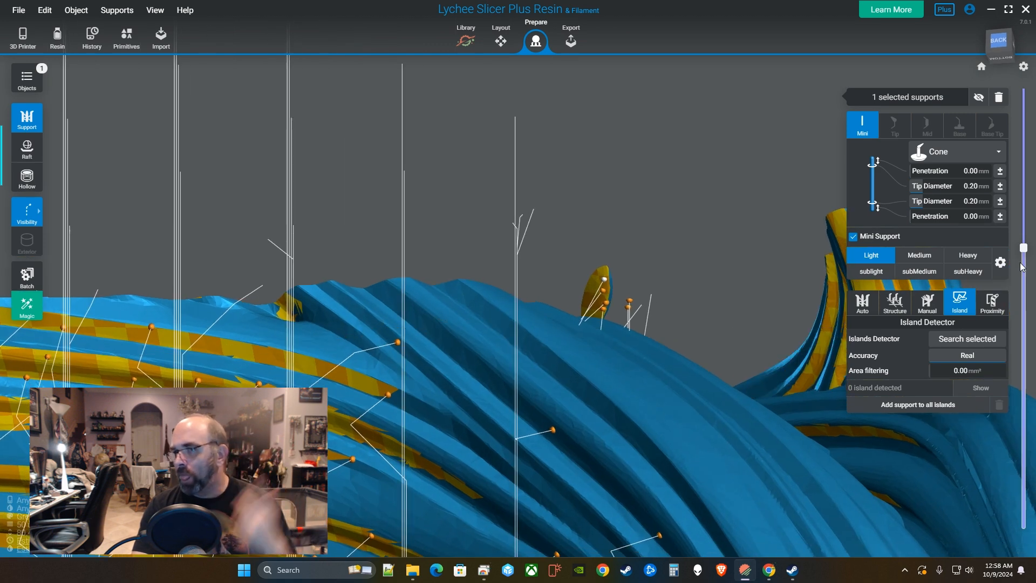
left_click_drag(1023, 250, 1023, 234)
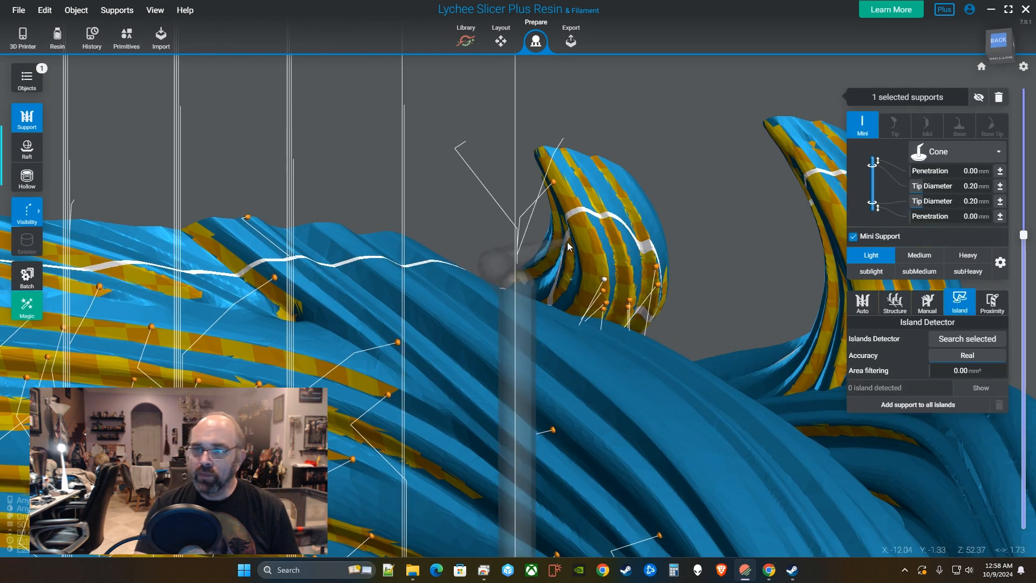
left_click(595, 237)
left_click(576, 205)
left_click(566, 186)
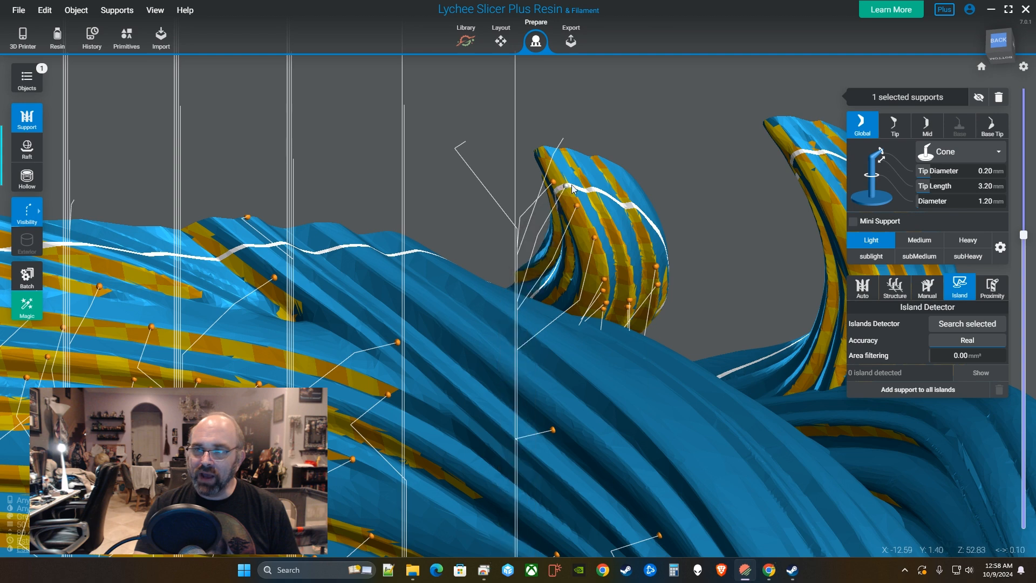
left_click(593, 182)
left_click(593, 198)
left_click(608, 218)
left_click(619, 233)
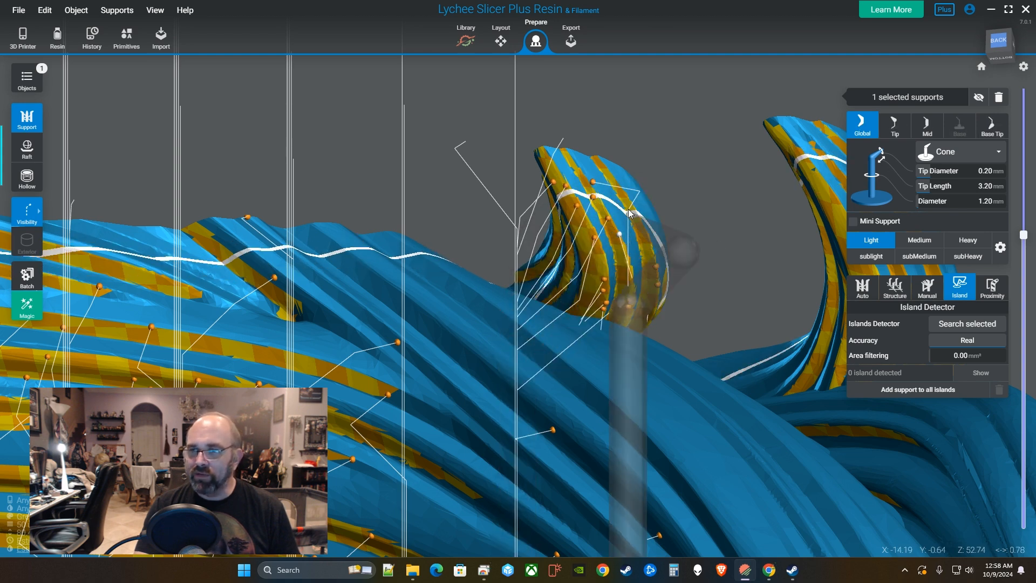
left_click(616, 190)
left_click(634, 216)
left_click(644, 229)
scroll(718, 316, "down", 2)
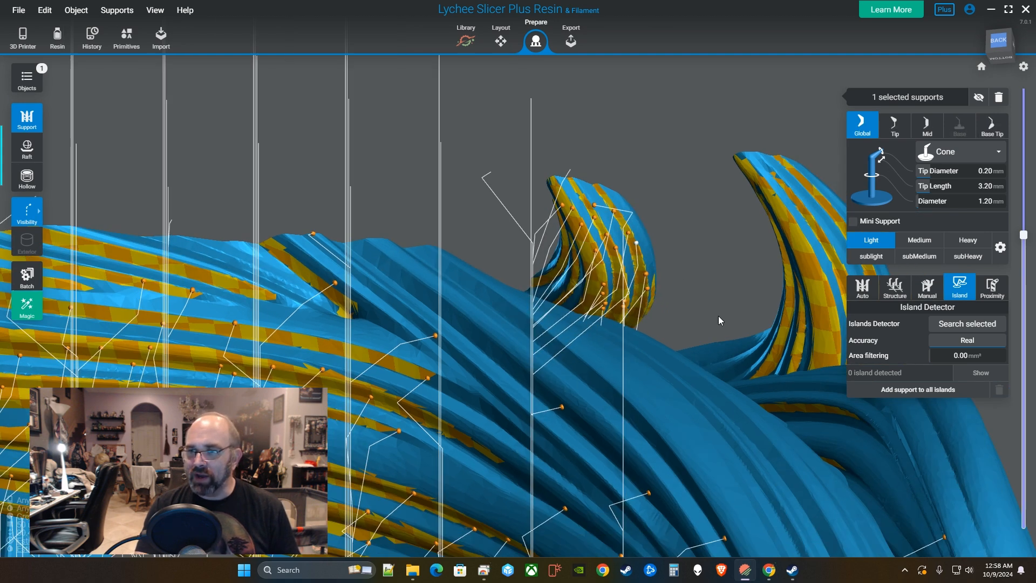
scroll(718, 320, "down", 1)
Add four supports along the right horn's inner edge.
right_click_drag(788, 316, 686, 368)
left_click(673, 363)
left_click(655, 339)
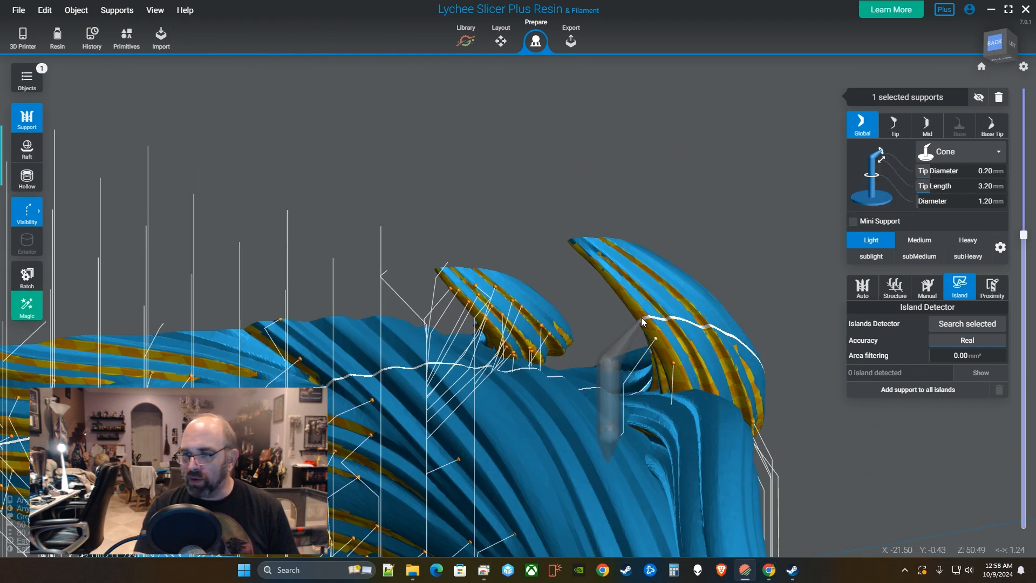
left_click(640, 314)
left_click(617, 293)
right_click_drag(594, 261, 488, 368)
right_click(440, 416)
right_click_drag(441, 416, 488, 253)
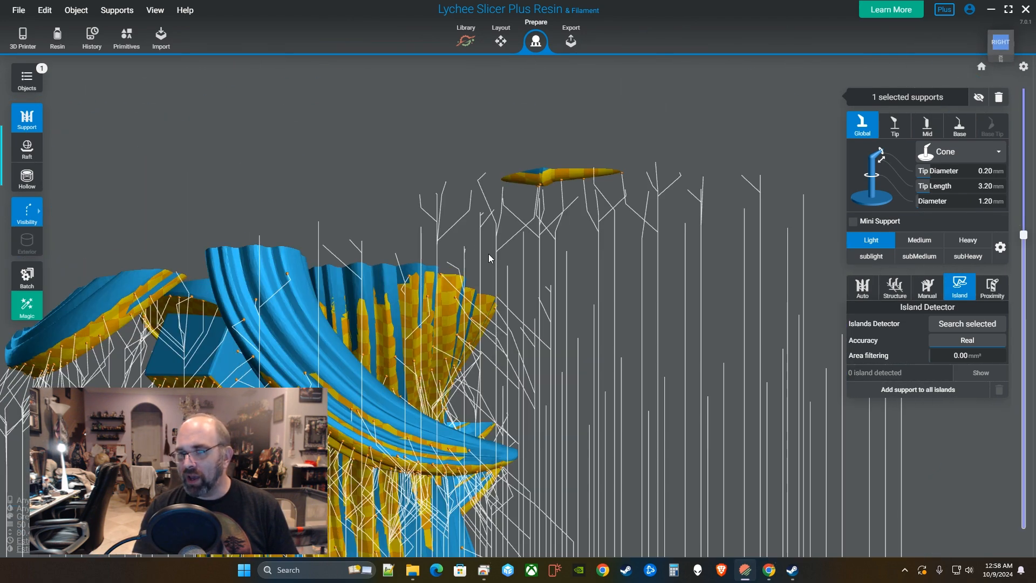
Move a support tip onto the underside of the floating blade.
scroll(552, 219, "up", 2)
right_click_drag(552, 219, 514, 145)
middle_click_drag(514, 146, 561, 314)
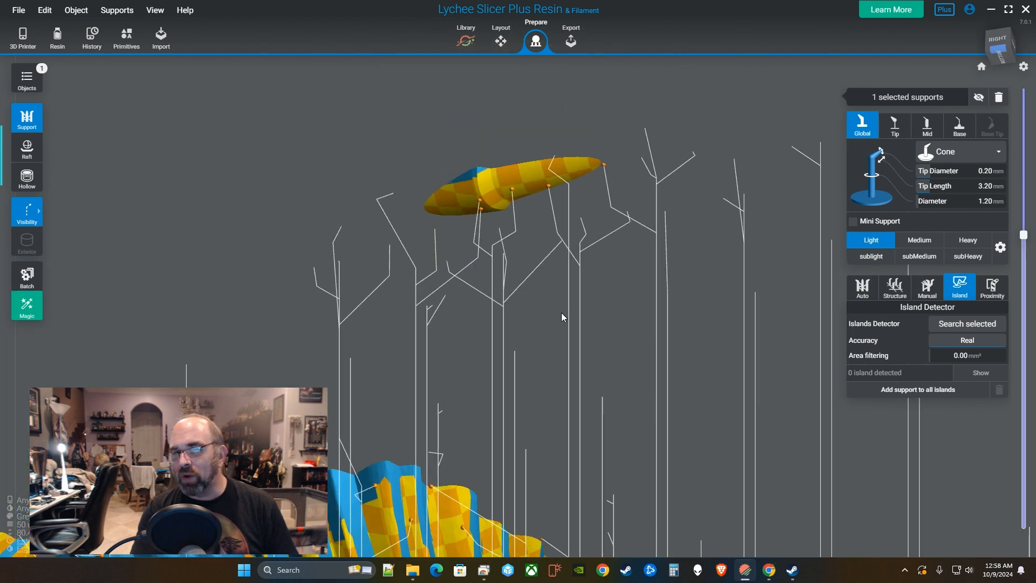
scroll(561, 314, "up", 2)
left_click_drag(449, 188, 577, 131)
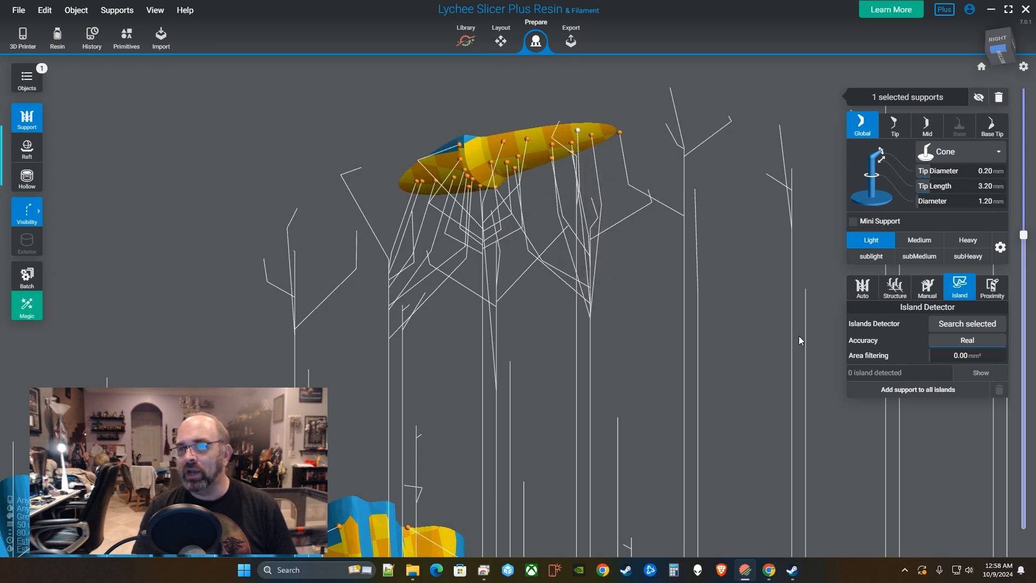
Add three supports under the small pebble and one under the upper-right pebble, checking layers up to 58.38mm.
left_click_drag(1025, 234, 1028, 229)
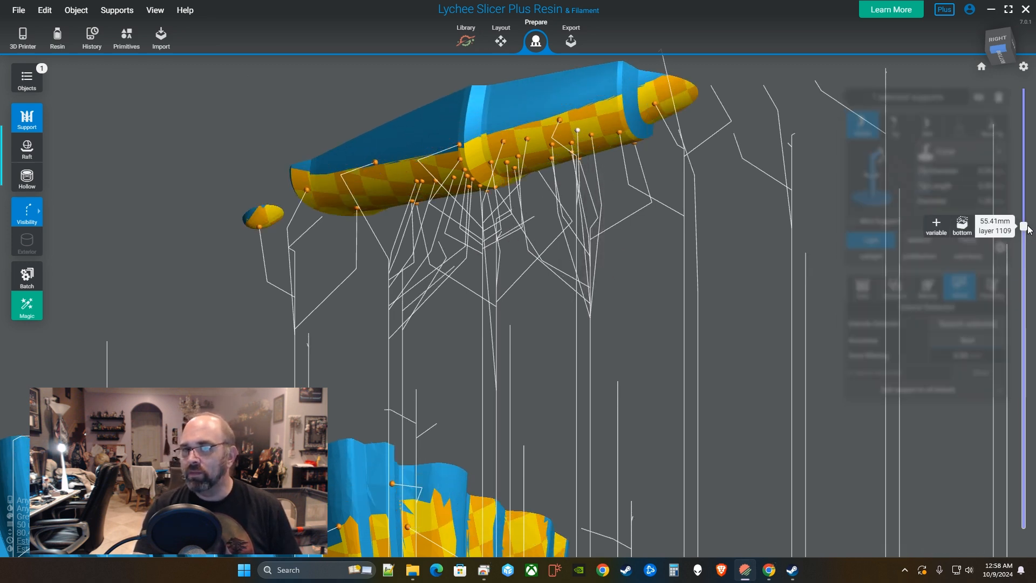
left_click(254, 227)
left_click(266, 224)
left_click(278, 219)
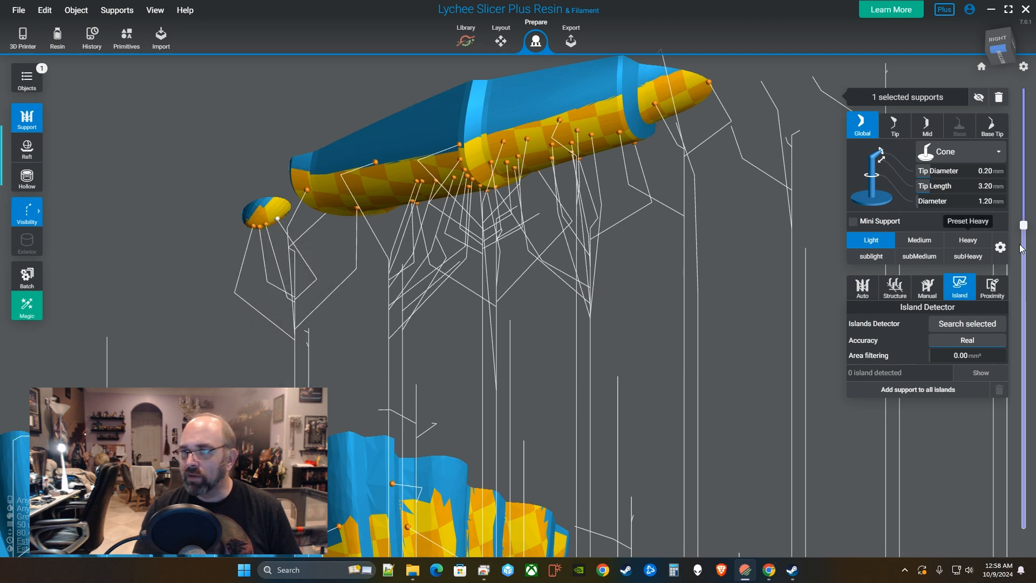
left_click_drag(1024, 226, 1024, 219)
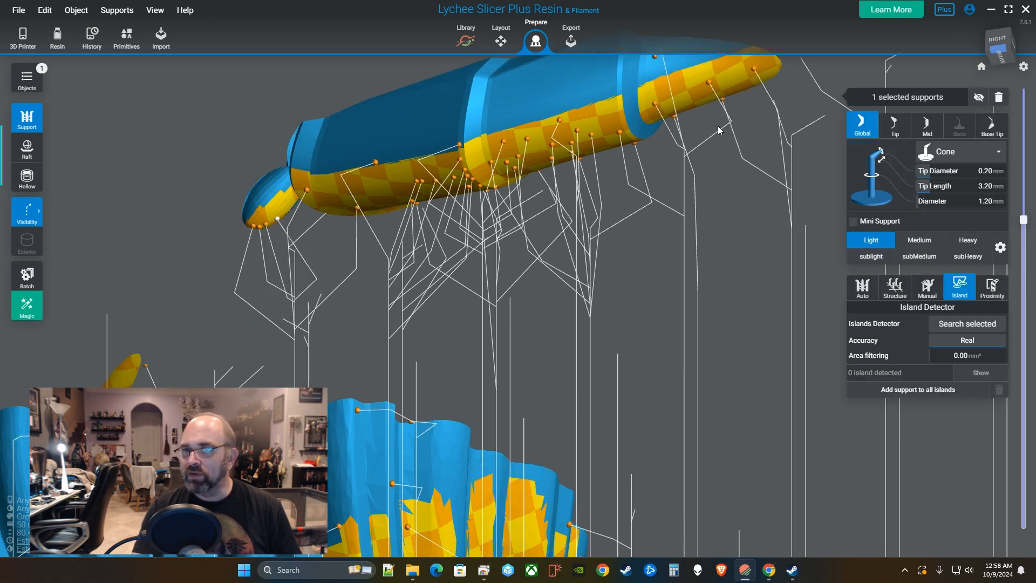
left_click(737, 87)
scroll(719, 240, "down", 4)
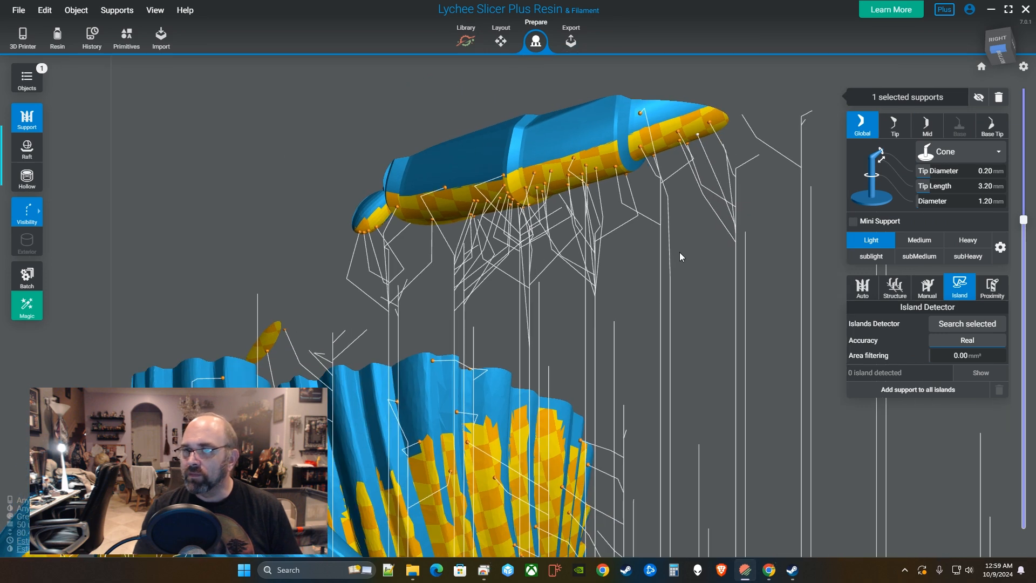
left_click_drag(679, 251, 768, 329)
left_click_drag(1020, 222, 1029, 210)
left_click_drag(578, 289, 550, 336)
left_click_drag(1024, 214, 1025, 229)
left_click_drag(817, 280, 565, 234)
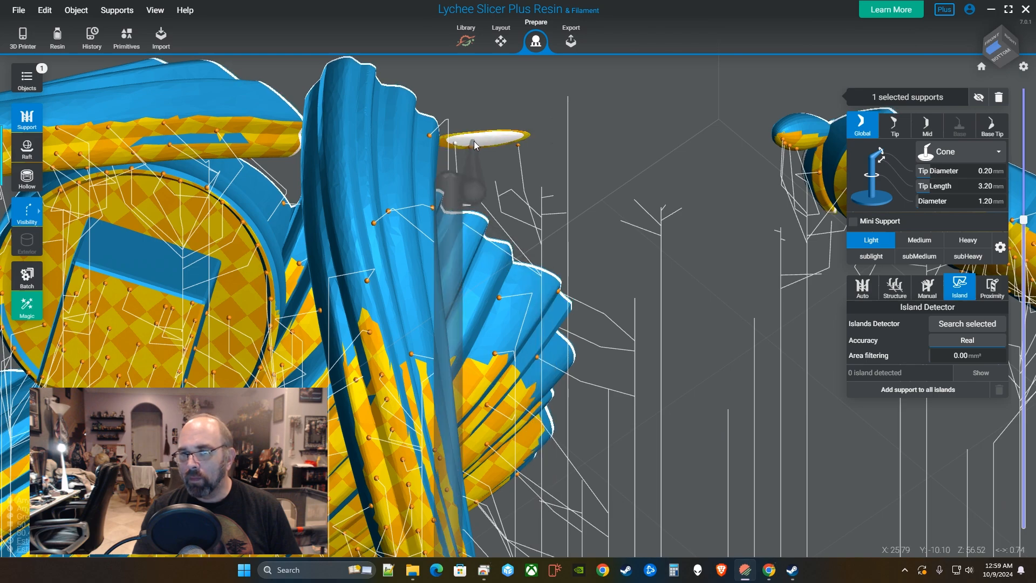
Add two supports under the small disc and two under the small yellow part.
left_click(488, 140)
left_click(505, 138)
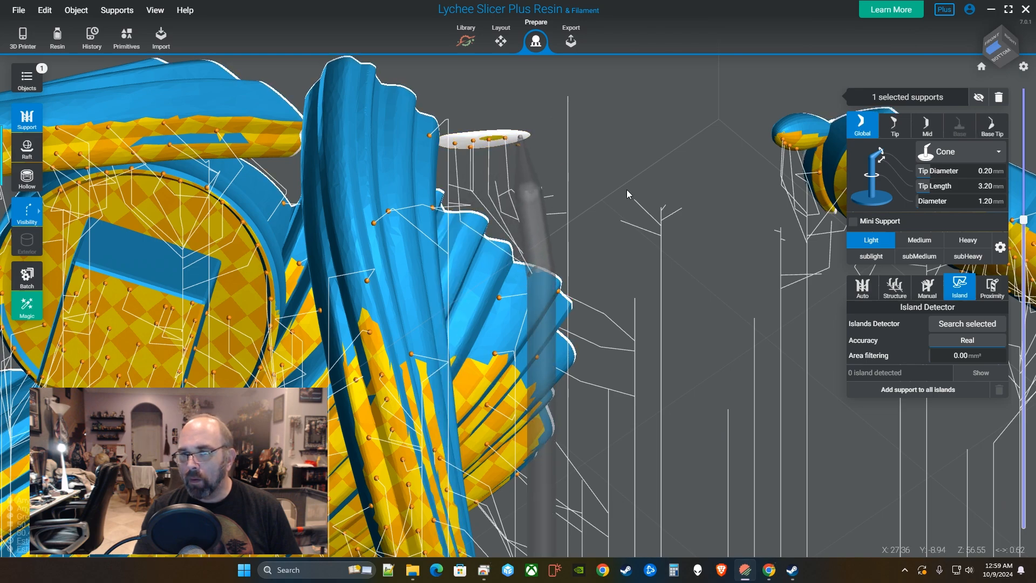
left_click_drag(626, 190, 815, 362)
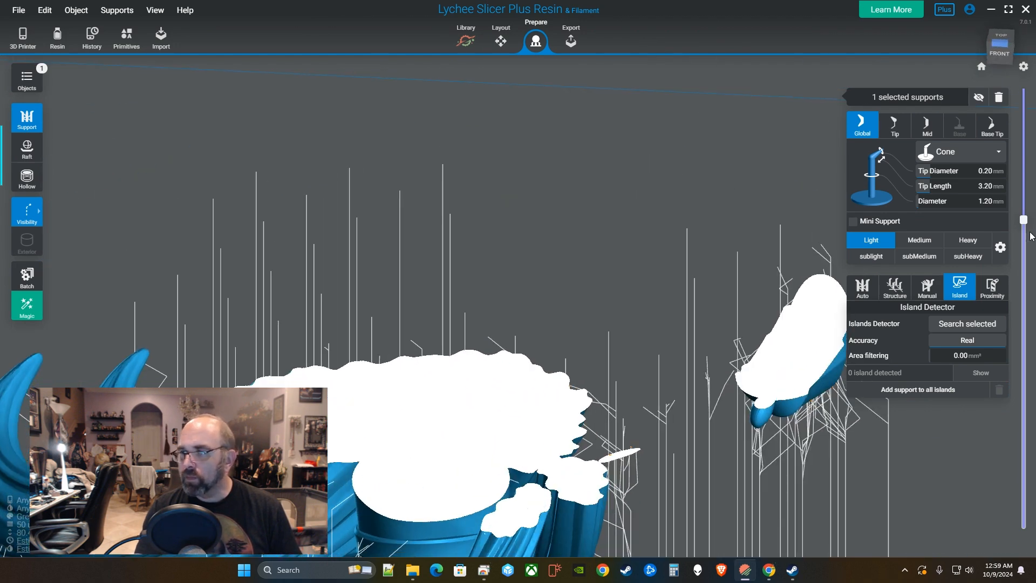
left_click_drag(1032, 237, 1034, 204)
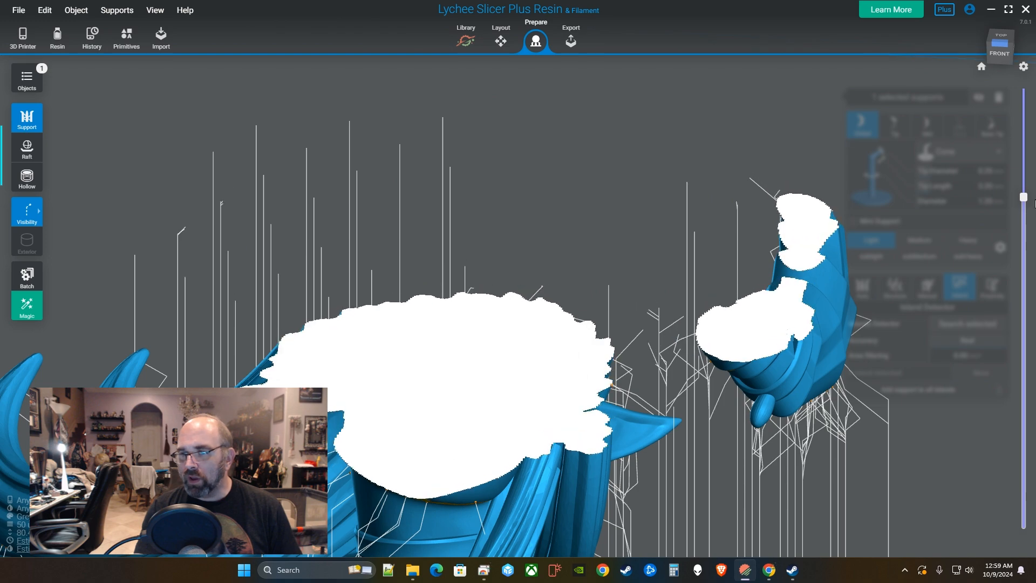
left_click_drag(777, 294, 678, 227)
scroll(690, 261, "up", 5)
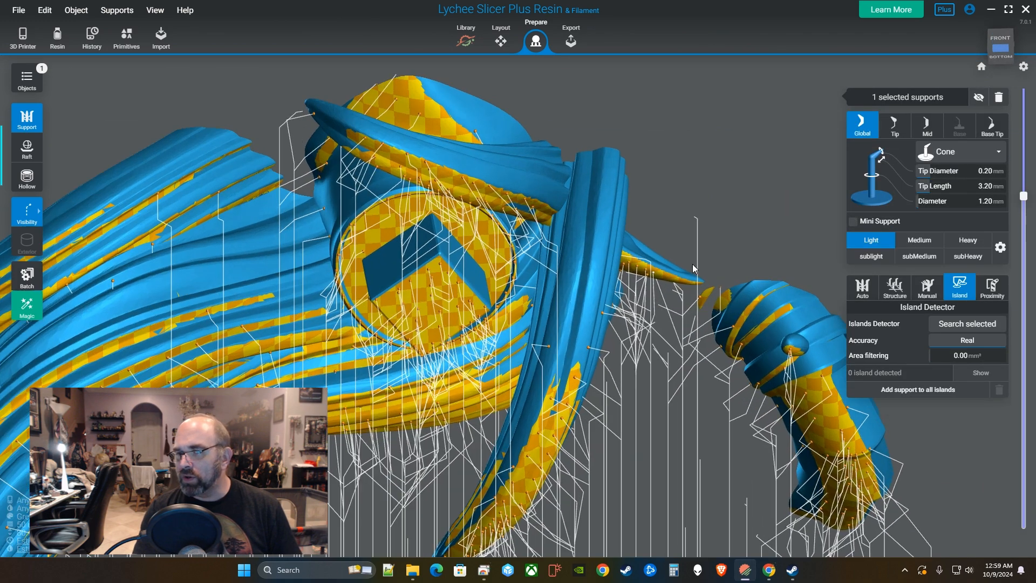
left_click_drag(661, 321, 652, 221)
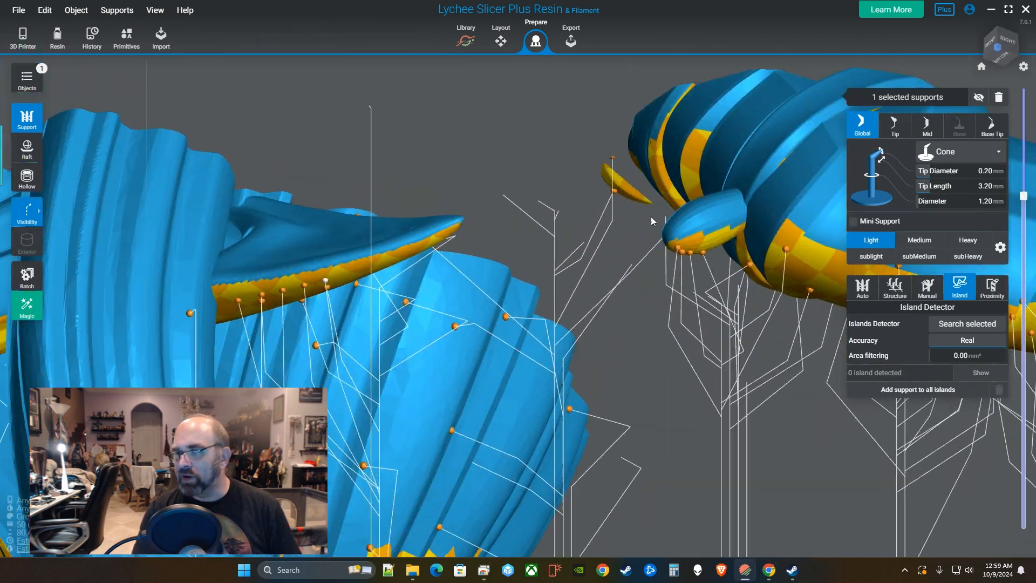
left_click(625, 189)
left_click(610, 185)
scroll(719, 303, "down", 5)
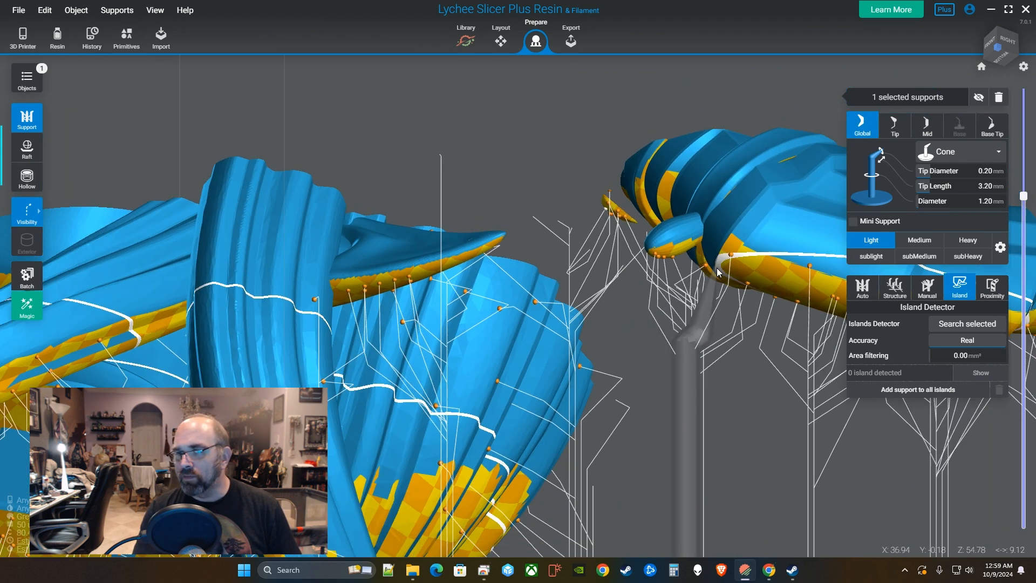
left_click_drag(720, 315, 729, 350)
Raise the layer cut past 63.34mm and place a mini support under the hair overhang.
left_click_drag(1025, 197, 1027, 179)
left_click_drag(576, 240, 635, 192)
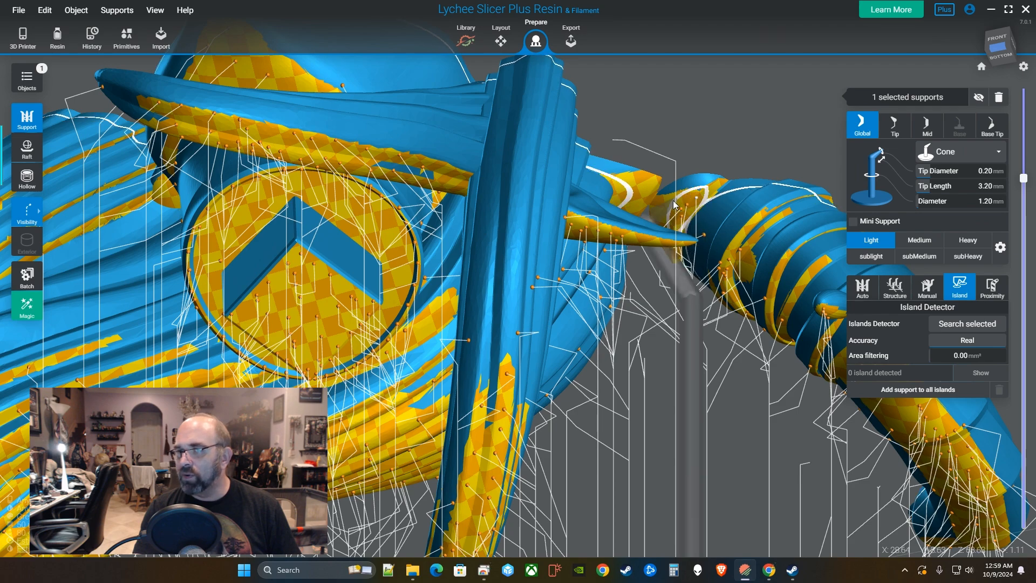
left_click_drag(661, 205, 583, 266)
left_click(563, 258)
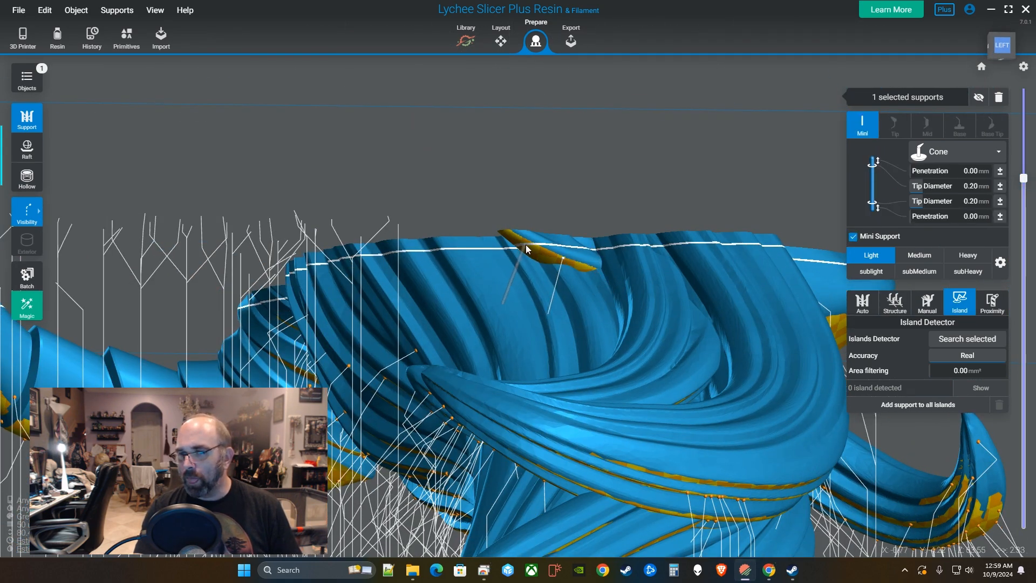
right_click_drag(548, 252, 501, 318)
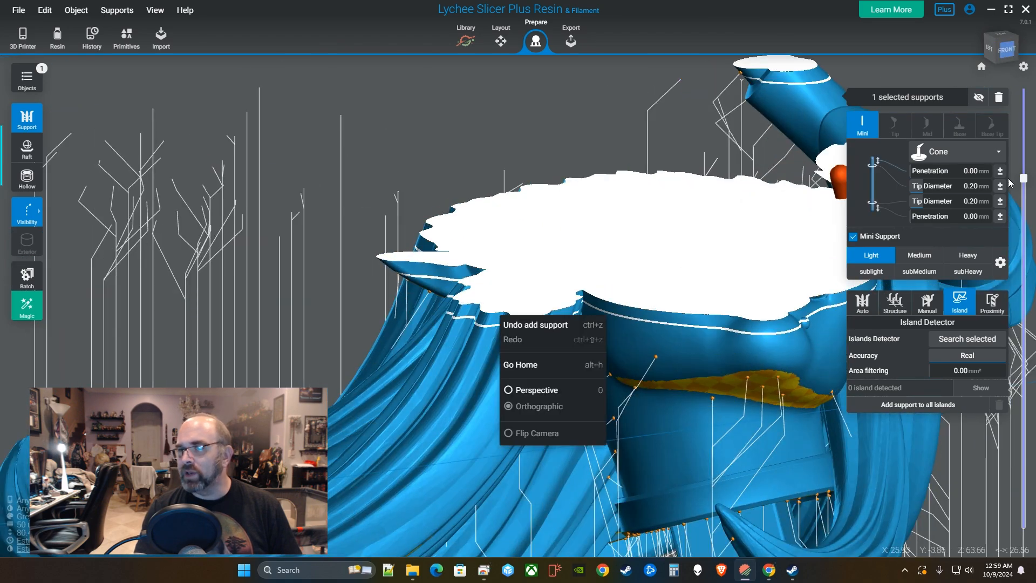
left_click_drag(1023, 178, 1023, 174)
right_click_drag(435, 281, 529, 219)
Switch to standard-size supports and add nine supports along the floating yellow hair strand.
left_click(498, 188)
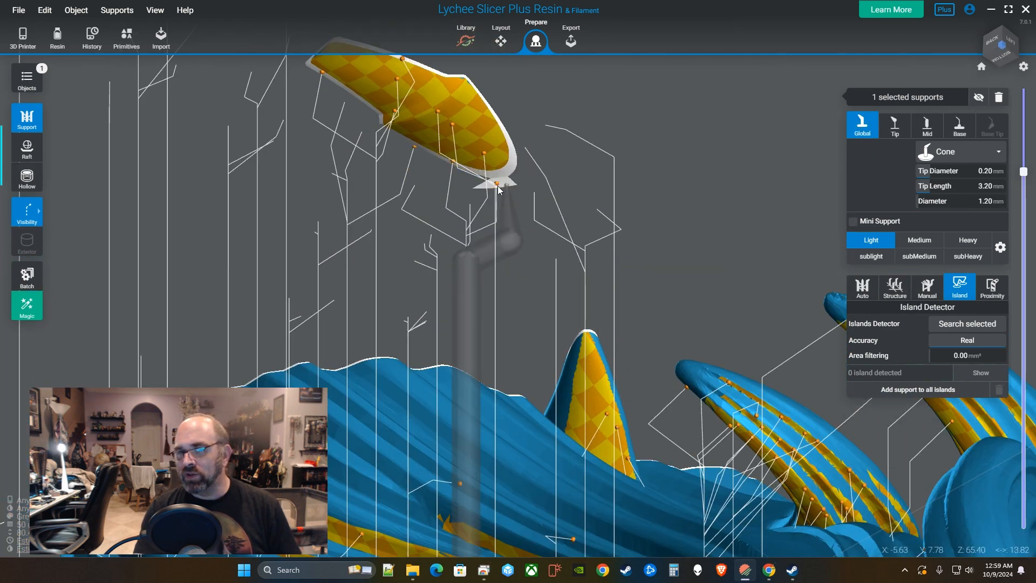
left_click(489, 188)
left_click(494, 157)
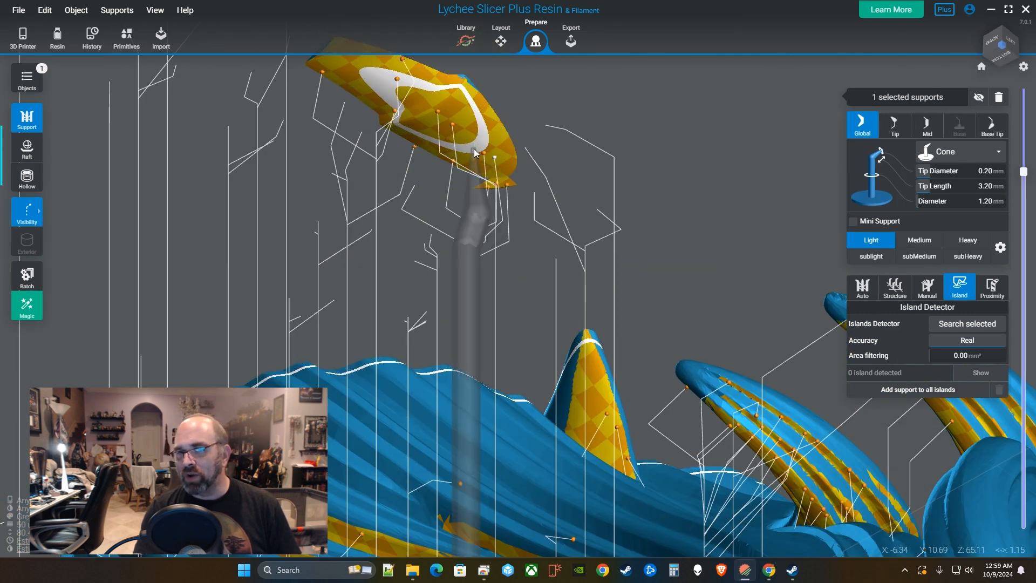
left_click(473, 147)
left_click(441, 124)
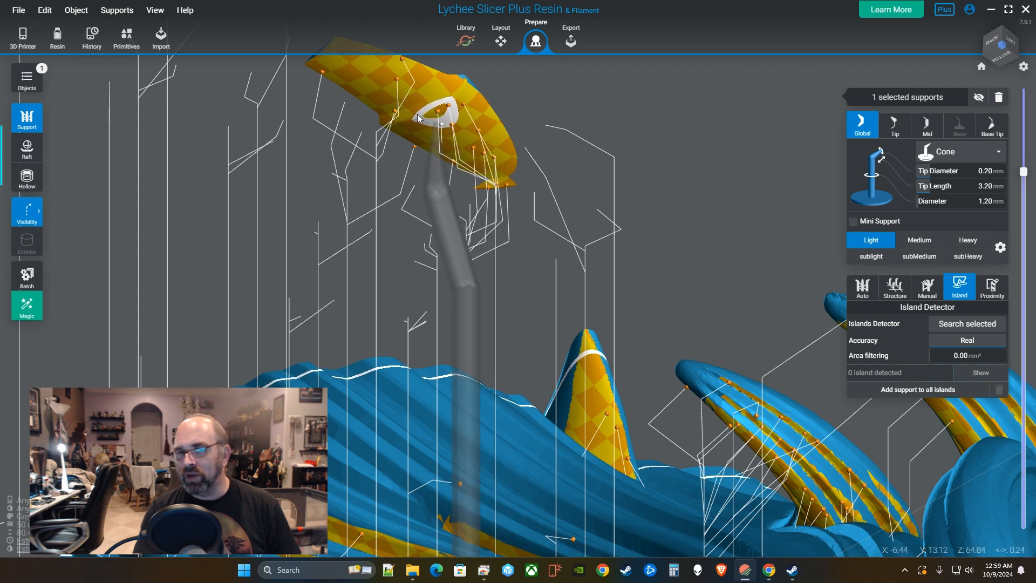
left_click(409, 104)
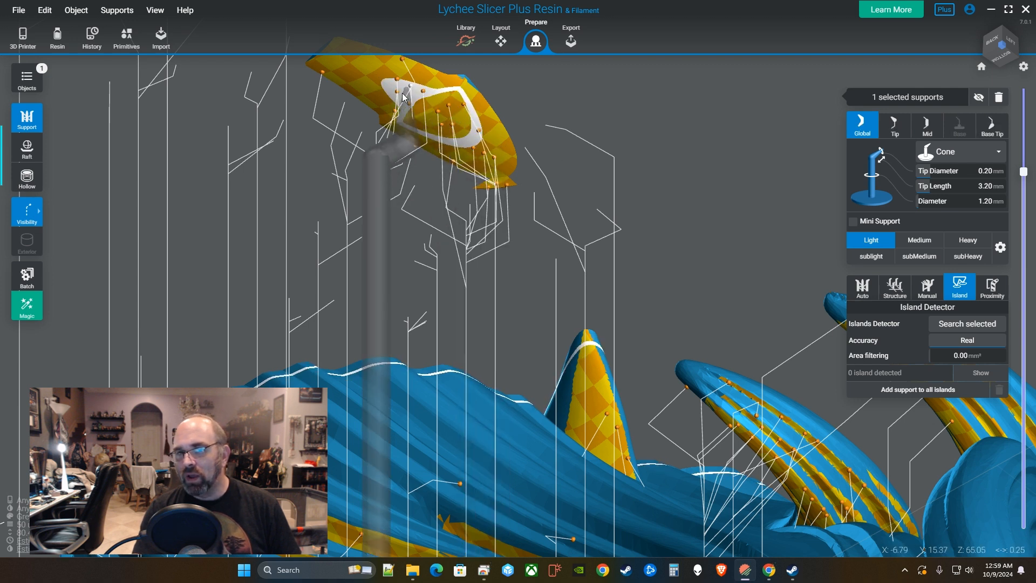
left_click(341, 61)
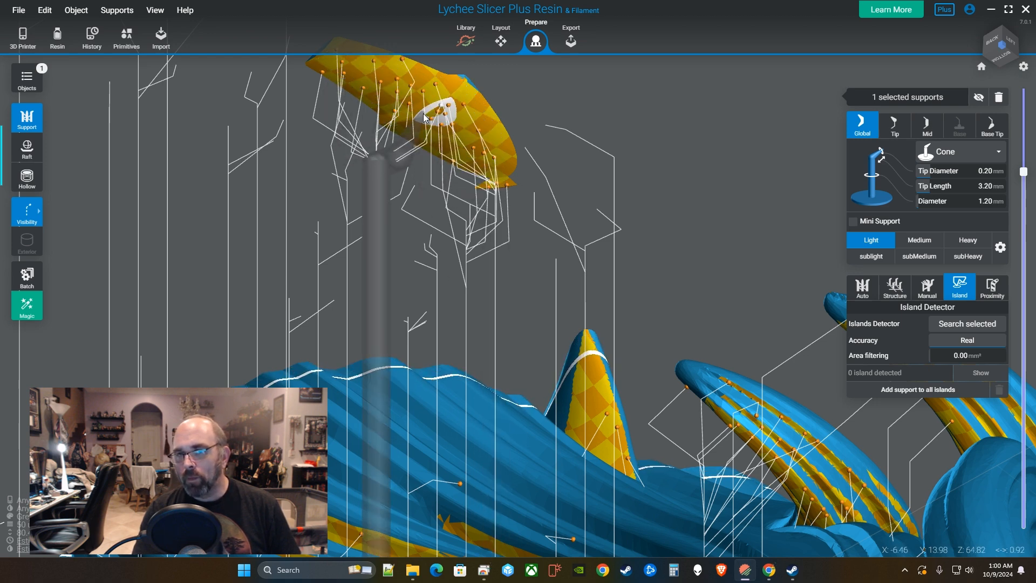
left_click(423, 114)
left_click(431, 112)
left_click(426, 134)
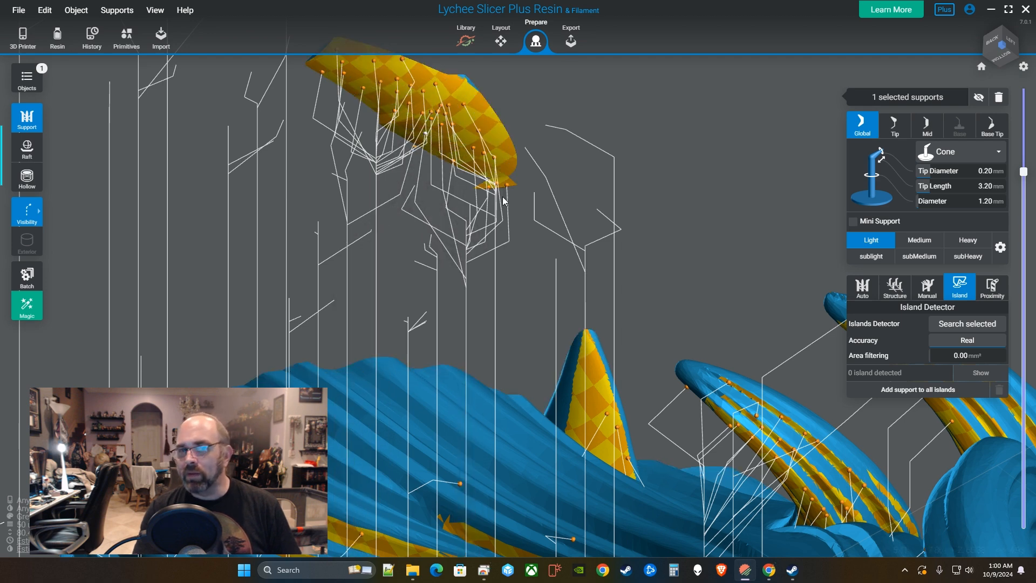
Add one more support on the strand and raise the layer cut to a higher slice.
scroll(505, 200, "down", 3)
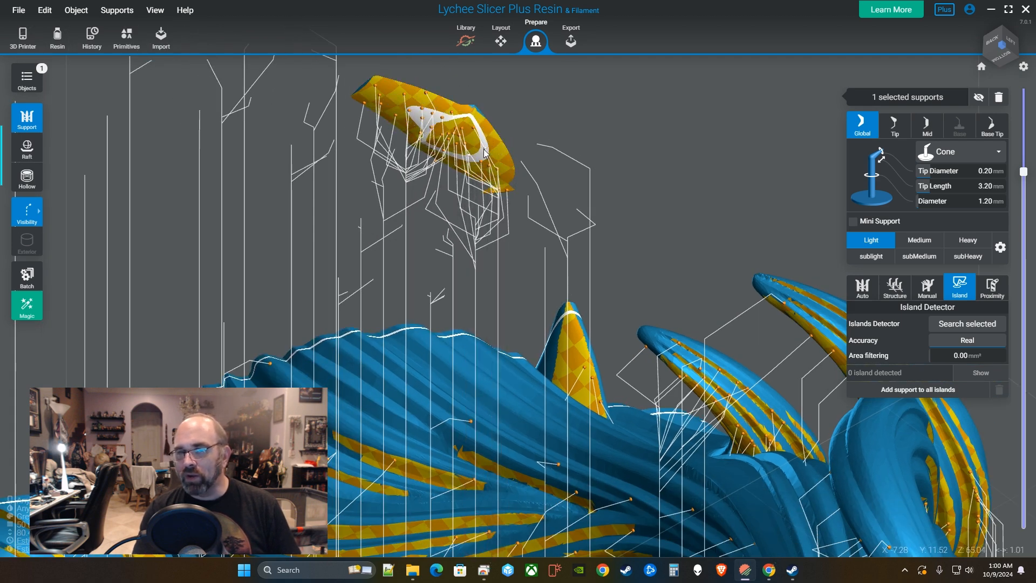
scroll(484, 150, "up", 3)
left_click(465, 157)
right_click_drag(465, 157, 561, 330)
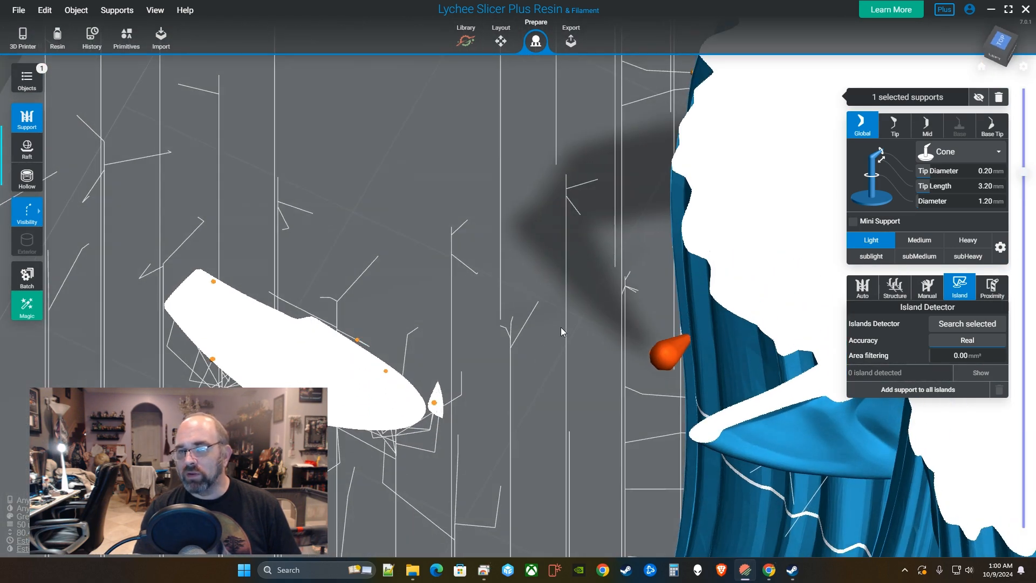
middle_click_drag(561, 327, 721, 327)
left_click_drag(1024, 175, 1024, 169)
right_click_drag(725, 313, 691, 316)
Add a support under the small detached piece and raise the layer cut.
left_click(693, 318)
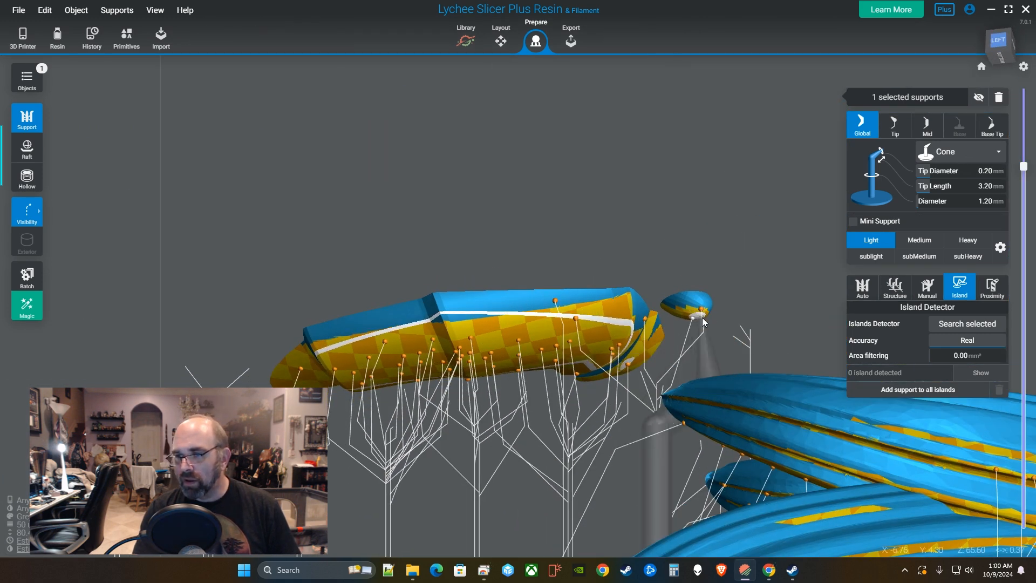
mouse_move(1025, 171)
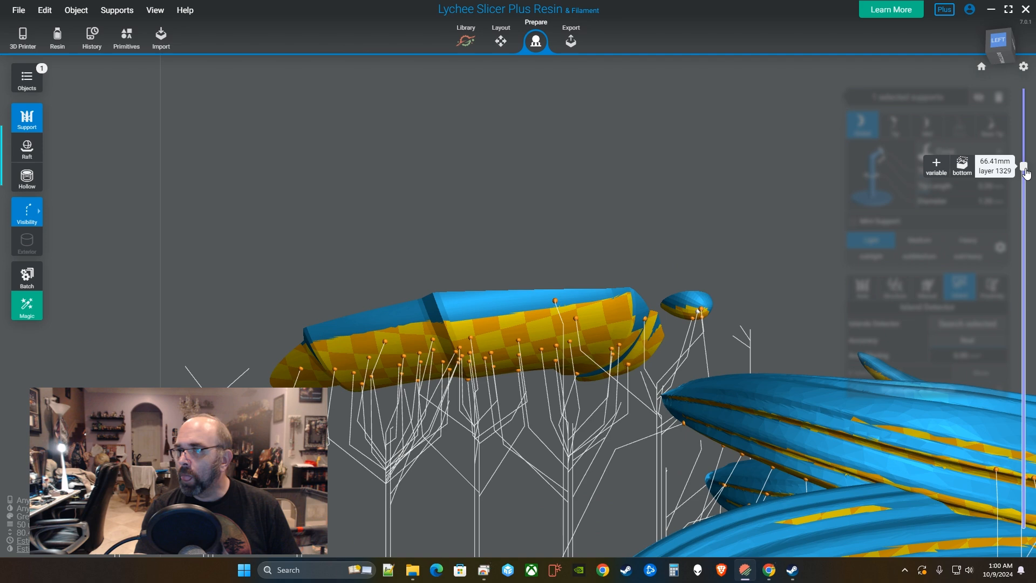
left_click_drag(1025, 166, 1026, 149)
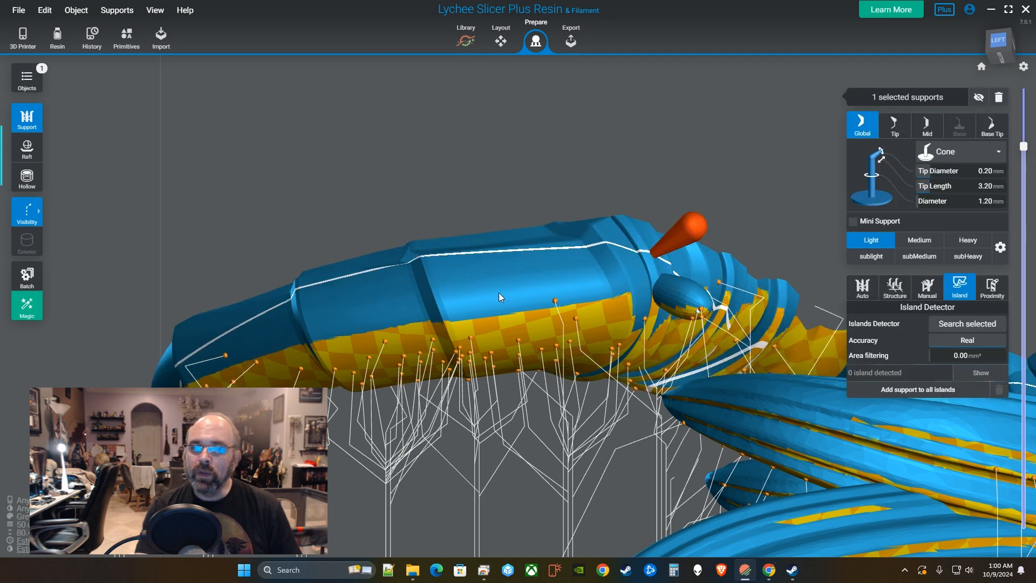
right_click_drag(499, 294, 293, 290)
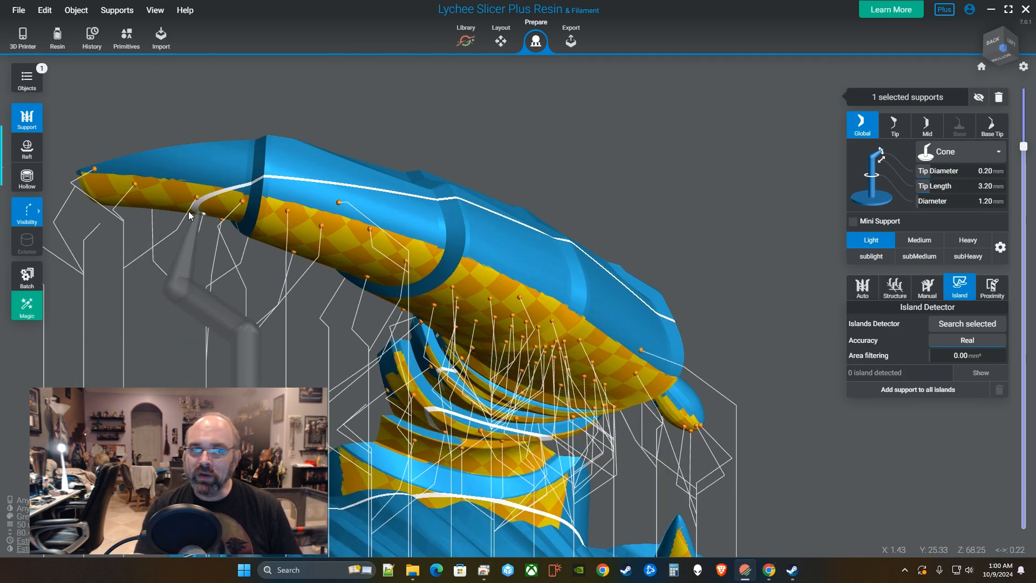
right_click_drag(216, 237, 643, 329)
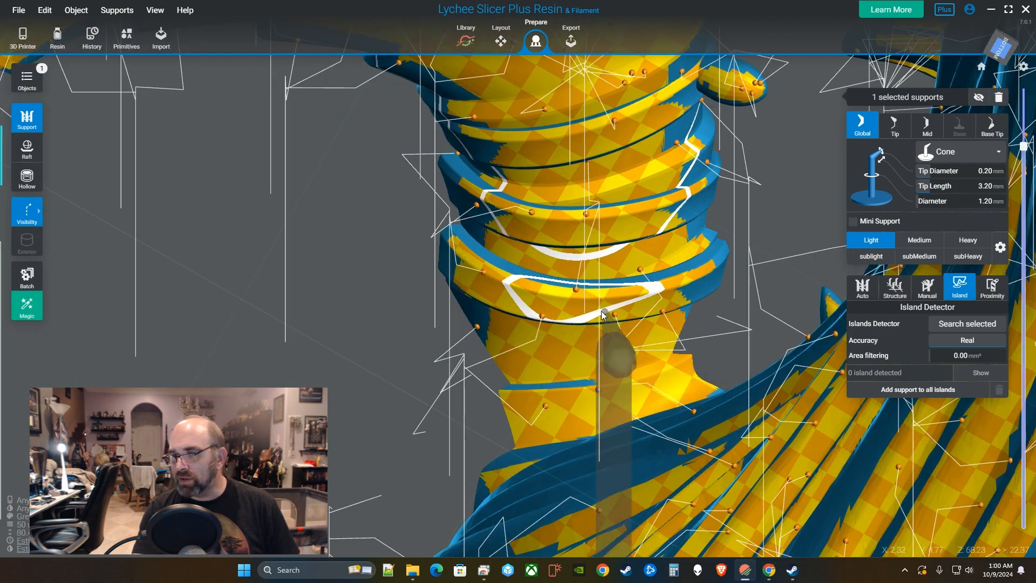
Support the ringed horn sections: two on the lower ring, two on the next, three on the upper.
left_click(552, 293)
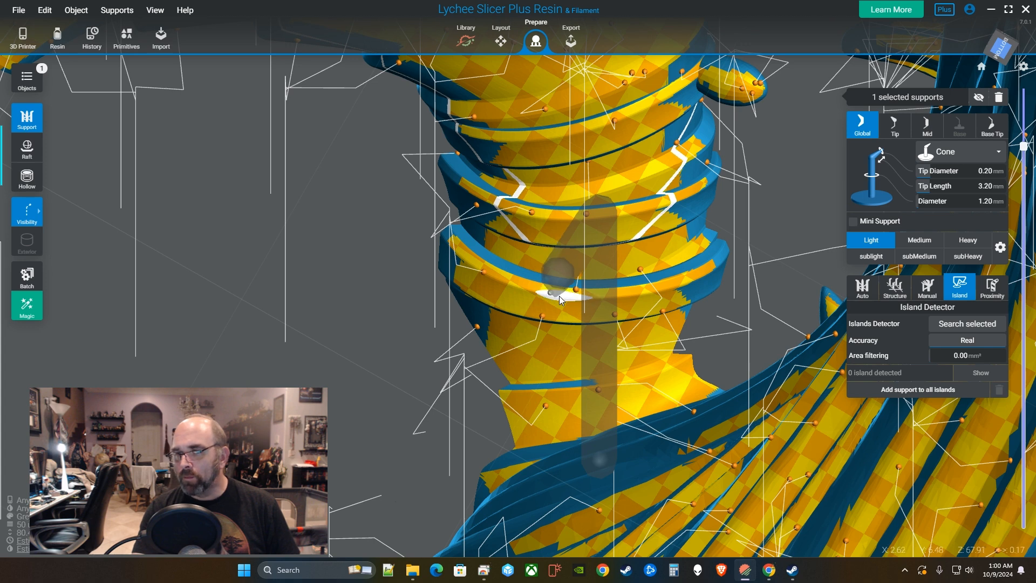
left_click(574, 299)
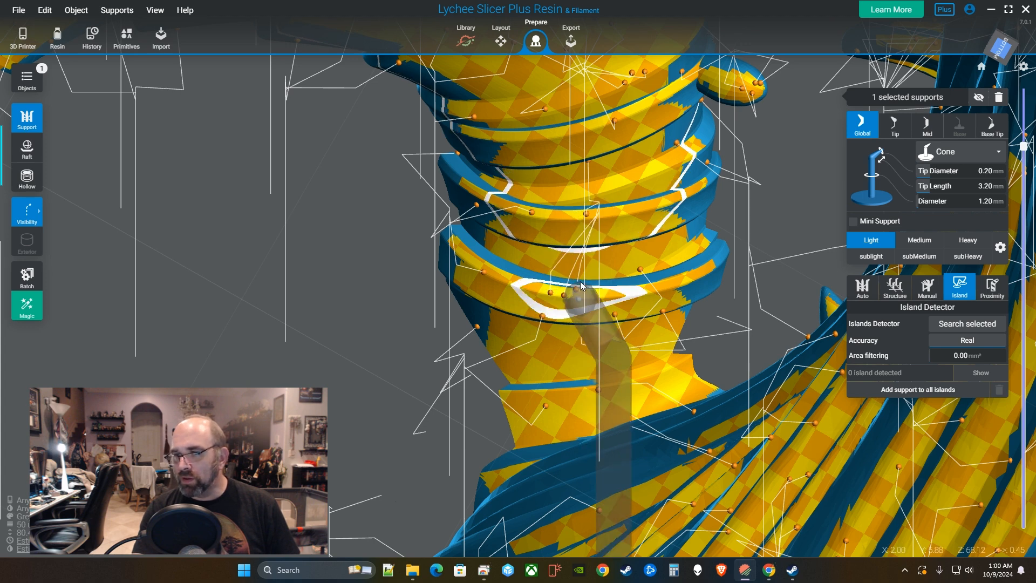
left_click(575, 214)
left_click(598, 214)
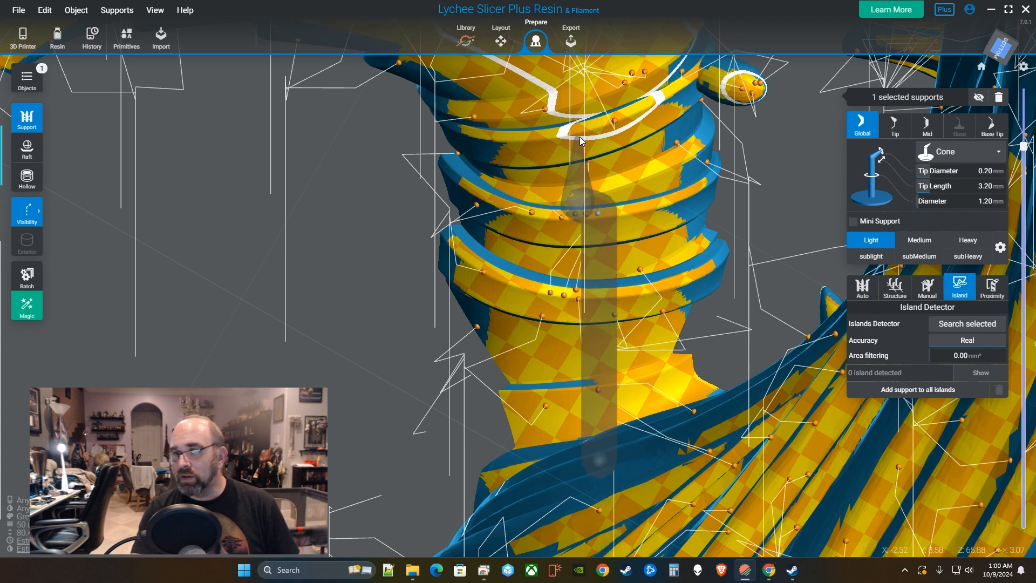
left_click(613, 120)
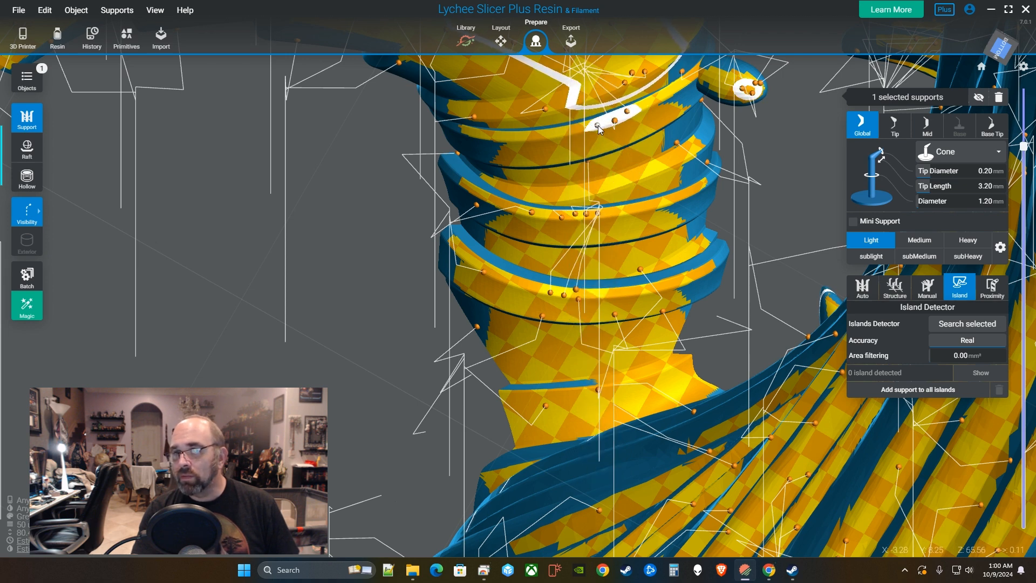
left_click(607, 123)
scroll(638, 210, "down", 6)
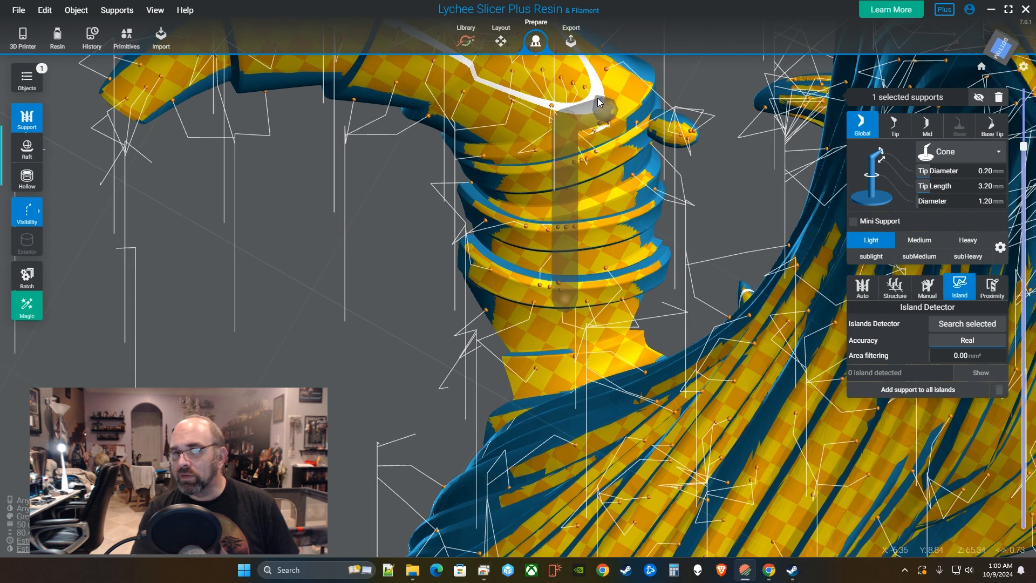
left_click(618, 116)
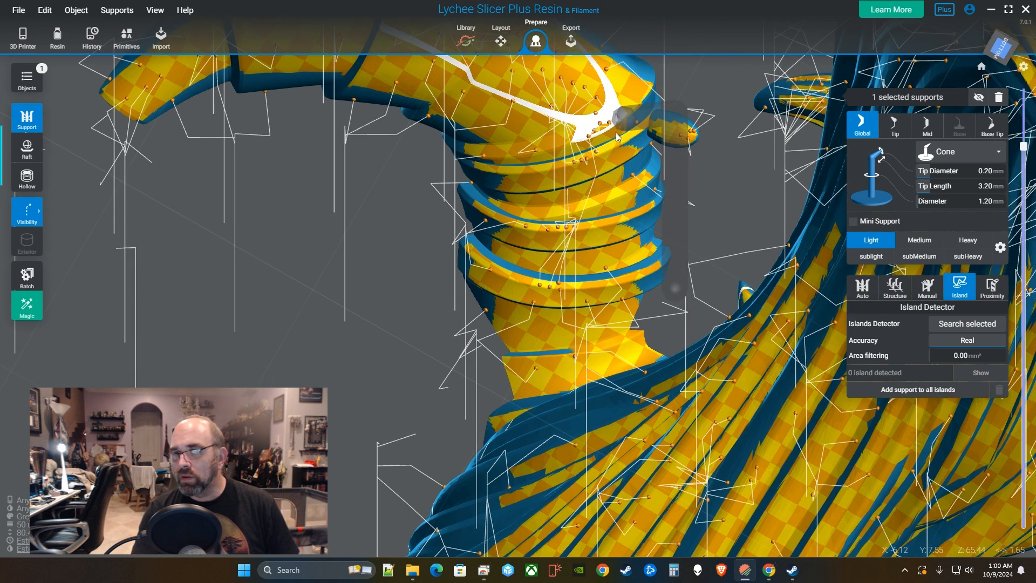
scroll(647, 206, "down", 3)
right_click_drag(650, 208, 585, 223)
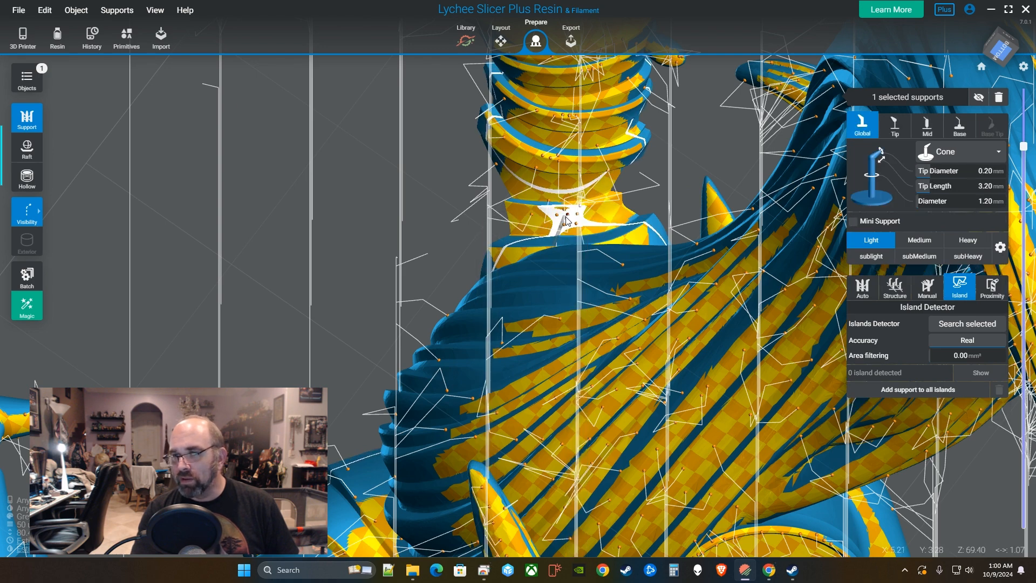
Add three supports along the horn.
scroll(599, 232, "up", 3)
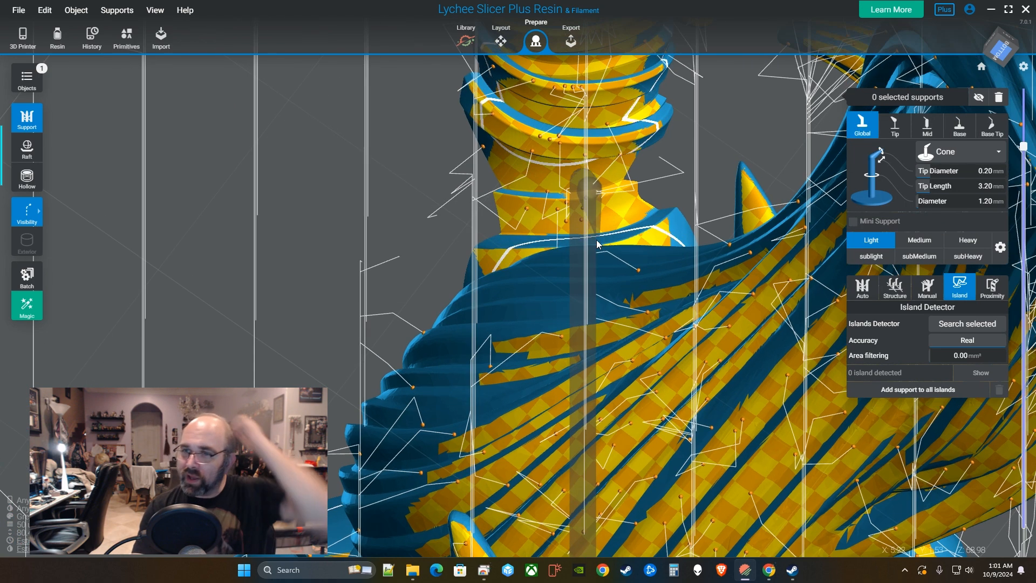
right_click_drag(671, 230, 781, 281)
middle_click_drag(779, 277, 744, 204)
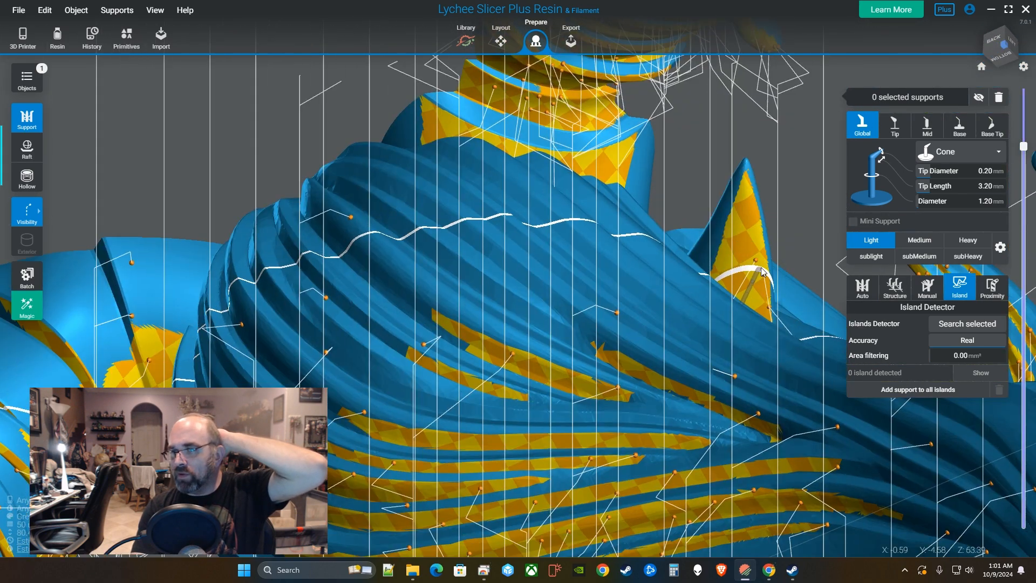
left_click(763, 249)
left_click(760, 231)
left_click(753, 210)
scroll(781, 235, "down", 3)
right_click_drag(781, 236, 640, 314)
scroll(617, 355, "down", 2)
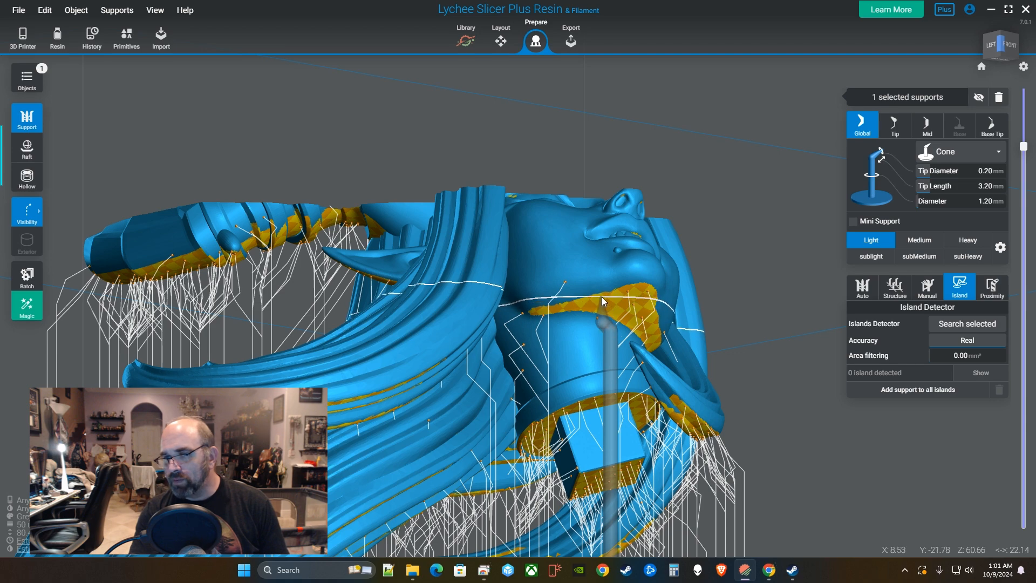
Move one support's contact point onto the collar overhang and raise the layer cut above 70.08mm.
left_click_drag(617, 294, 643, 291)
right_click_drag(643, 291, 542, 319)
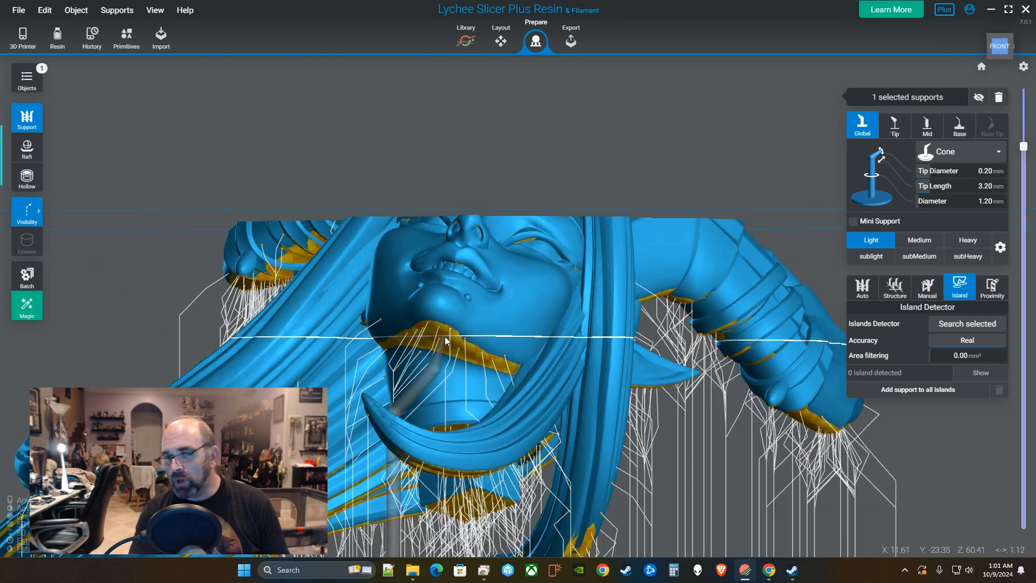
right_click_drag(445, 340, 613, 322)
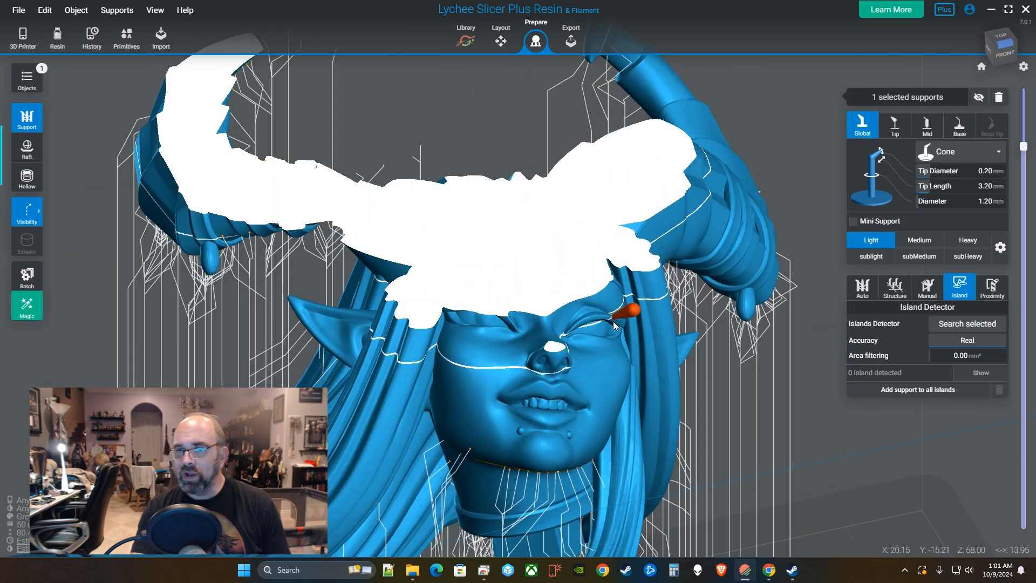
scroll(612, 322, "down", 3)
left_click_drag(1027, 146, 1032, 131)
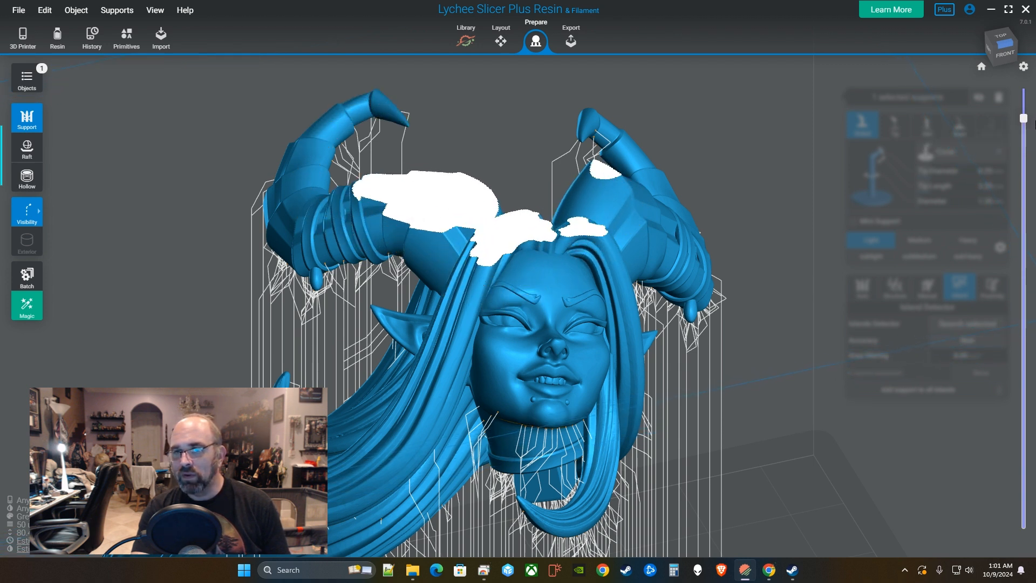
Restore the full uncut model view and add a support at one horn tip.
left_click_drag(1033, 124, 1023, 336)
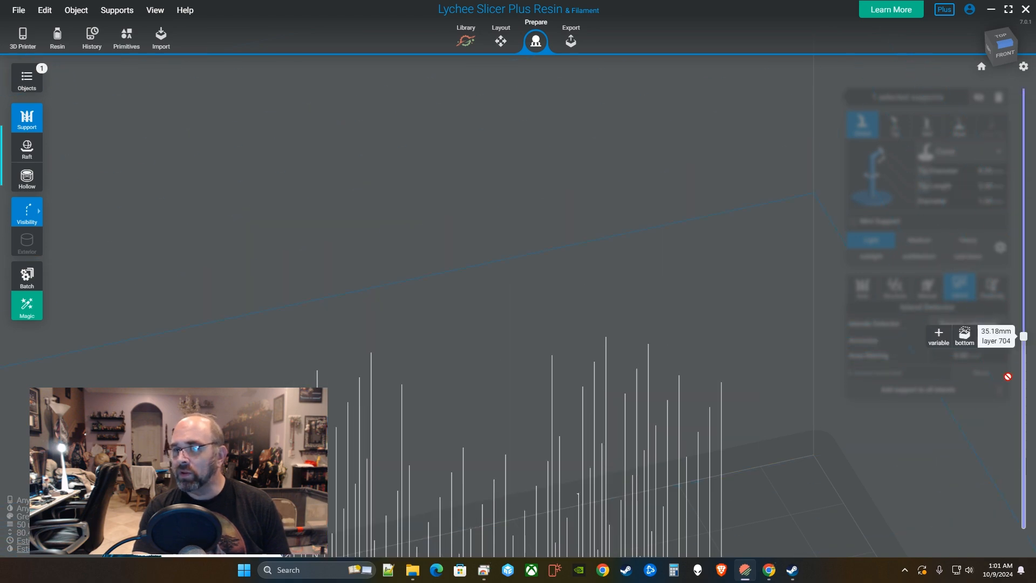
left_click_drag(1008, 377, 1008, 561)
right_click_drag(372, 345, 594, 83)
scroll(579, 153, "up", 4)
middle_click_drag(594, 83, 650, 282)
right_click_drag(650, 282, 688, 270)
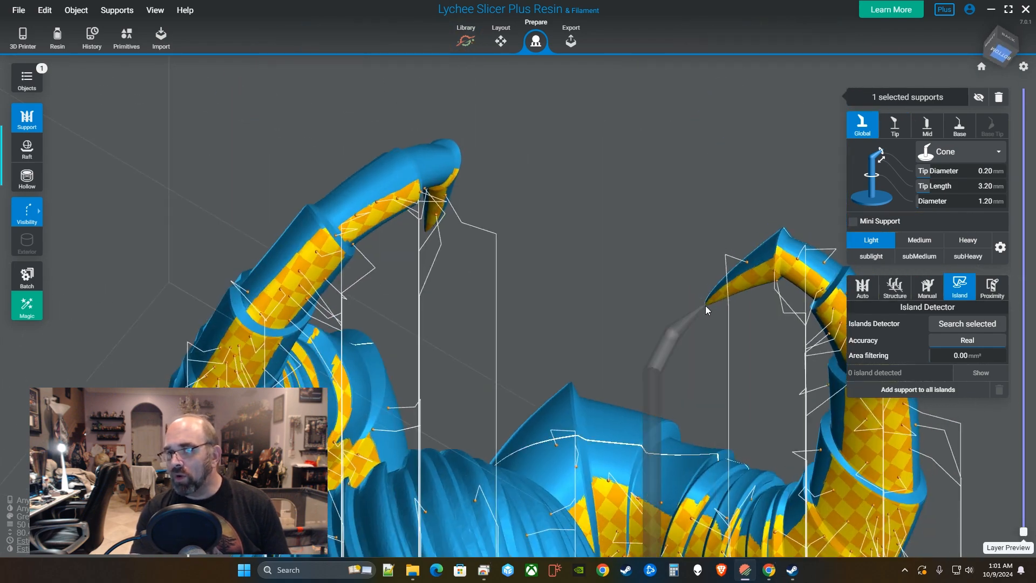
left_click(711, 304)
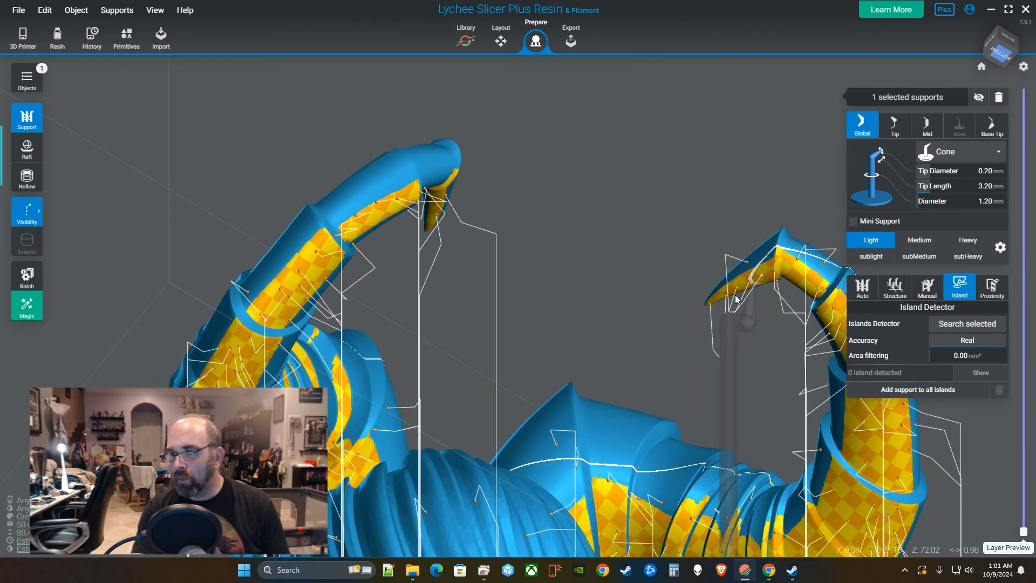
Add a support under the other horn tip and two beneath the horn's bend.
right_click_drag(736, 299, 365, 246)
left_click(339, 289)
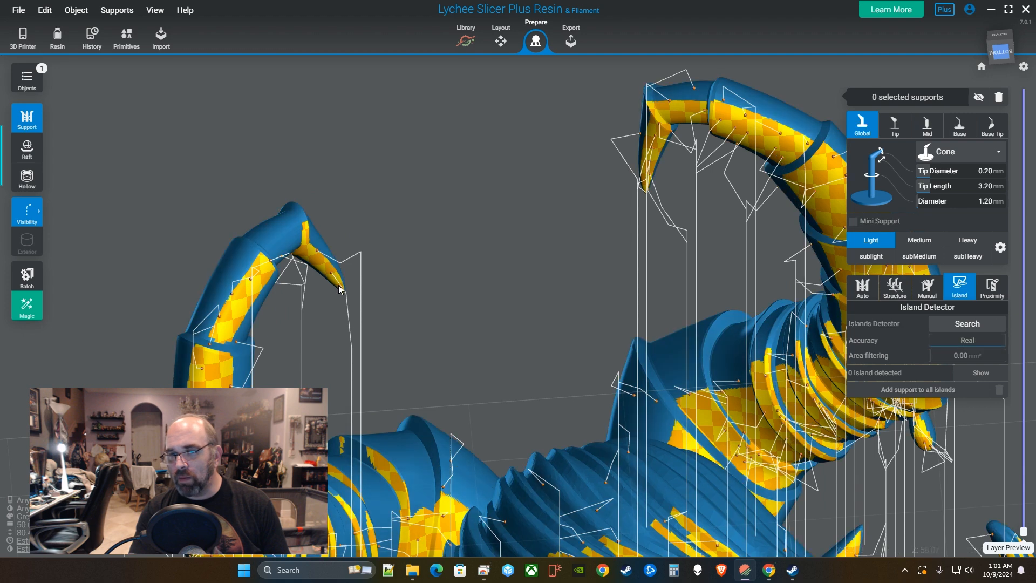
left_click(315, 265)
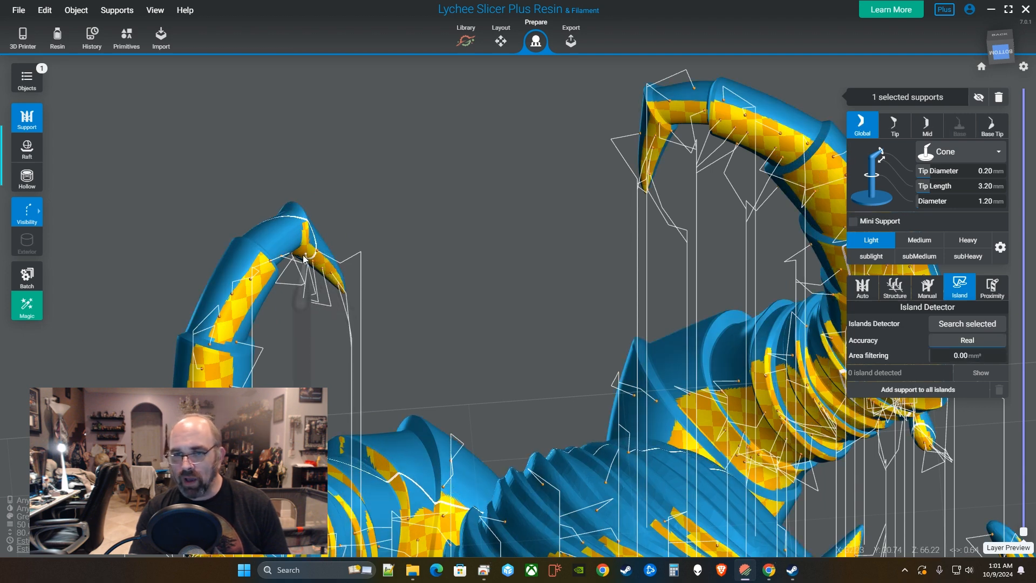
left_click(304, 257)
left_click(297, 244)
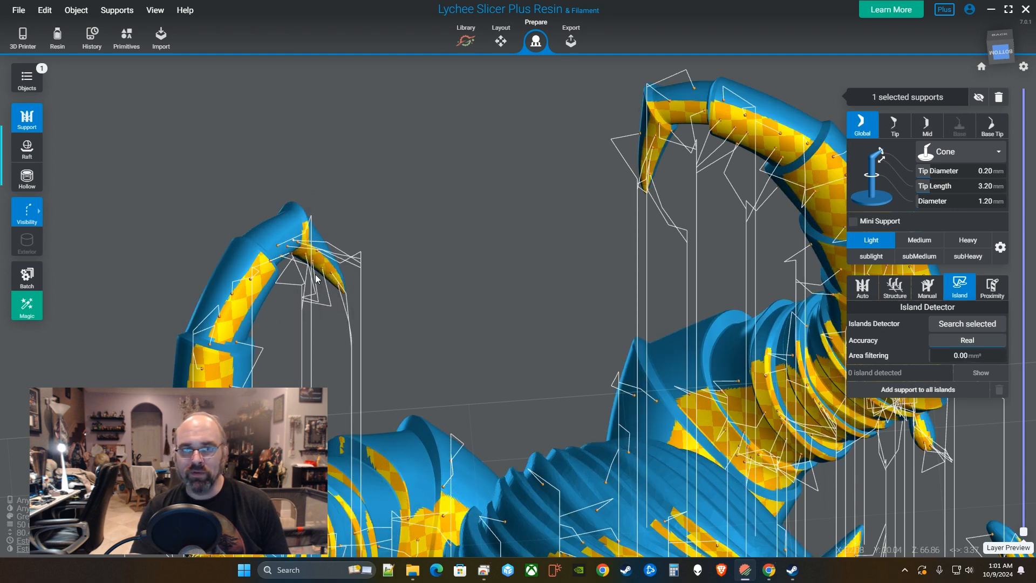
right_click_drag(316, 279, 518, 342)
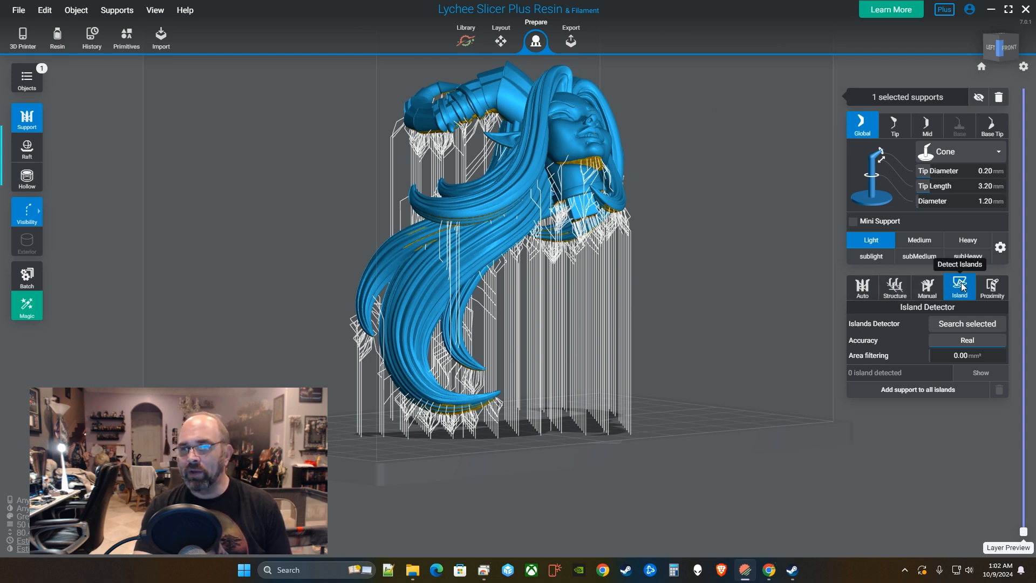
Set support Visibility to All so the supports display as solid pillars.
right_click_drag(669, 334, 604, 342)
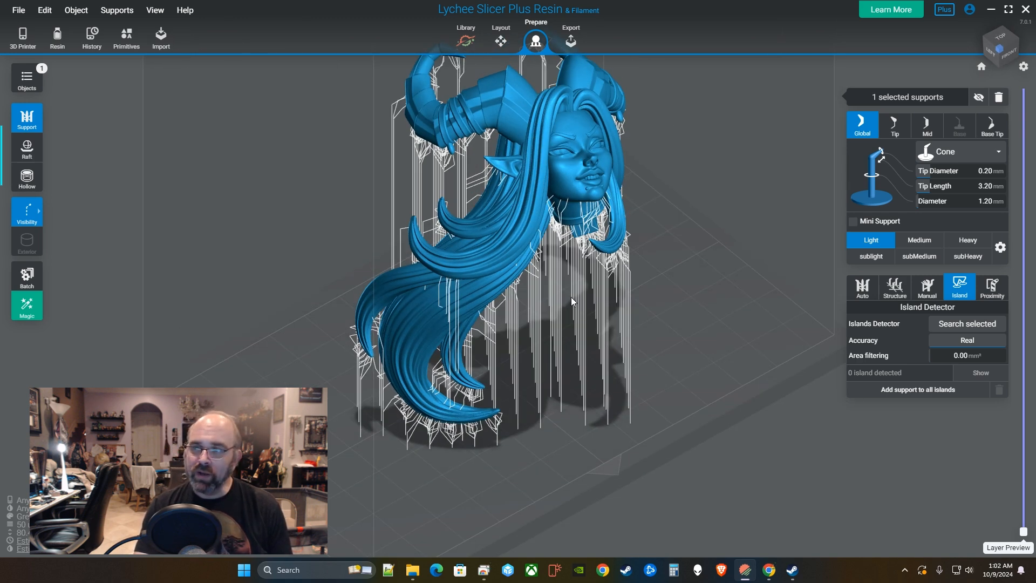
right_click_drag(641, 284, 682, 305)
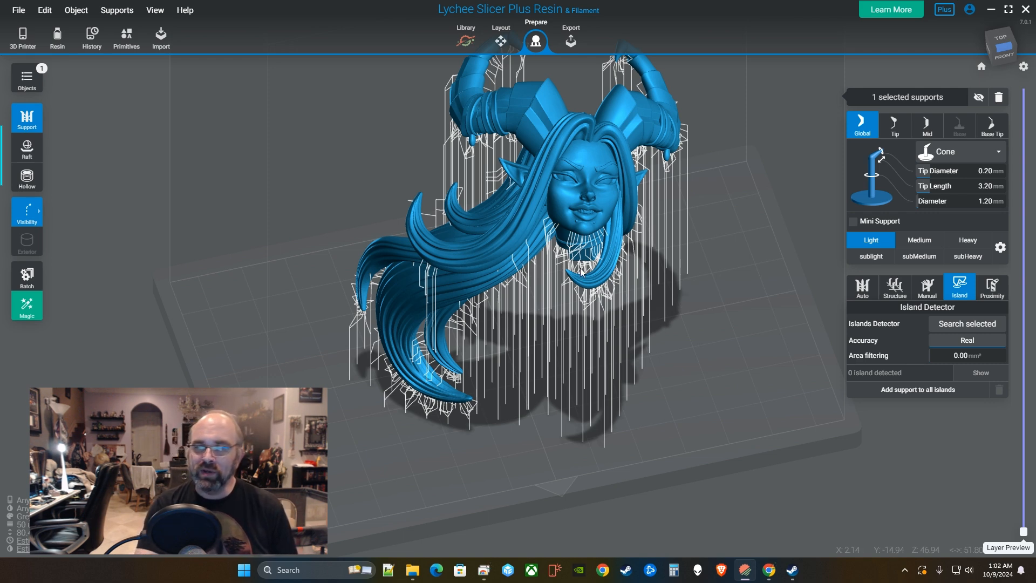
right_click_drag(581, 268, 602, 295)
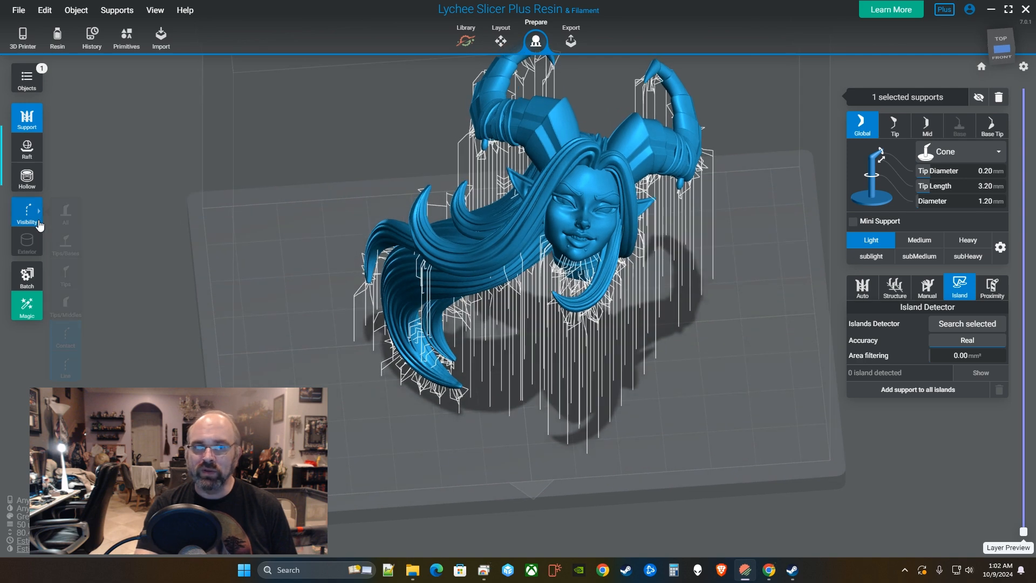
left_click(65, 213)
right_click_drag(677, 403, 697, 384)
Reselect the model with its supports and bring up the support proximity detection options.
left_click(697, 384)
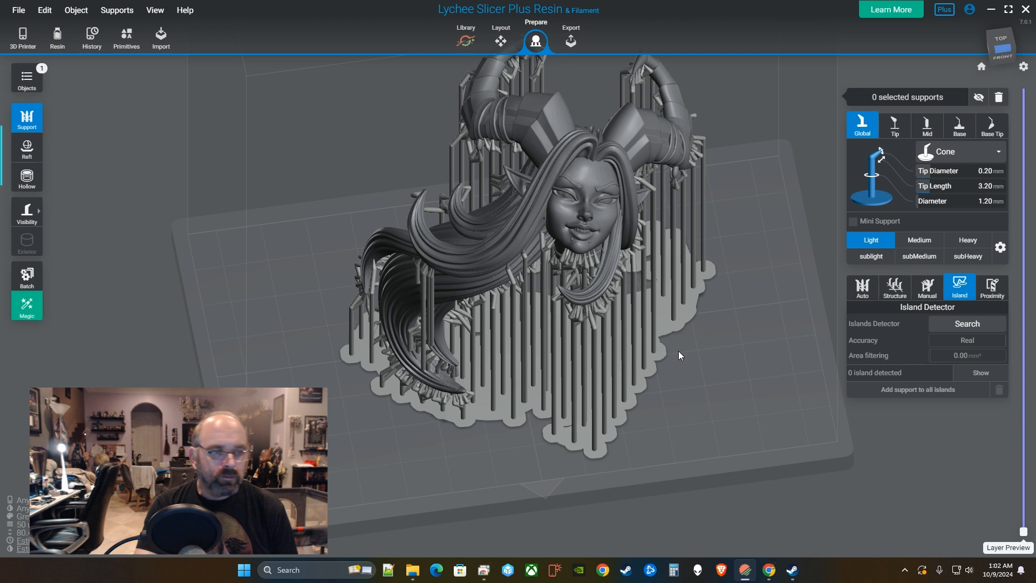
left_click(601, 215)
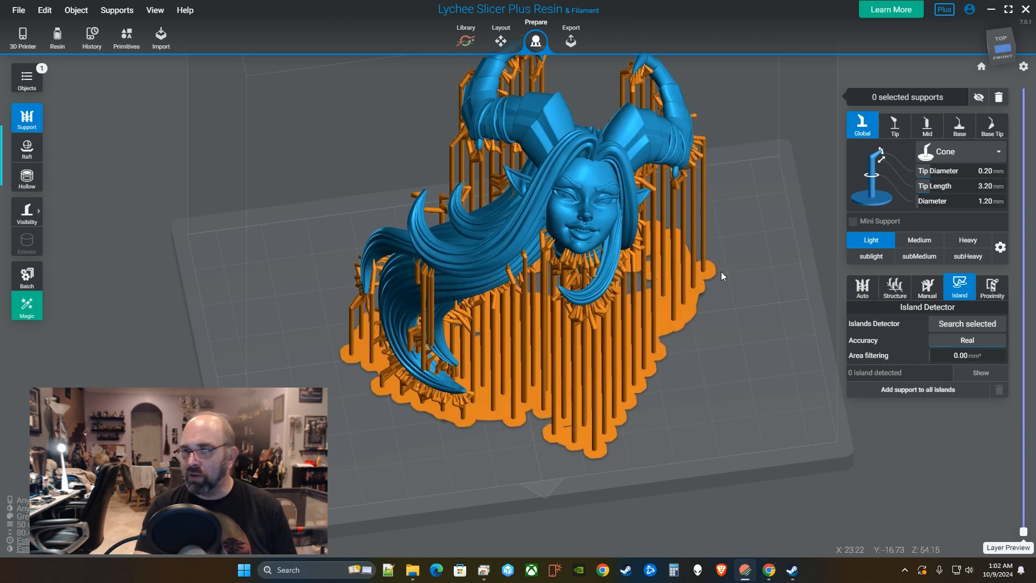
right_click_drag(730, 370, 677, 358)
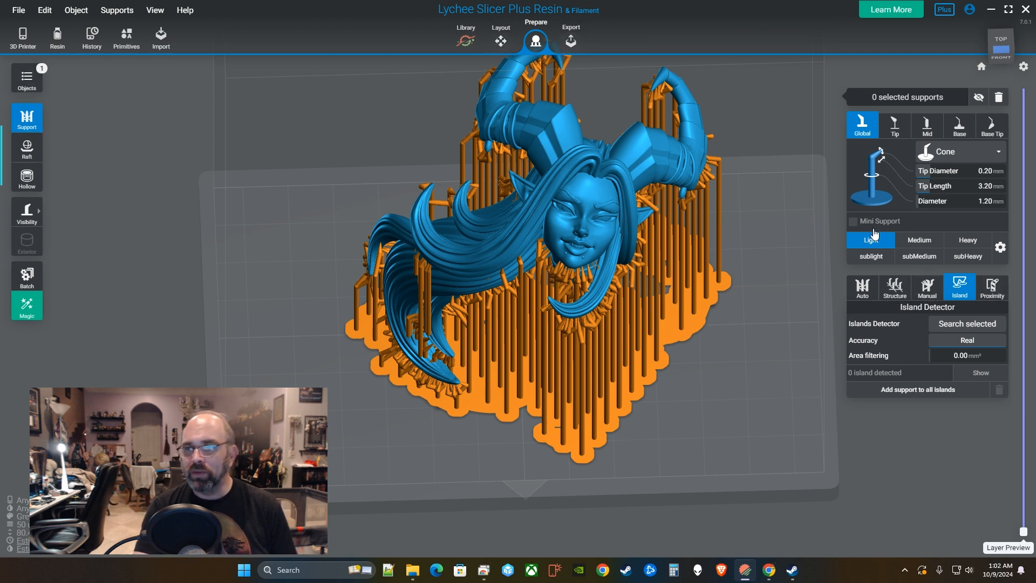
left_click(988, 291)
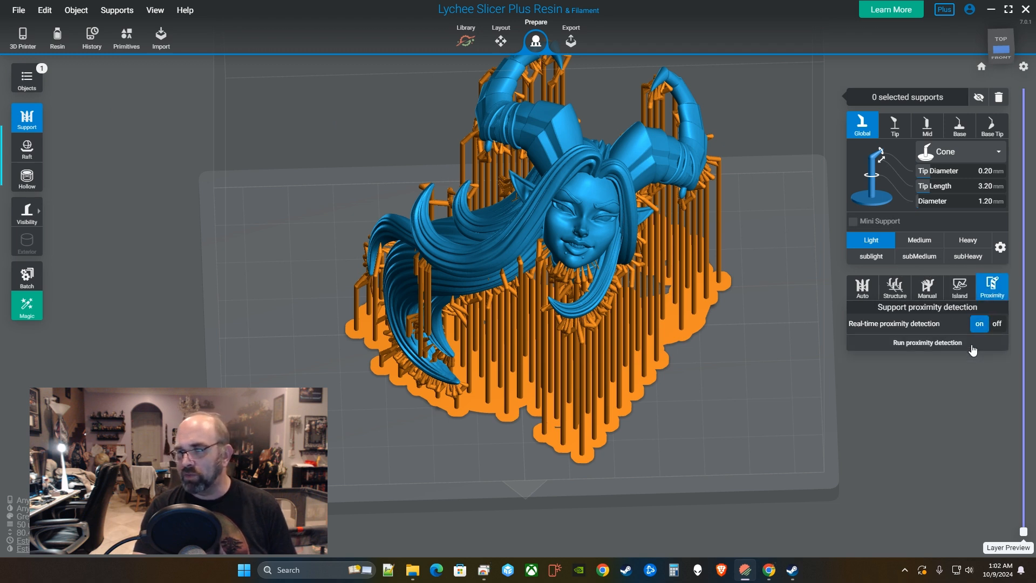
Run proximity detection on the supports and dismiss the collision report.
left_click(905, 345)
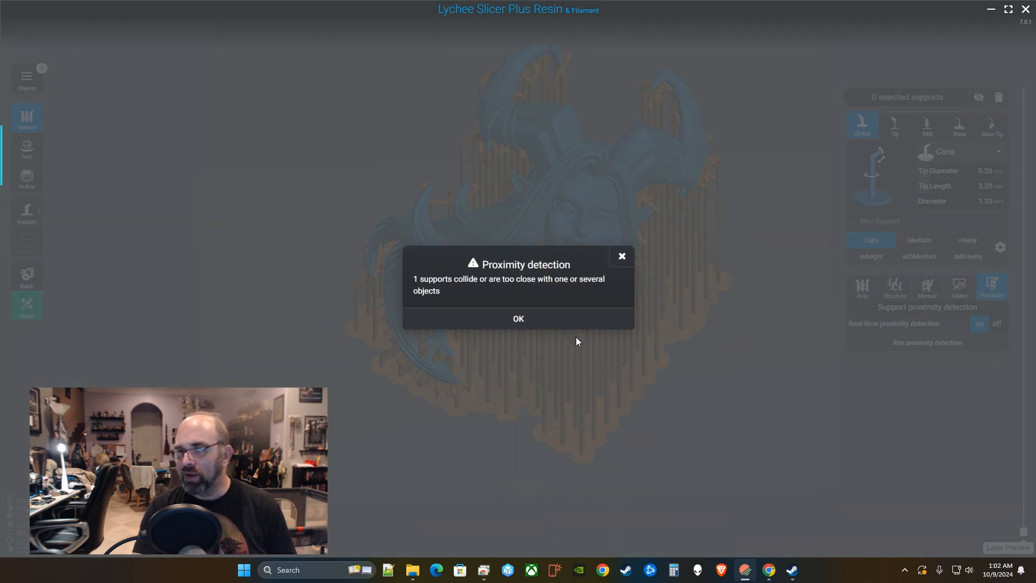
left_click(479, 318)
left_click_drag(633, 345, 485, 288)
Set Support visibility to show only supports with proximity errors.
left_click(155, 10)
mouse_move(176, 120)
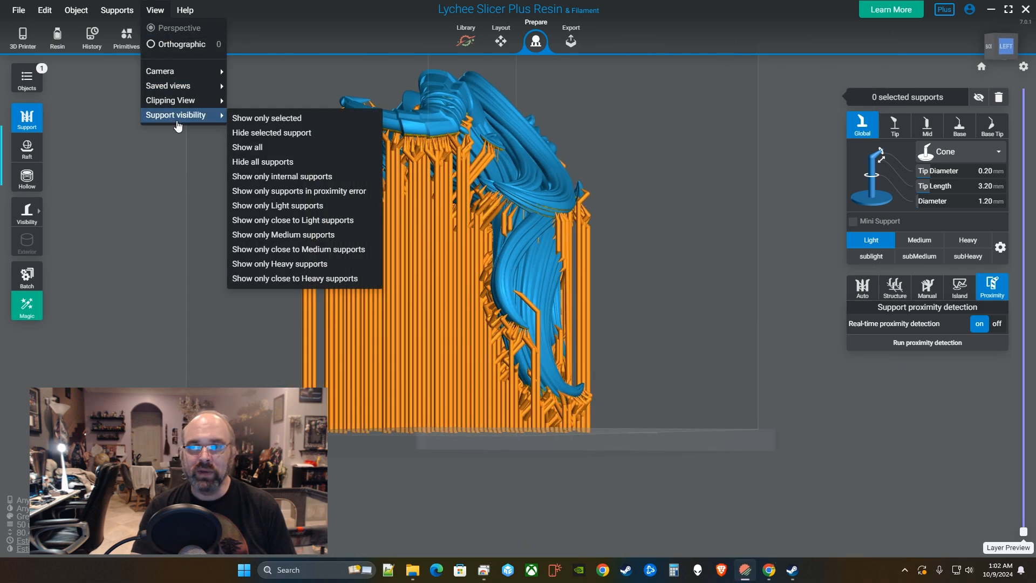
left_click(313, 193)
left_click_drag(558, 313, 439, 402)
Zoom in on the flagged support colliding at the back of the model.
right_click_drag(495, 391, 672, 393)
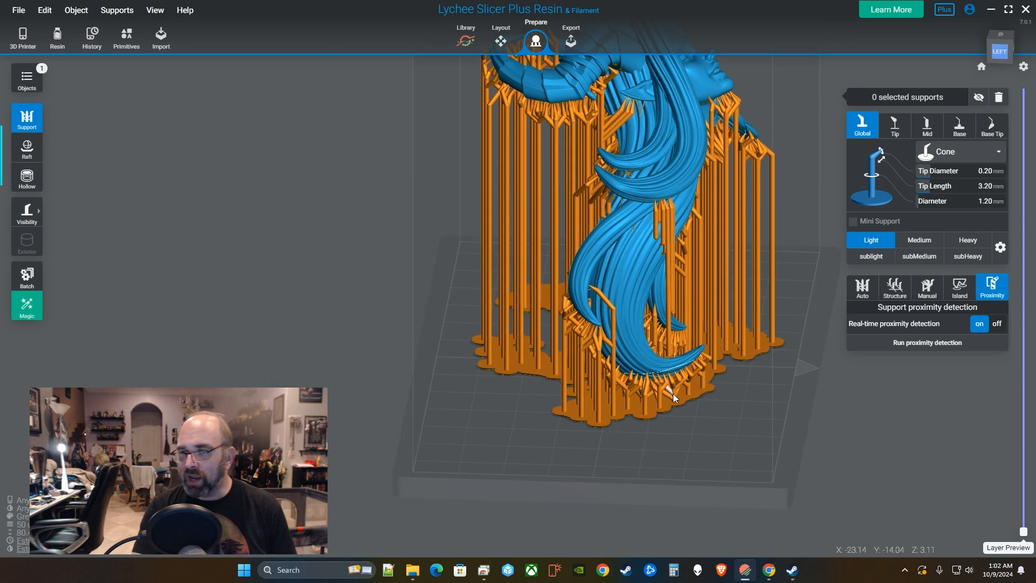
scroll(658, 396, "up", 4)
left_click_drag(629, 400, 786, 408)
scroll(745, 372, "up", 3)
left_click_drag(739, 369, 759, 328)
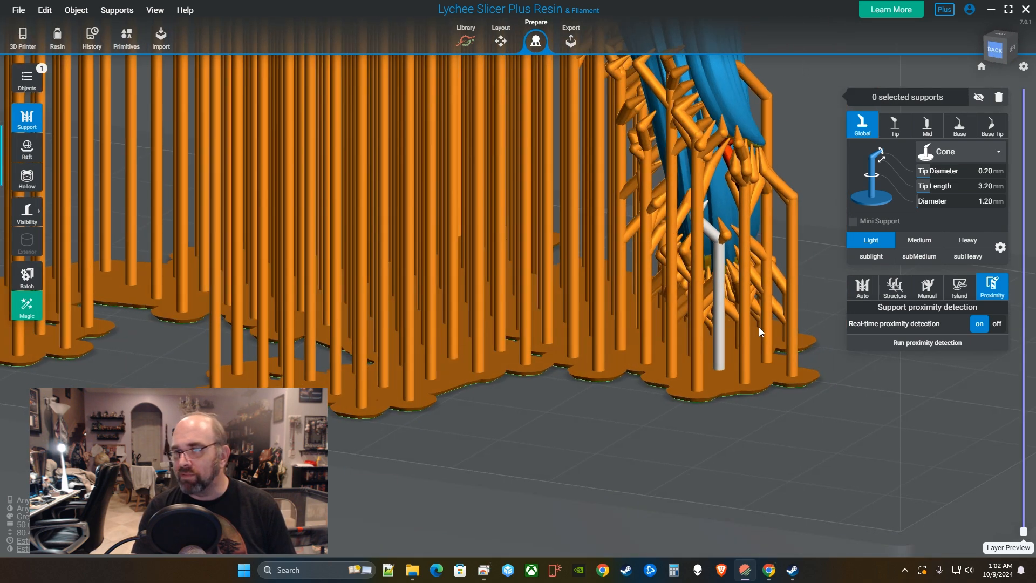
right_click_drag(758, 328, 712, 418)
left_click_drag(712, 418, 828, 318)
scroll(642, 346, "up", 3)
scroll(631, 317, "up", 3)
left_click(155, 10)
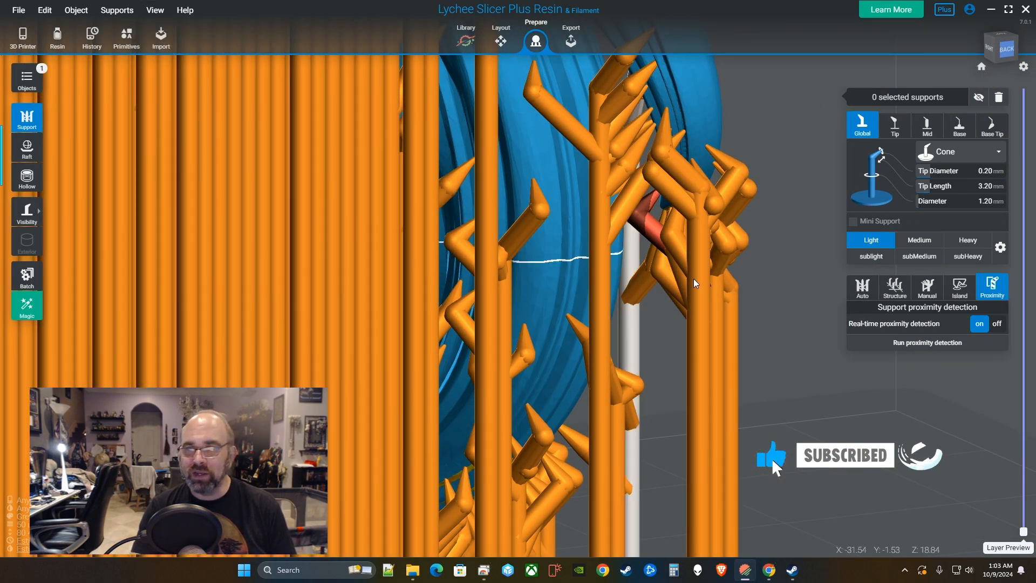
left_click_drag(695, 274, 639, 249)
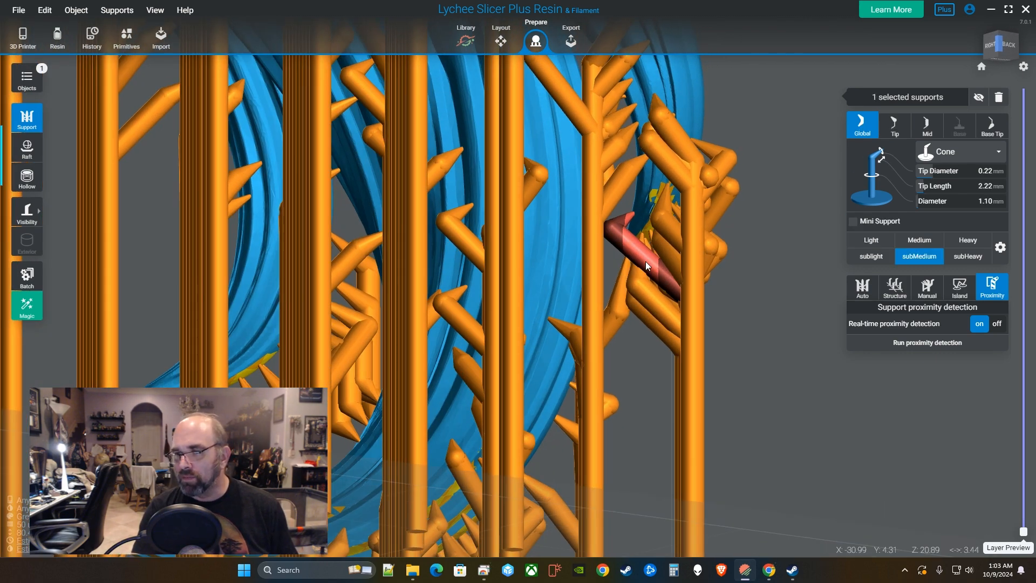
left_click(646, 261)
right_click_drag(767, 339, 704, 325)
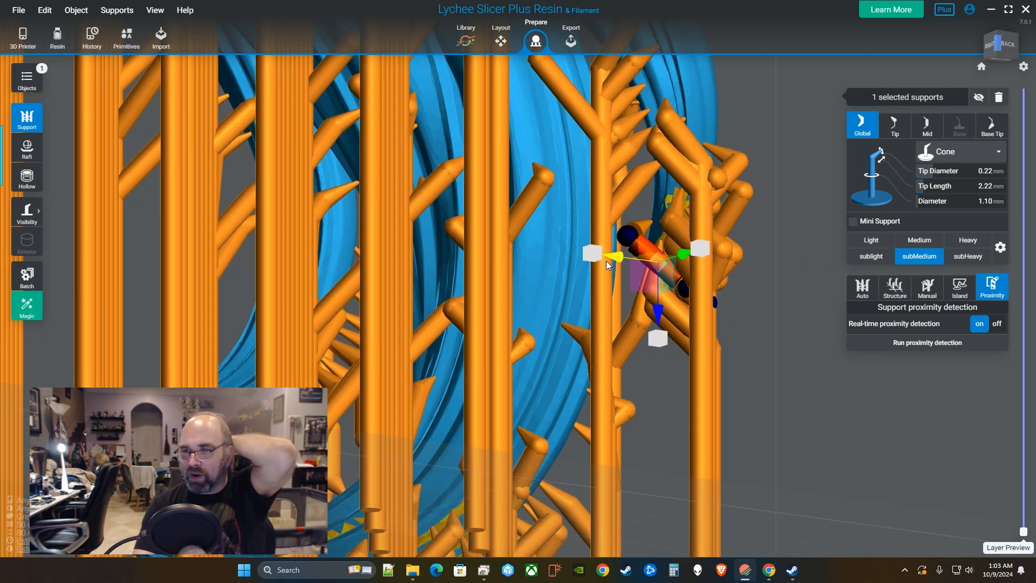
left_click_drag(619, 261, 615, 260)
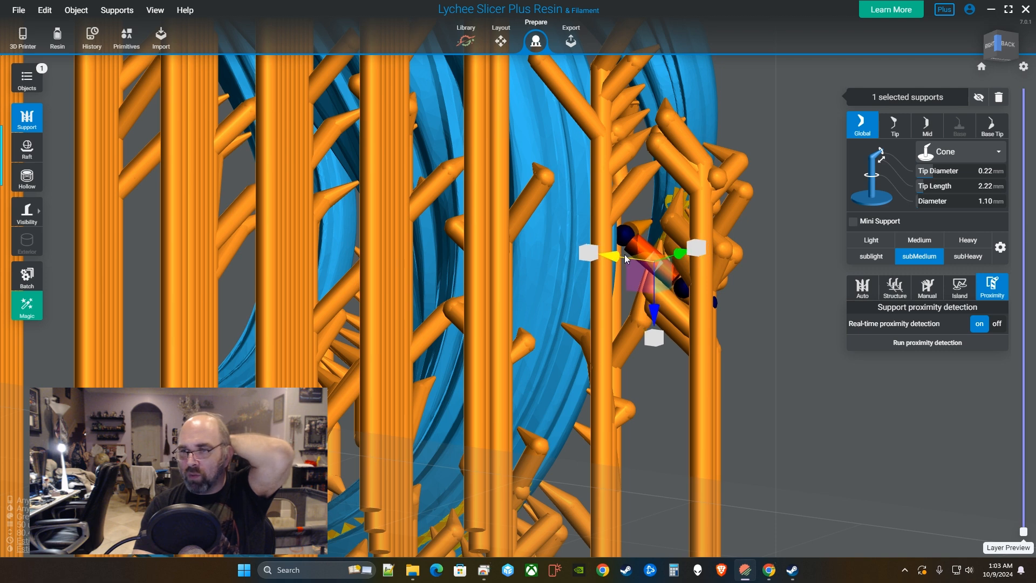
left_click_drag(678, 252, 686, 253)
right_click_drag(795, 321, 802, 333)
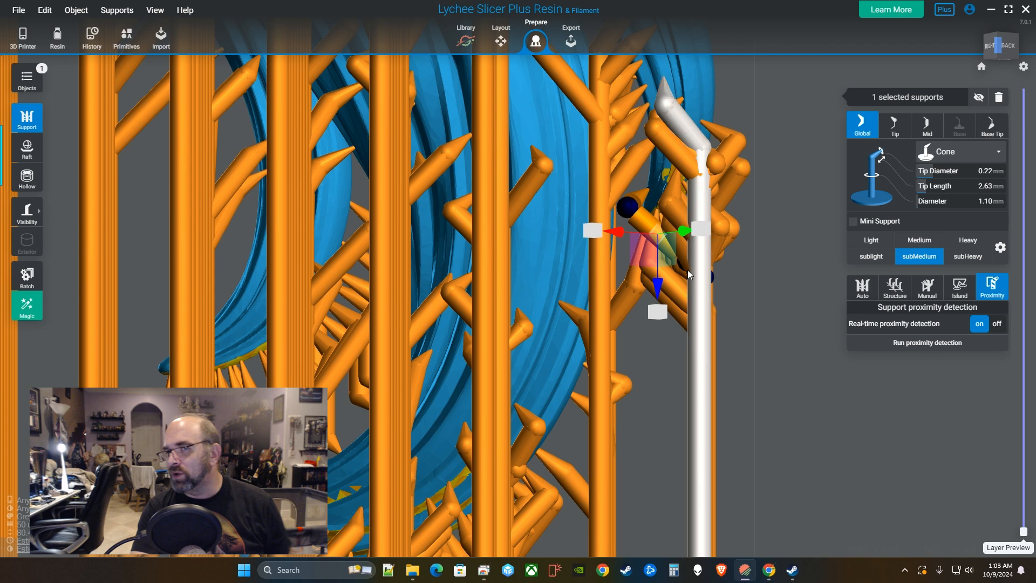
left_click(734, 273)
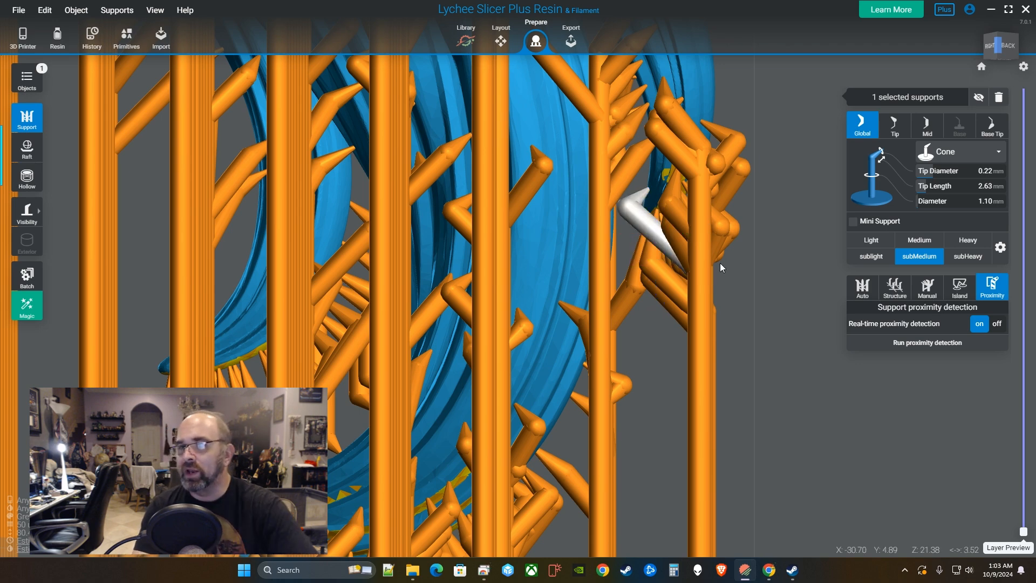
left_click(782, 272)
right_click_drag(783, 272, 738, 272)
left_click(738, 272)
scroll(747, 264, "down", 8)
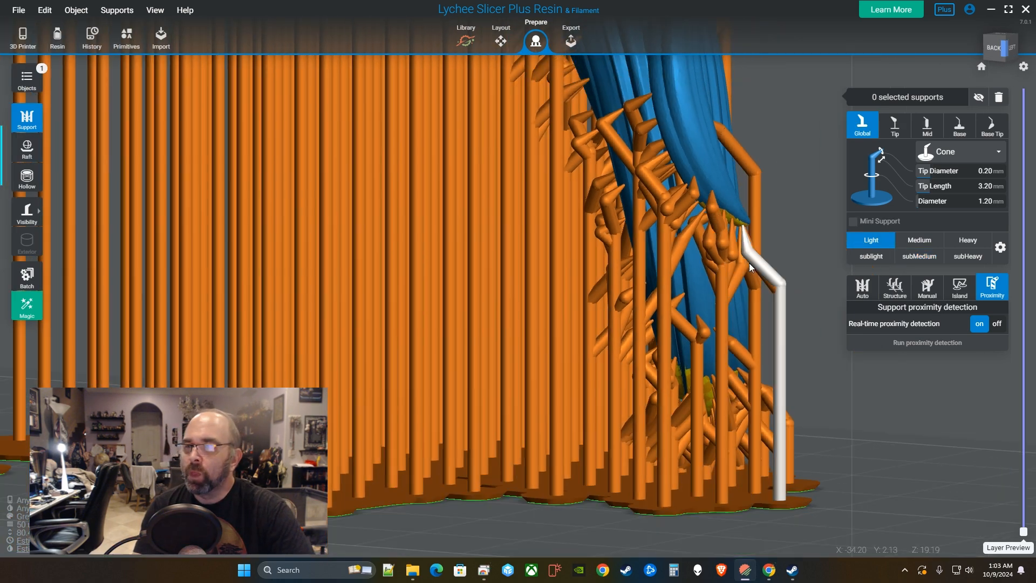
left_click(759, 241)
right_click_drag(830, 274, 825, 320)
left_click(686, 187)
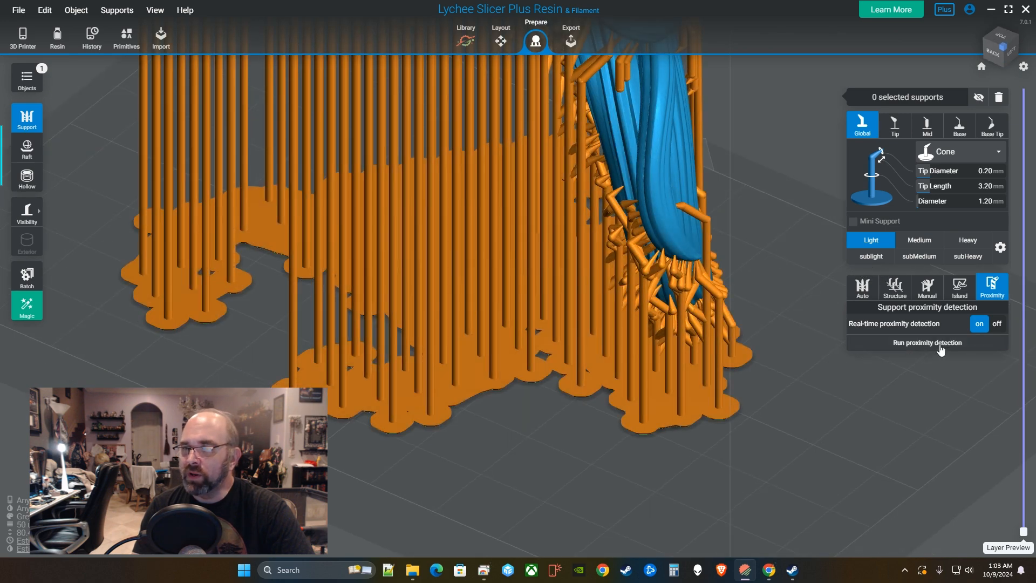
left_click(927, 344)
left_click(542, 319)
right_click_drag(564, 326, 562, 160)
scroll(562, 158, "down", 10)
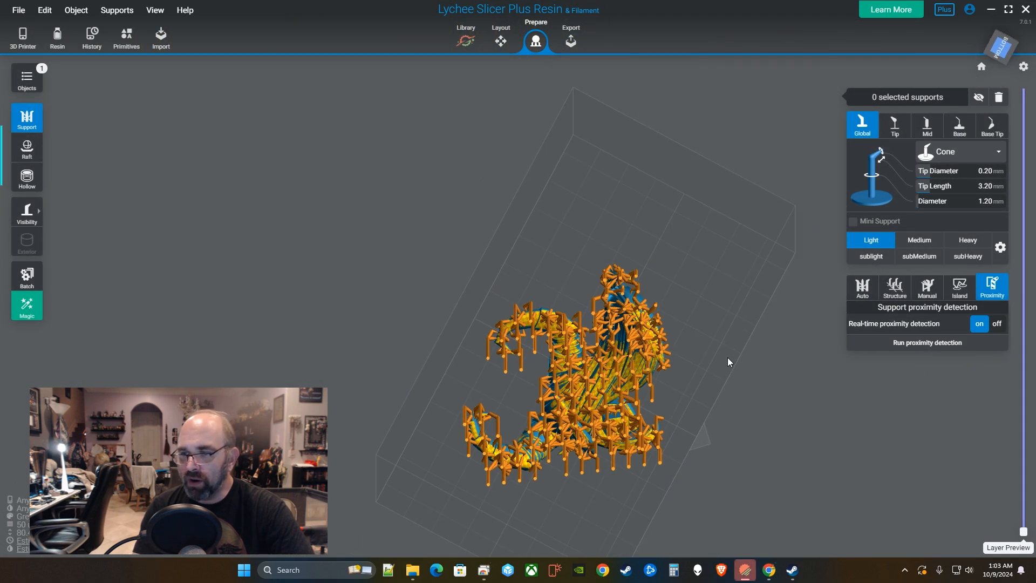
right_click_drag(636, 339, 695, 344)
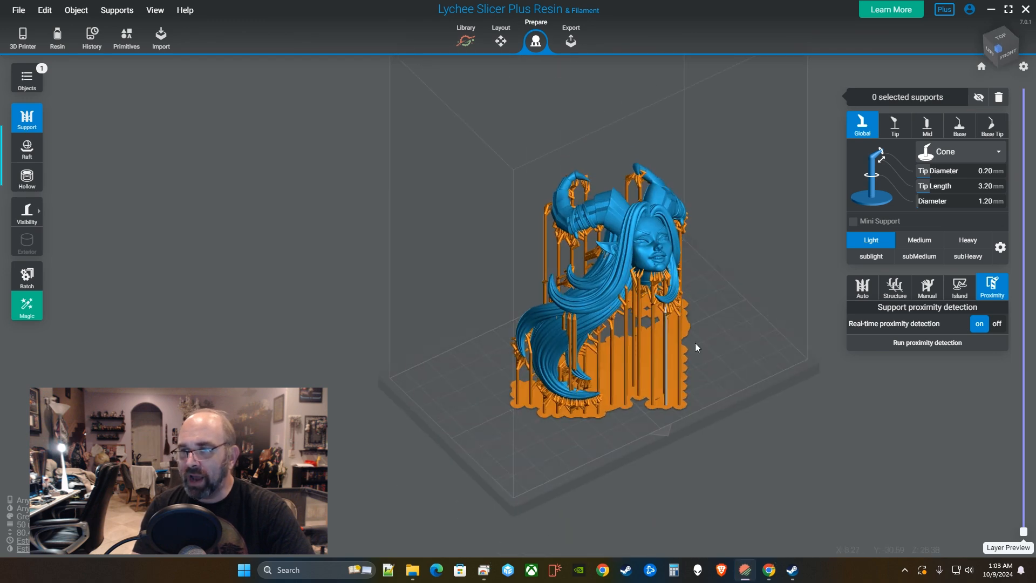
left_click(781, 347)
right_click_drag(780, 346, 717, 373)
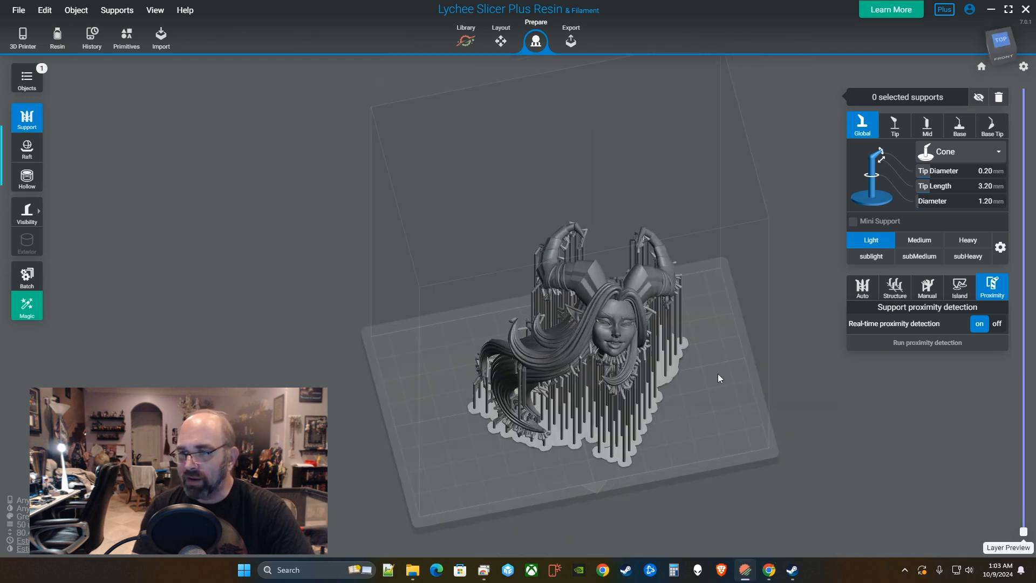
Switch to the support Structure settings and select the head model.
left_click(895, 288)
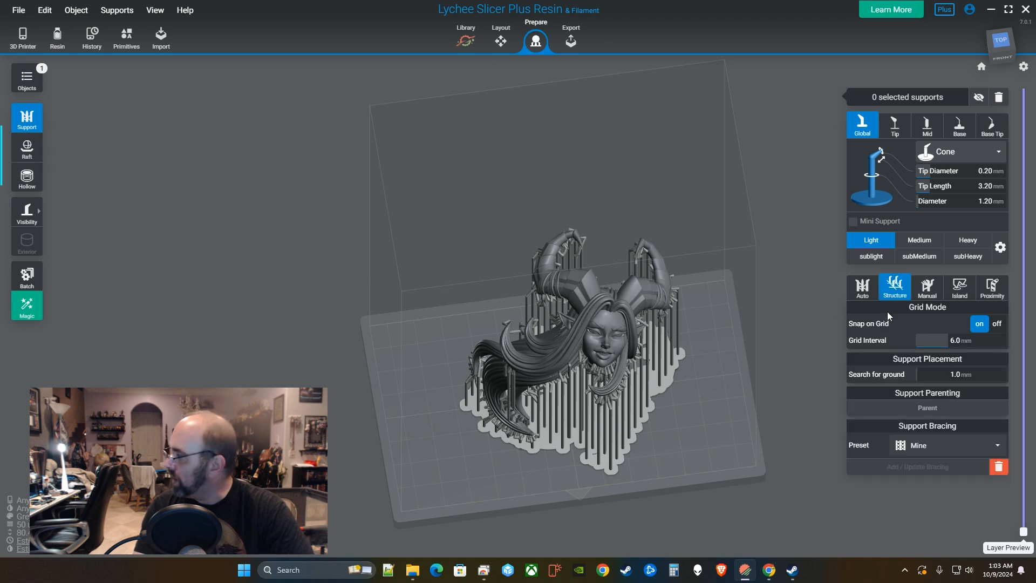
right_click_drag(649, 398, 650, 367)
right_click_drag(729, 379, 718, 358)
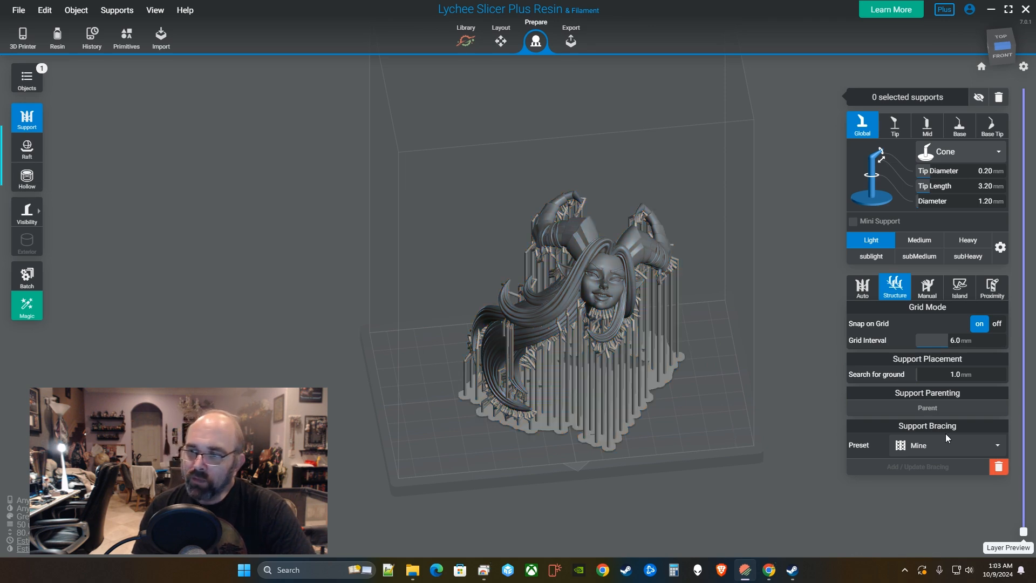
left_click(656, 282)
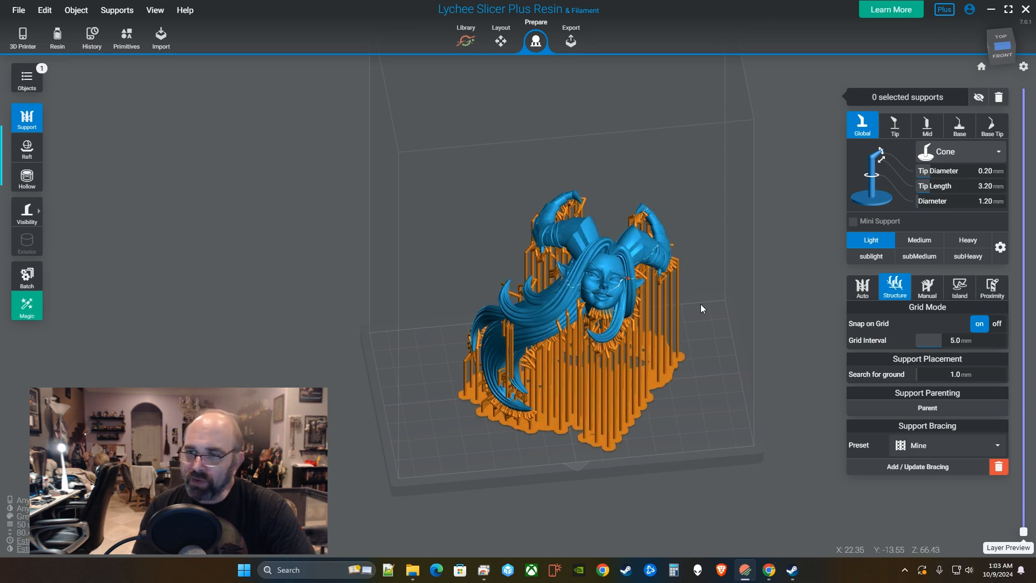
Pick the Mine bracing preset and edit its parameters for a 5.0 mm grid.
left_click(923, 446)
scroll(917, 486, "down", 2)
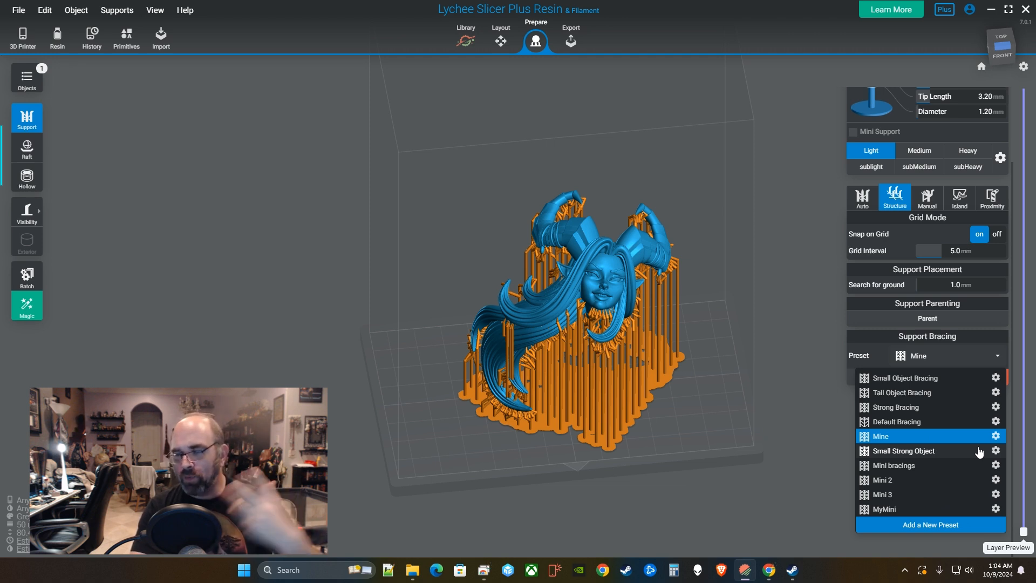
left_click(995, 436)
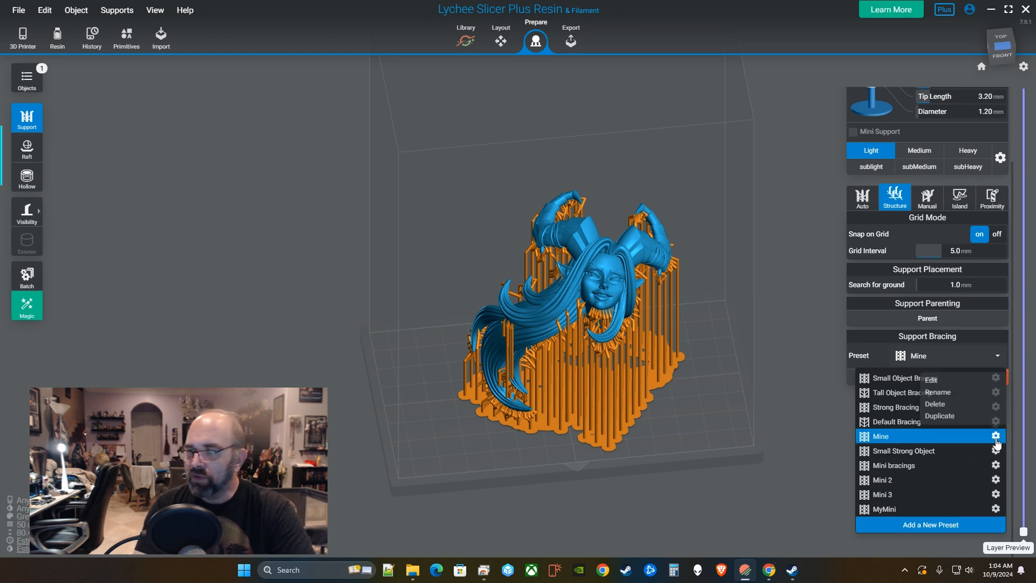
left_click(940, 380)
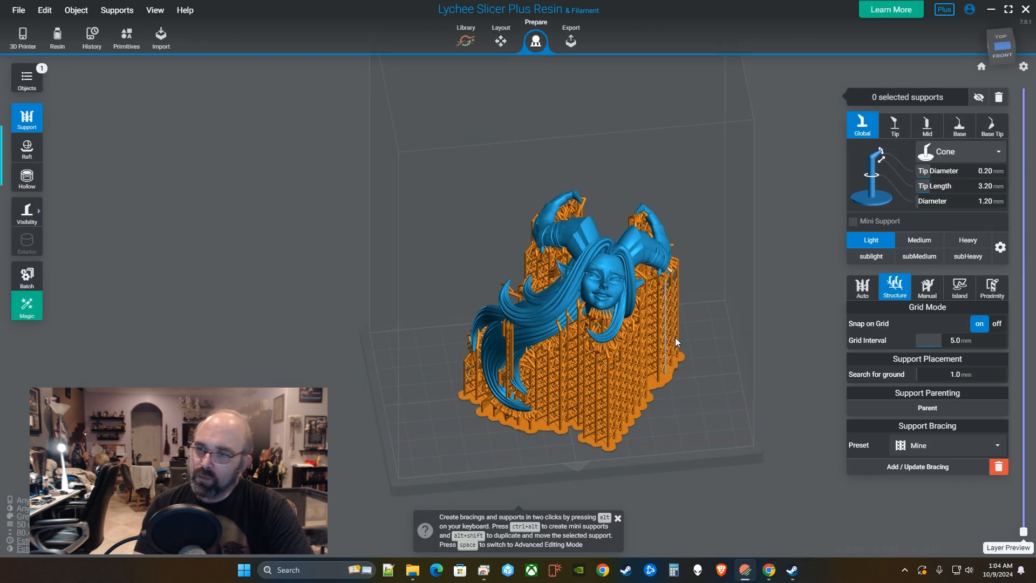
Orbit around the cross-braced model and reset to the home view to inspect it.
right_click_drag(686, 390, 552, 376)
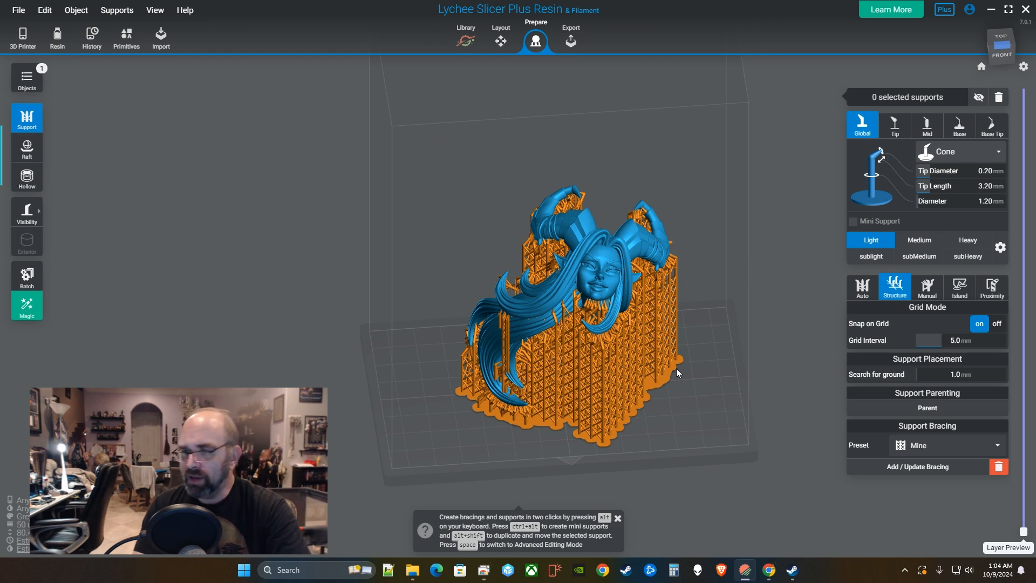
right_click_drag(675, 368, 611, 350)
middle_click_drag(611, 351, 669, 395)
right_click_drag(671, 399, 670, 366)
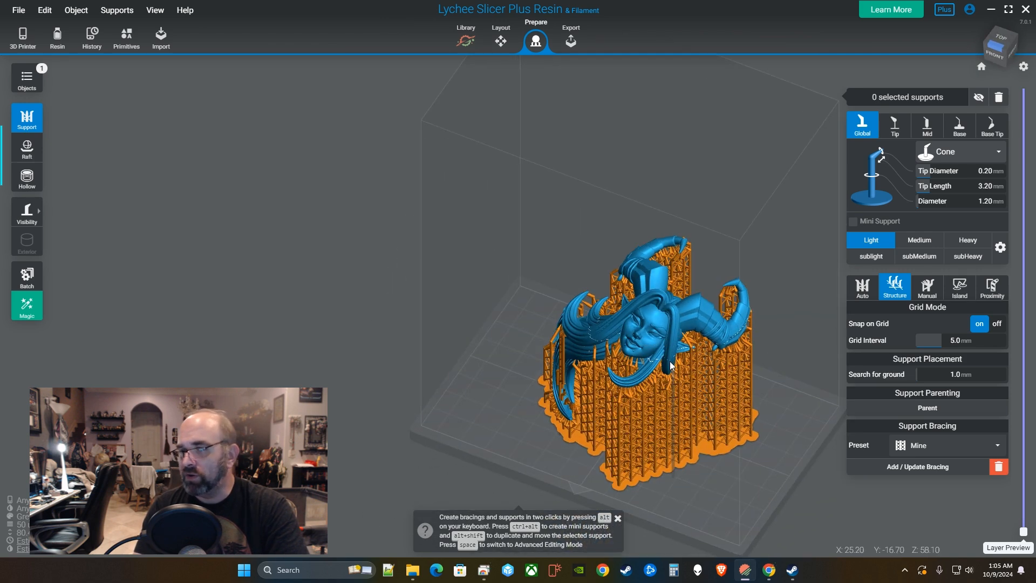
left_click(981, 66)
scroll(597, 360, "down", 2)
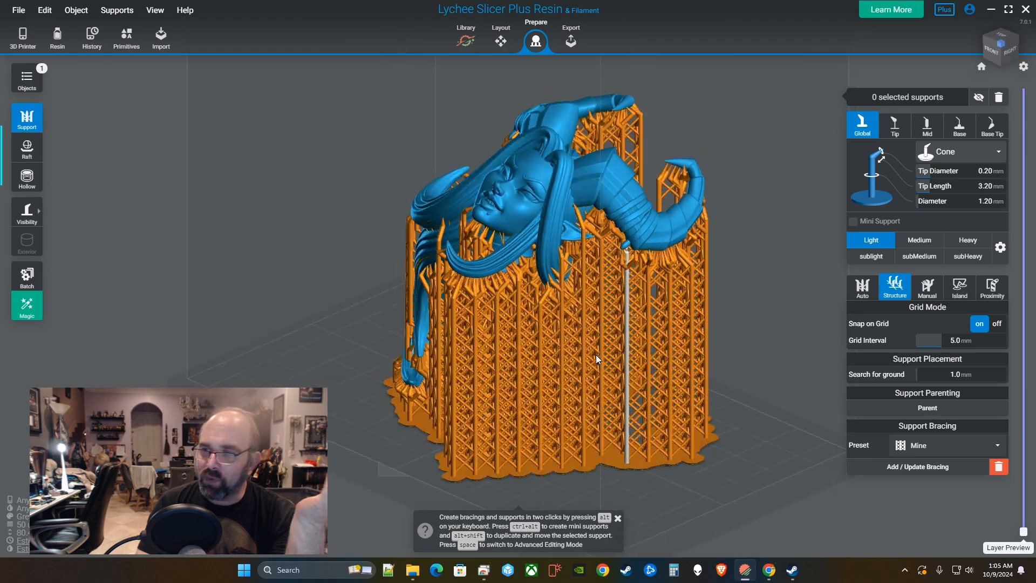
right_click_drag(597, 360, 564, 352)
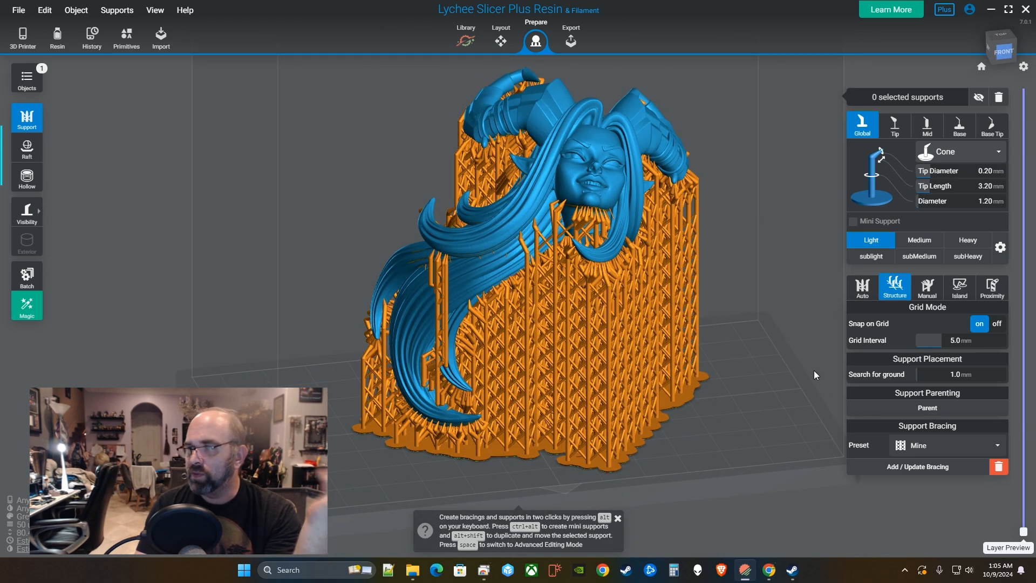
In the Export stage, set Anti-aliasing to Off.
left_click(571, 41)
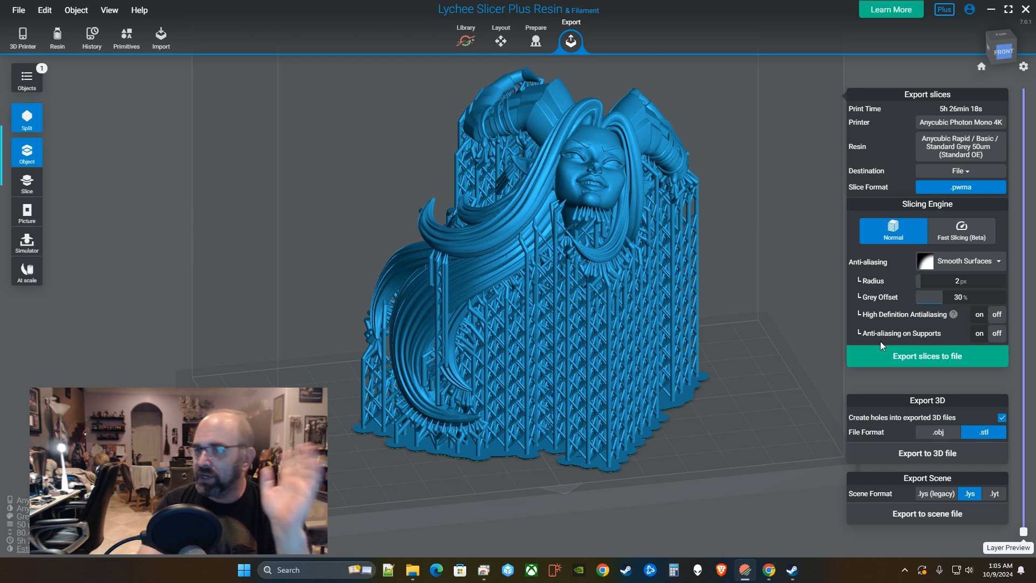
left_click(964, 263)
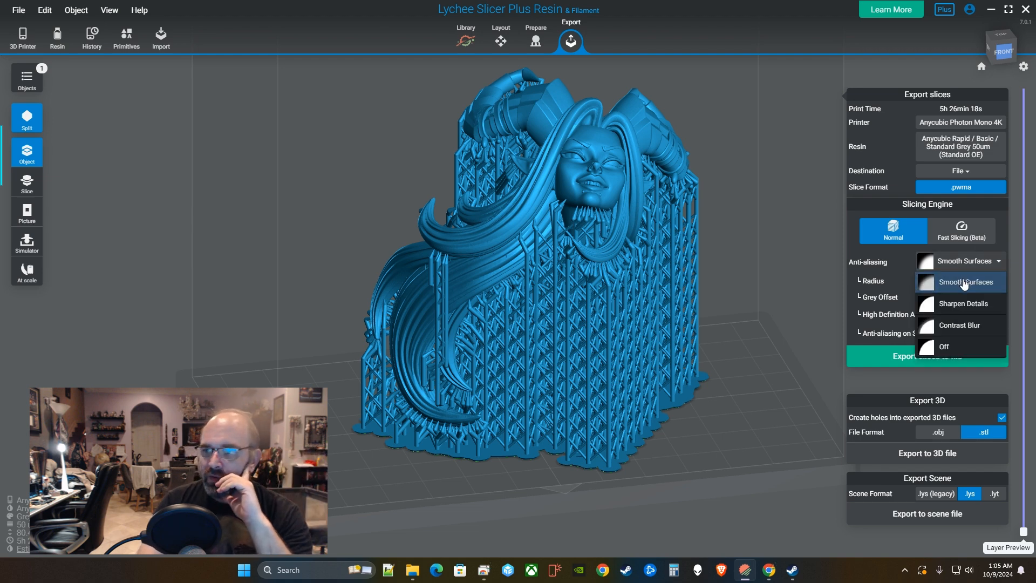
left_click(994, 344)
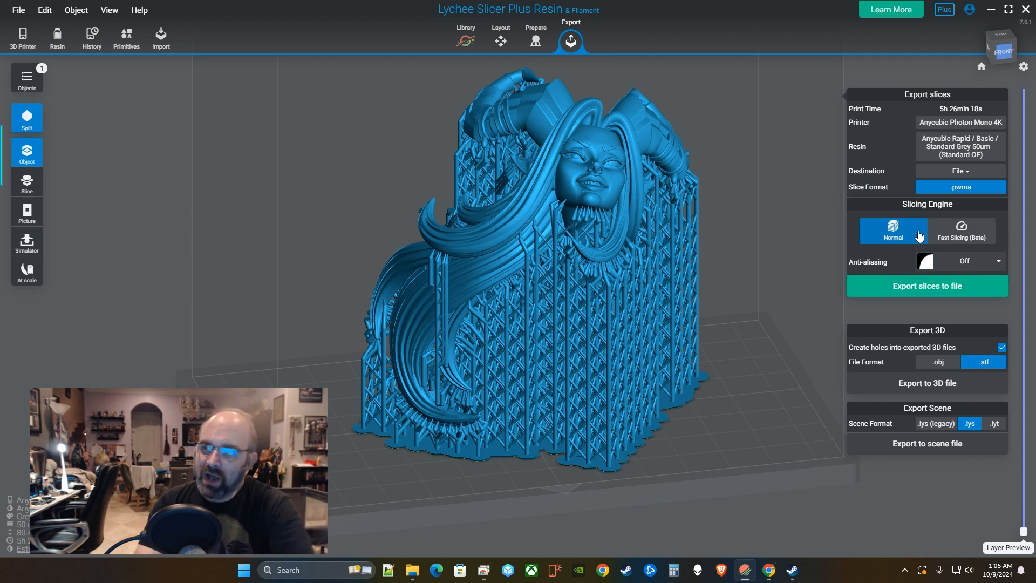
Keep the Normal slicing engine after trying Fast Slicing (Beta), then slice the model.
left_click(959, 232)
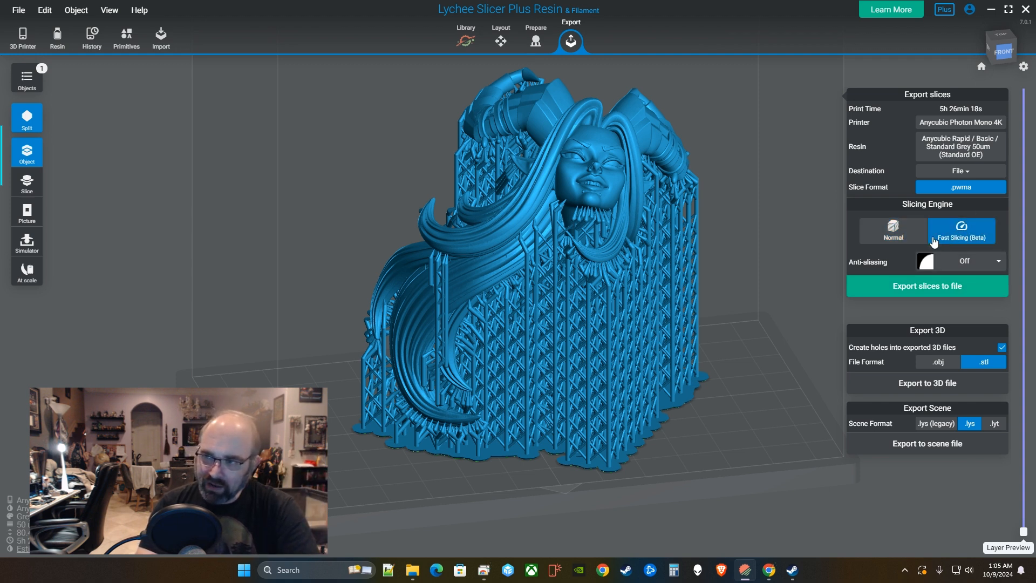
left_click(898, 238)
left_click(963, 237)
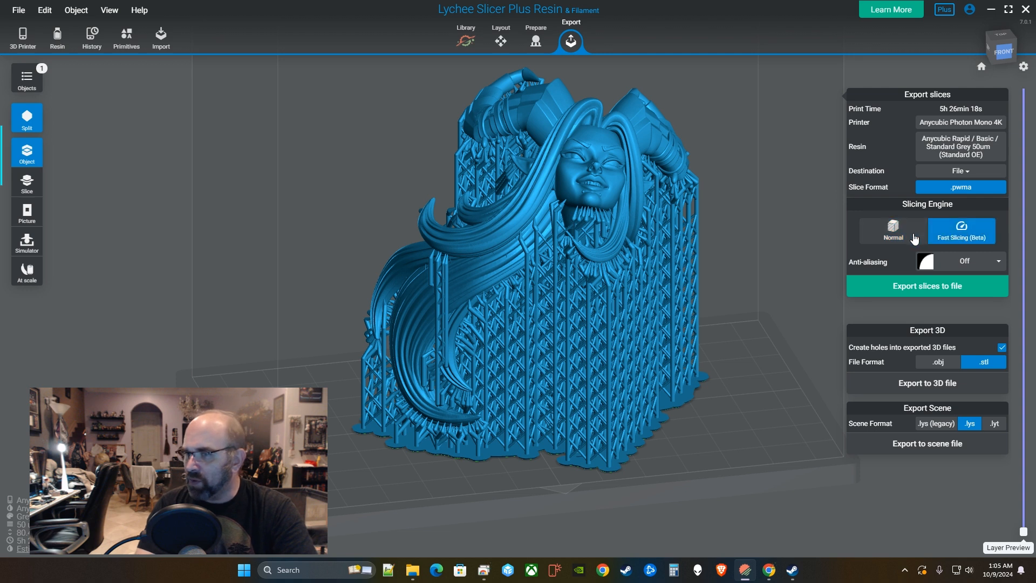
left_click(898, 237)
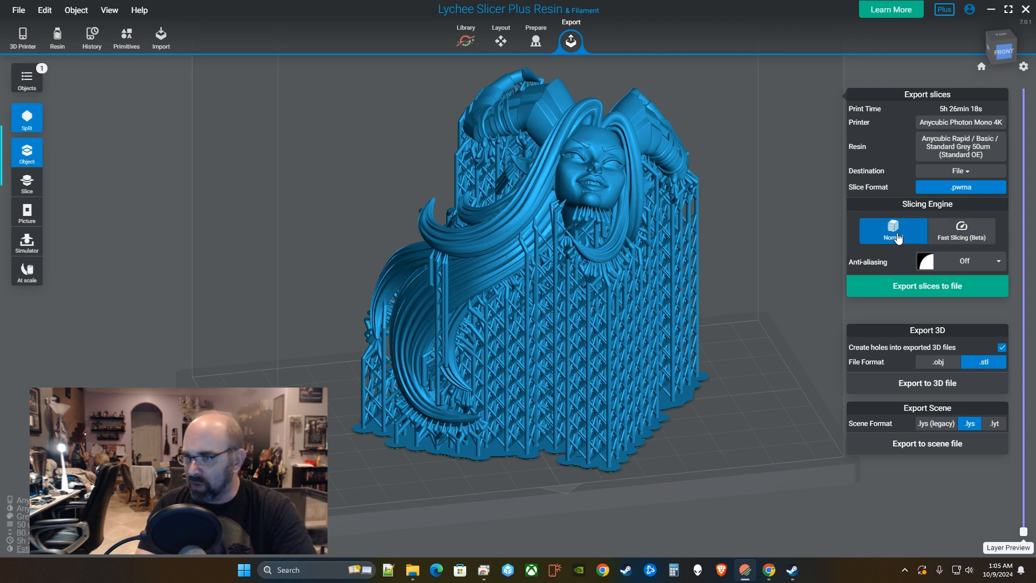
left_click(954, 233)
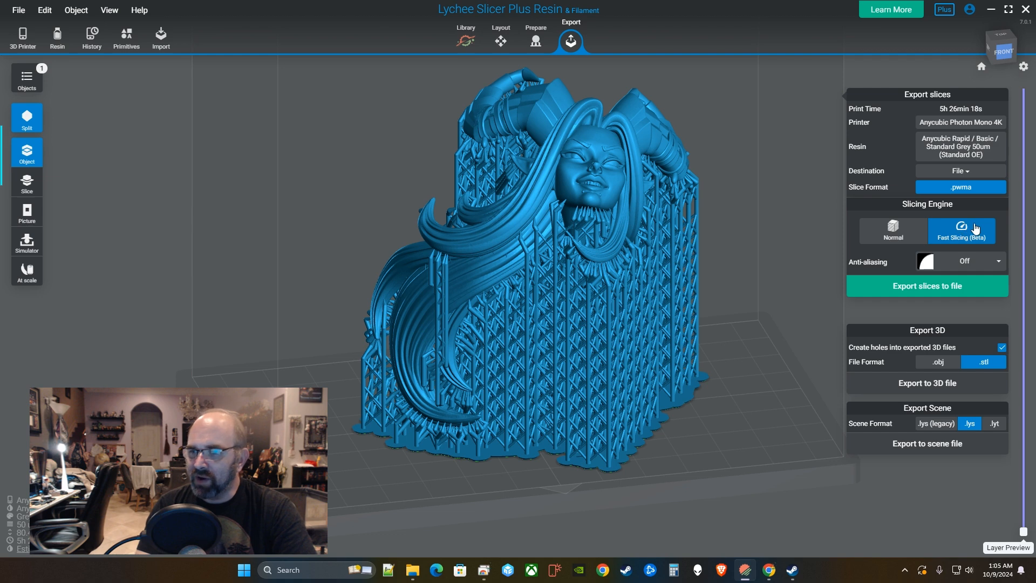
left_click(884, 233)
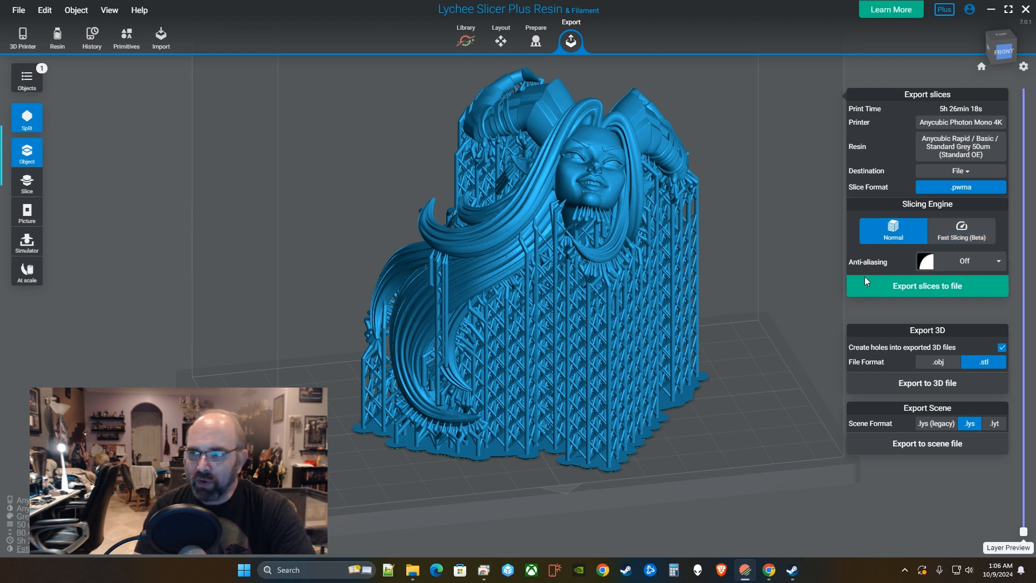
left_click_drag(712, 333, 620, 332)
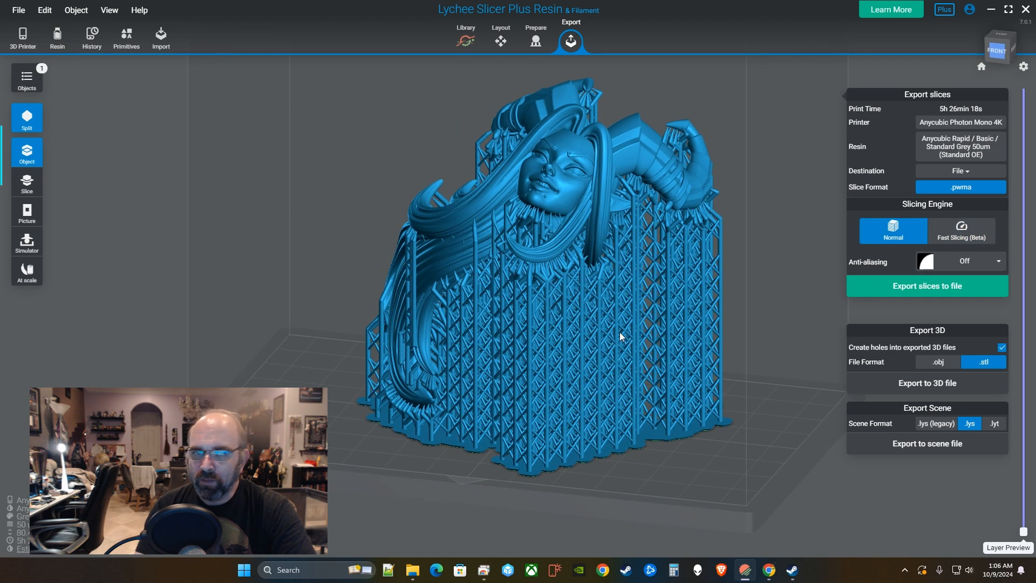
left_click(25, 185)
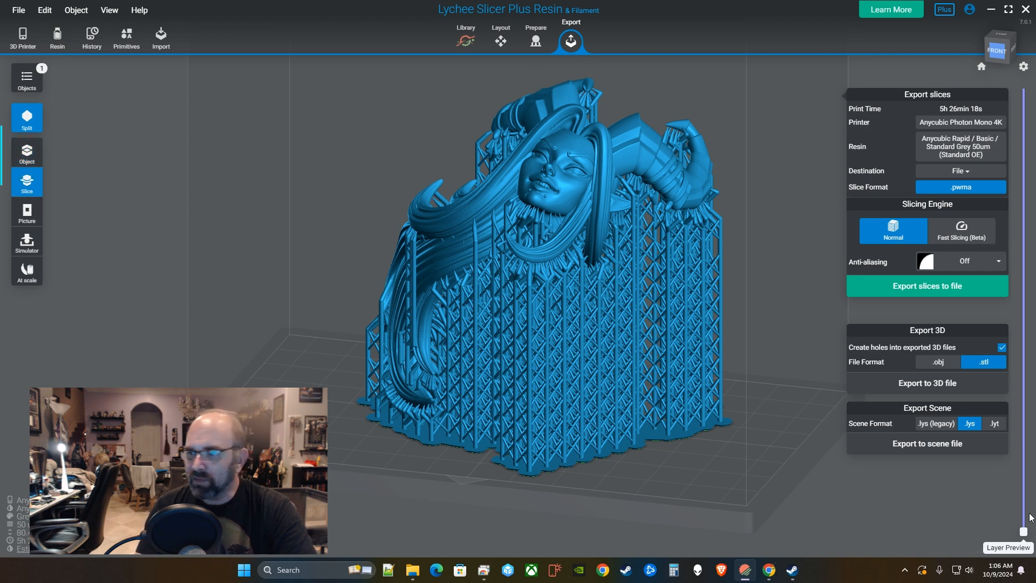
Preview layers 975 and 709 as flat slice images, then open the printer simulator.
mouse_move(1023, 531)
left_mouse_down()
mouse_move(1024, 142)
mouse_move(1024, 531)
left_mouse_up()
left_click(27, 212)
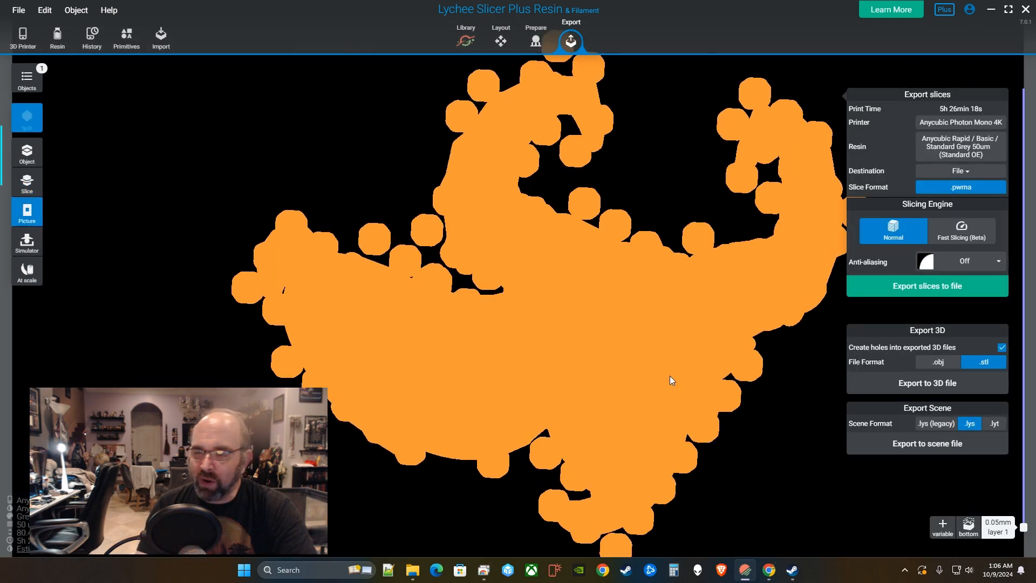
left_click_drag(1022, 526, 966, 564)
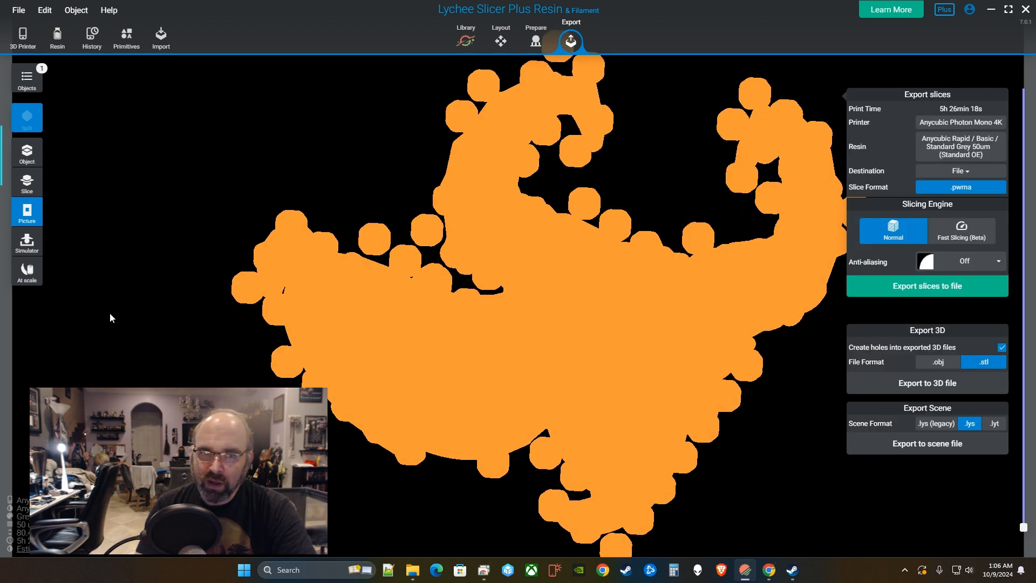
left_click(33, 251)
Scrub the print simulation to layers 1441 and 721, then show the model At scale.
right_click_drag(632, 444, 658, 465)
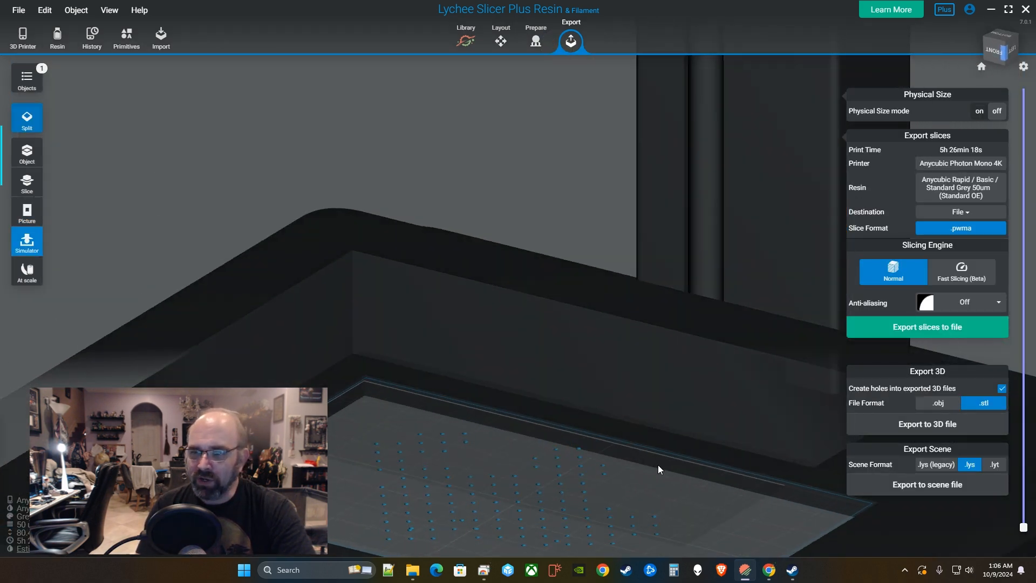
scroll(675, 457, "down", 5)
left_click_drag(1023, 527, 1030, 96)
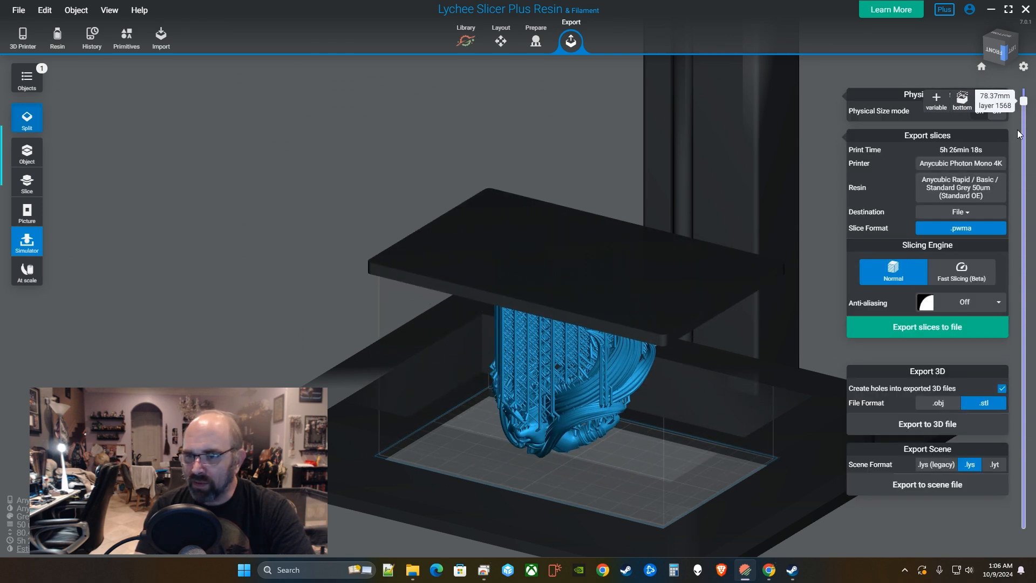
right_click_drag(704, 386, 927, 357)
mouse_move(1023, 101)
left_mouse_down()
mouse_move(1028, 85)
mouse_move(1031, 336)
mouse_move(1025, 90)
left_mouse_up()
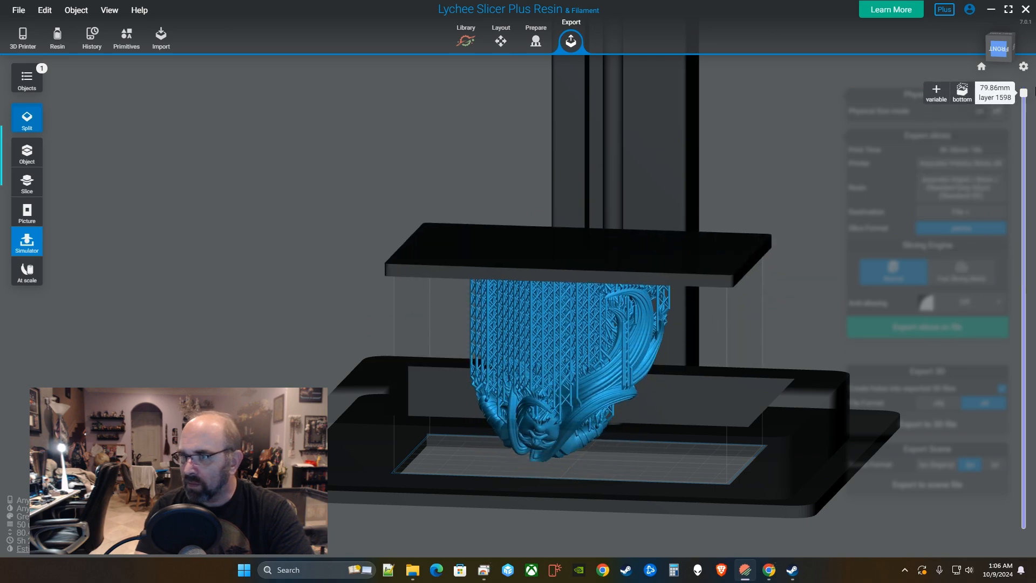
left_click(28, 272)
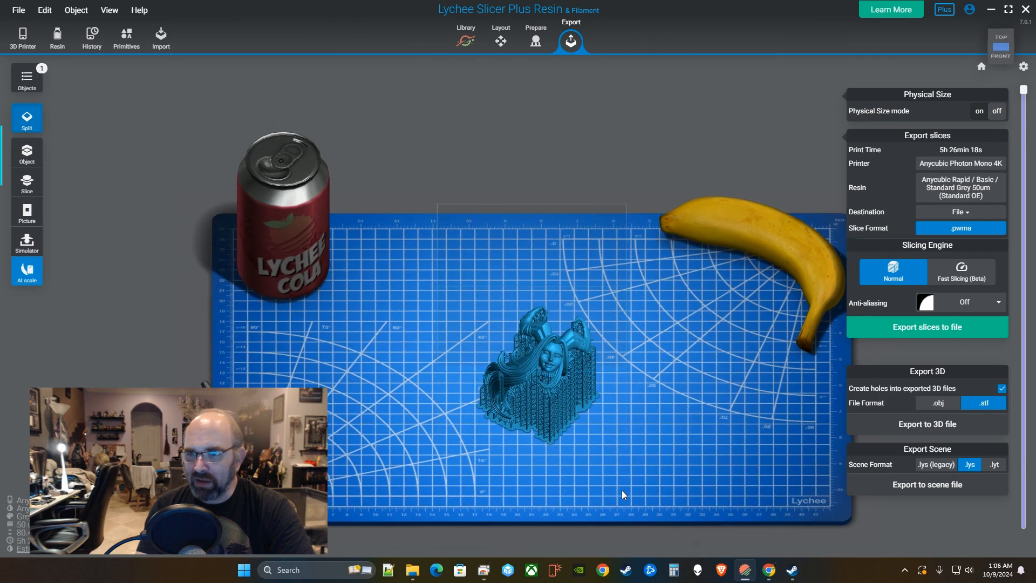
Orbit the cutting-mat scene to compare the head's size, then return to Object view.
right_click_drag(621, 489, 491, 432)
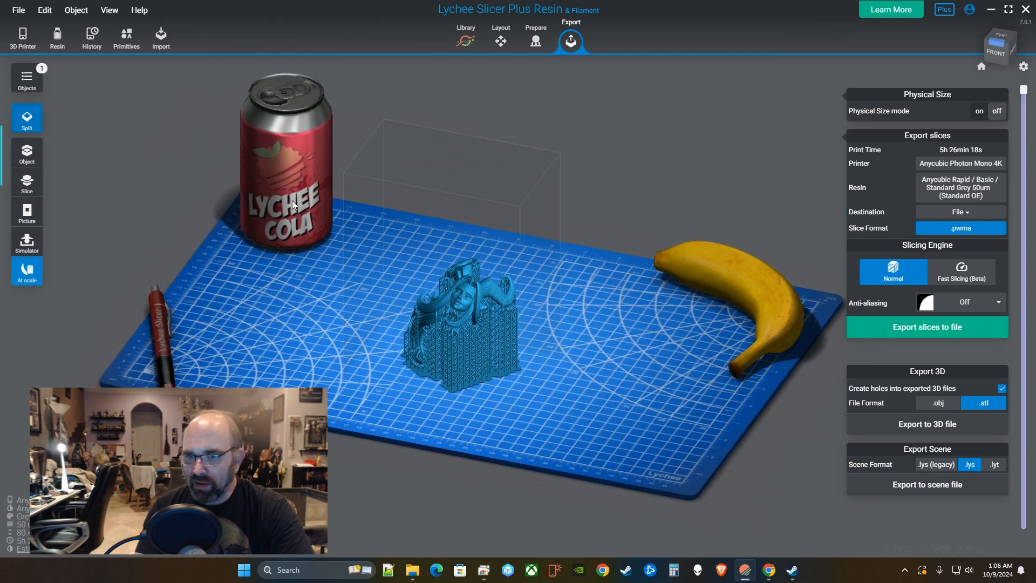
right_click_drag(414, 312, 517, 404)
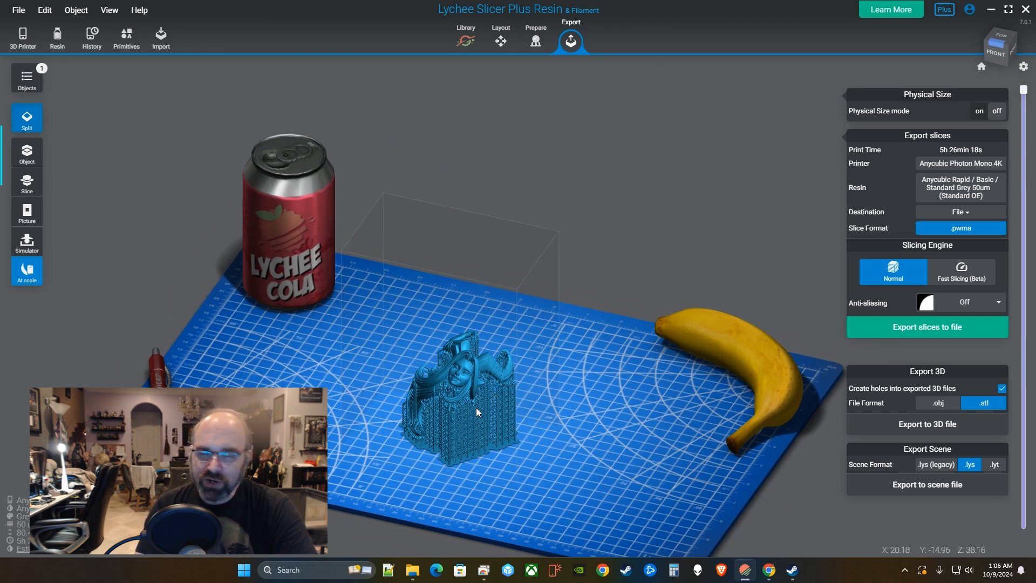
right_click_drag(475, 407, 614, 436)
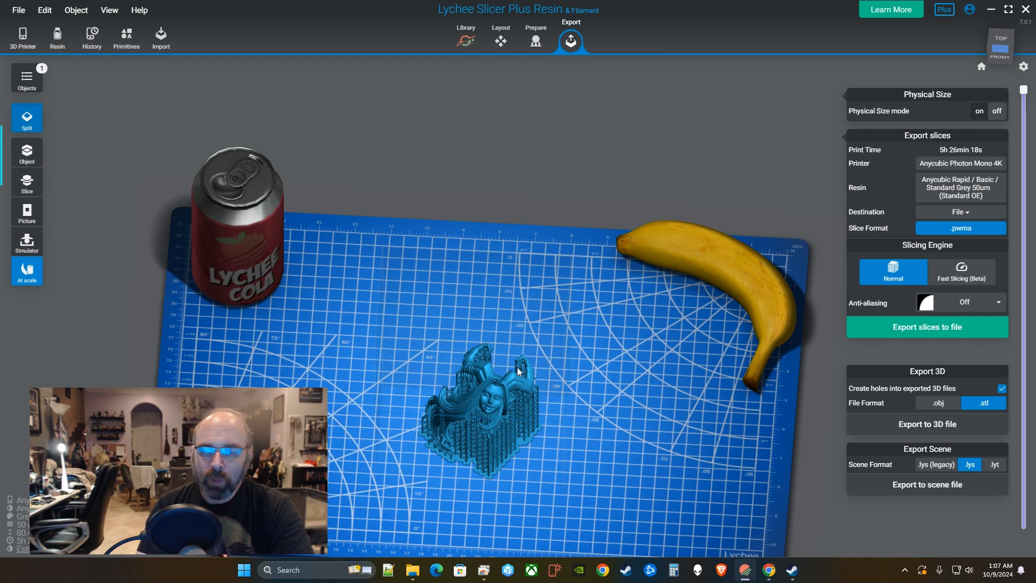
mouse_move(575, 349)
right_mouse_down()
mouse_move(532, 396)
mouse_move(538, 406)
mouse_move(557, 350)
right_mouse_up()
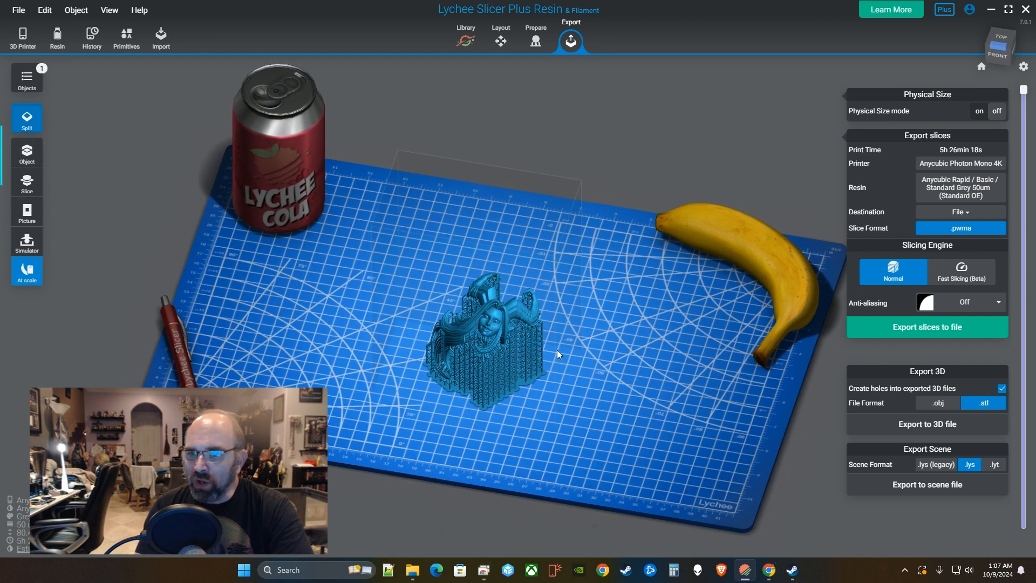
left_click(27, 155)
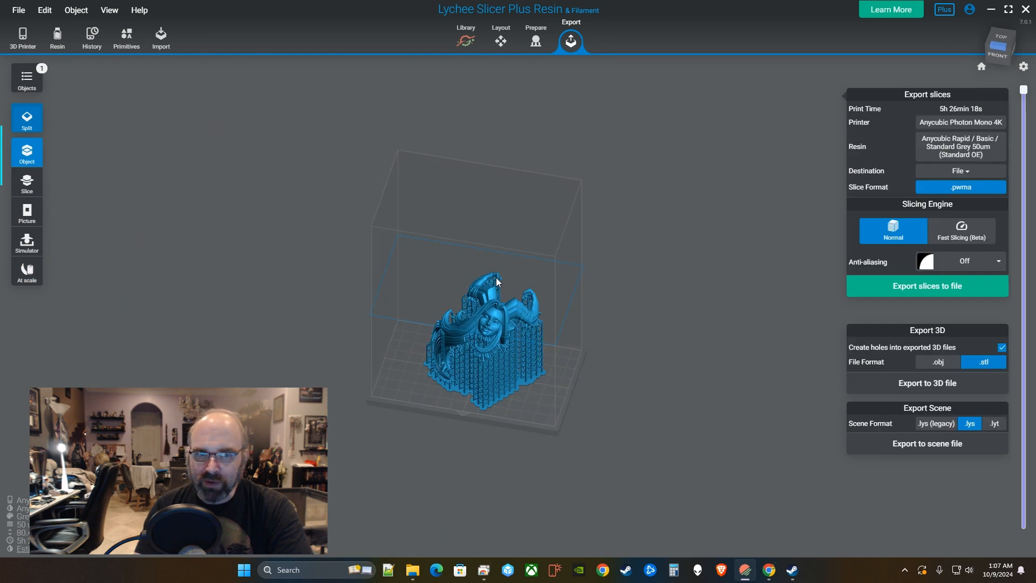
left_click(982, 67)
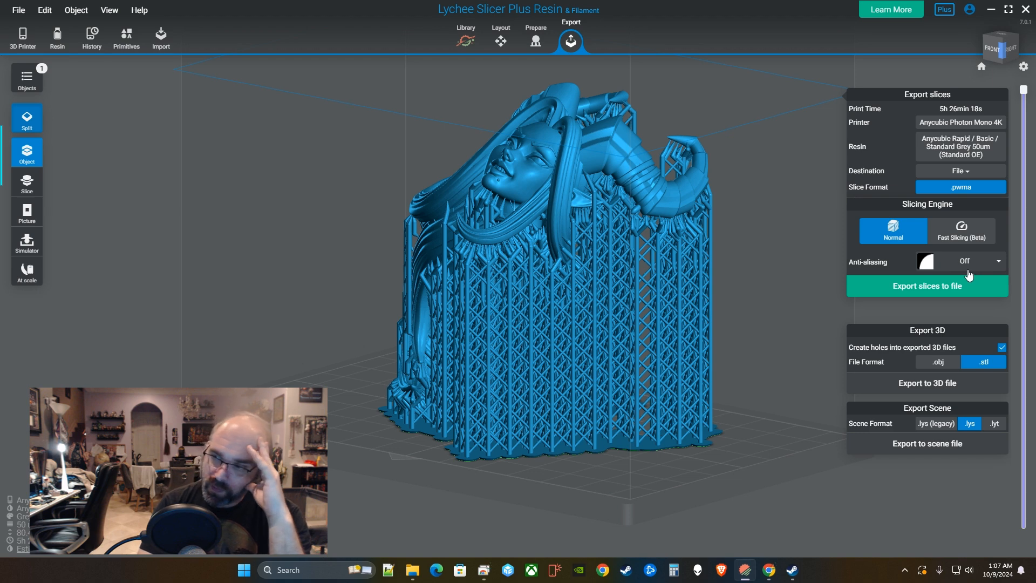
right_click_drag(581, 228, 593, 350)
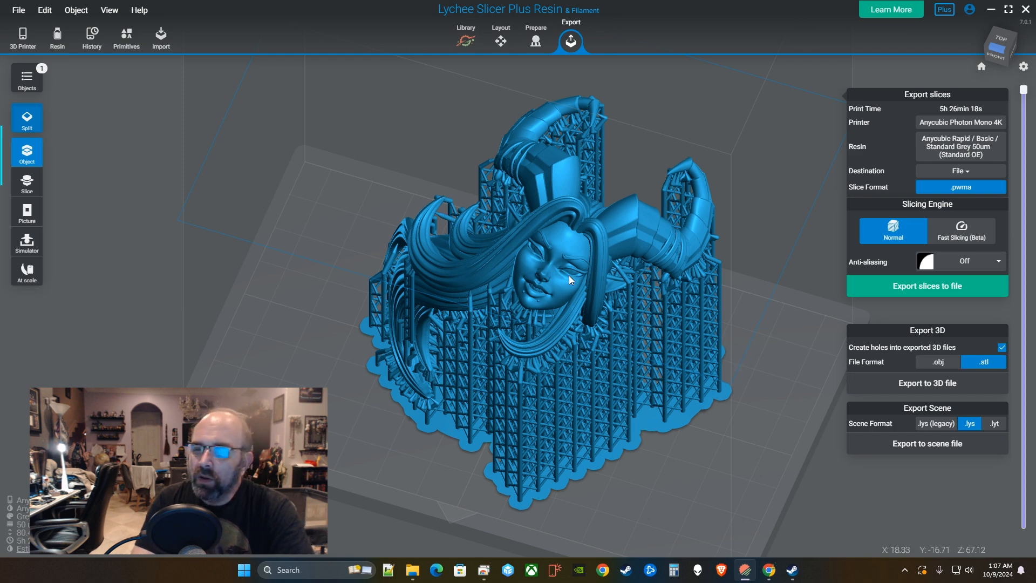
right_click_drag(618, 290, 680, 262)
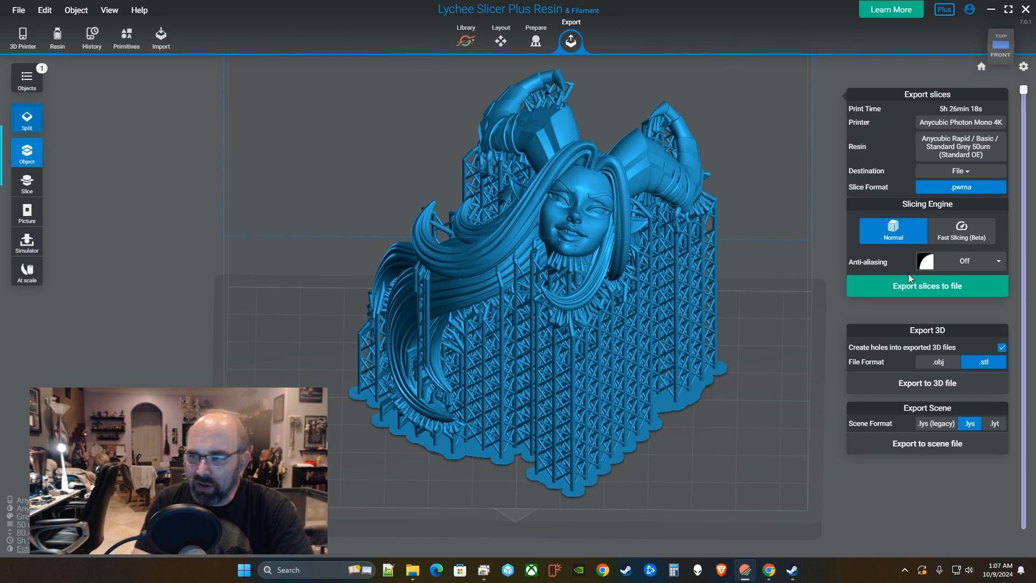
Try Smooth Surfaces and Sharpen Details anti-aliasing, raising grey offset from 20% to 30%.
left_click(956, 267)
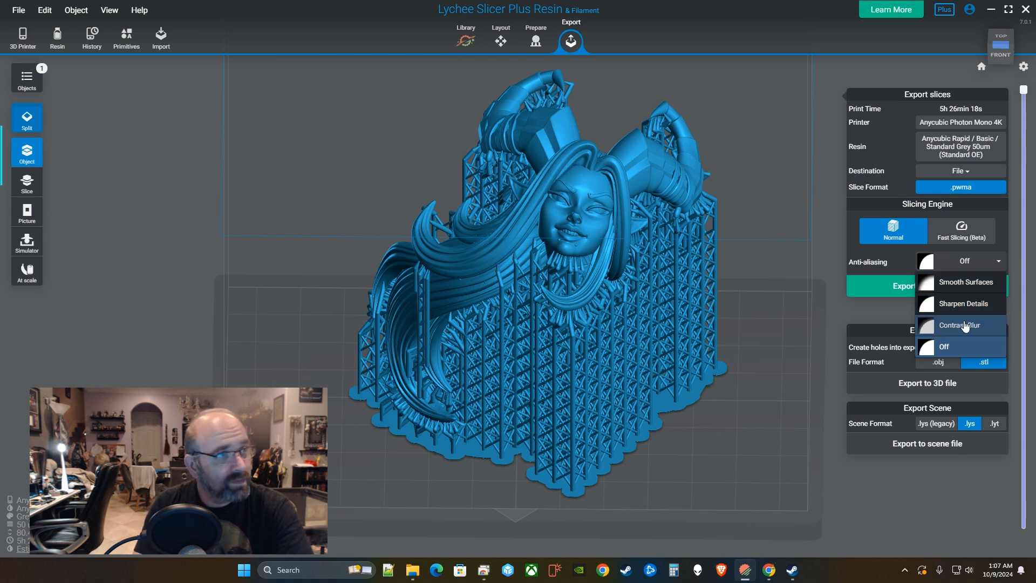
left_click(972, 290)
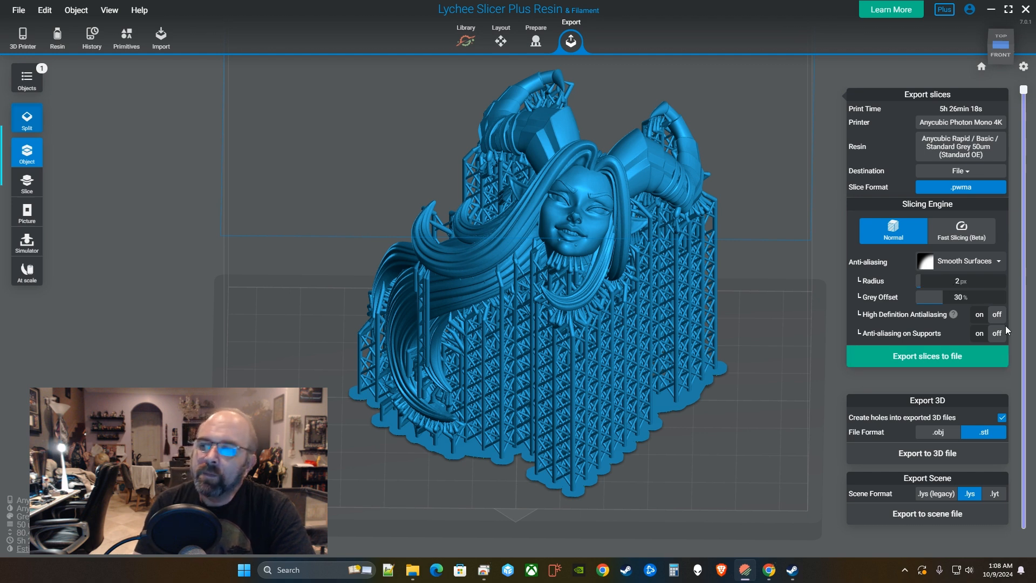
left_click(953, 268)
left_click(951, 301)
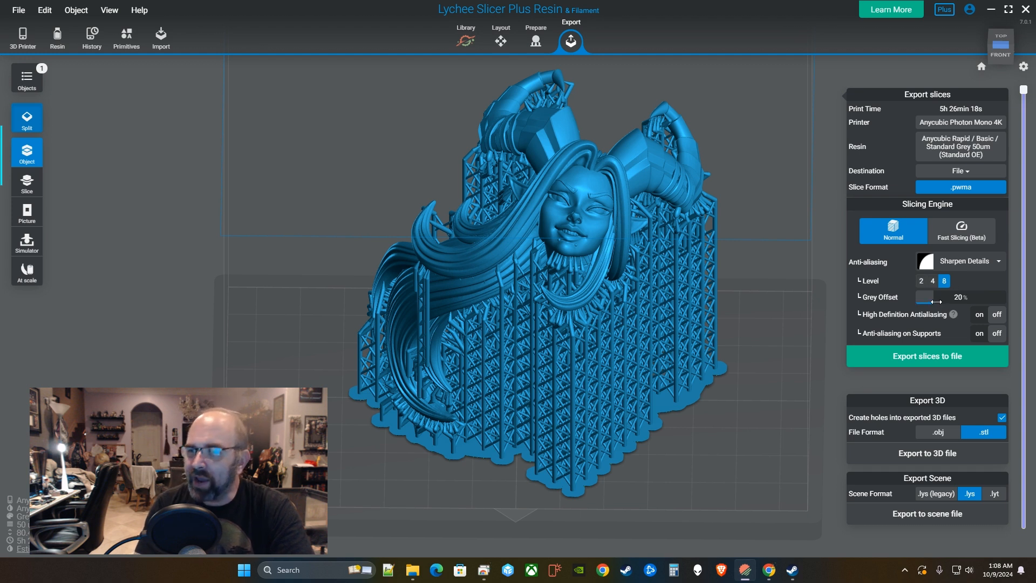
left_click_drag(938, 294, 942, 295)
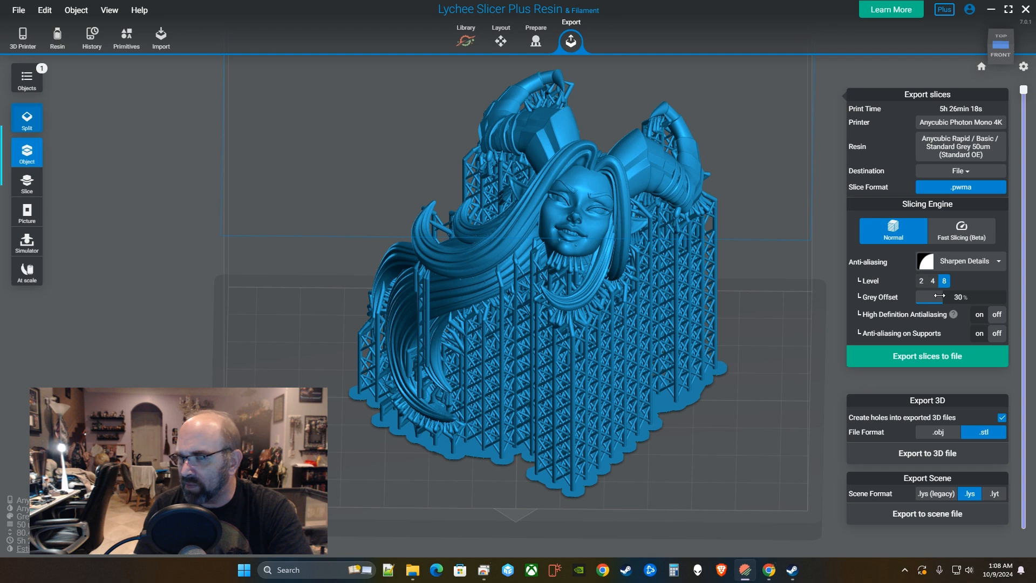
Compare Contrast Blur and Sharpen Details, then settle on Smooth Surfaces at 2 px radius, 30% offset.
left_click(959, 261)
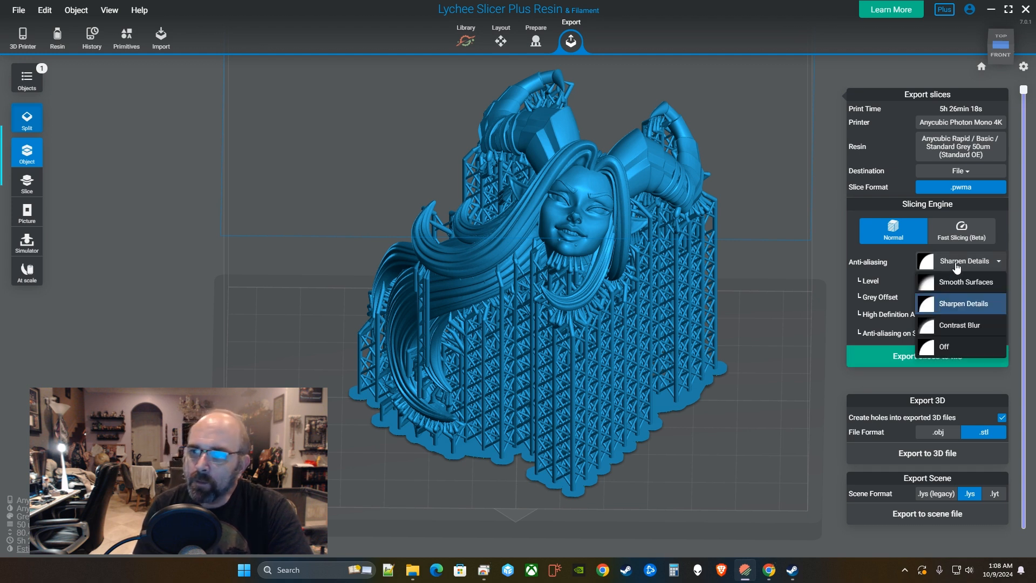
left_click(957, 323)
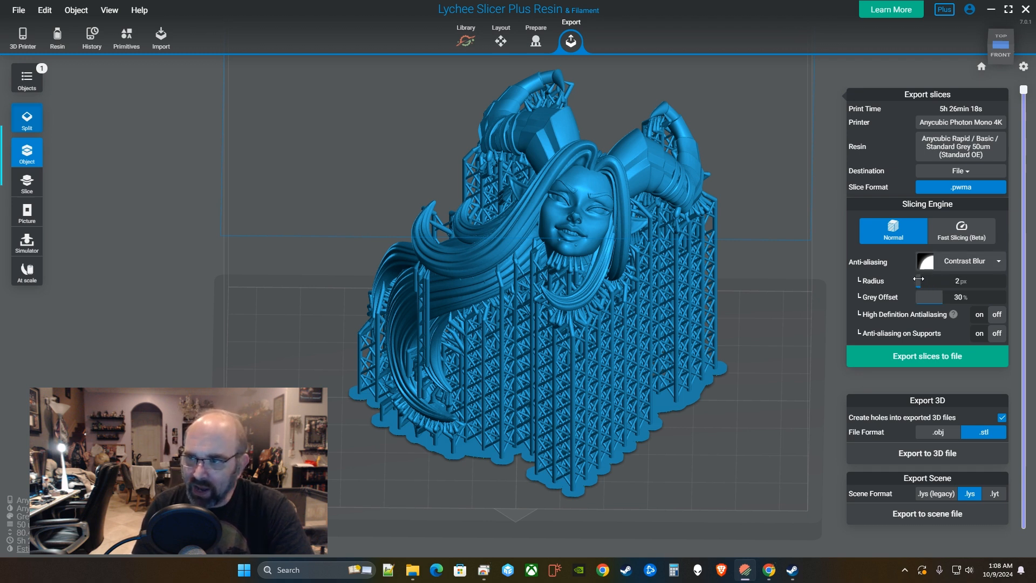
left_click_drag(941, 299, 945, 297)
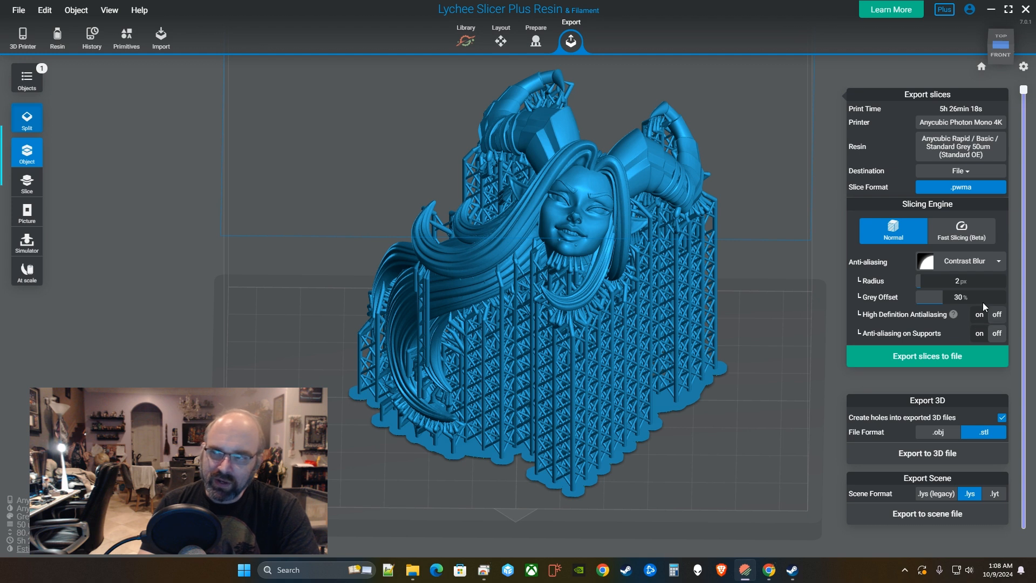
left_click(986, 270)
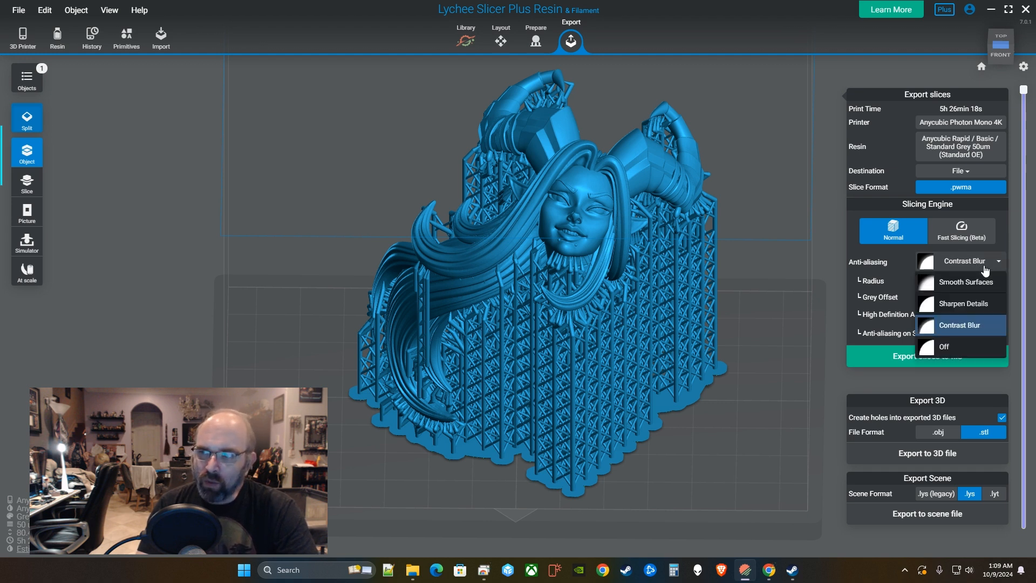
left_click(951, 300)
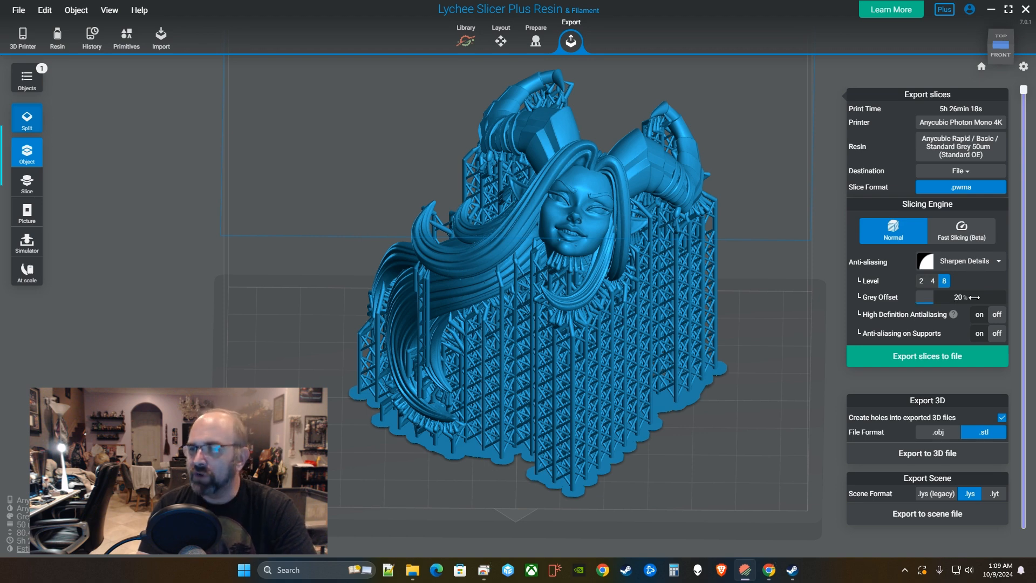
left_click(986, 265)
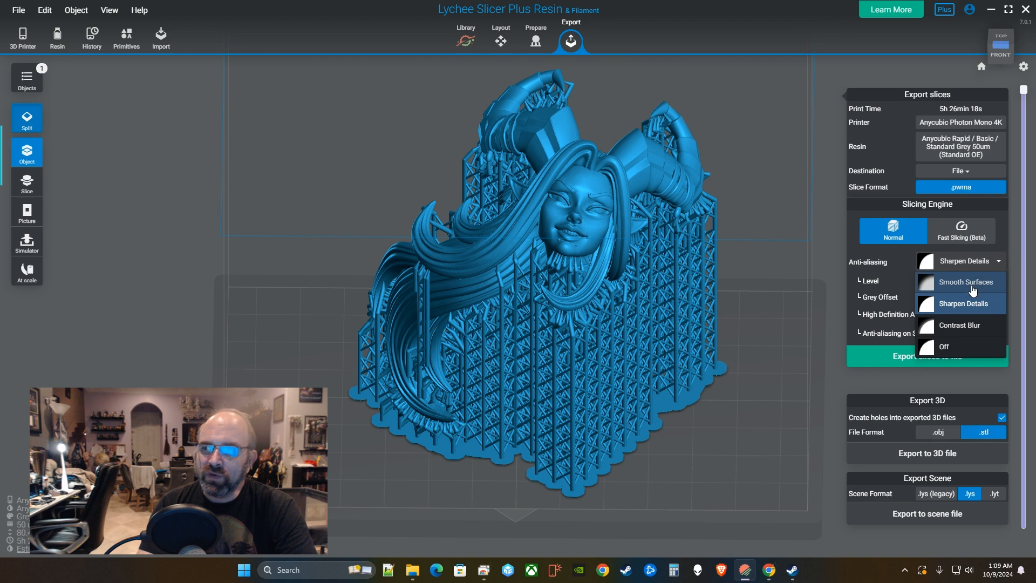
left_click(968, 282)
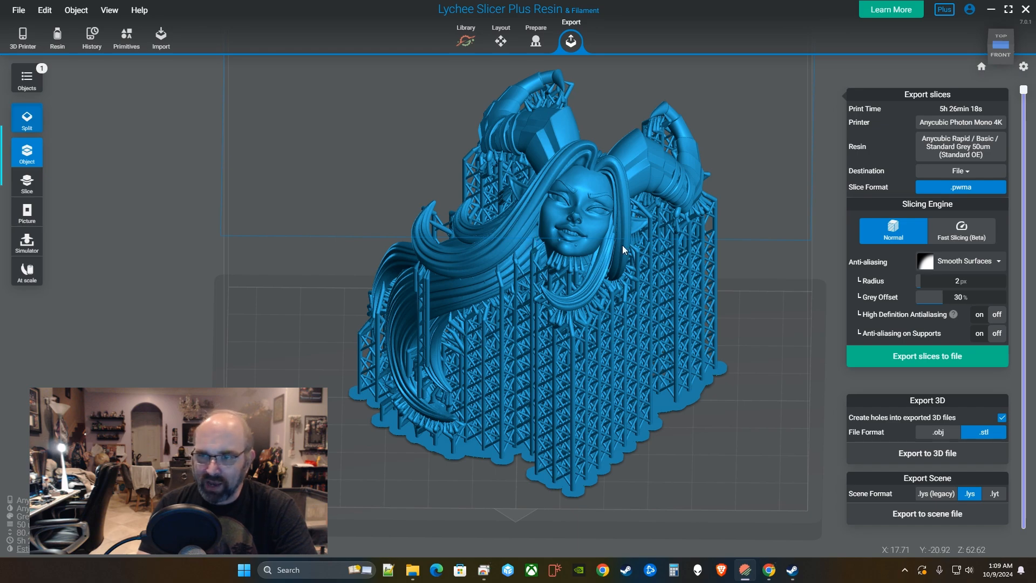
right_click_drag(671, 271, 599, 258)
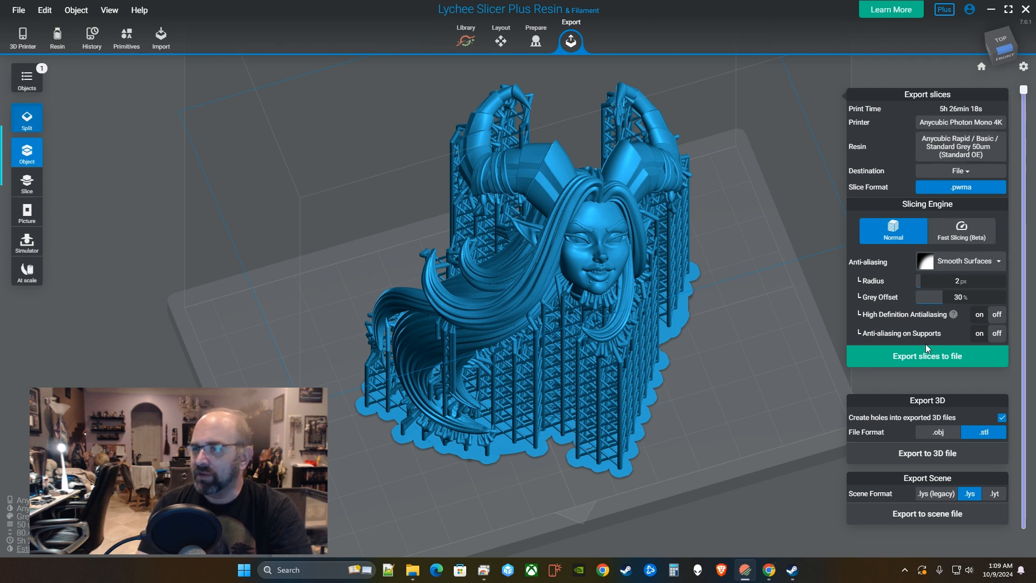
left_click(963, 171)
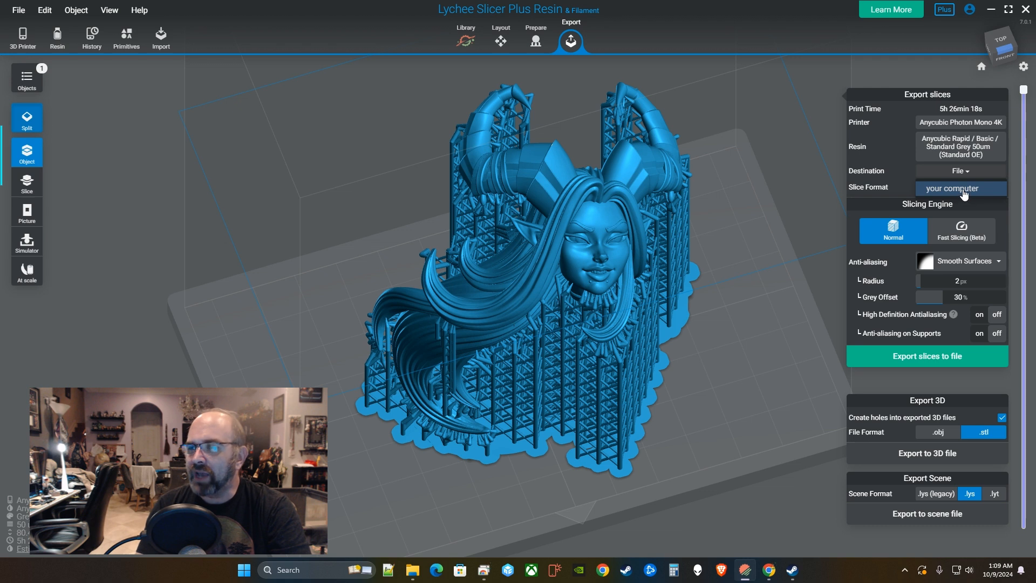
left_click(965, 191)
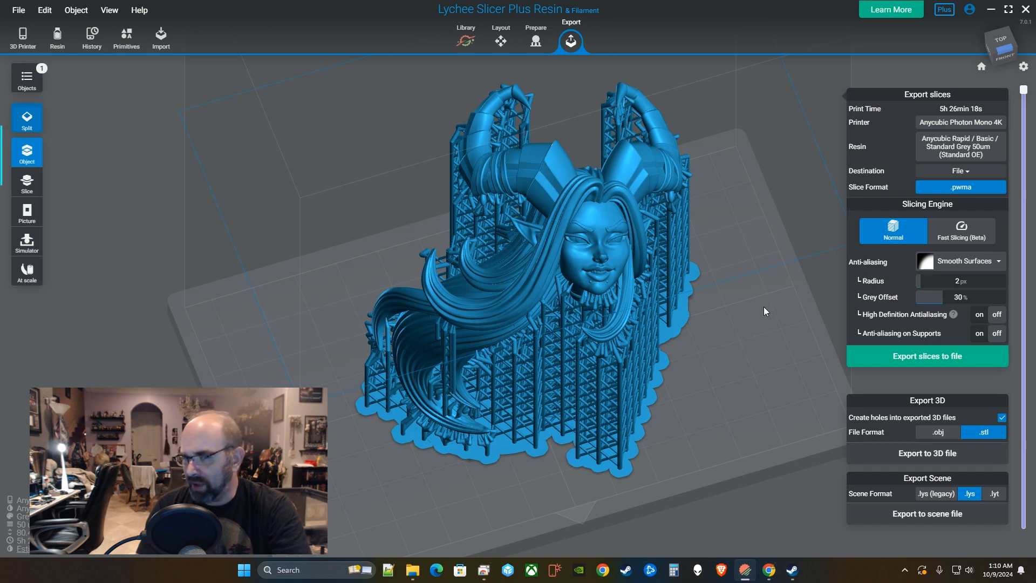
right_click_drag(763, 307, 746, 319)
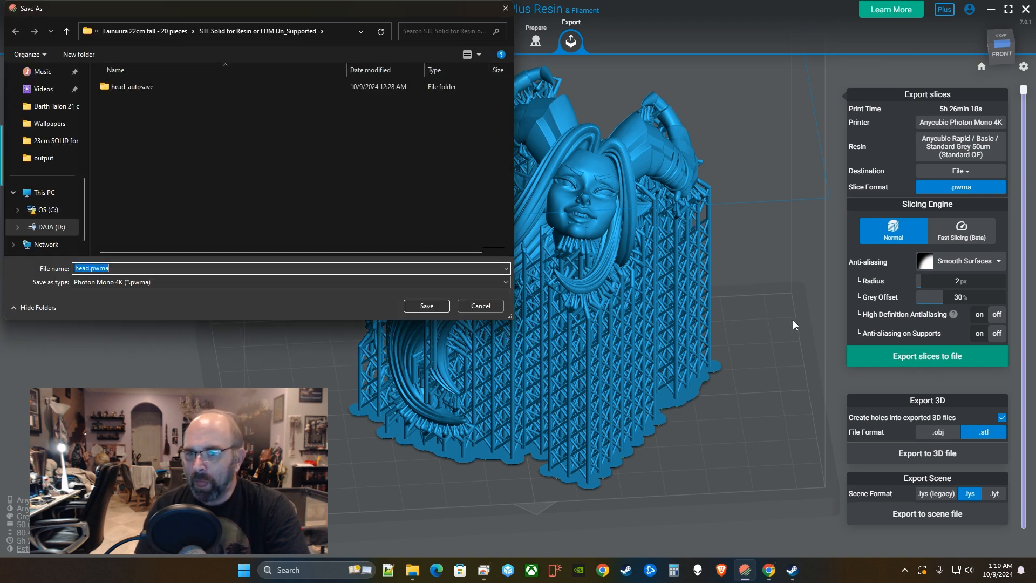
Save the exported slices as head.pwma.
left_click(416, 304)
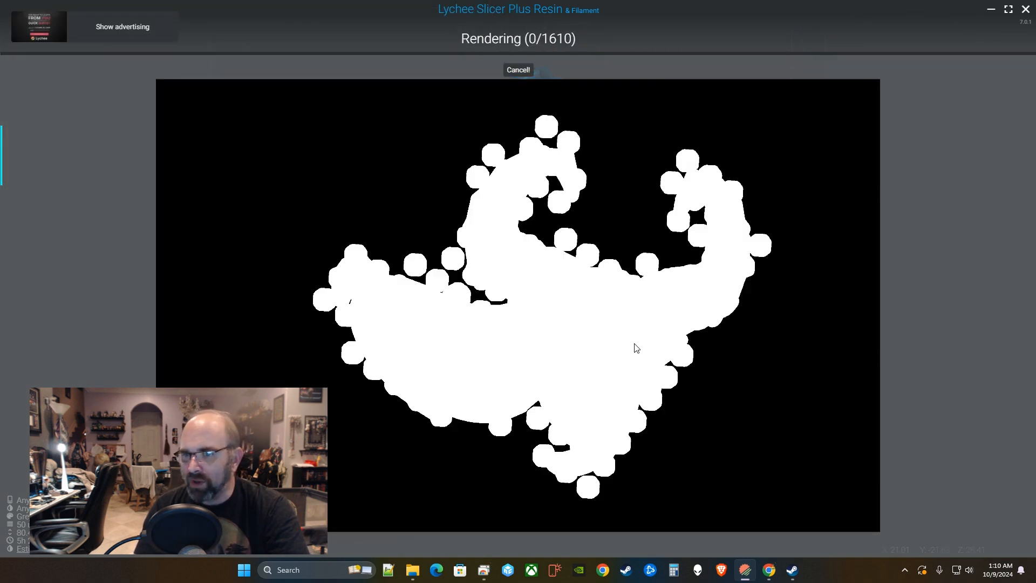